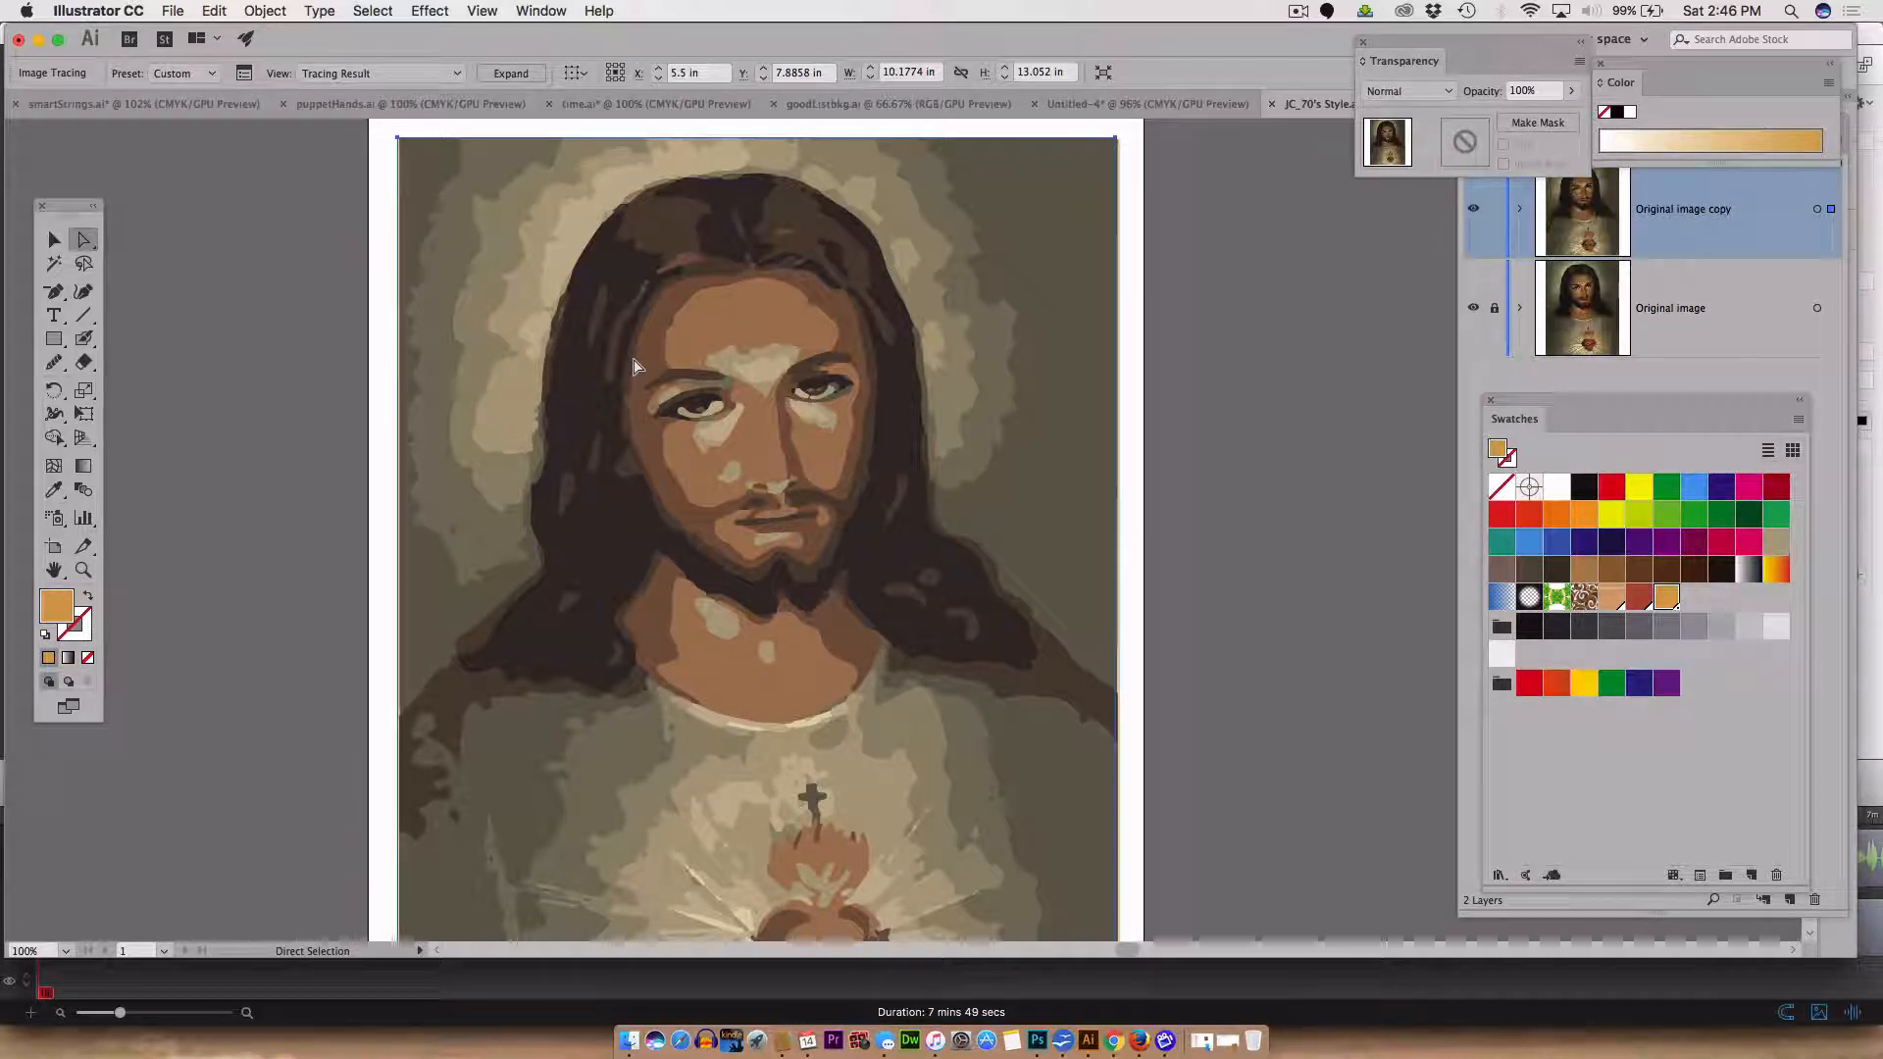
- Expand the appearance of the traced portrait on the Original image copy layer
{"action": "left_click", "coordinate": [264, 11]}
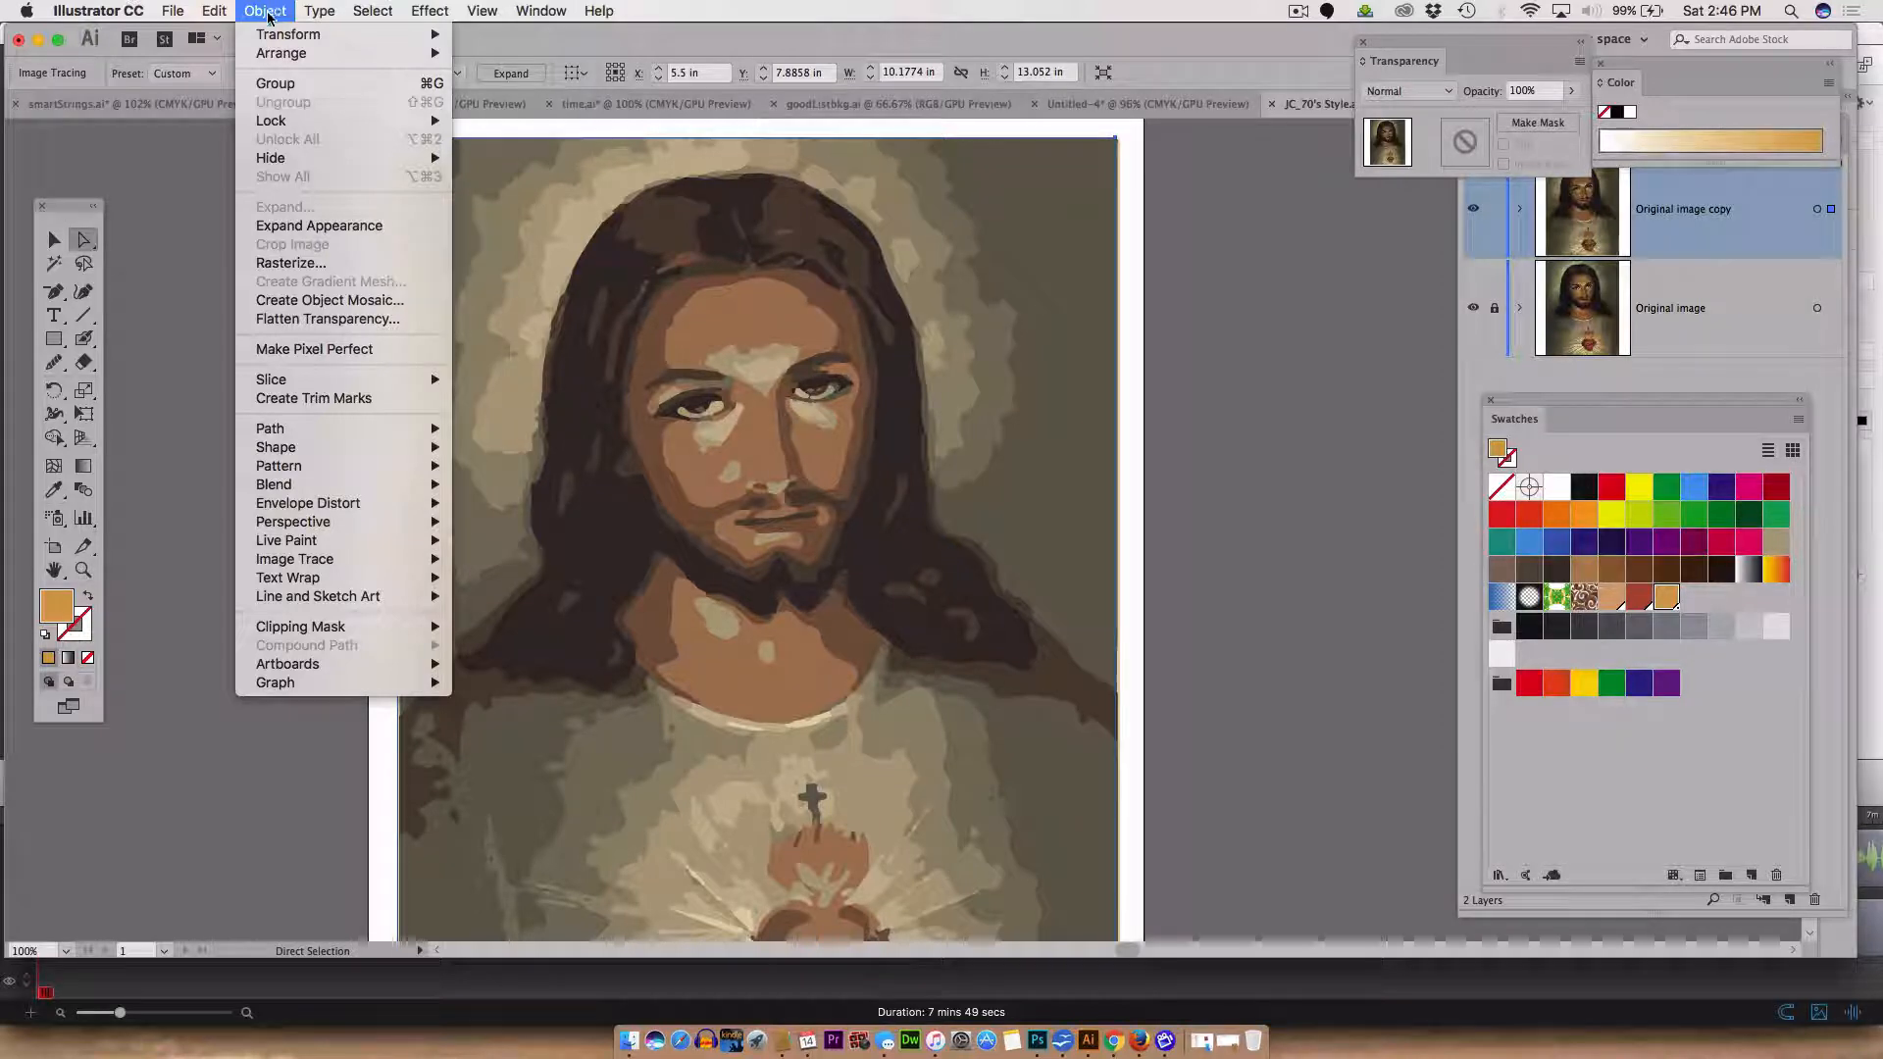
{"action": "left_click", "coordinate": [291, 227]}
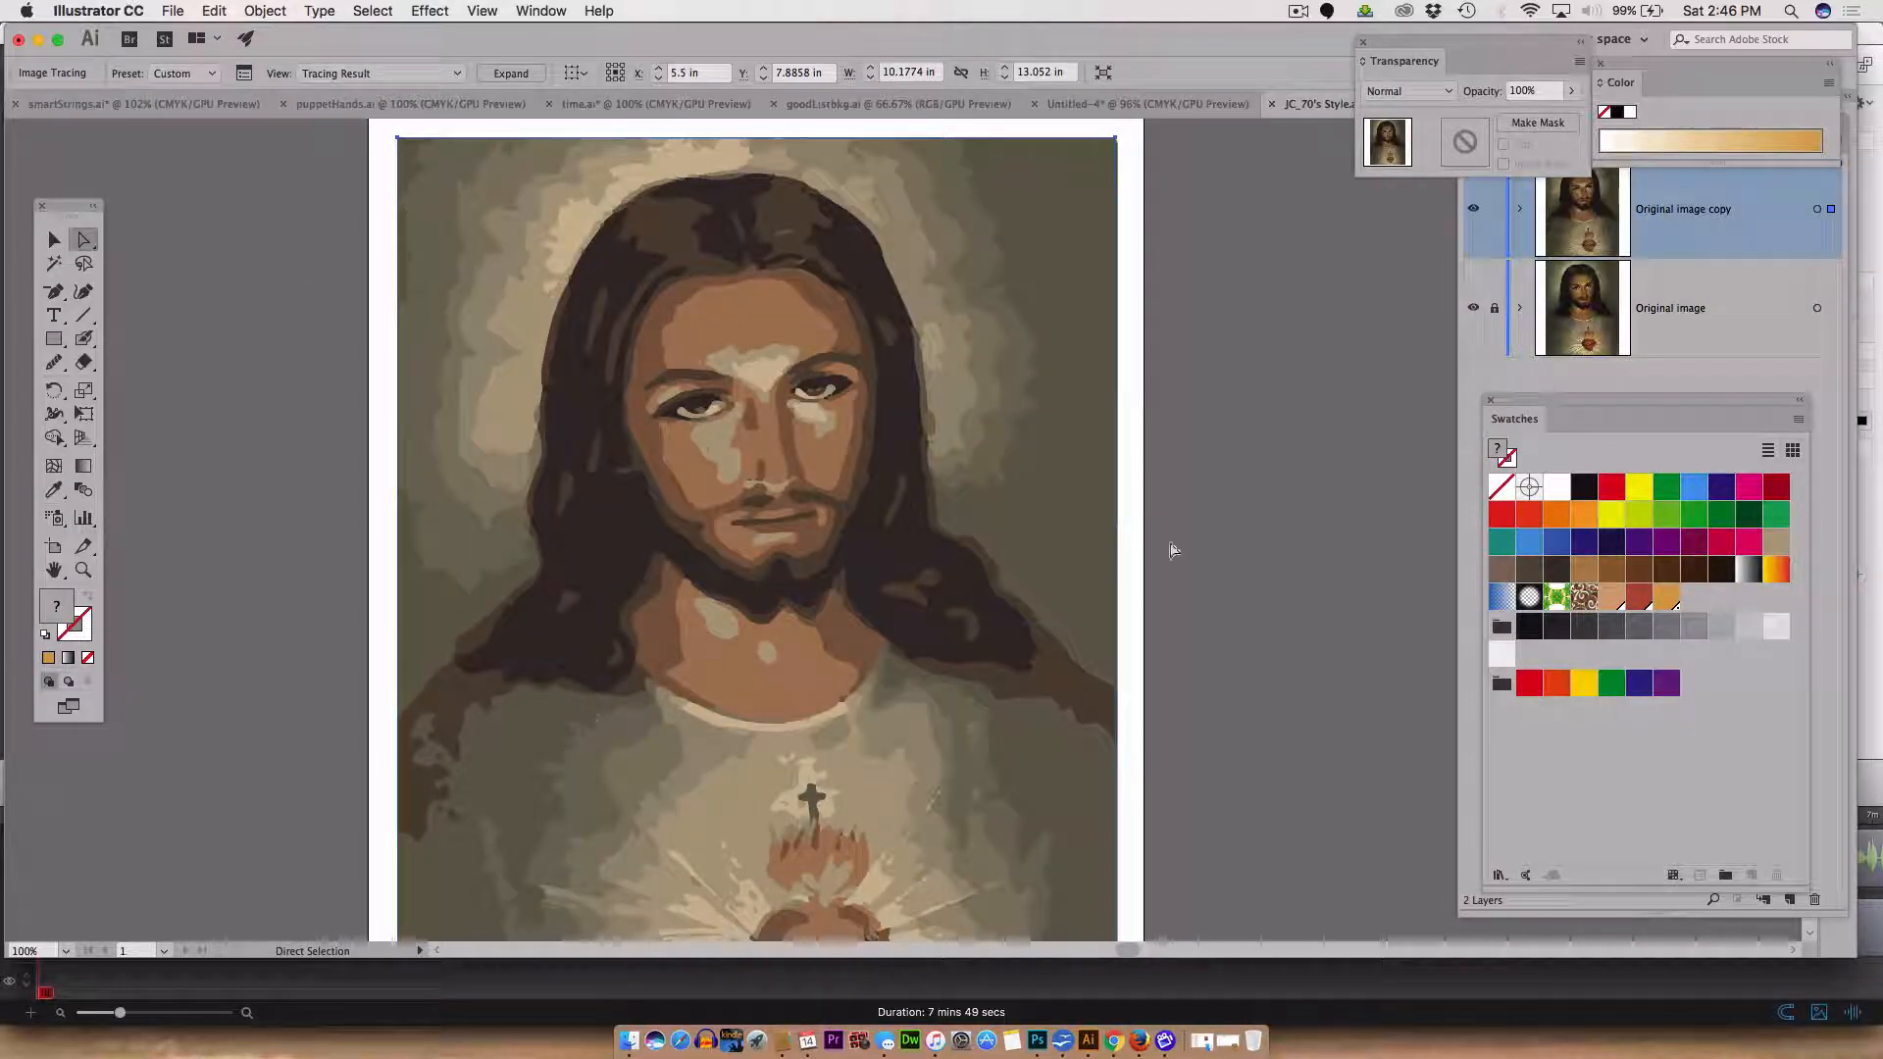
- Undo back to the untraced portrait and redo the tracing and appearance expansion
{"action": "key", "text": "super"}
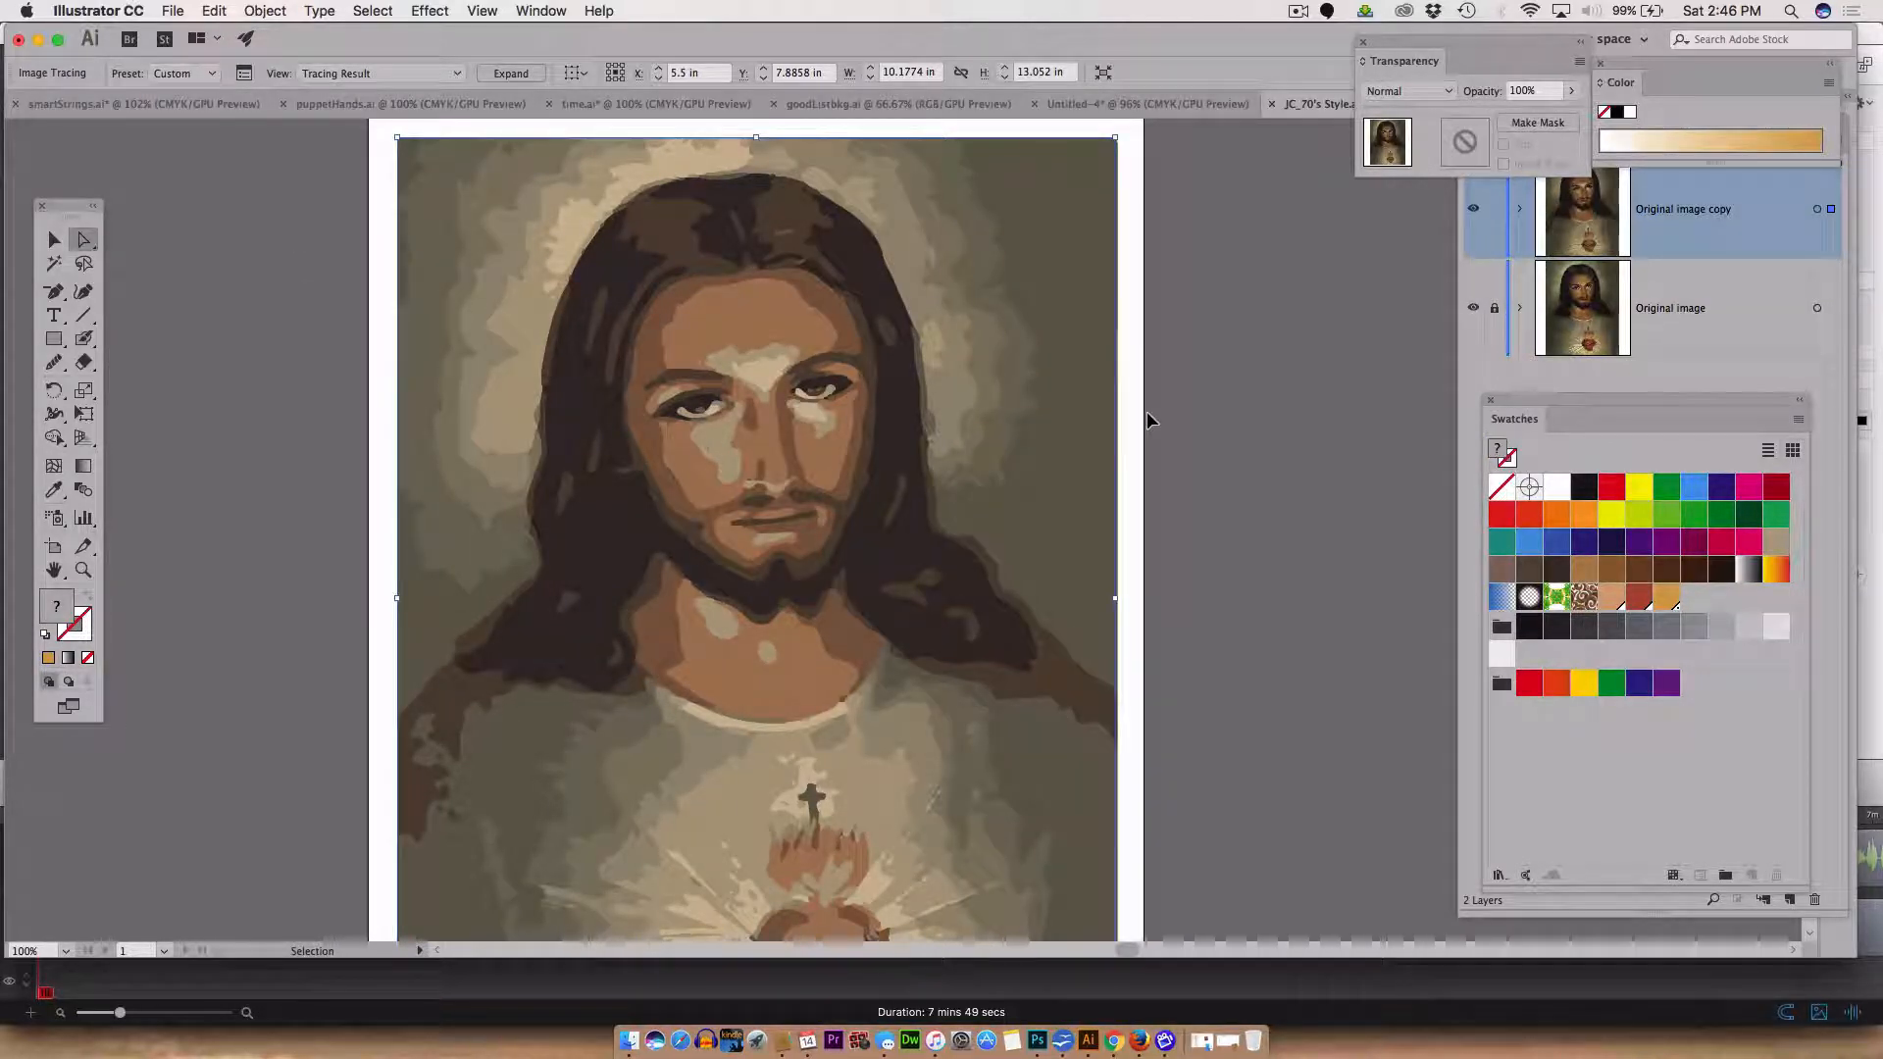
{"action": "key", "text": "super+z"}
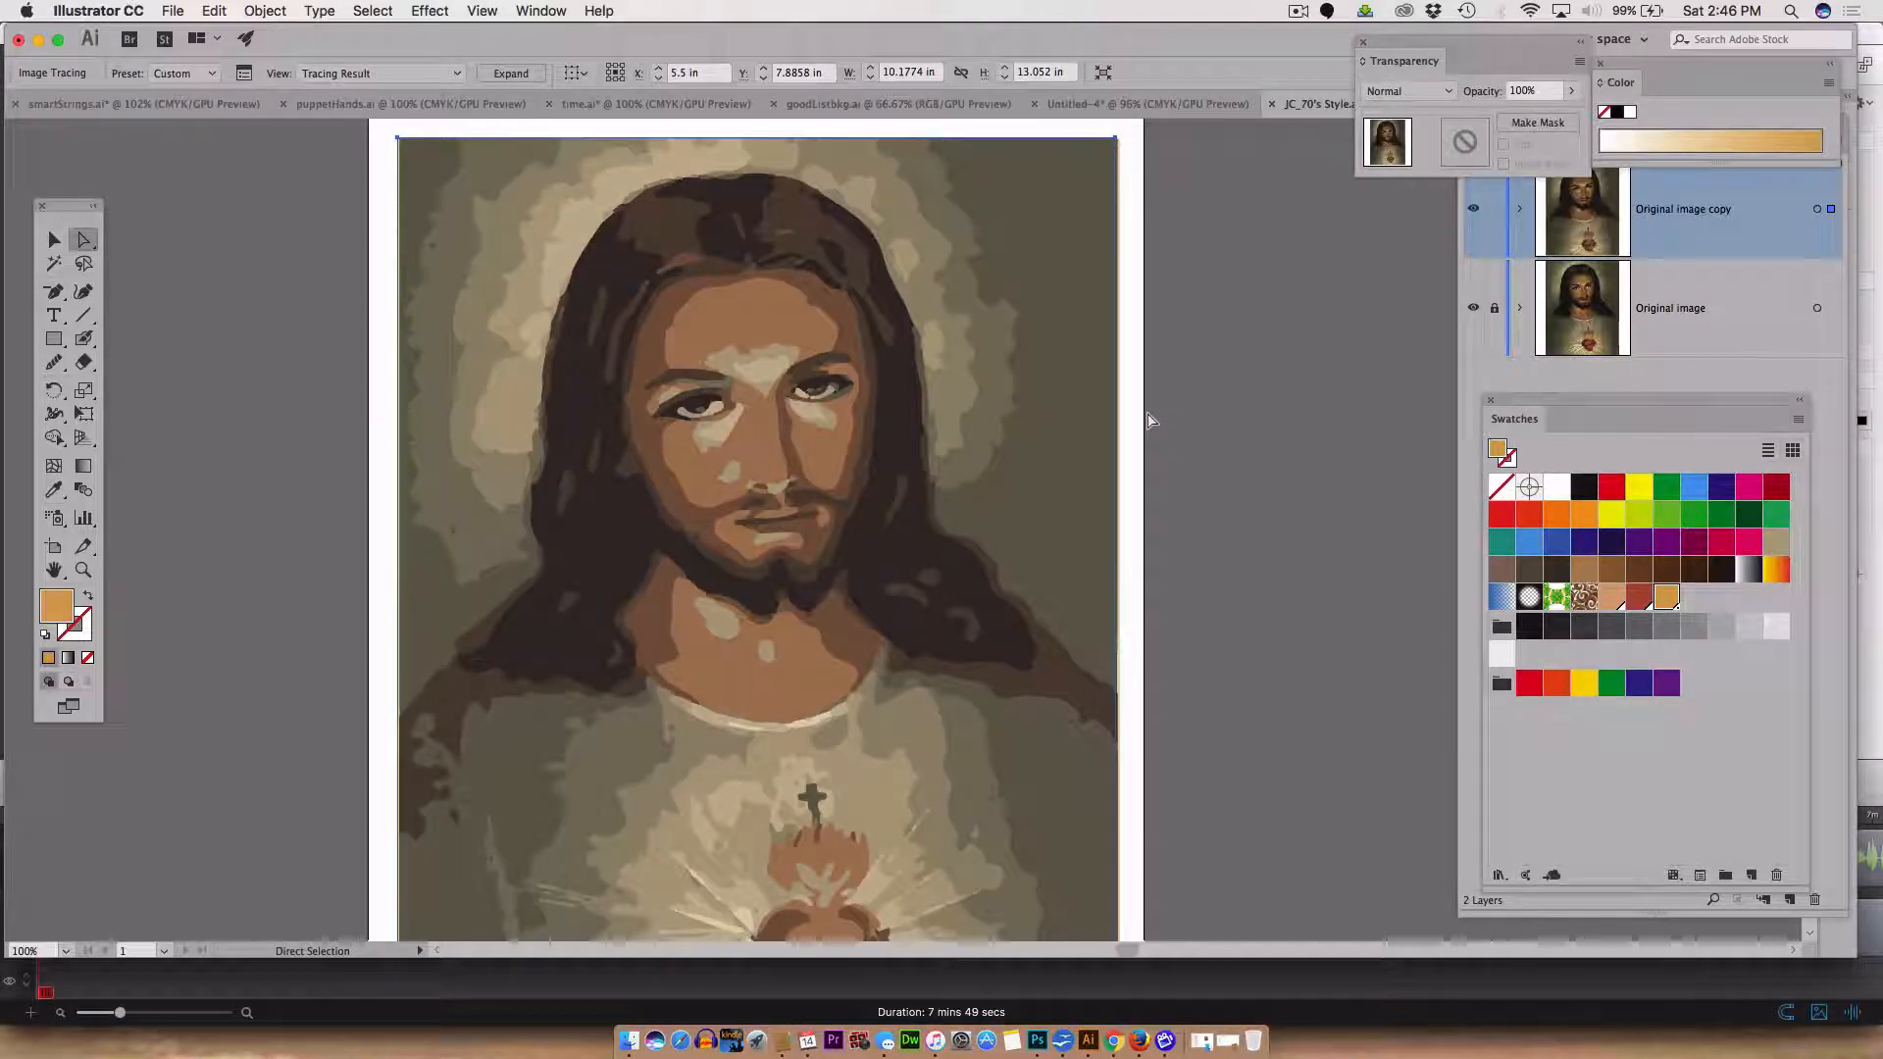
{"action": "key", "text": "super+z"}
{"action": "key", "text": "super+z"}
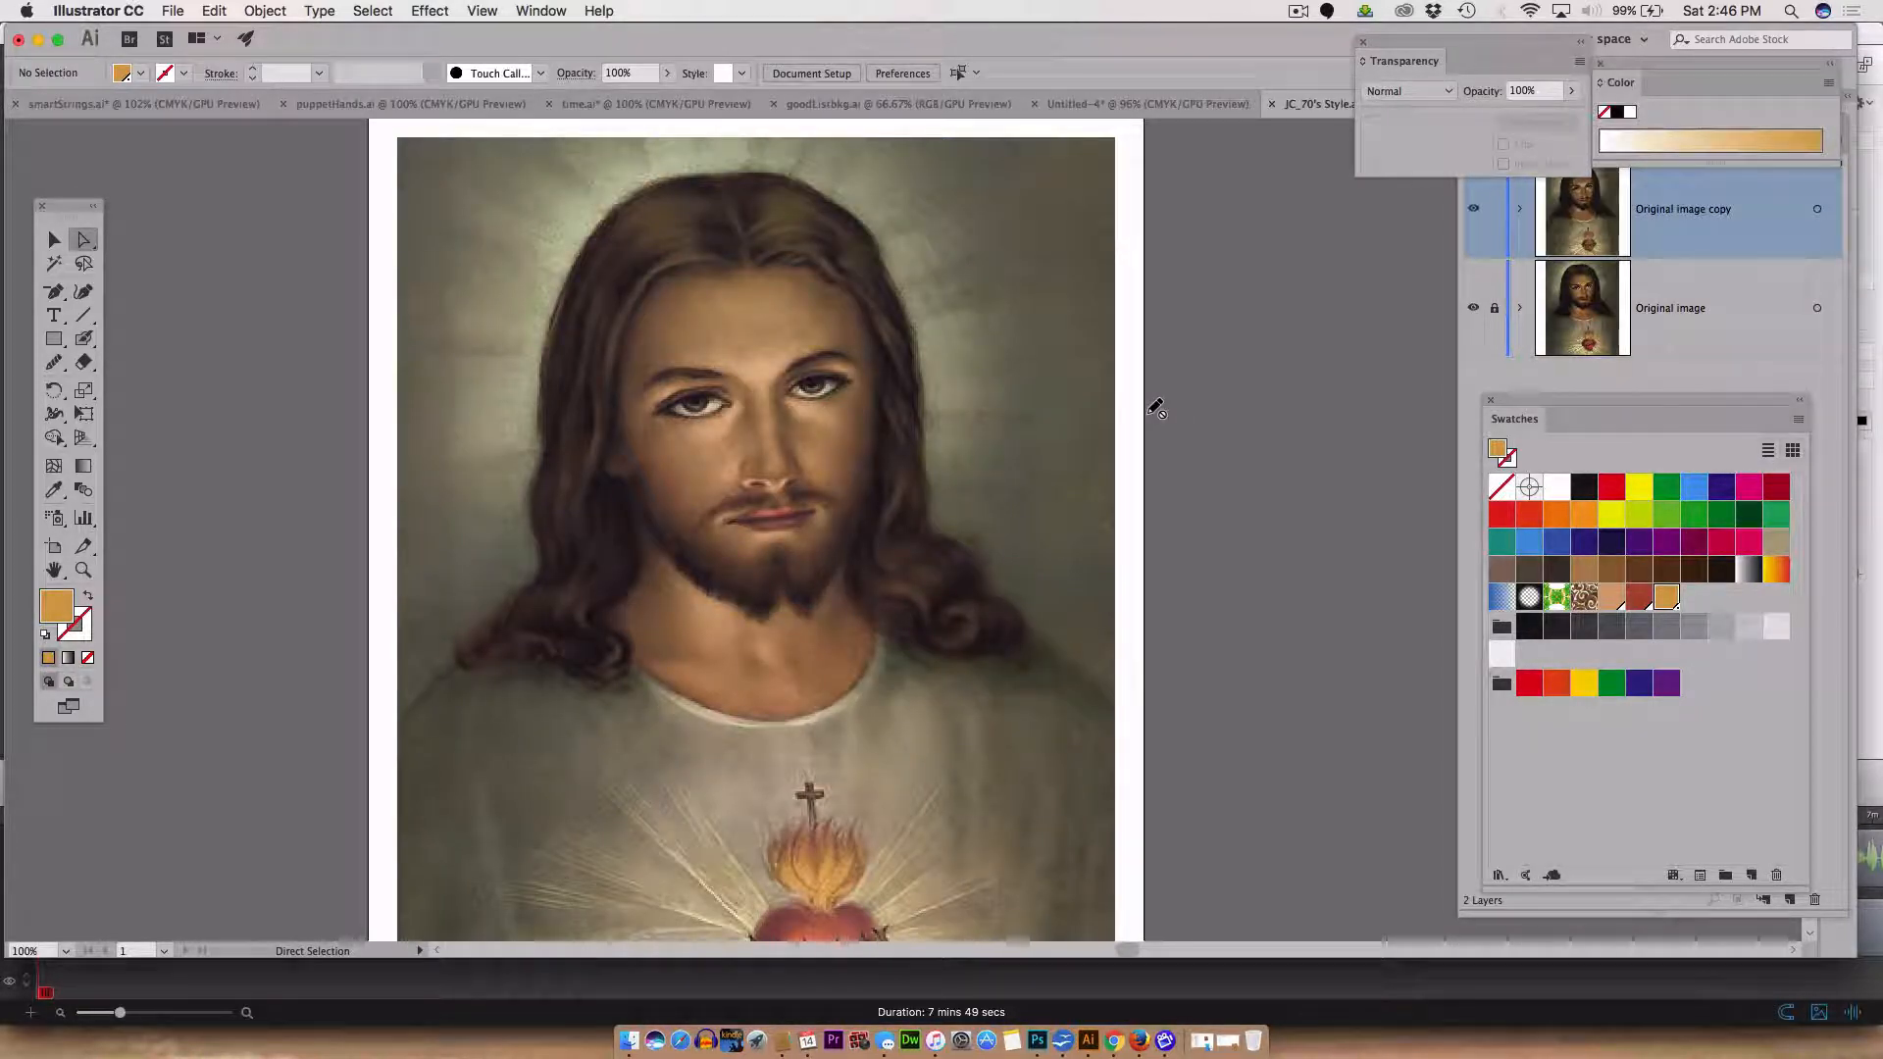
{"action": "key", "text": "super+shift+z"}
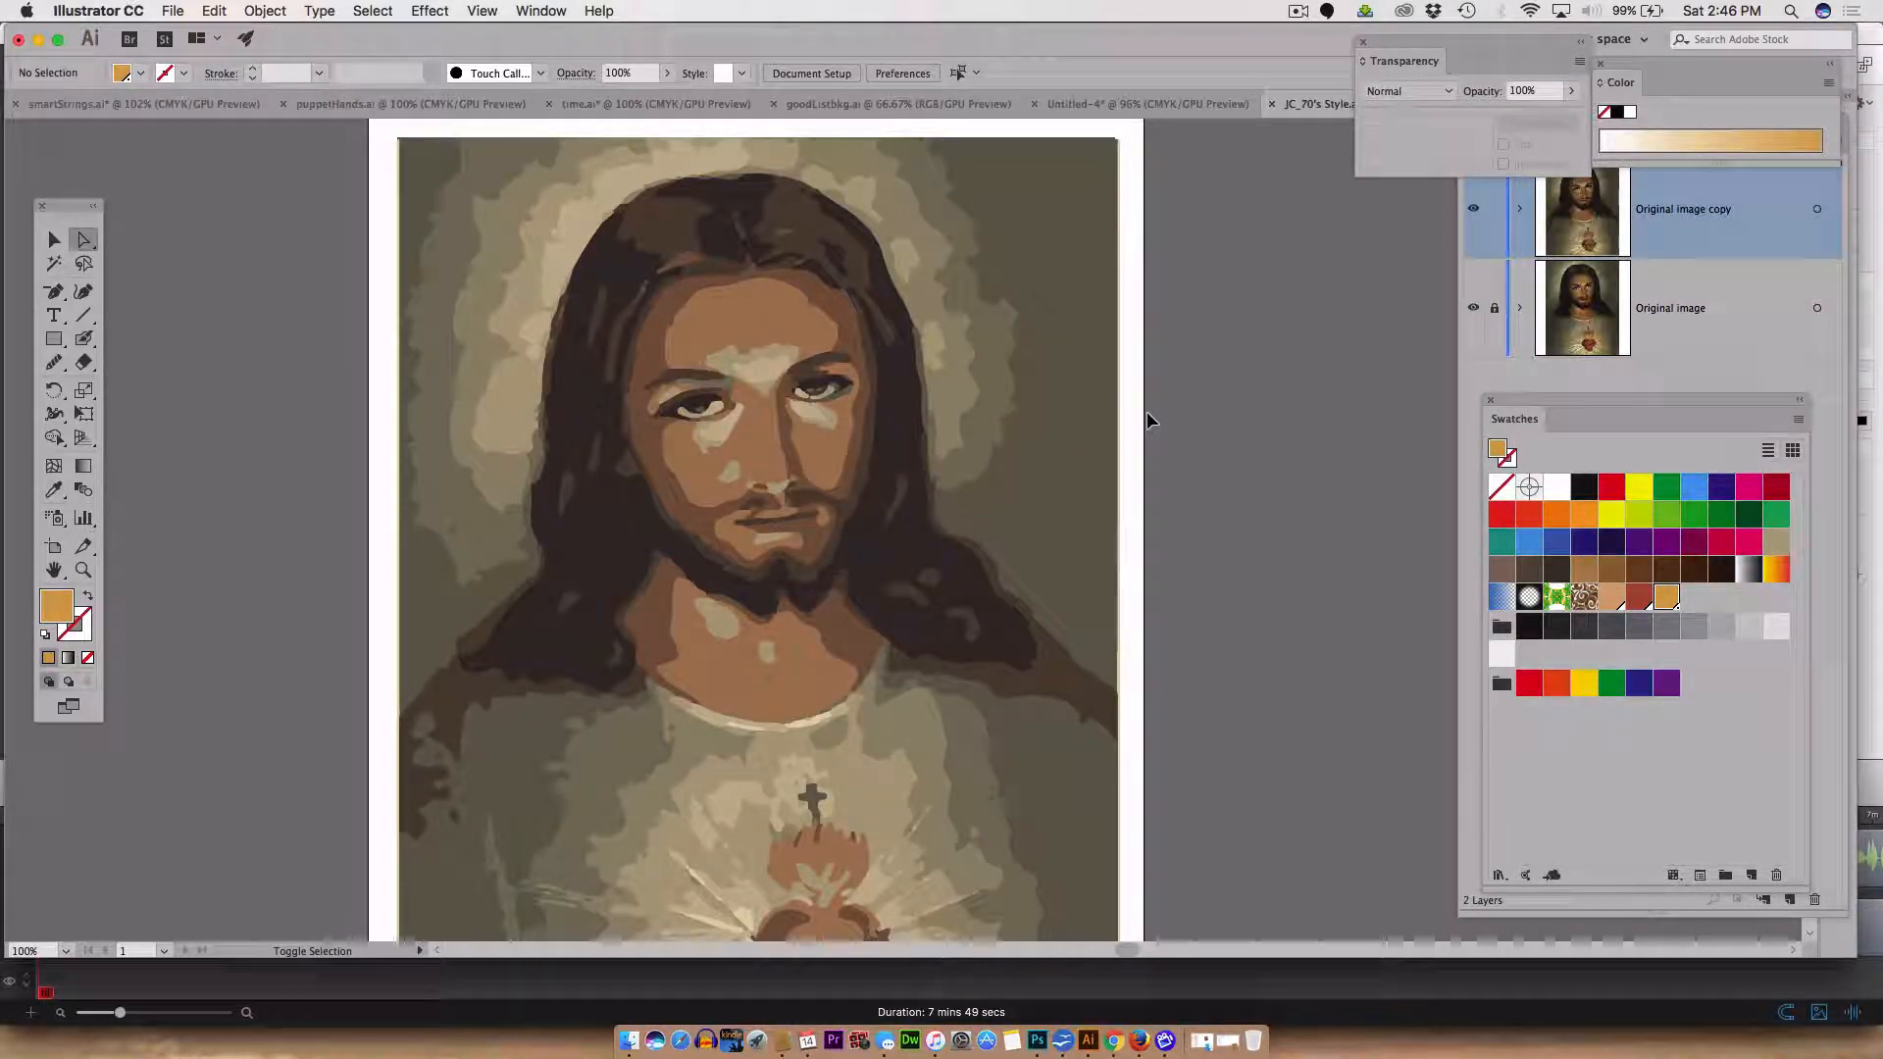
{"action": "key", "text": "super+shift+z"}
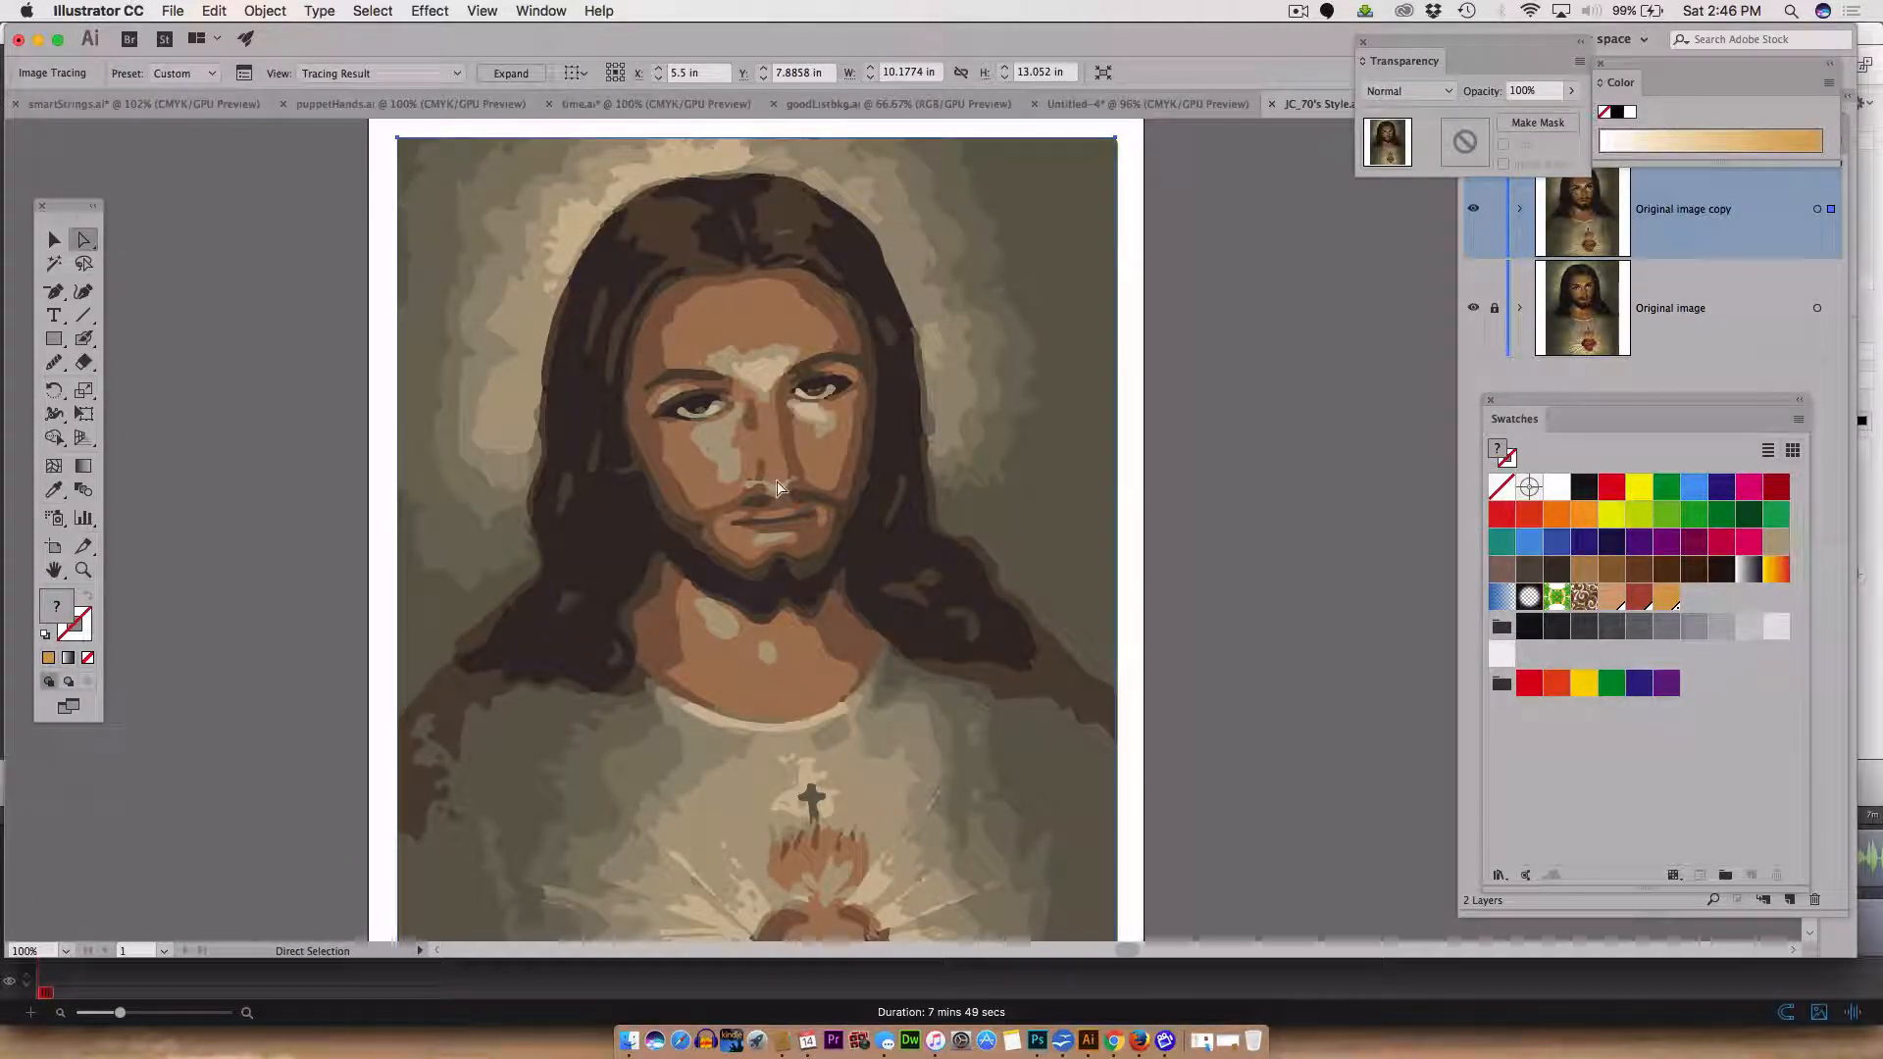
- Try to select individual colour shapes within the traced portrait using Direct Selection
{"action": "scroll", "coordinate": [776, 487], "scroll_direction": "down", "scroll_amount": 5}
{"action": "scroll", "coordinate": [777, 488], "scroll_direction": "up", "scroll_amount": 4}
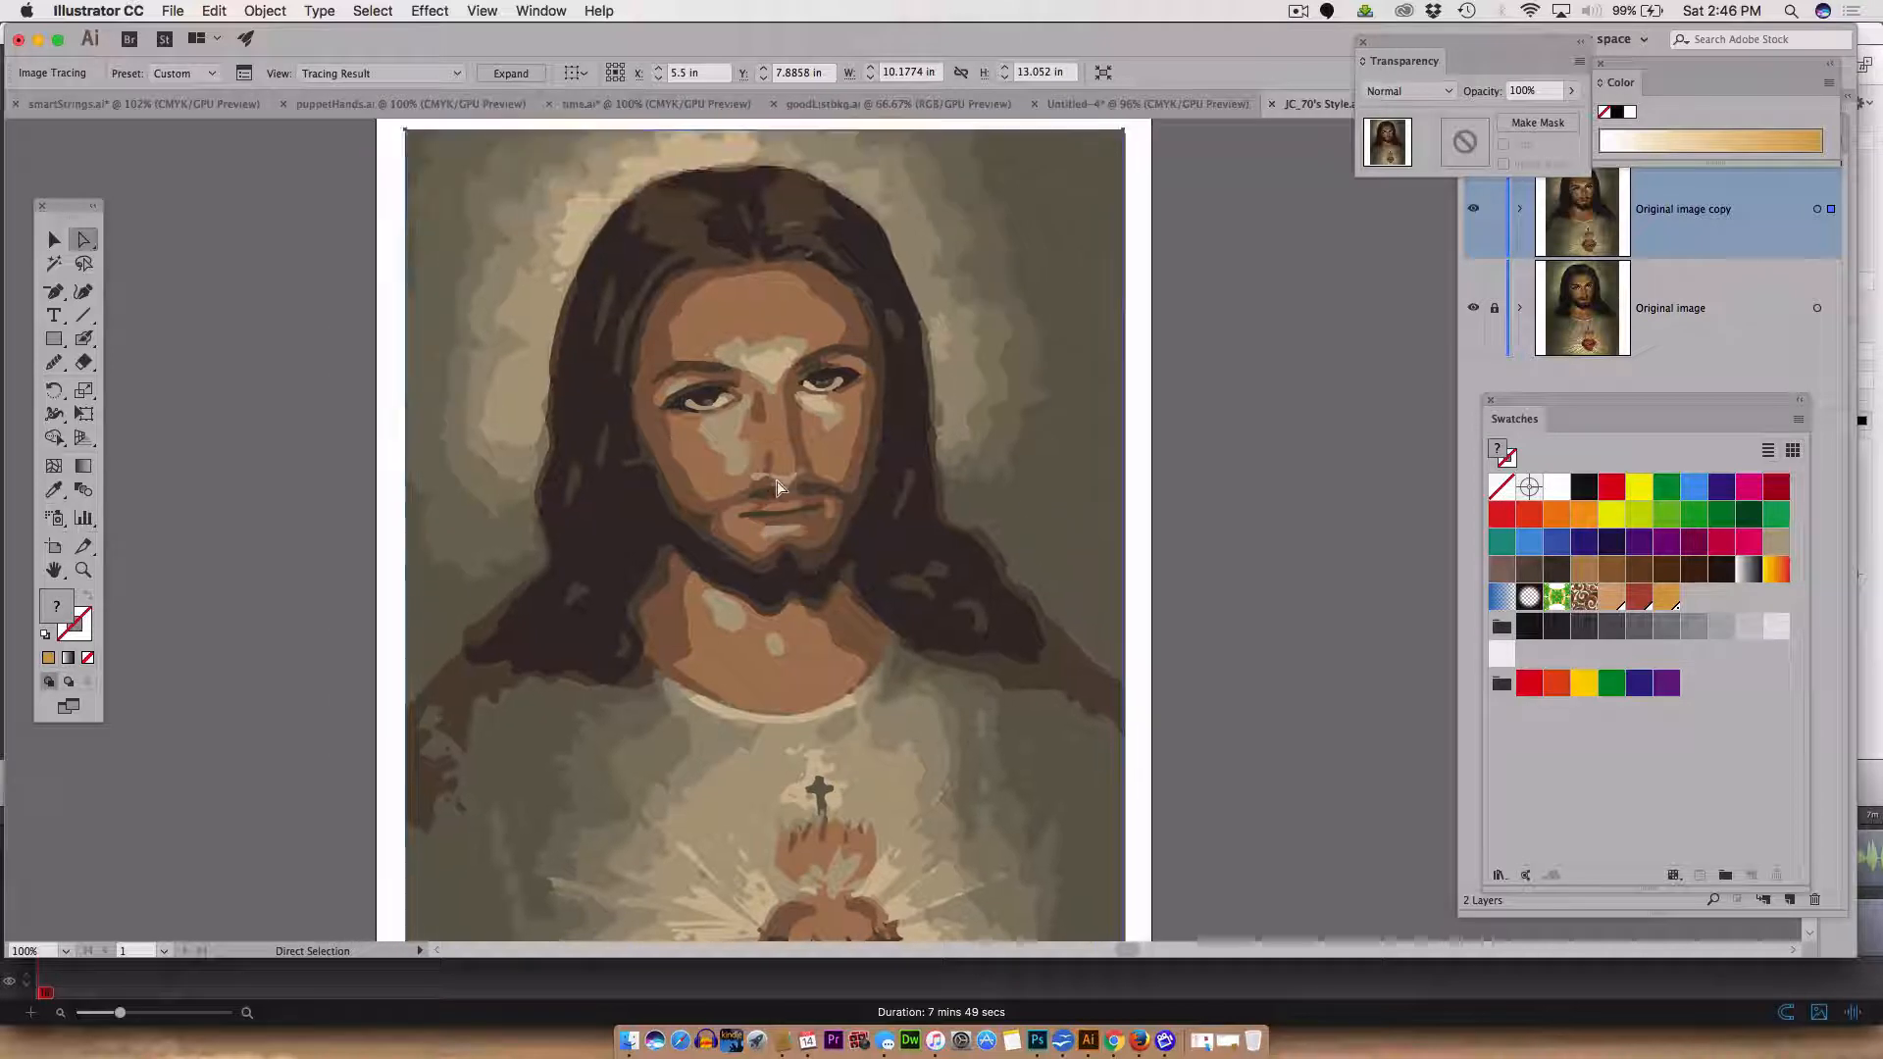
{"action": "scroll", "coordinate": [777, 487], "scroll_direction": "right", "scroll_amount": 2}
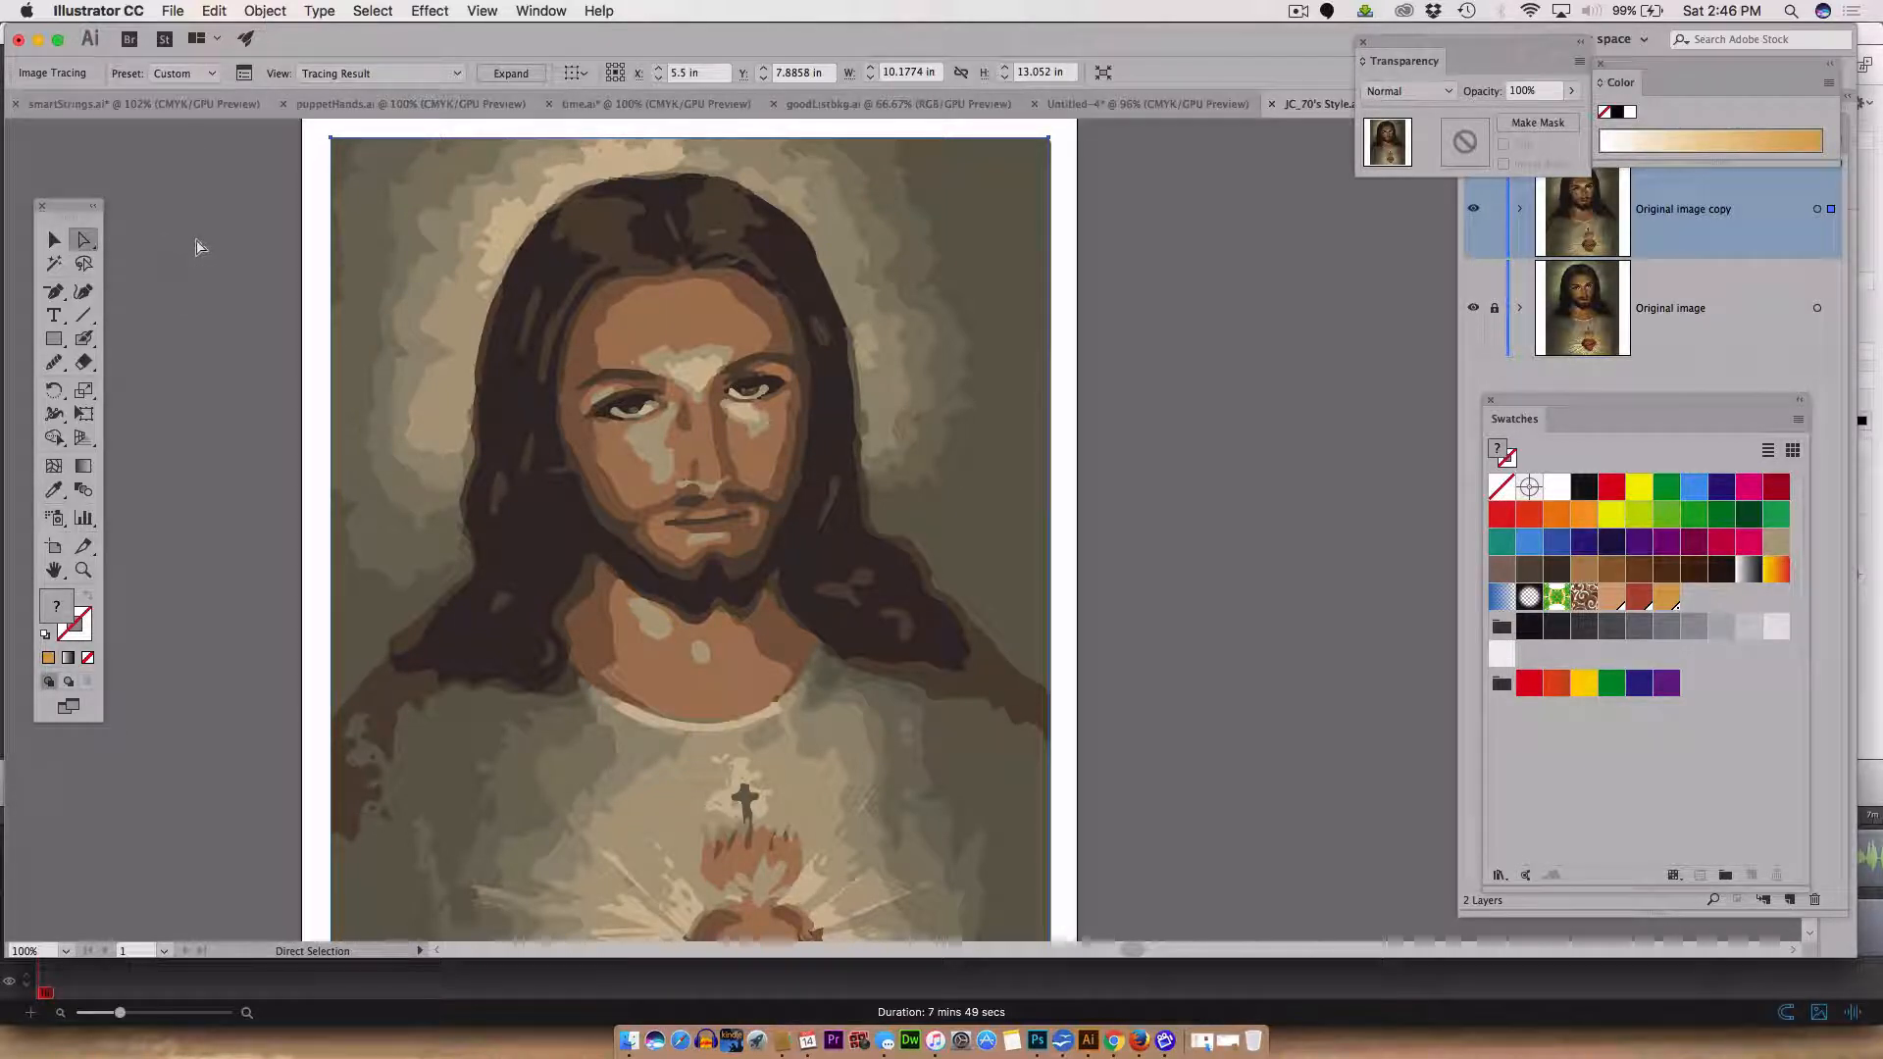
{"action": "left_click", "coordinate": [610, 336]}
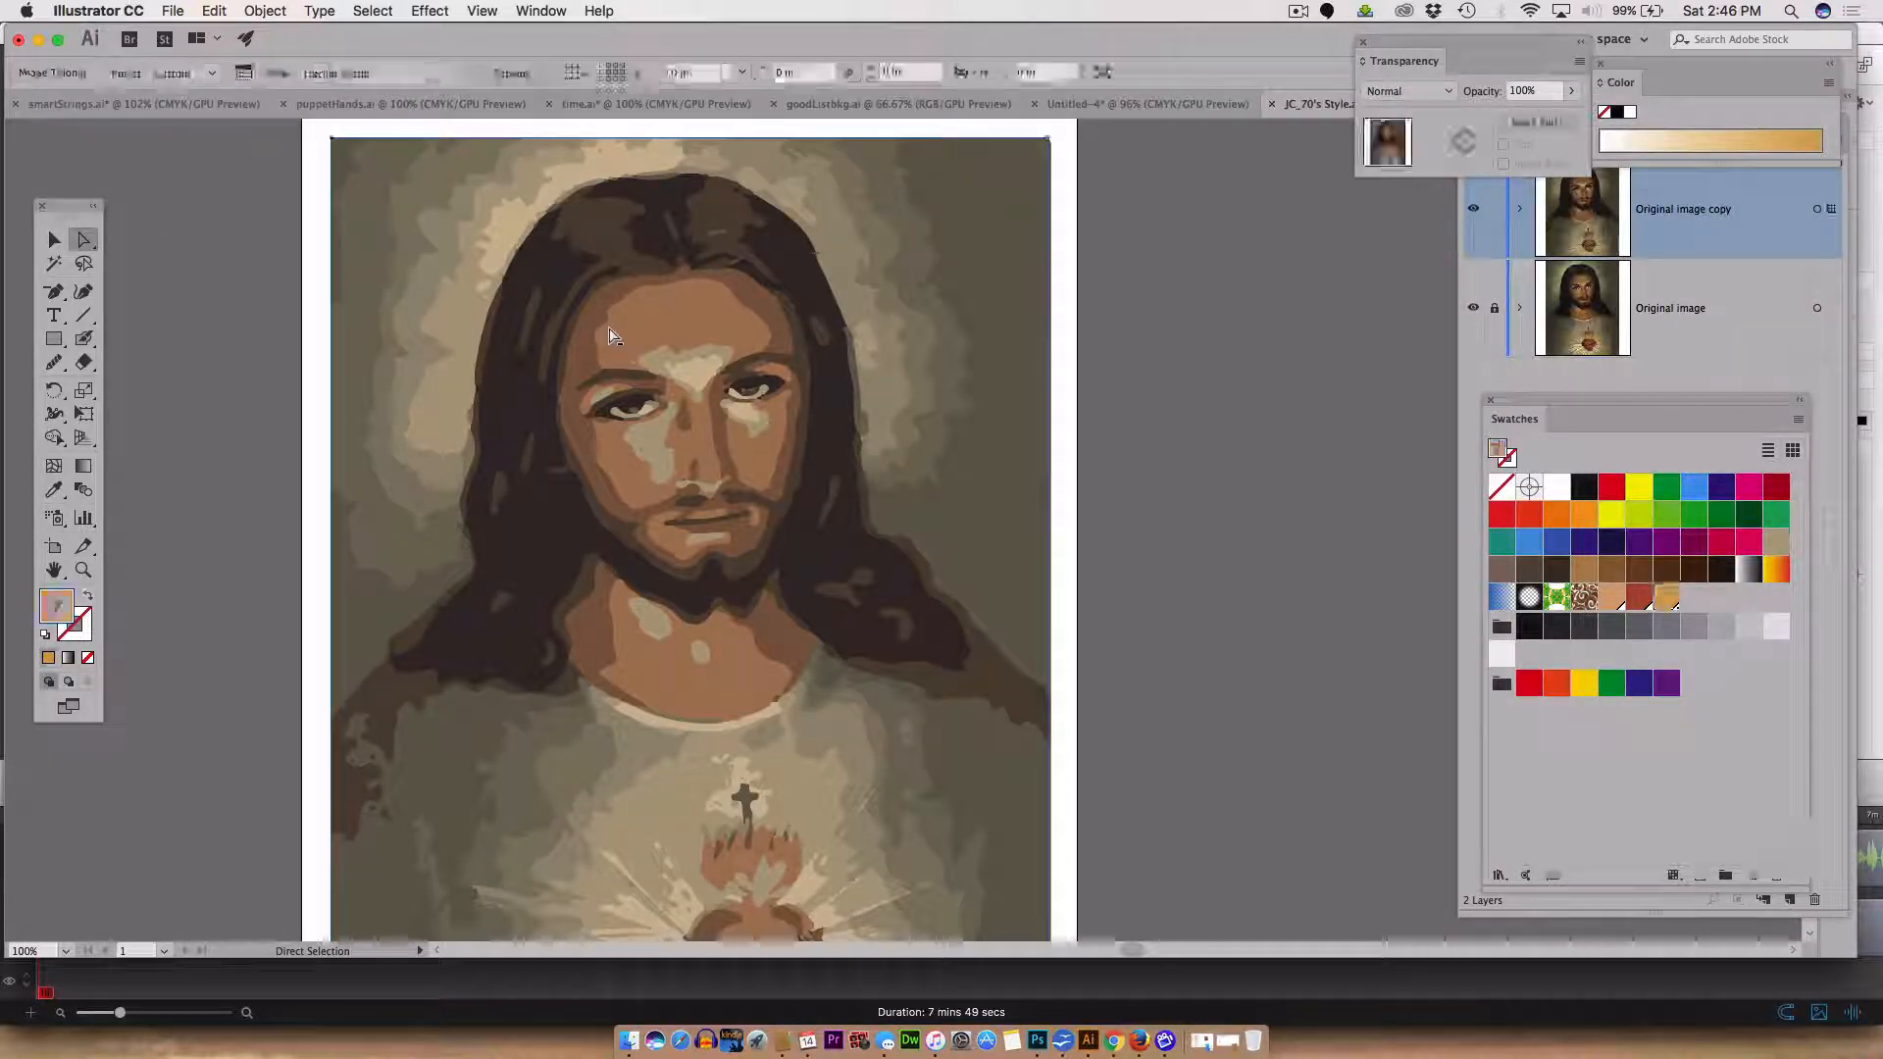
{"action": "left_click", "coordinate": [61, 247]}
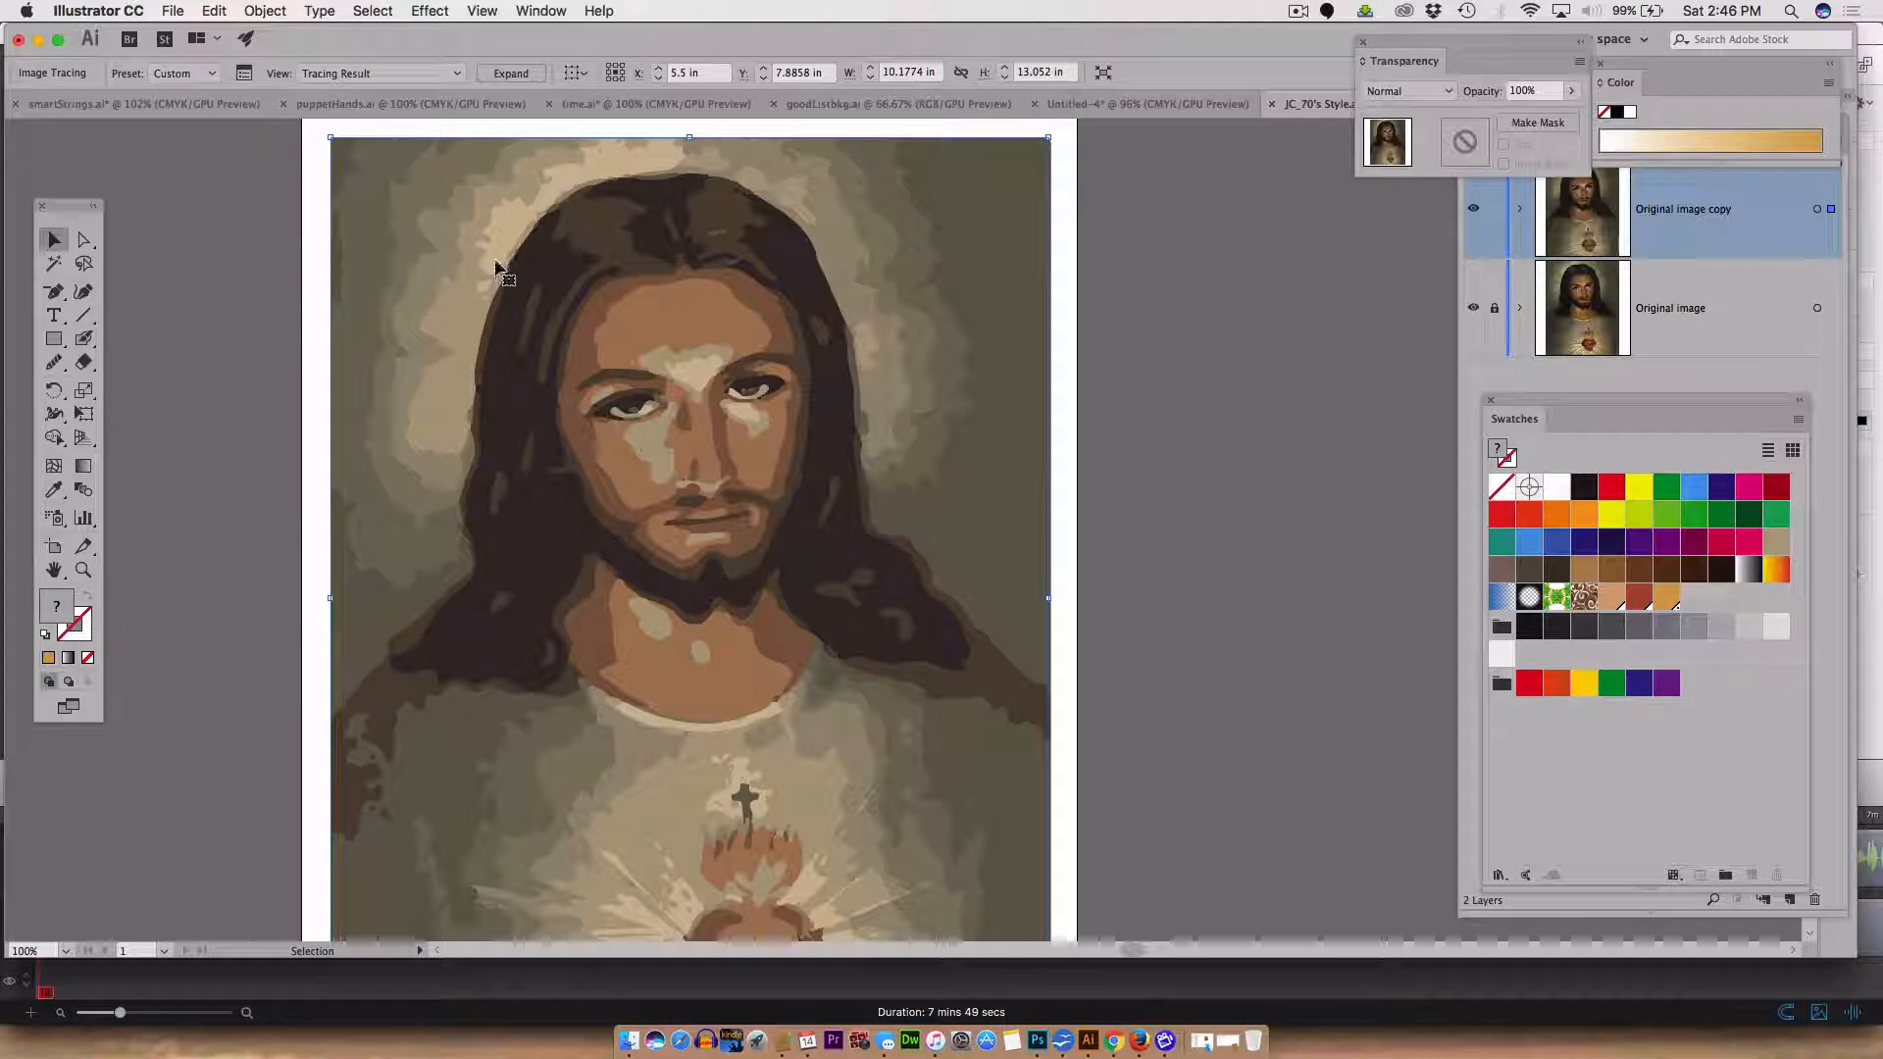
{"action": "left_click", "coordinate": [271, 12]}
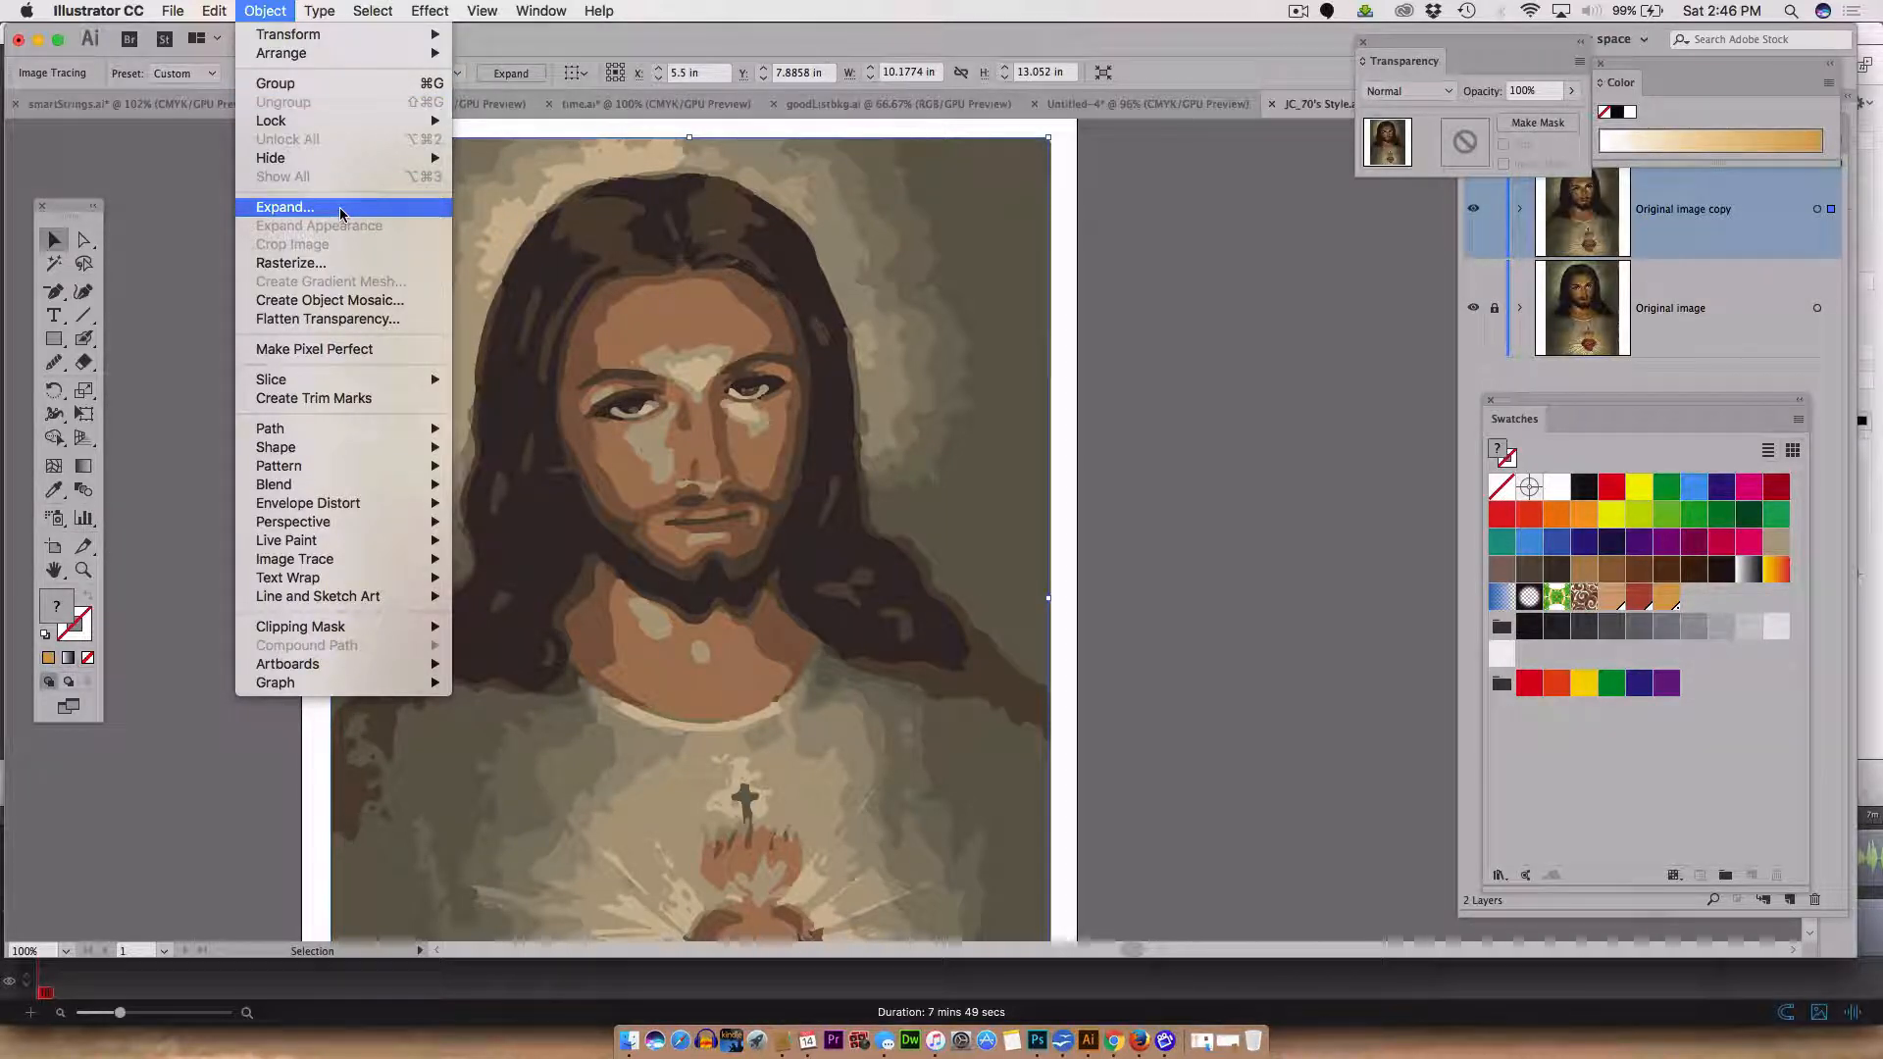
{"action": "left_click", "coordinate": [77, 161]}
{"action": "left_click", "coordinate": [84, 241]}
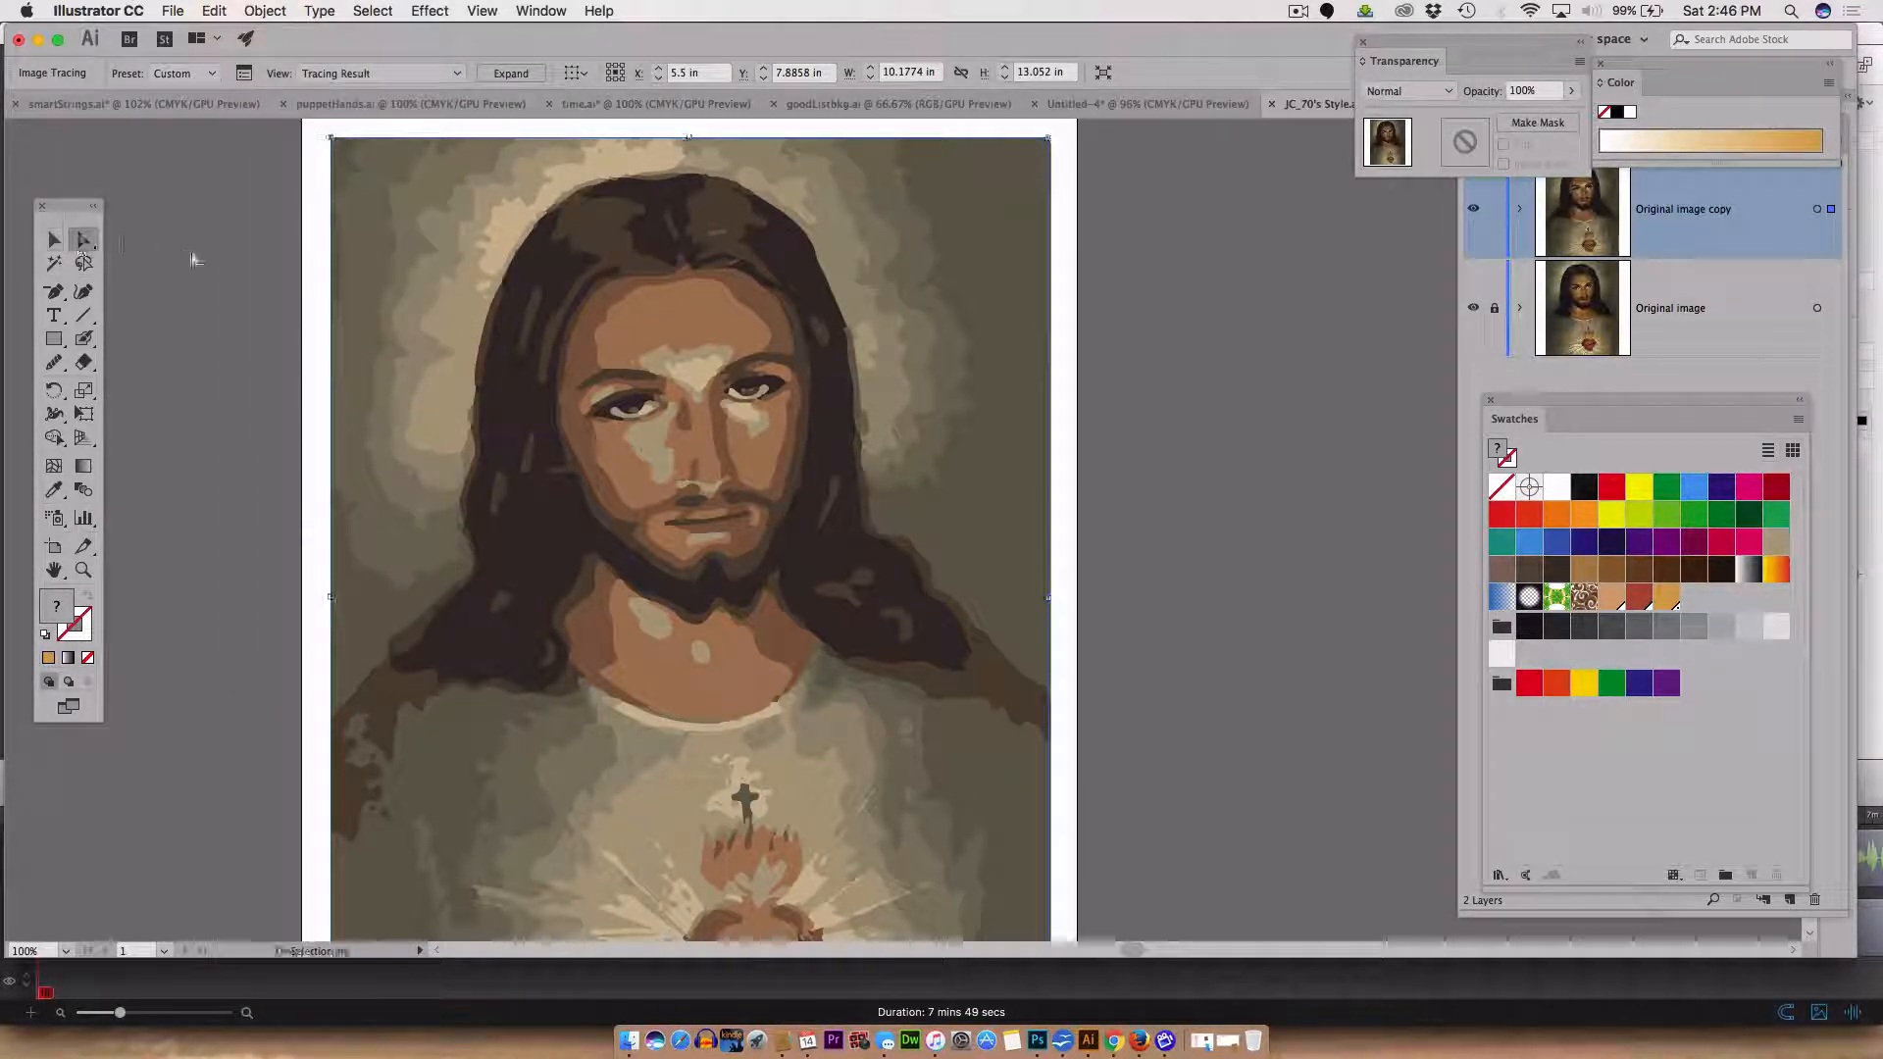
{"action": "left_click", "coordinate": [194, 260]}
{"action": "left_click", "coordinate": [592, 312]}
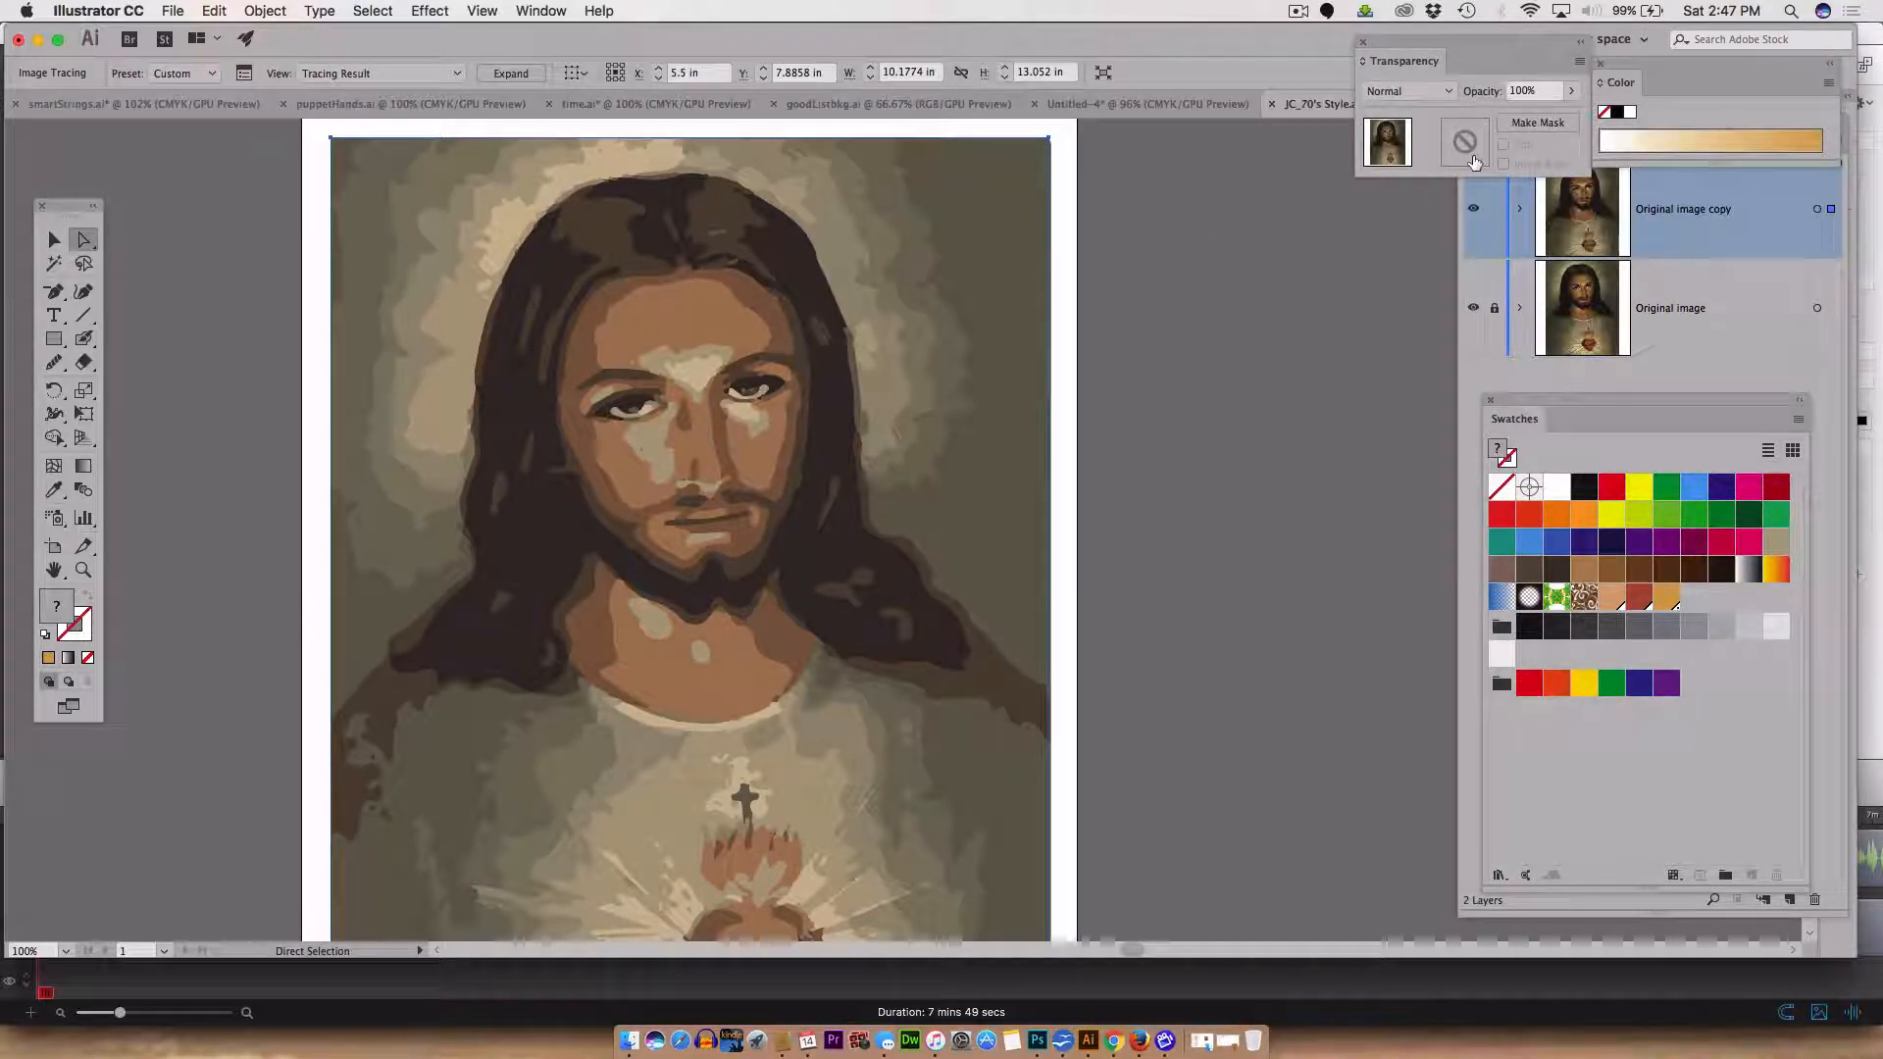
- Clear the Color, Transparency and Swatches panels away from the Layers panel and hide the Original image layer
{"action": "left_click_drag", "start_coordinate": [1646, 65], "coordinate": [1176, 639]}
{"action": "left_click_drag", "start_coordinate": [1474, 45], "coordinate": [1258, 392]}
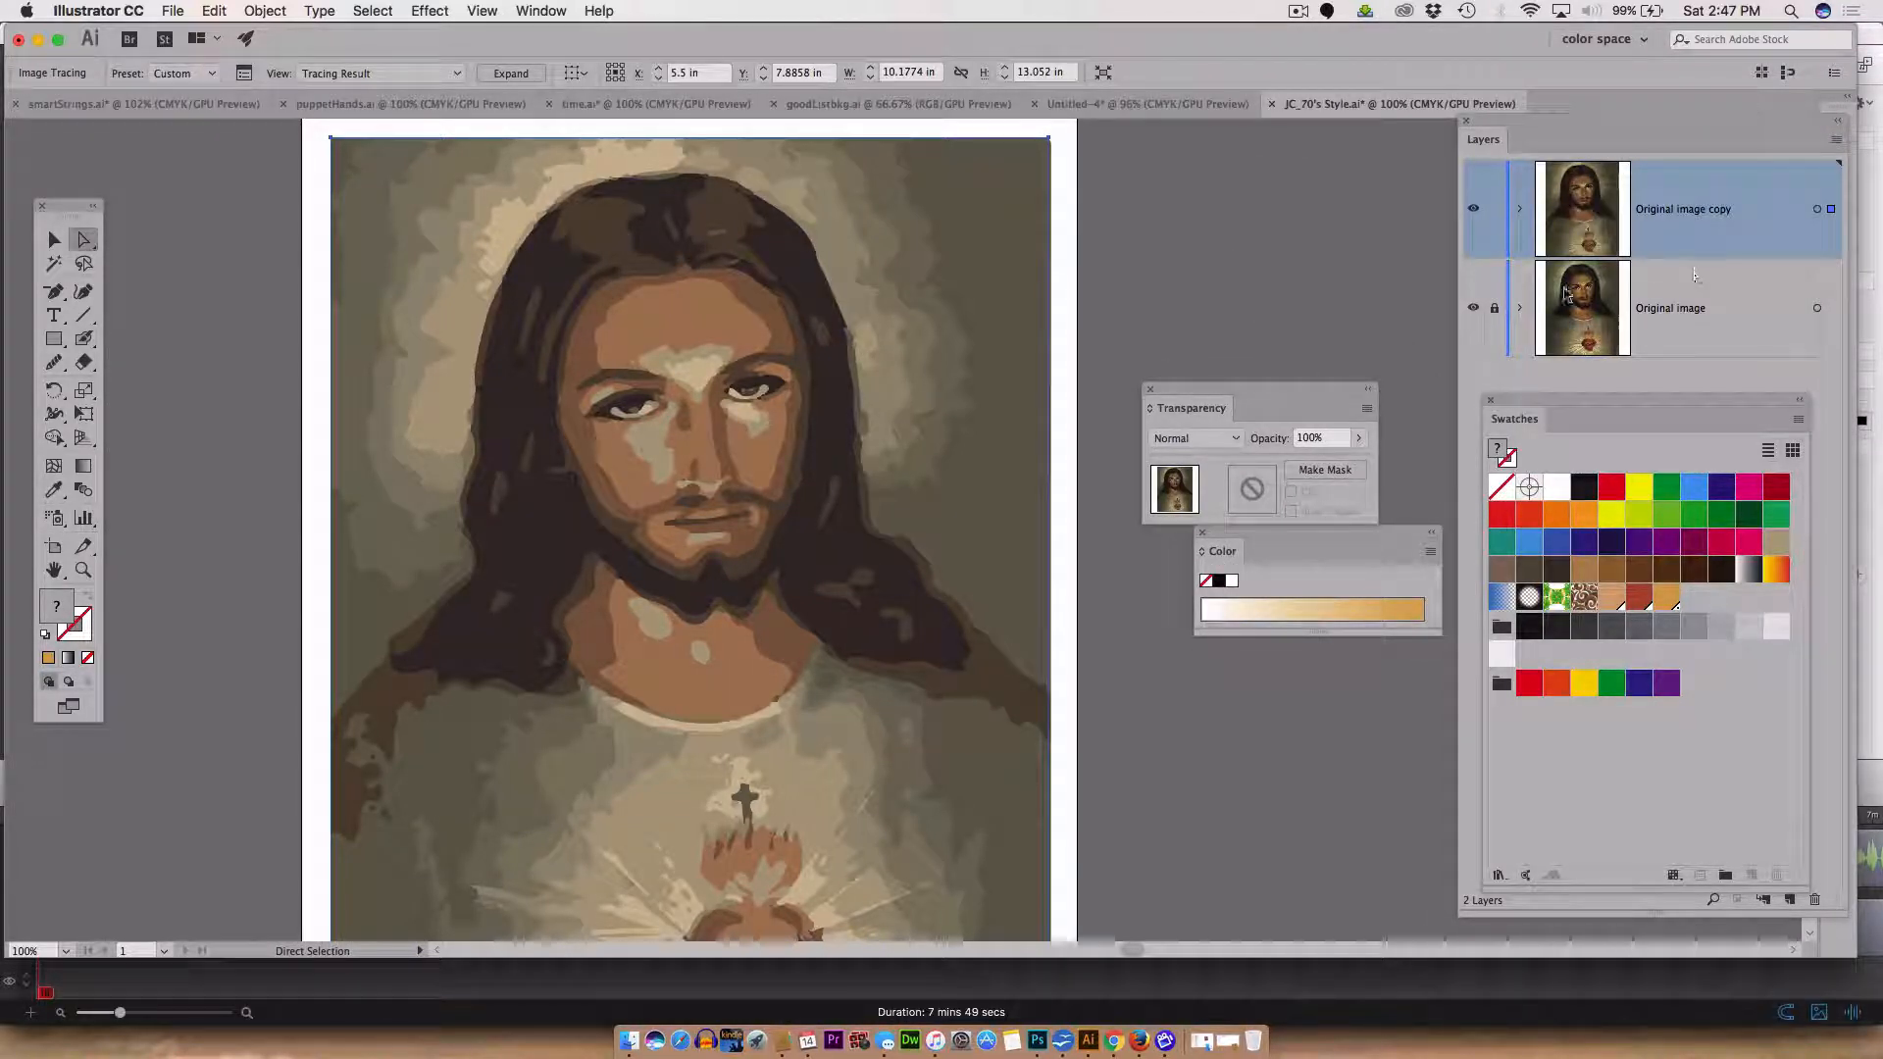
{"action": "left_click", "coordinate": [1473, 310]}
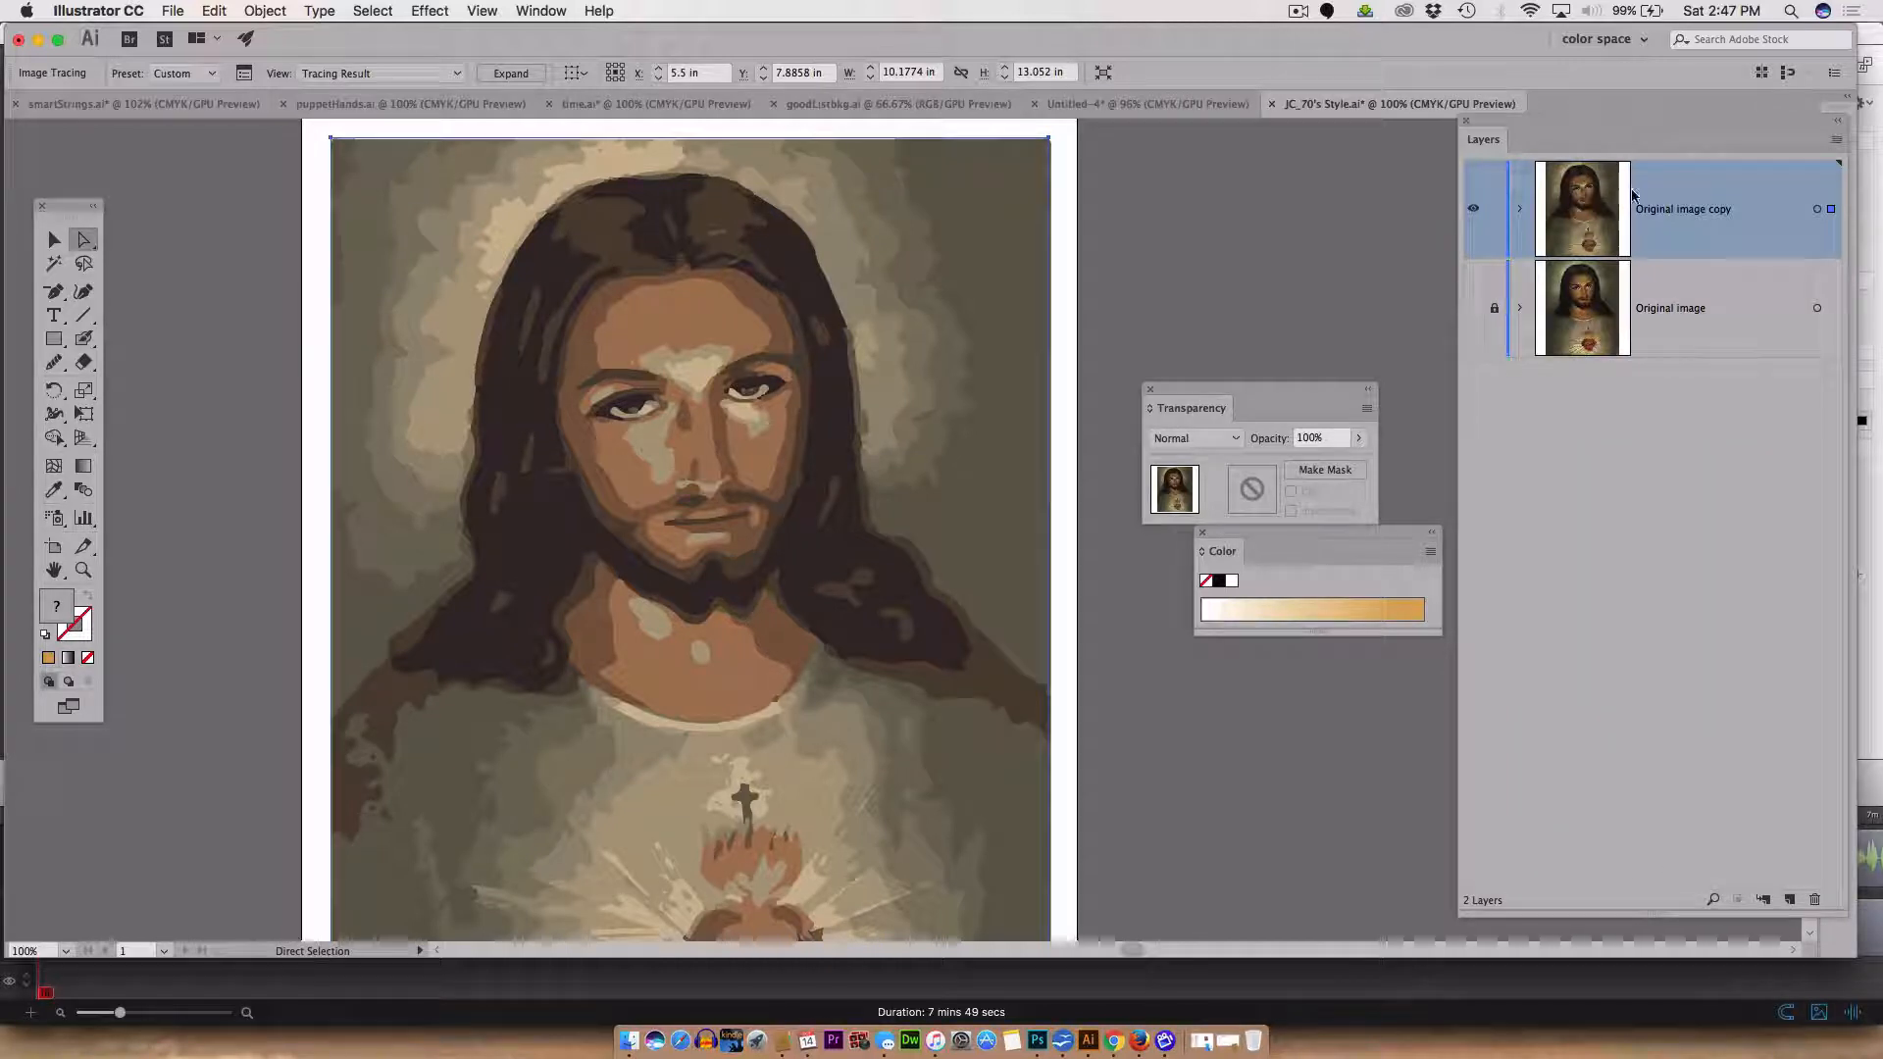
- Expand the traced portrait into editable paths with the Object and Fill options enabled
{"action": "key", "text": "v"}
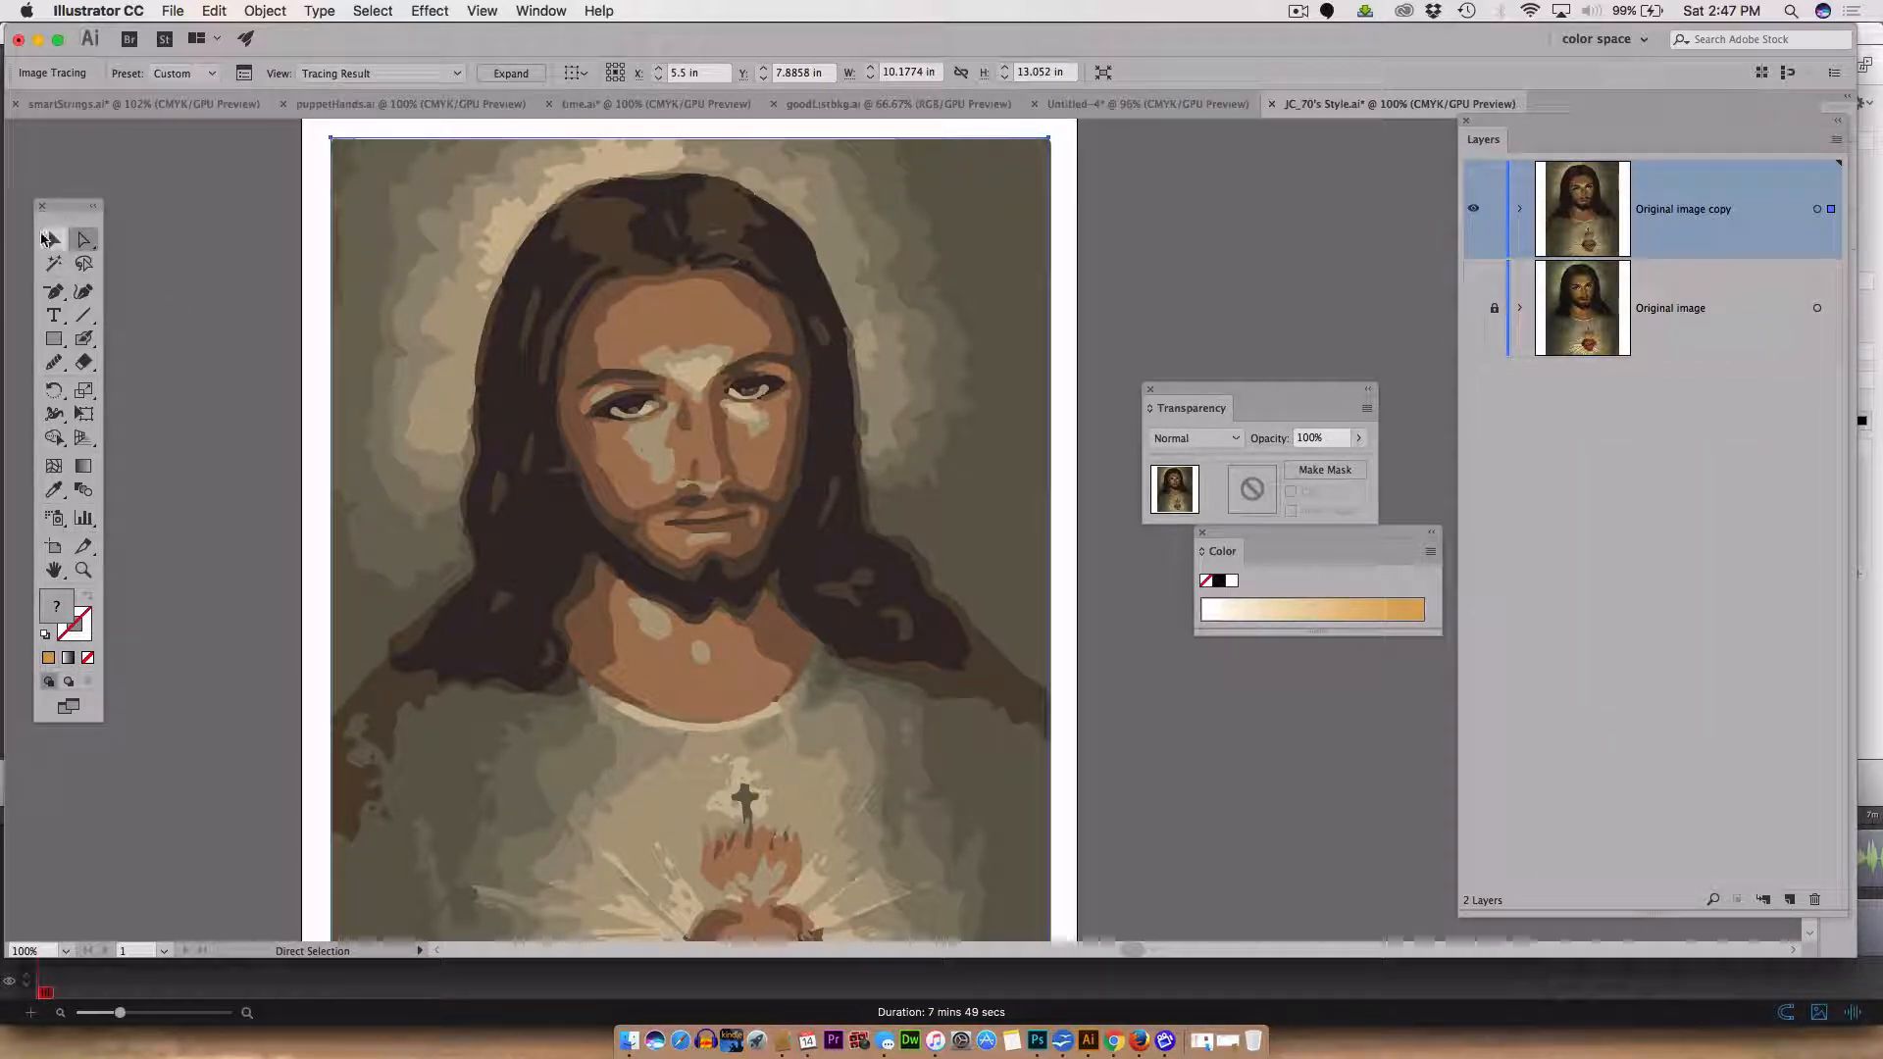
{"action": "mouse_move", "coordinate": [431, 297]}
{"action": "left_mouse_down"}
{"action": "mouse_move", "coordinate": [627, 338]}
{"action": "mouse_move", "coordinate": [663, 375]}
{"action": "left_mouse_up"}
{"action": "key", "text": "super+z"}
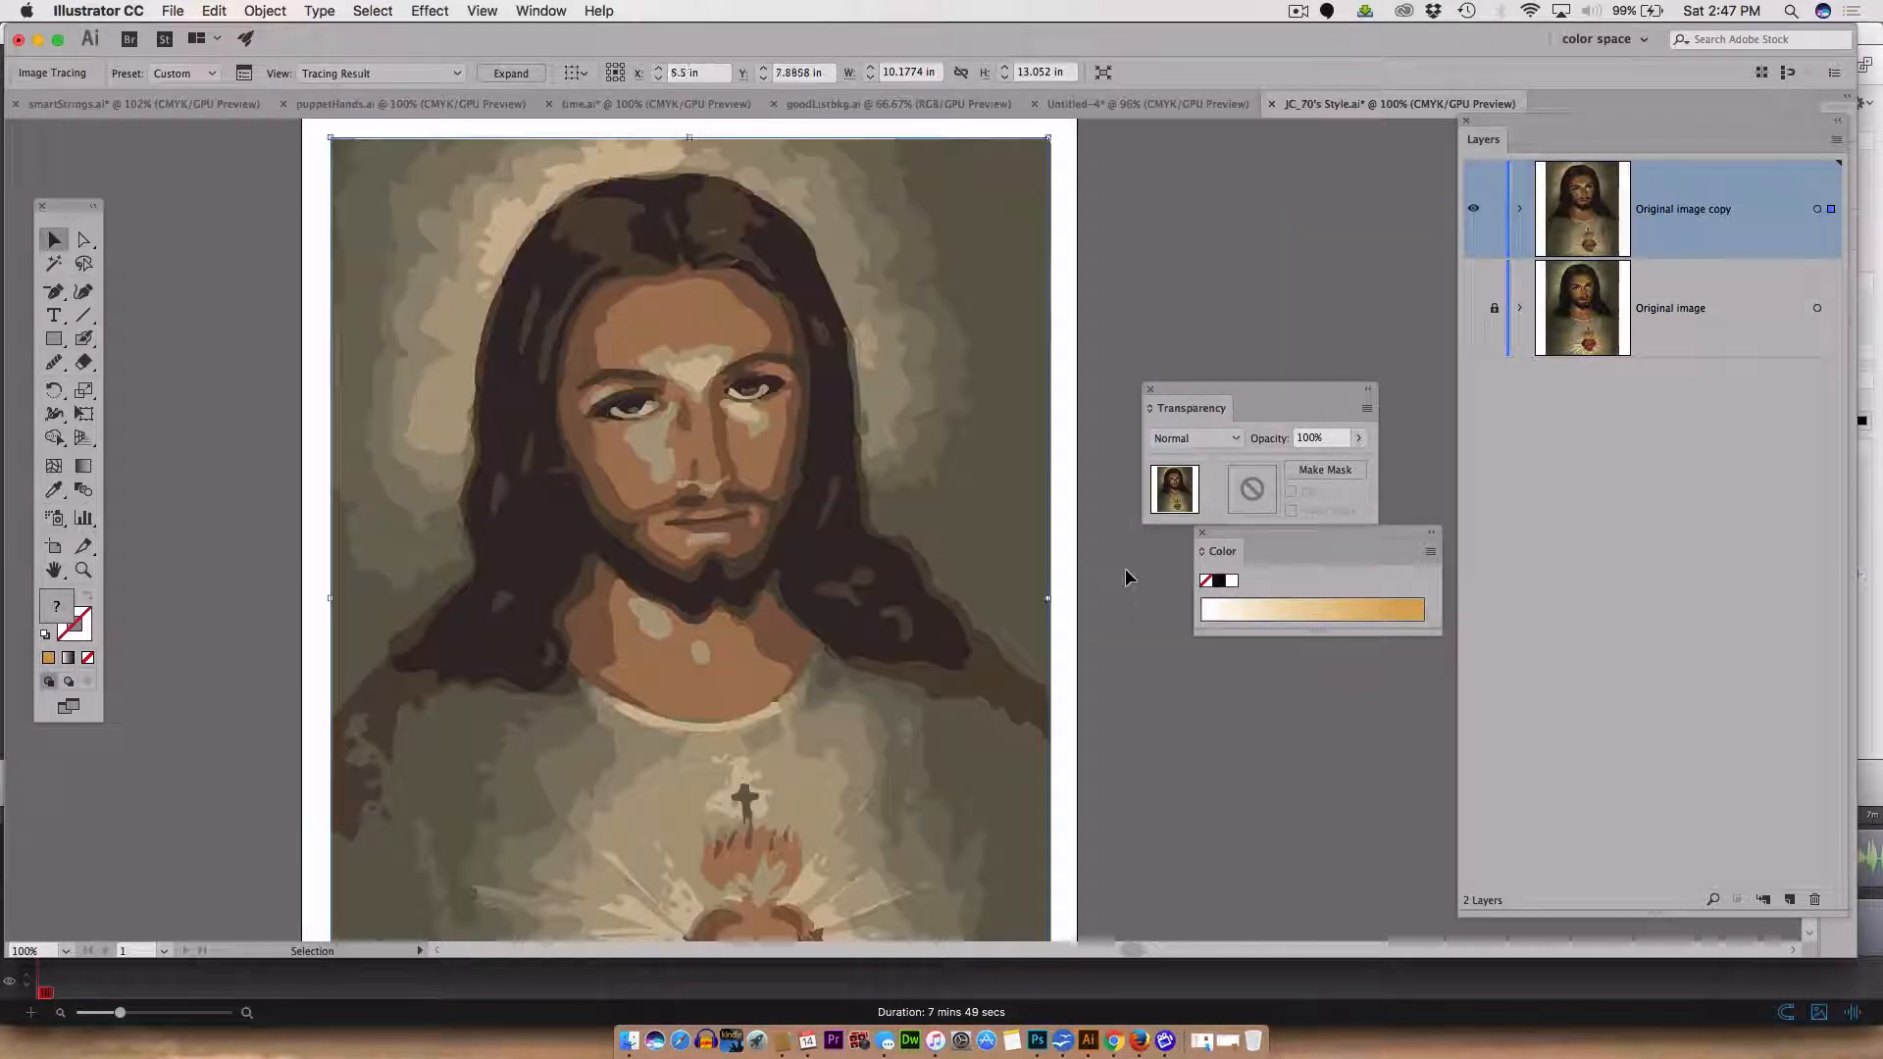
{"action": "left_click", "coordinate": [214, 11]}
{"action": "mouse_move", "coordinate": [263, 8]}
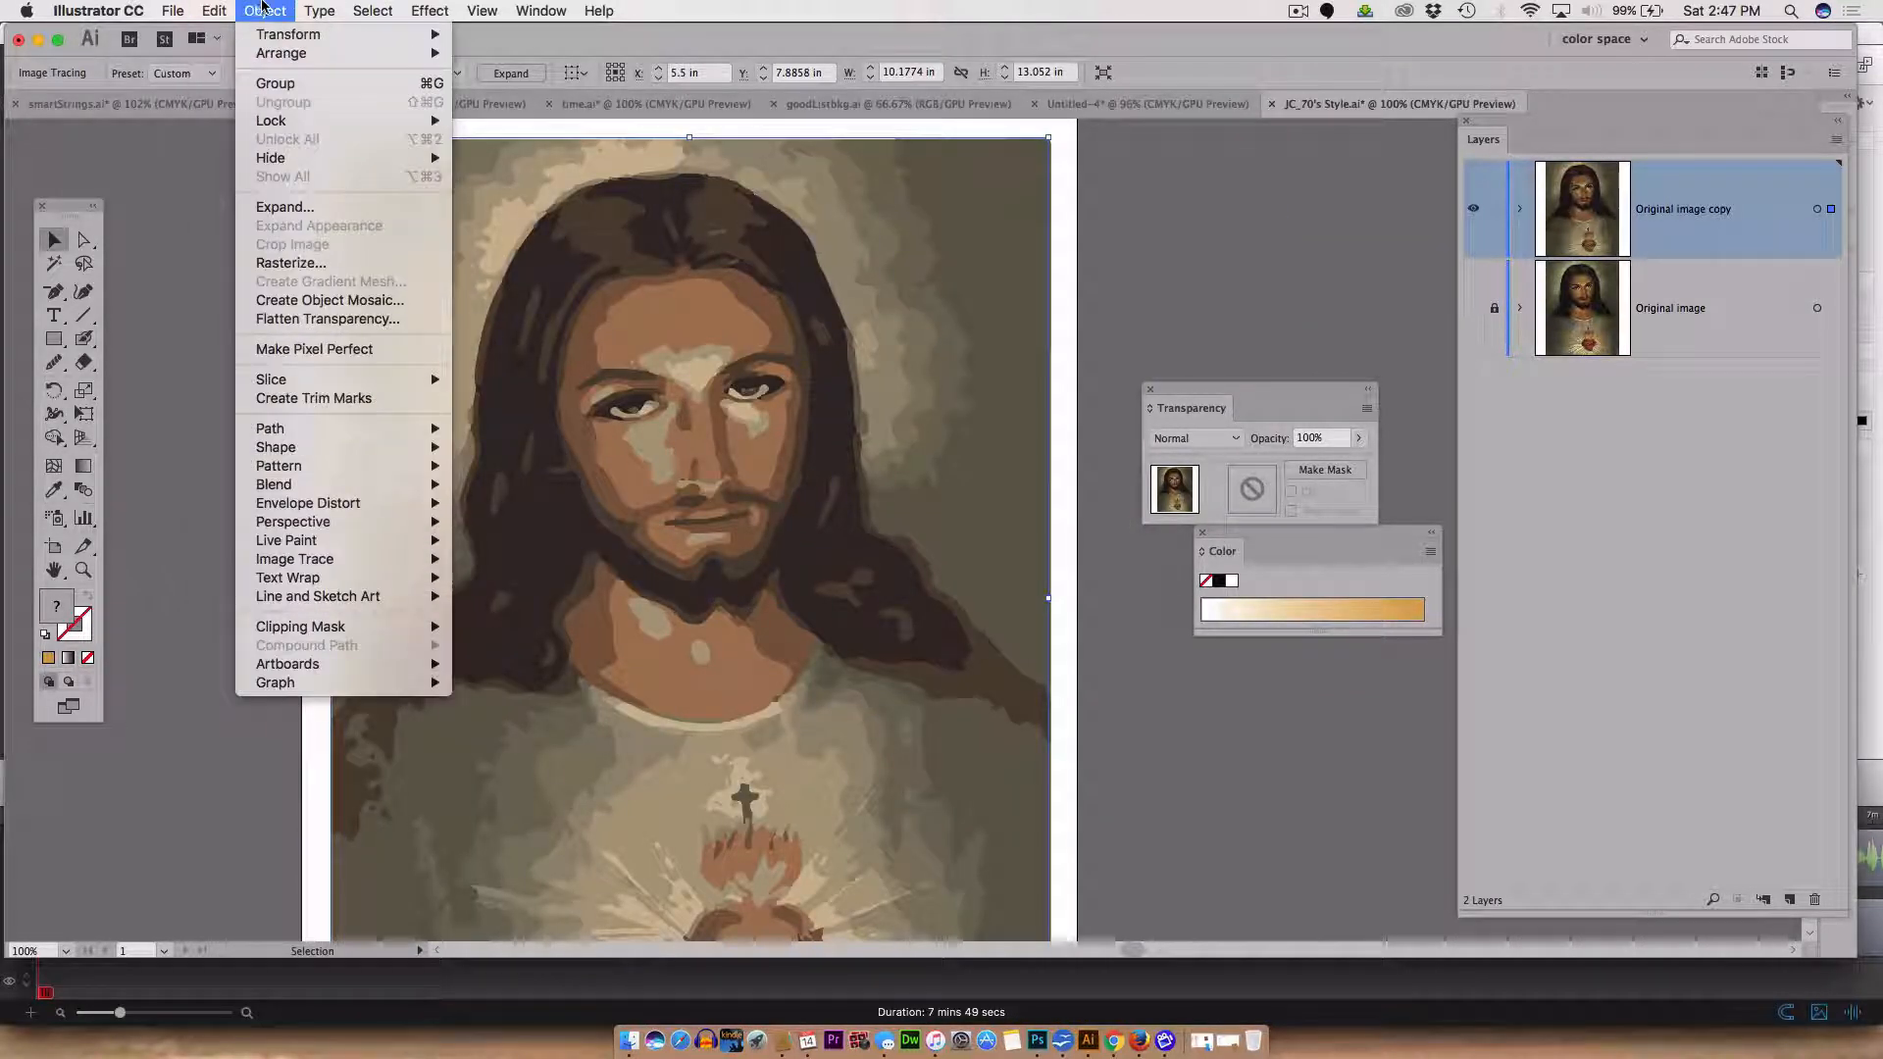
{"action": "left_click", "coordinate": [291, 207]}
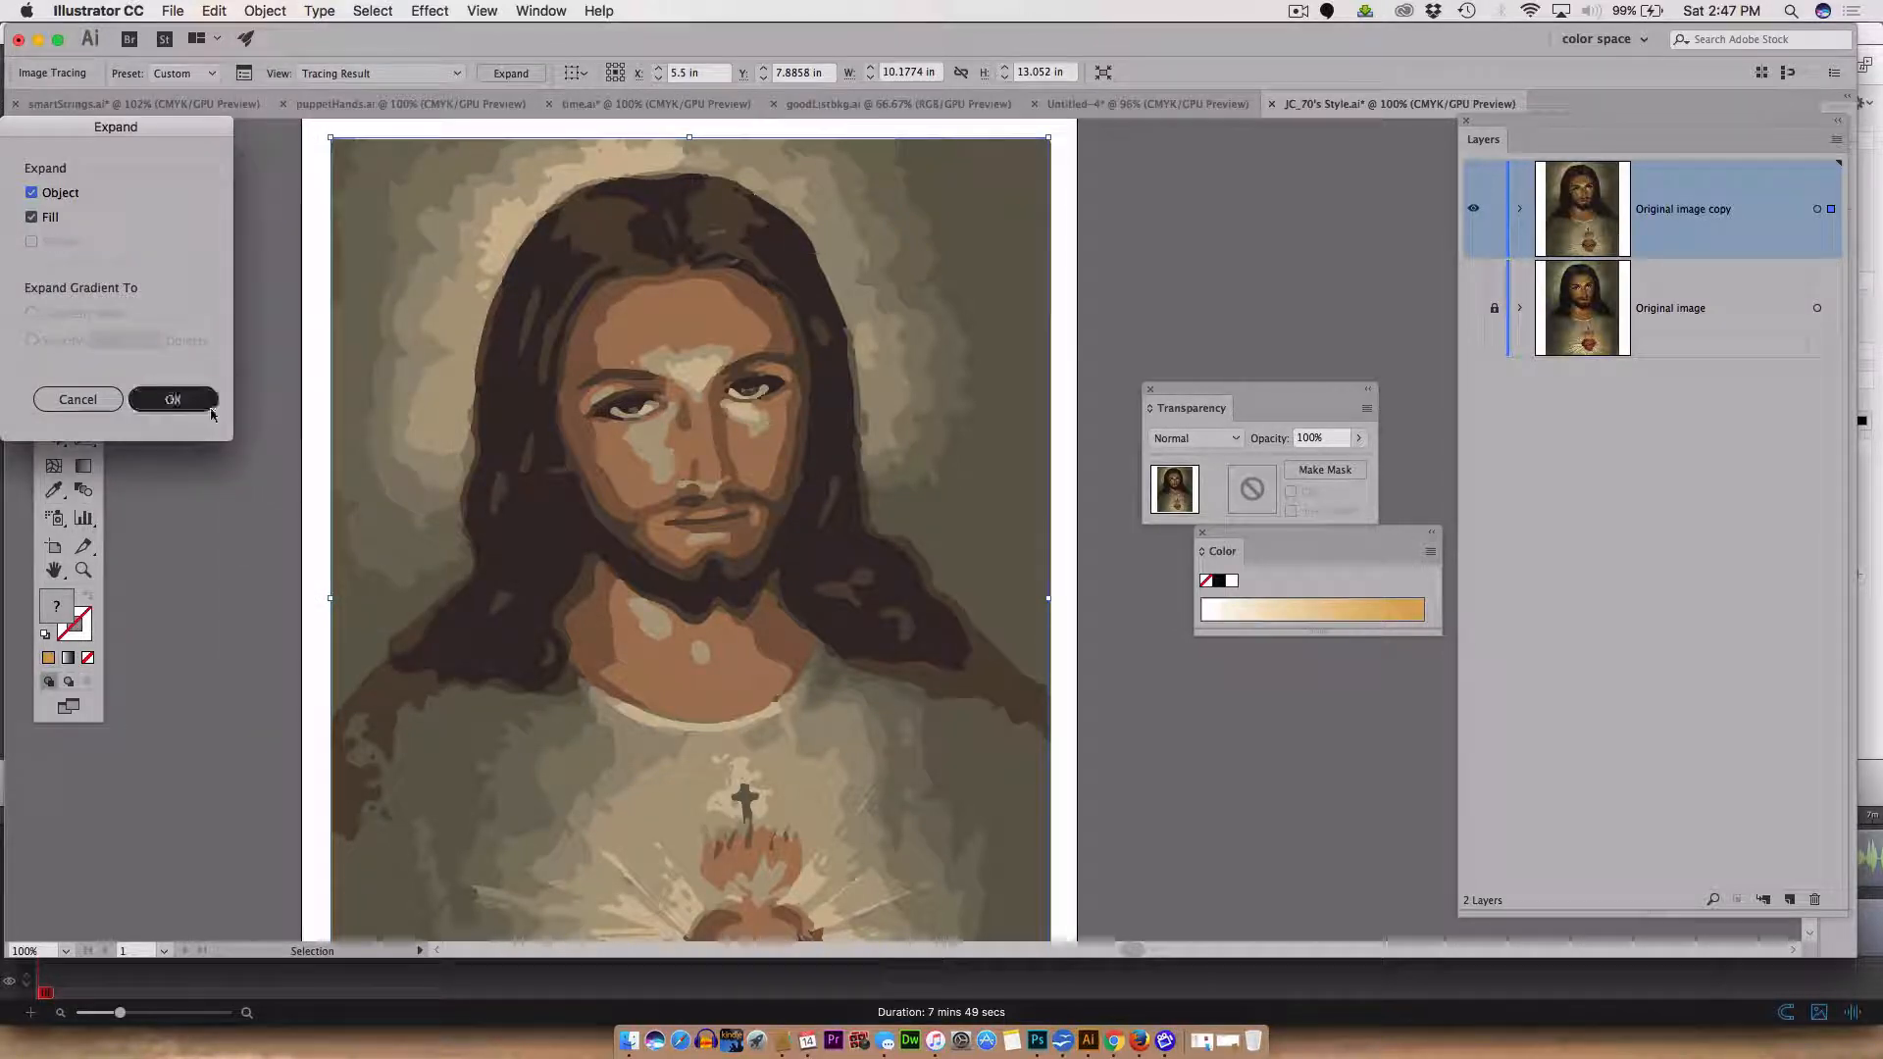
{"action": "left_click", "coordinate": [172, 400]}
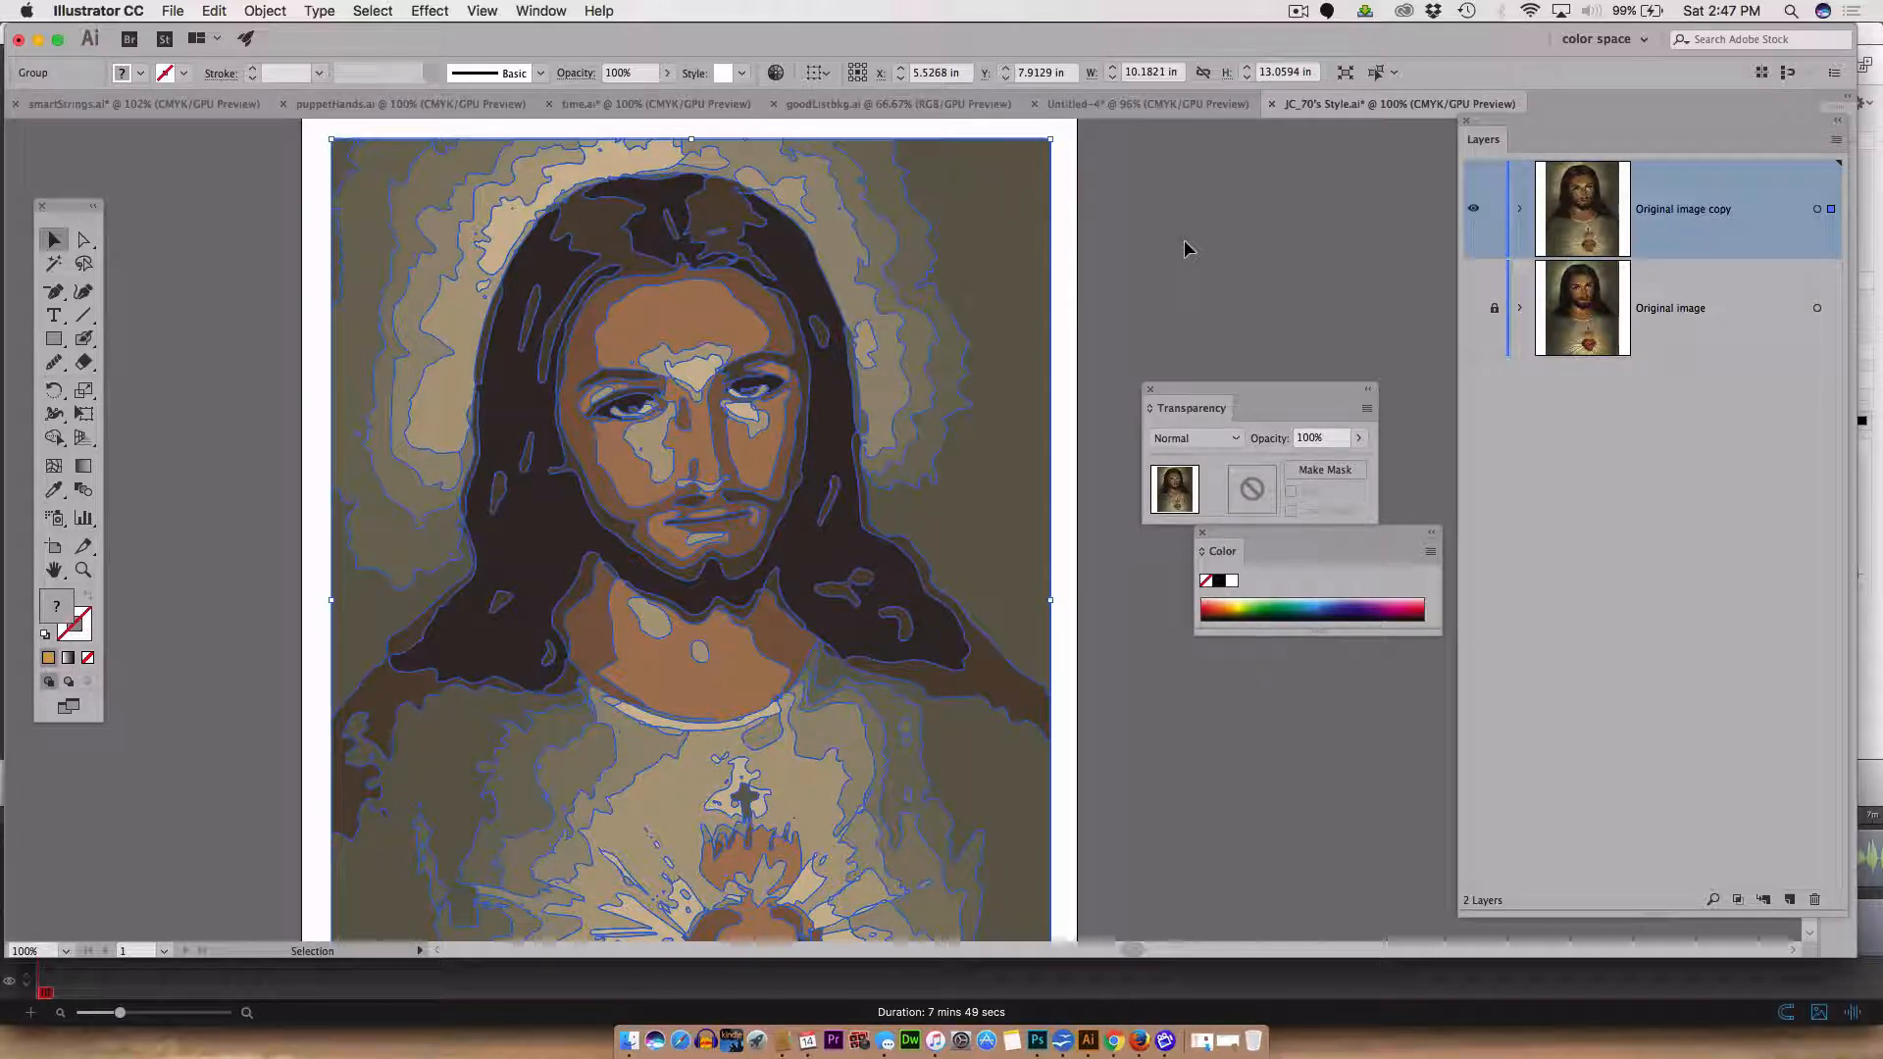
- Check the expanded paths by selecting the dark hair shape alone with Direct Selection, and deselect it
{"action": "left_click", "coordinate": [199, 195]}
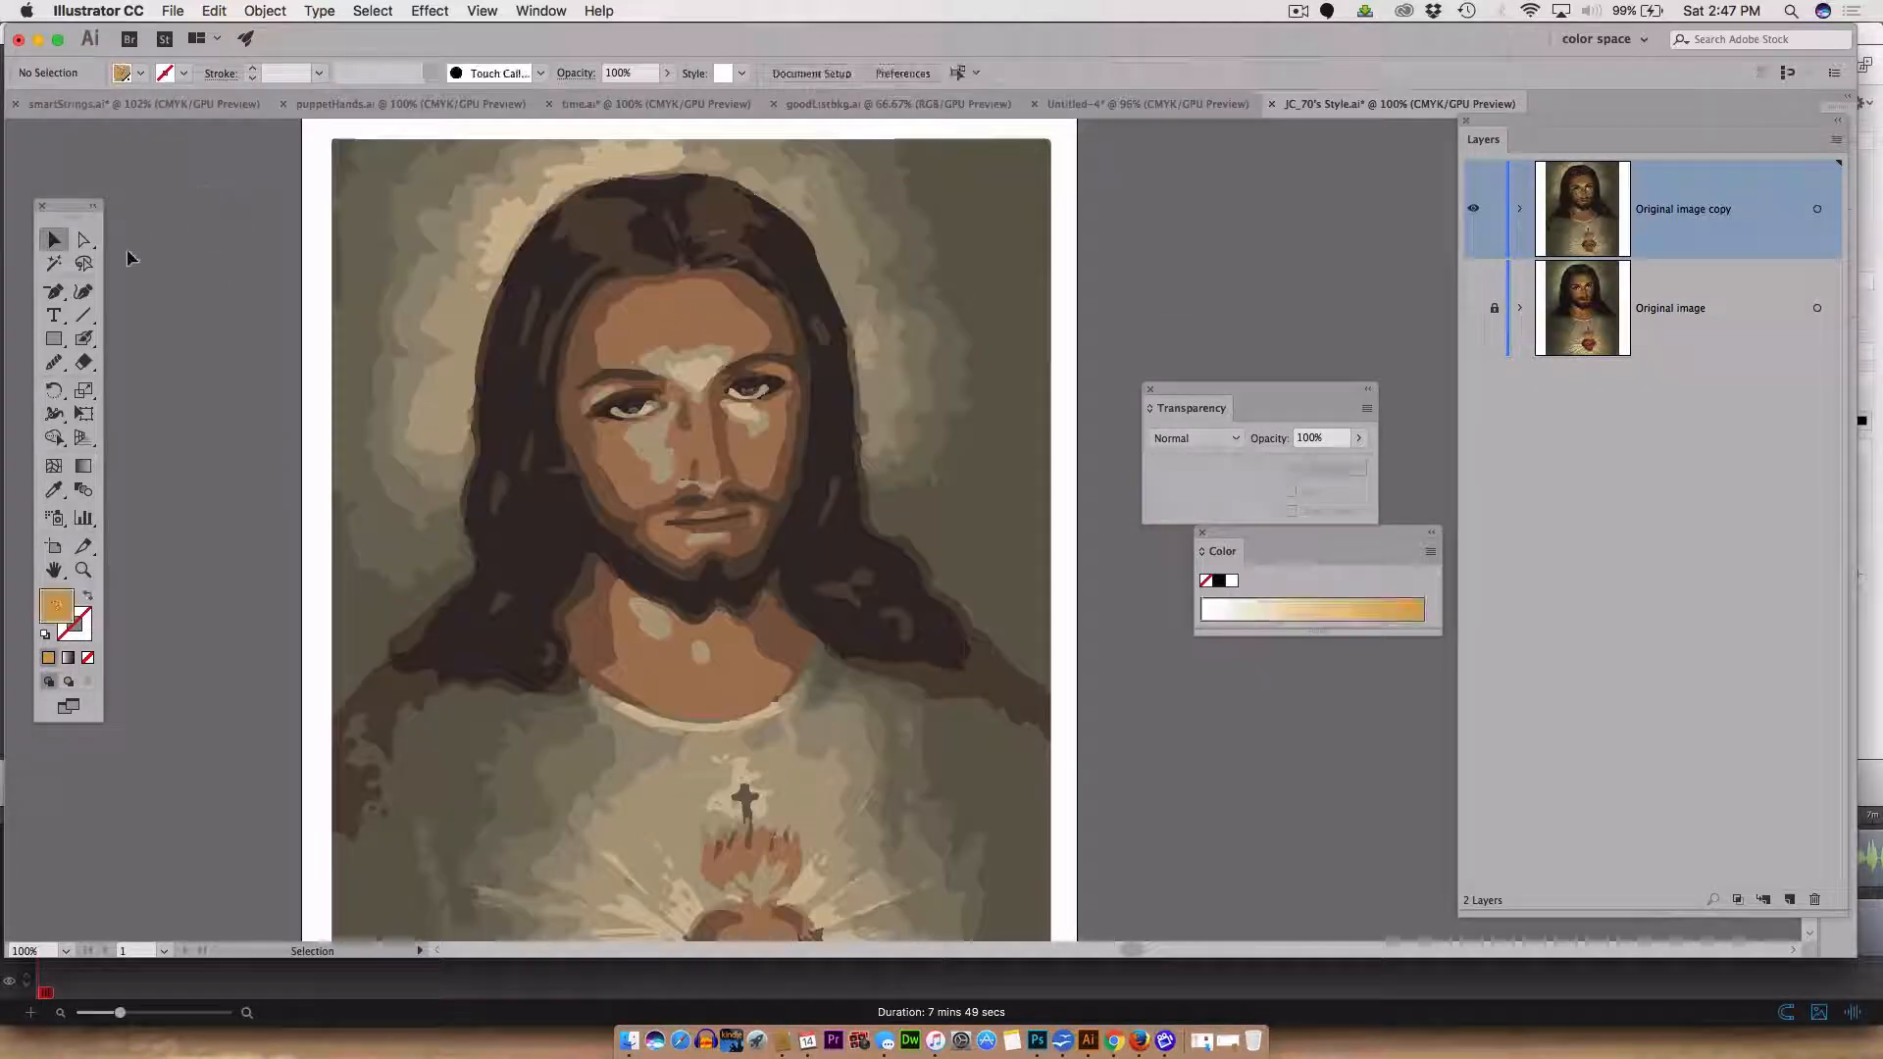
{"action": "left_click", "coordinate": [83, 248]}
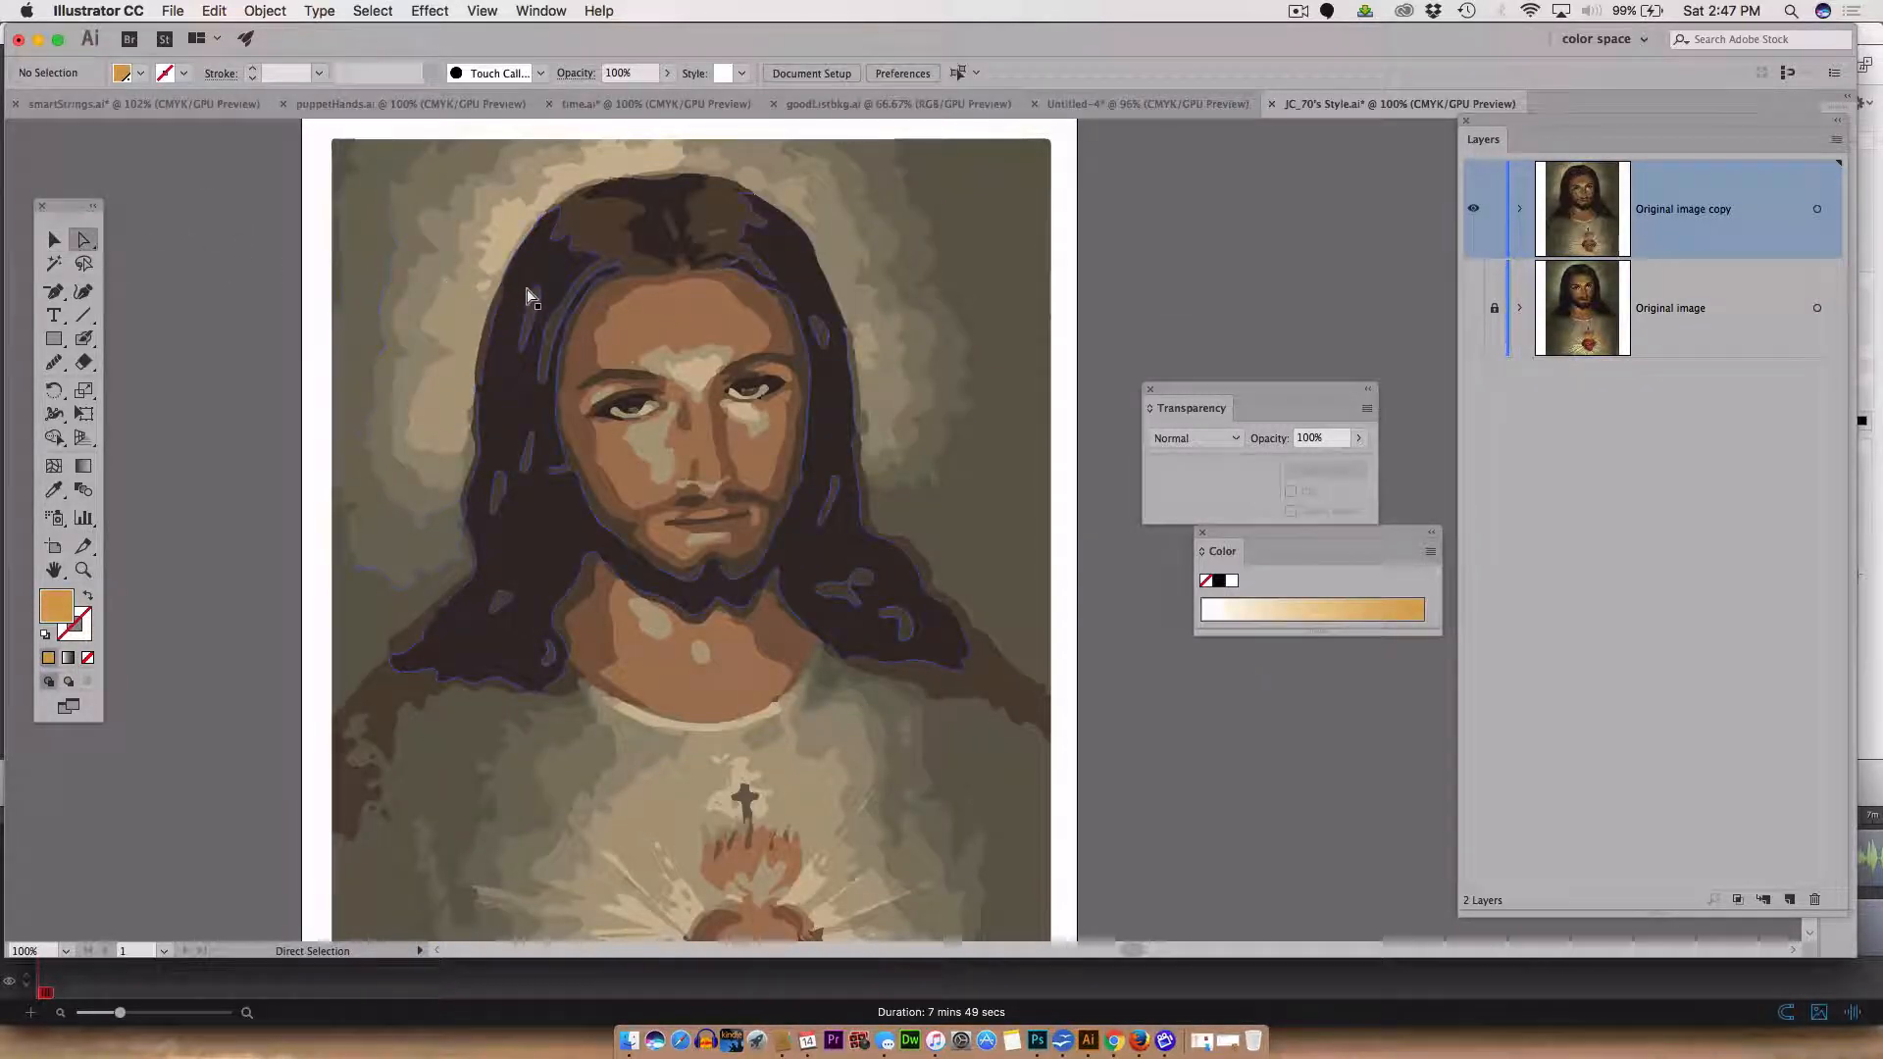
{"action": "left_click", "coordinate": [519, 377]}
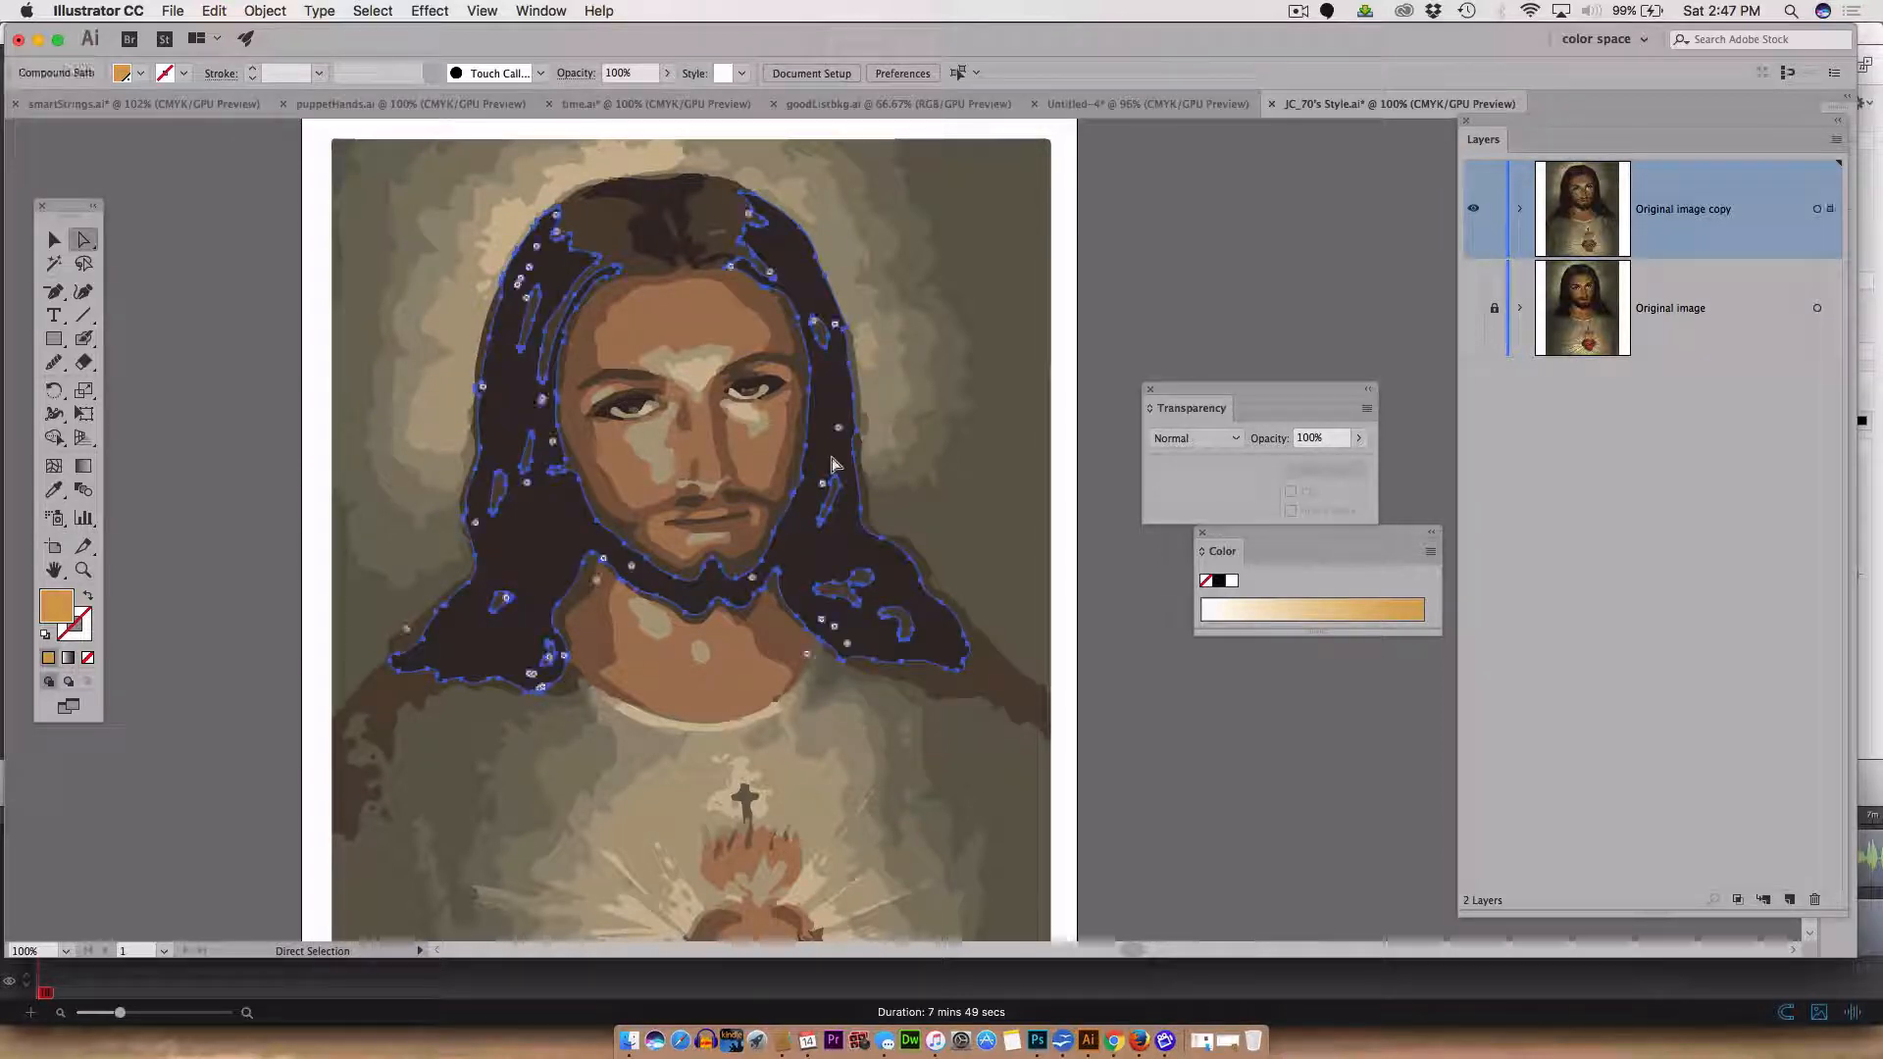
{"action": "left_click", "coordinate": [251, 277]}
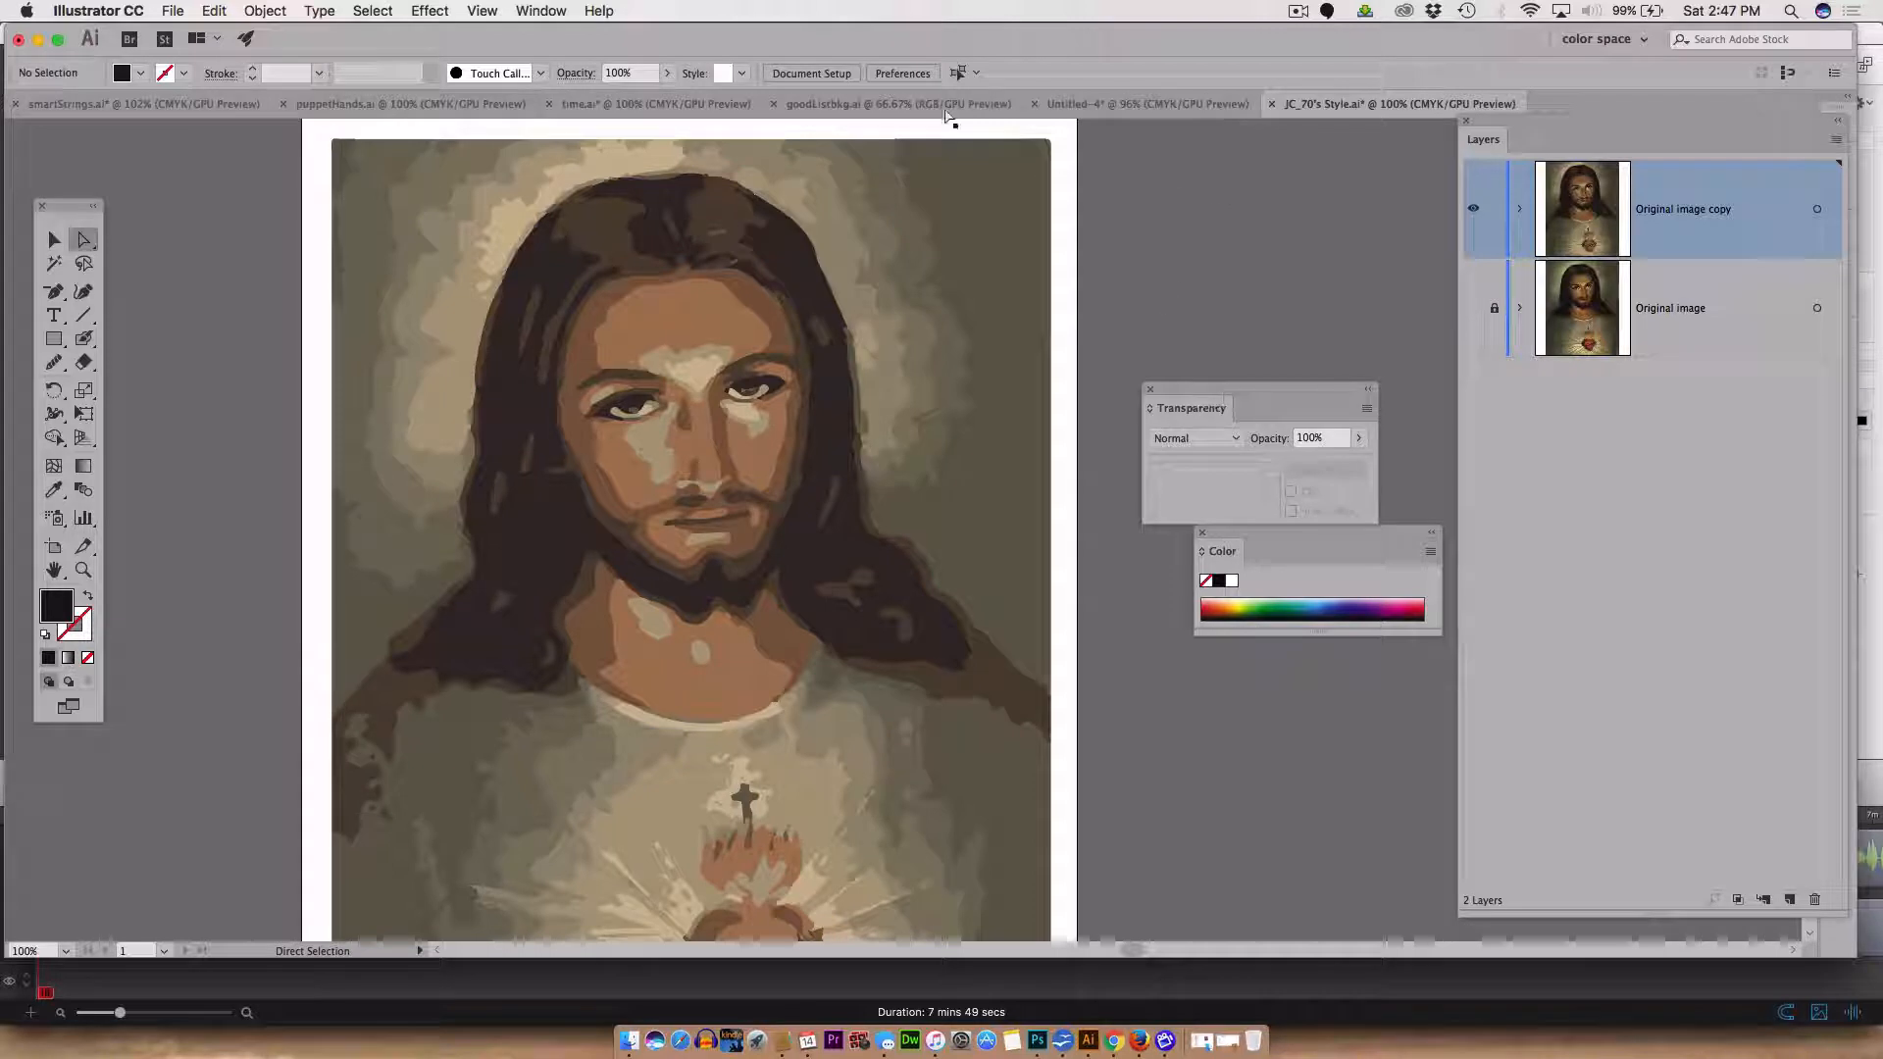
- Show the Swatches panel and arrange it with the Transparency and Color panels clear of the artwork
{"action": "left_click", "coordinate": [541, 10]}
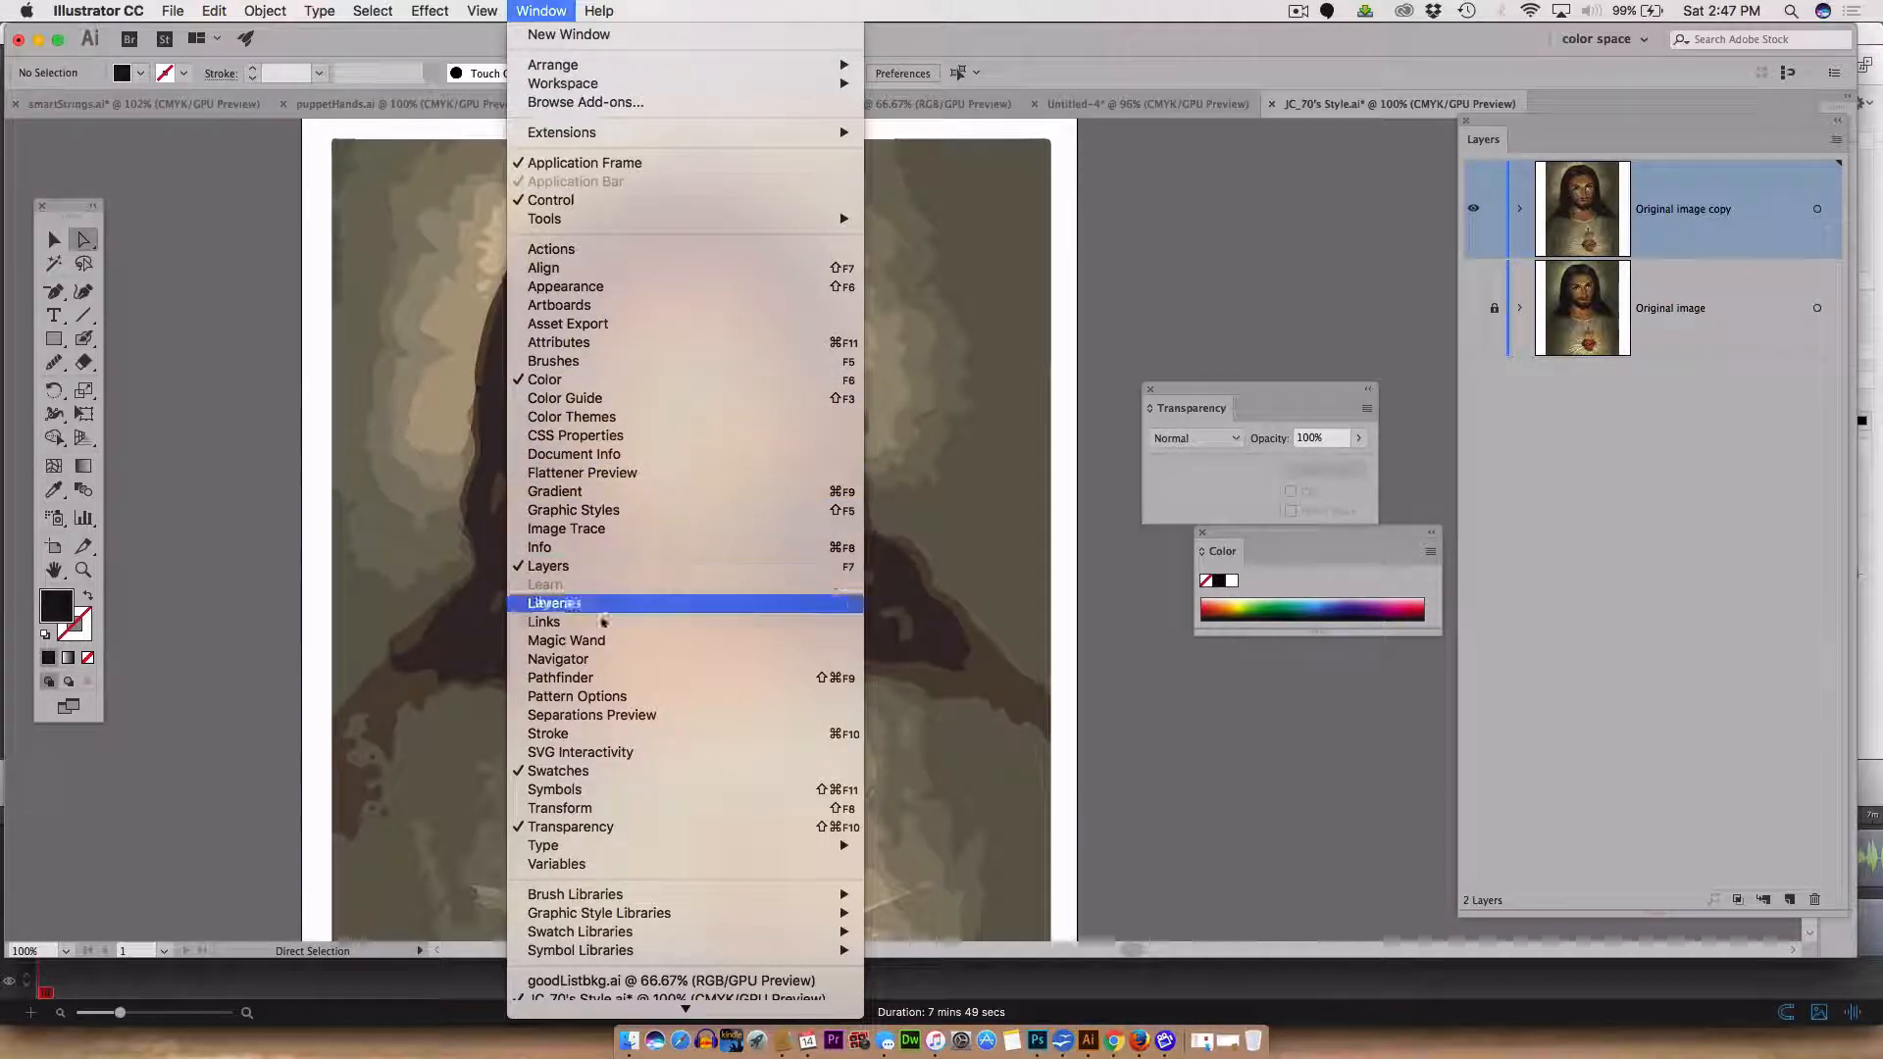
{"action": "left_click", "coordinate": [569, 772]}
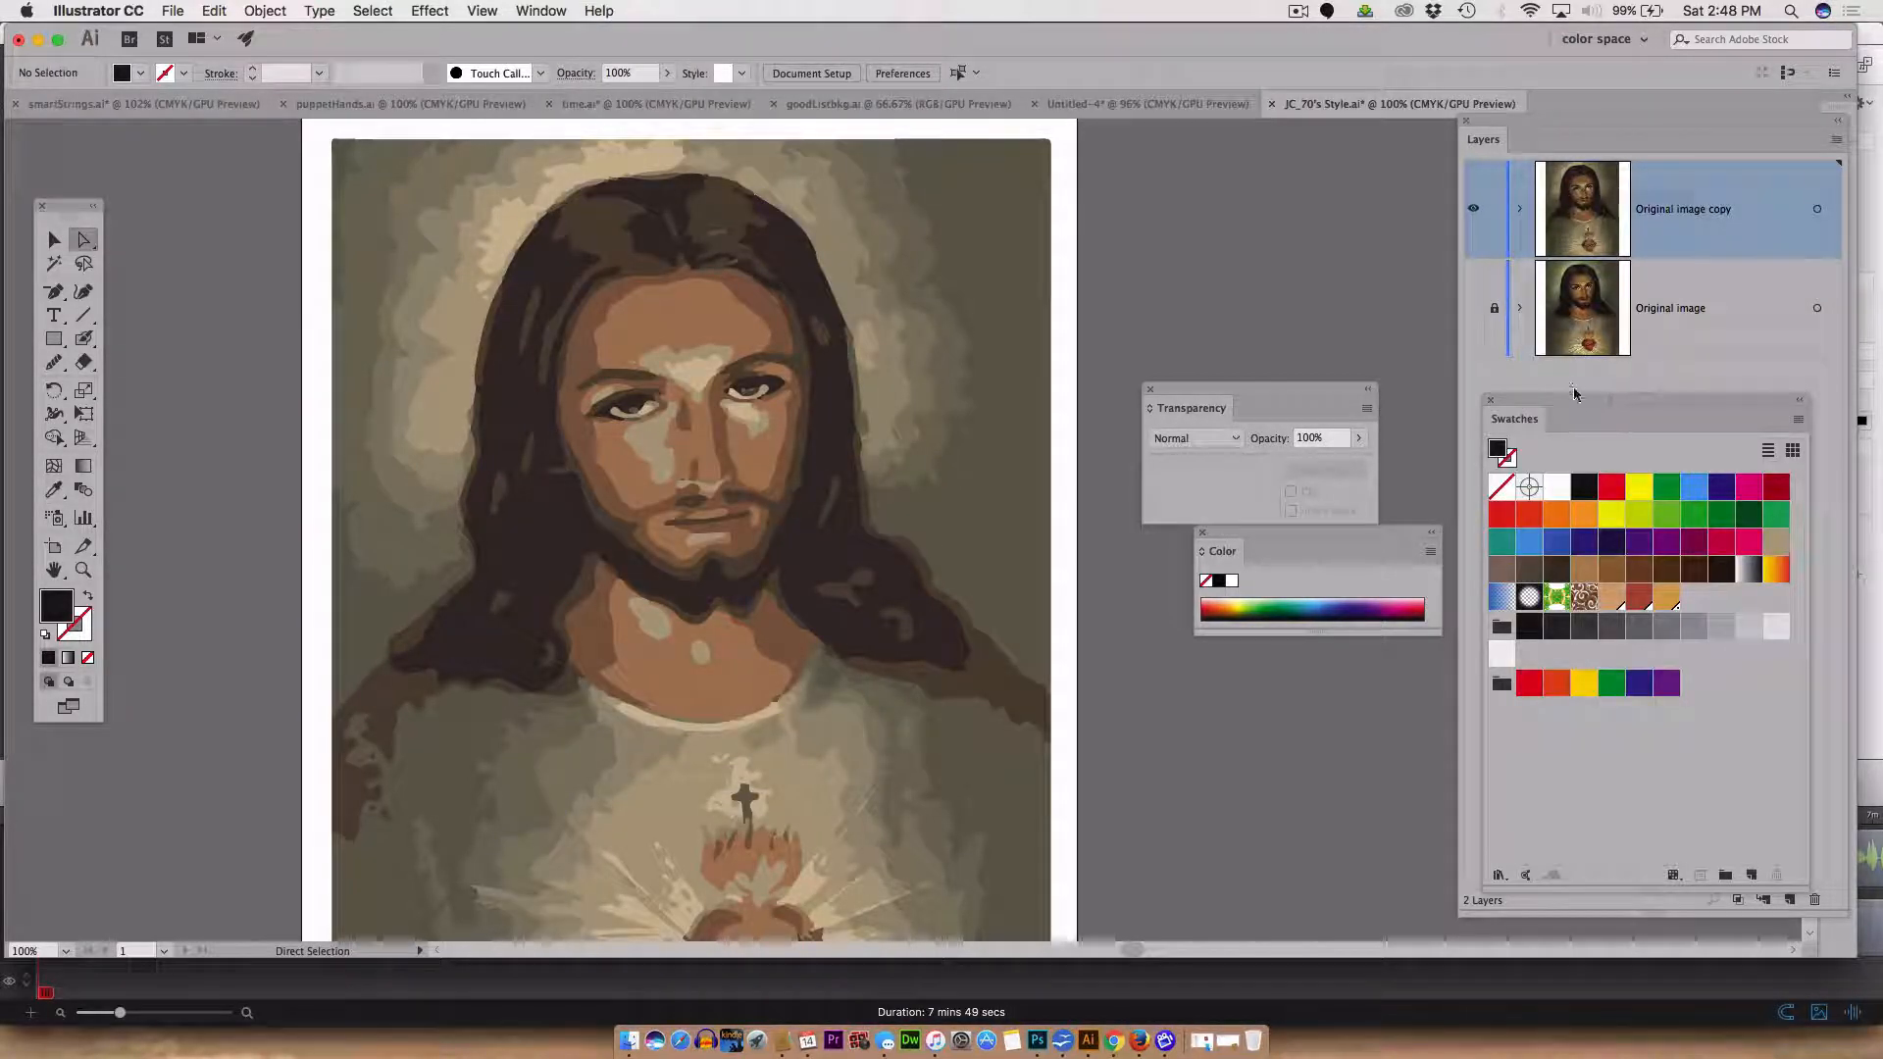
{"action": "left_click_drag", "start_coordinate": [1575, 394], "coordinate": [1564, 77]}
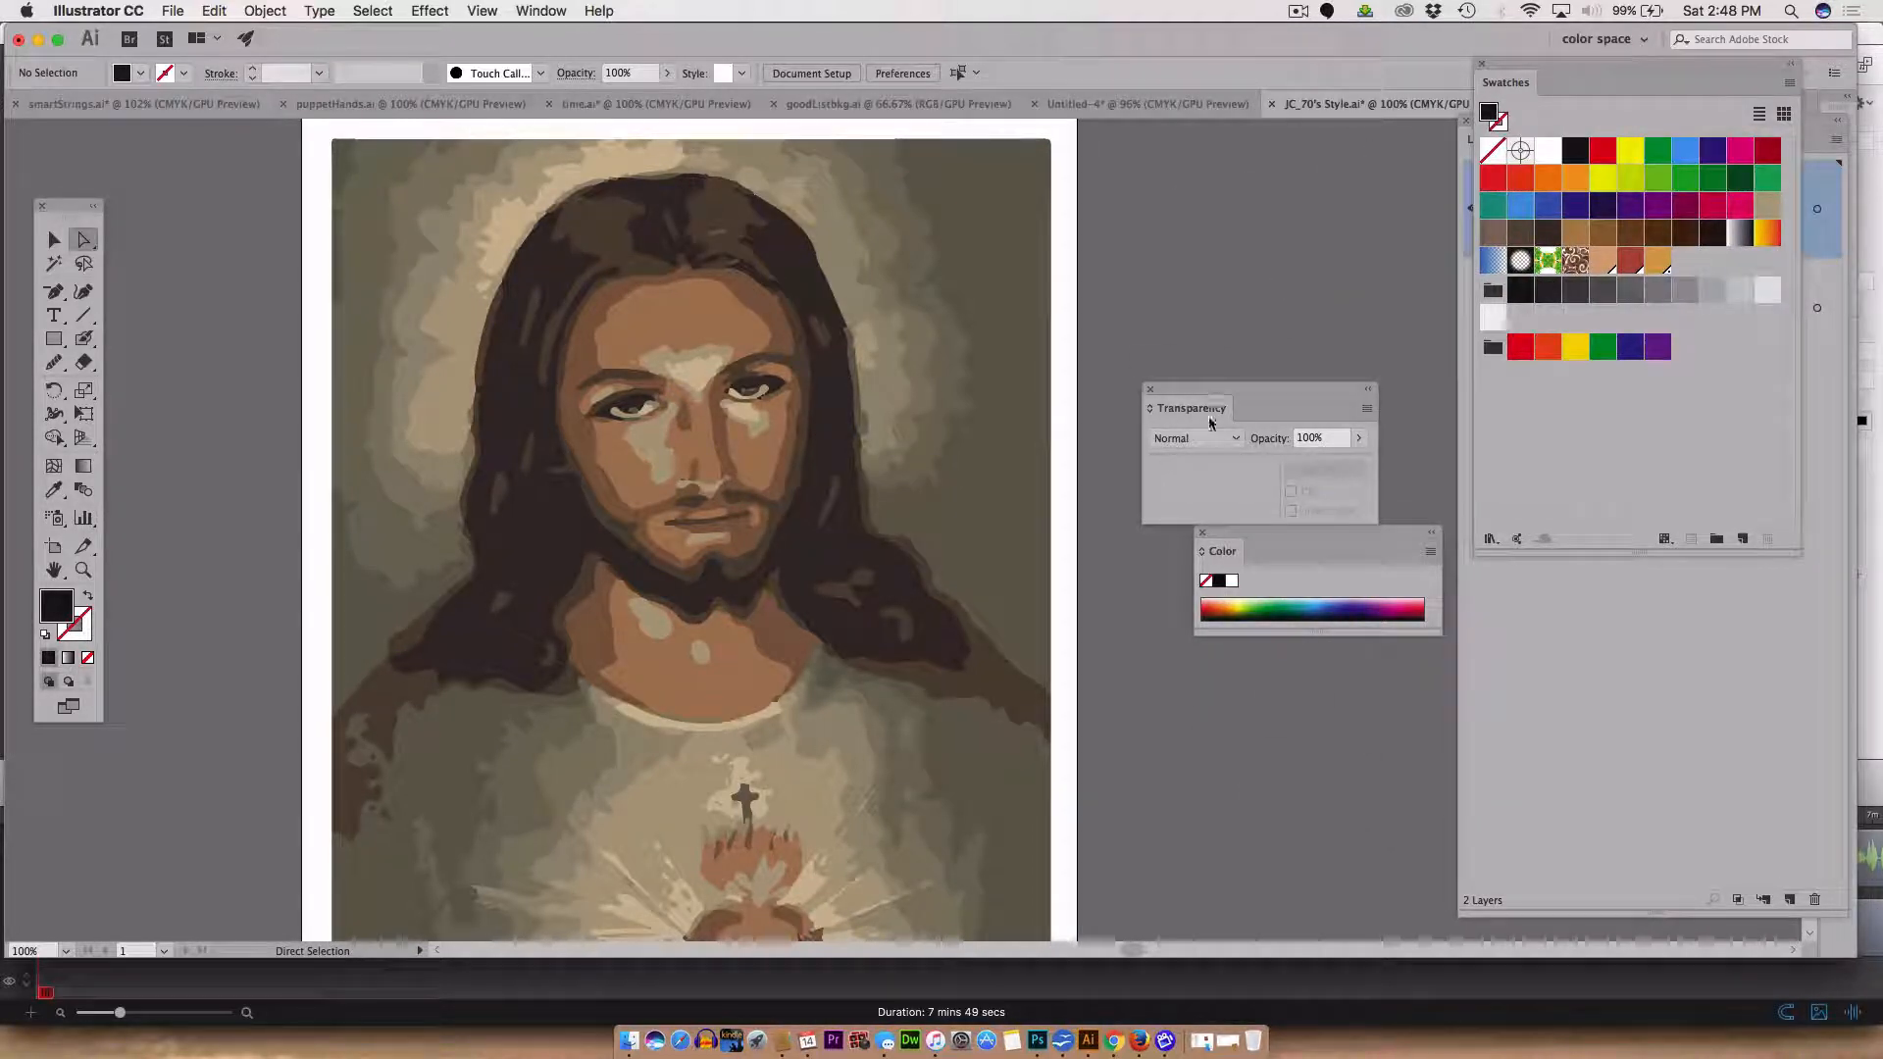
{"action": "left_click_drag", "start_coordinate": [1206, 390], "coordinate": [1249, 765]}
{"action": "left_click_drag", "start_coordinate": [1226, 537], "coordinate": [1203, 633]}
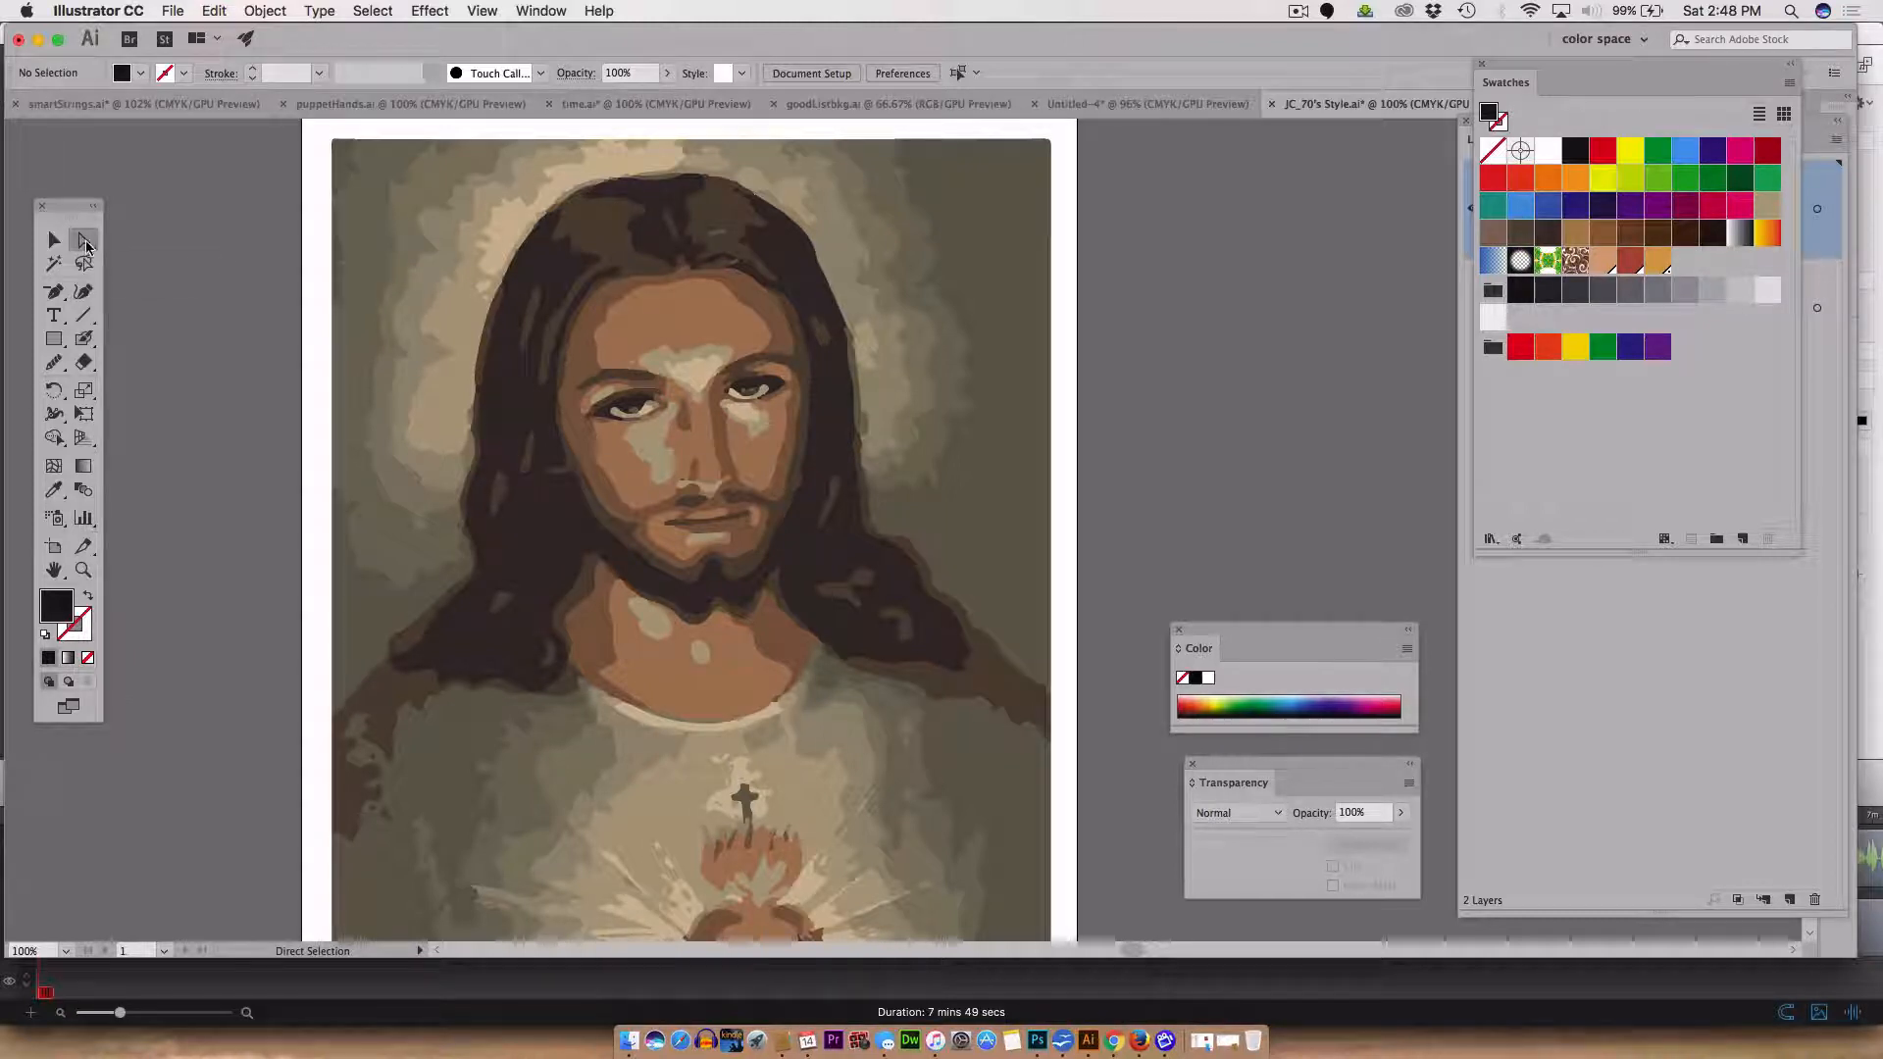
- Select the dark olive background shape right of the head and all other shapes with the same appearance
{"action": "left_click", "coordinate": [602, 229]}
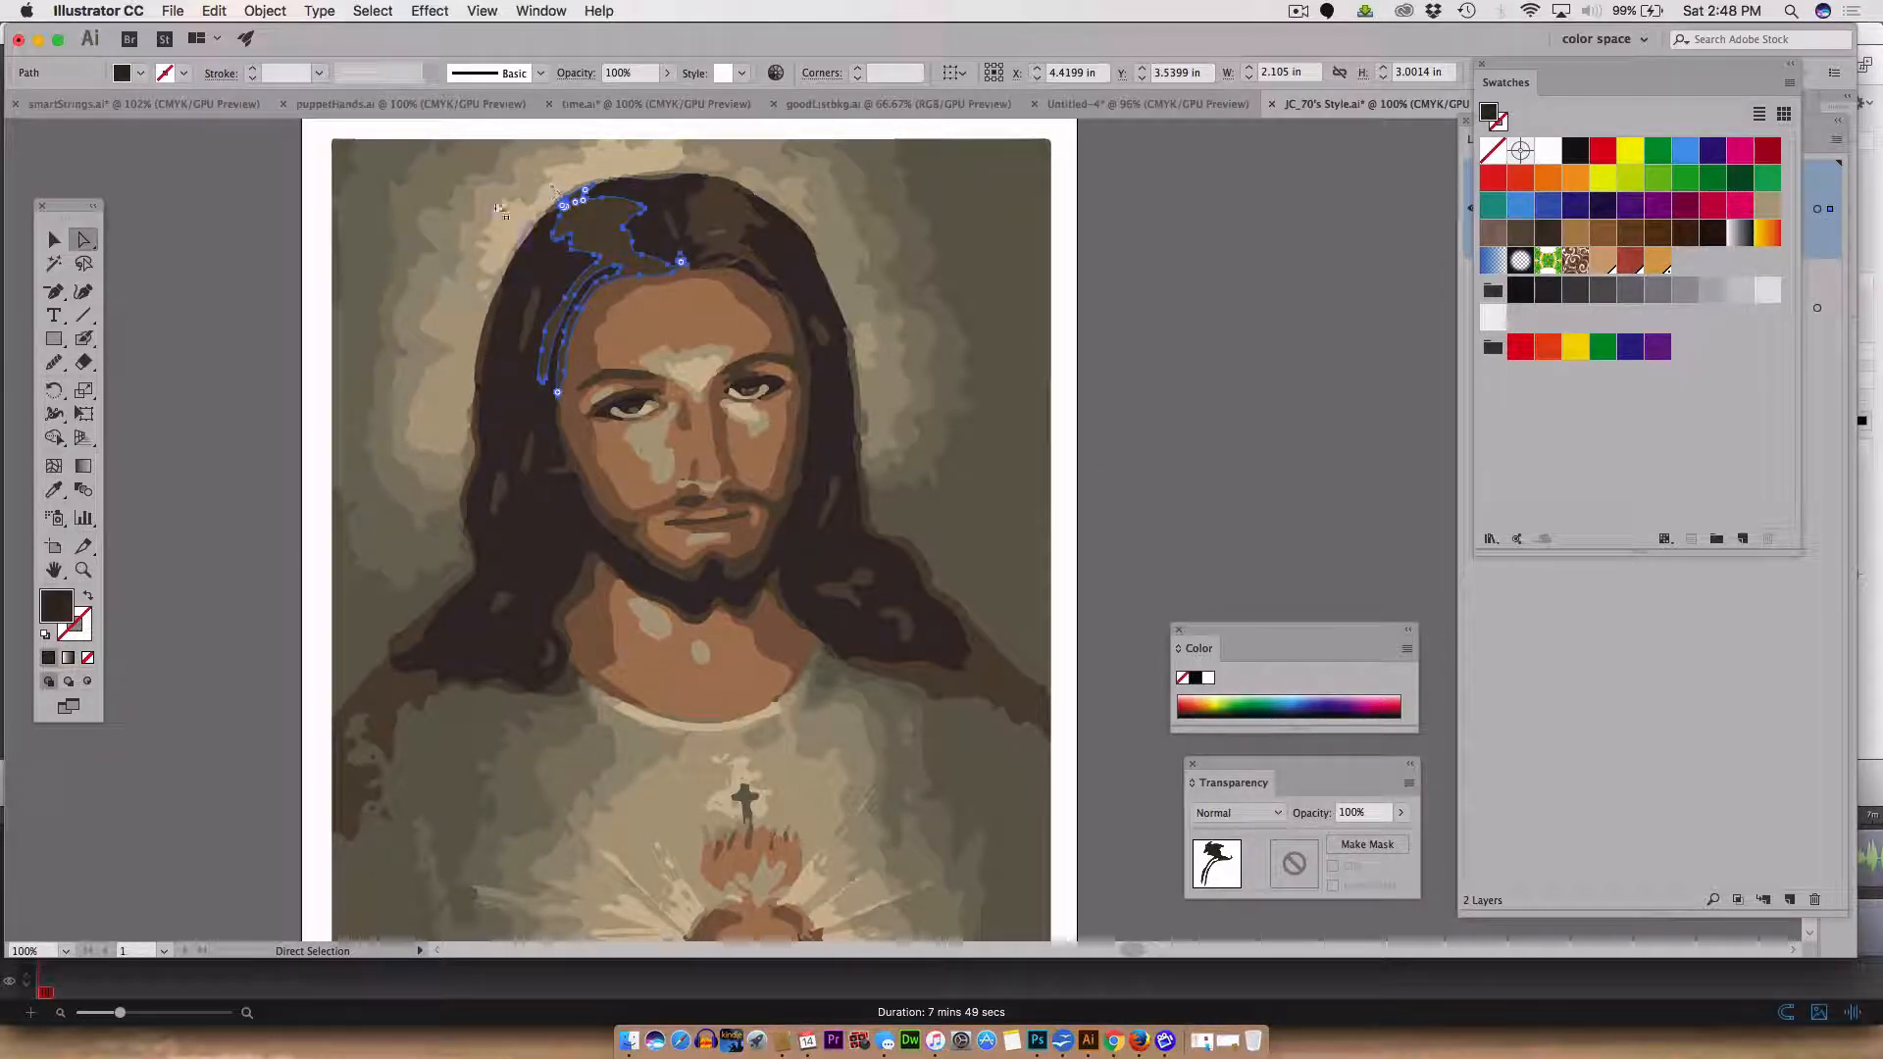
{"action": "left_click", "coordinate": [1007, 195]}
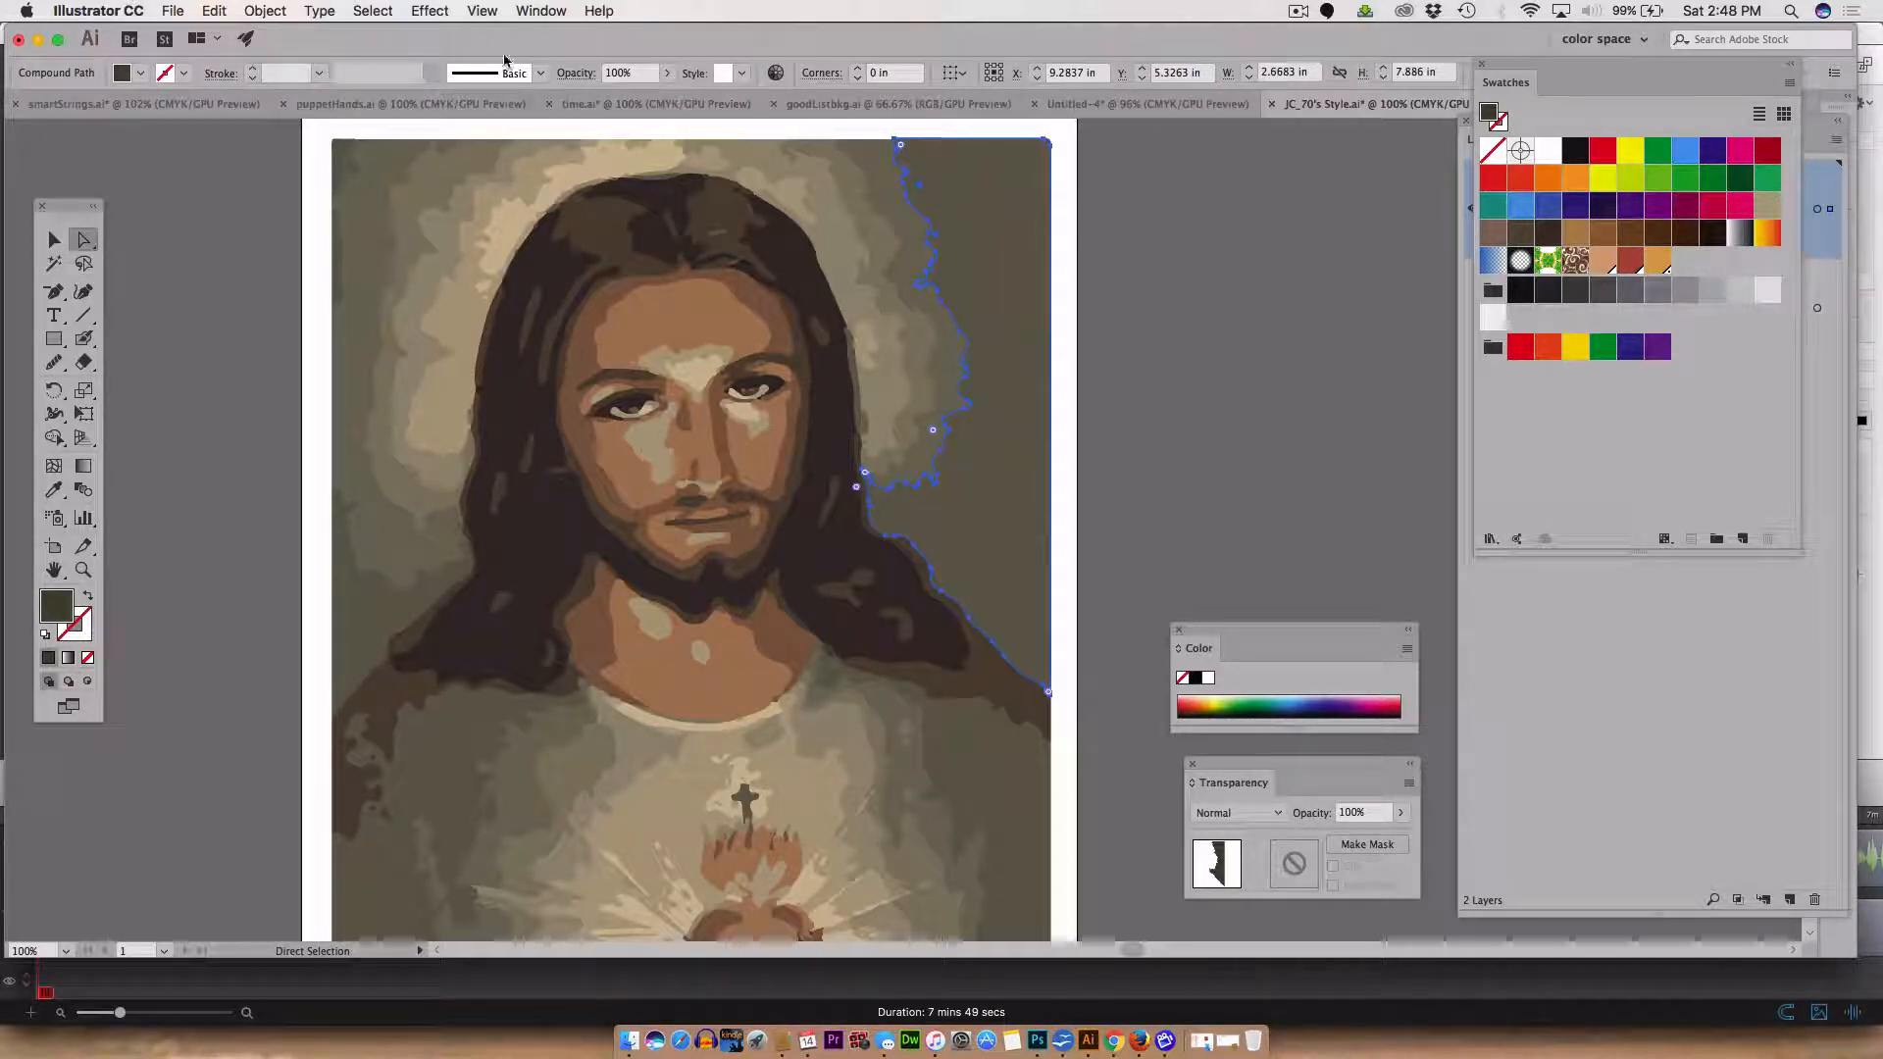
{"action": "left_click", "coordinate": [379, 16]}
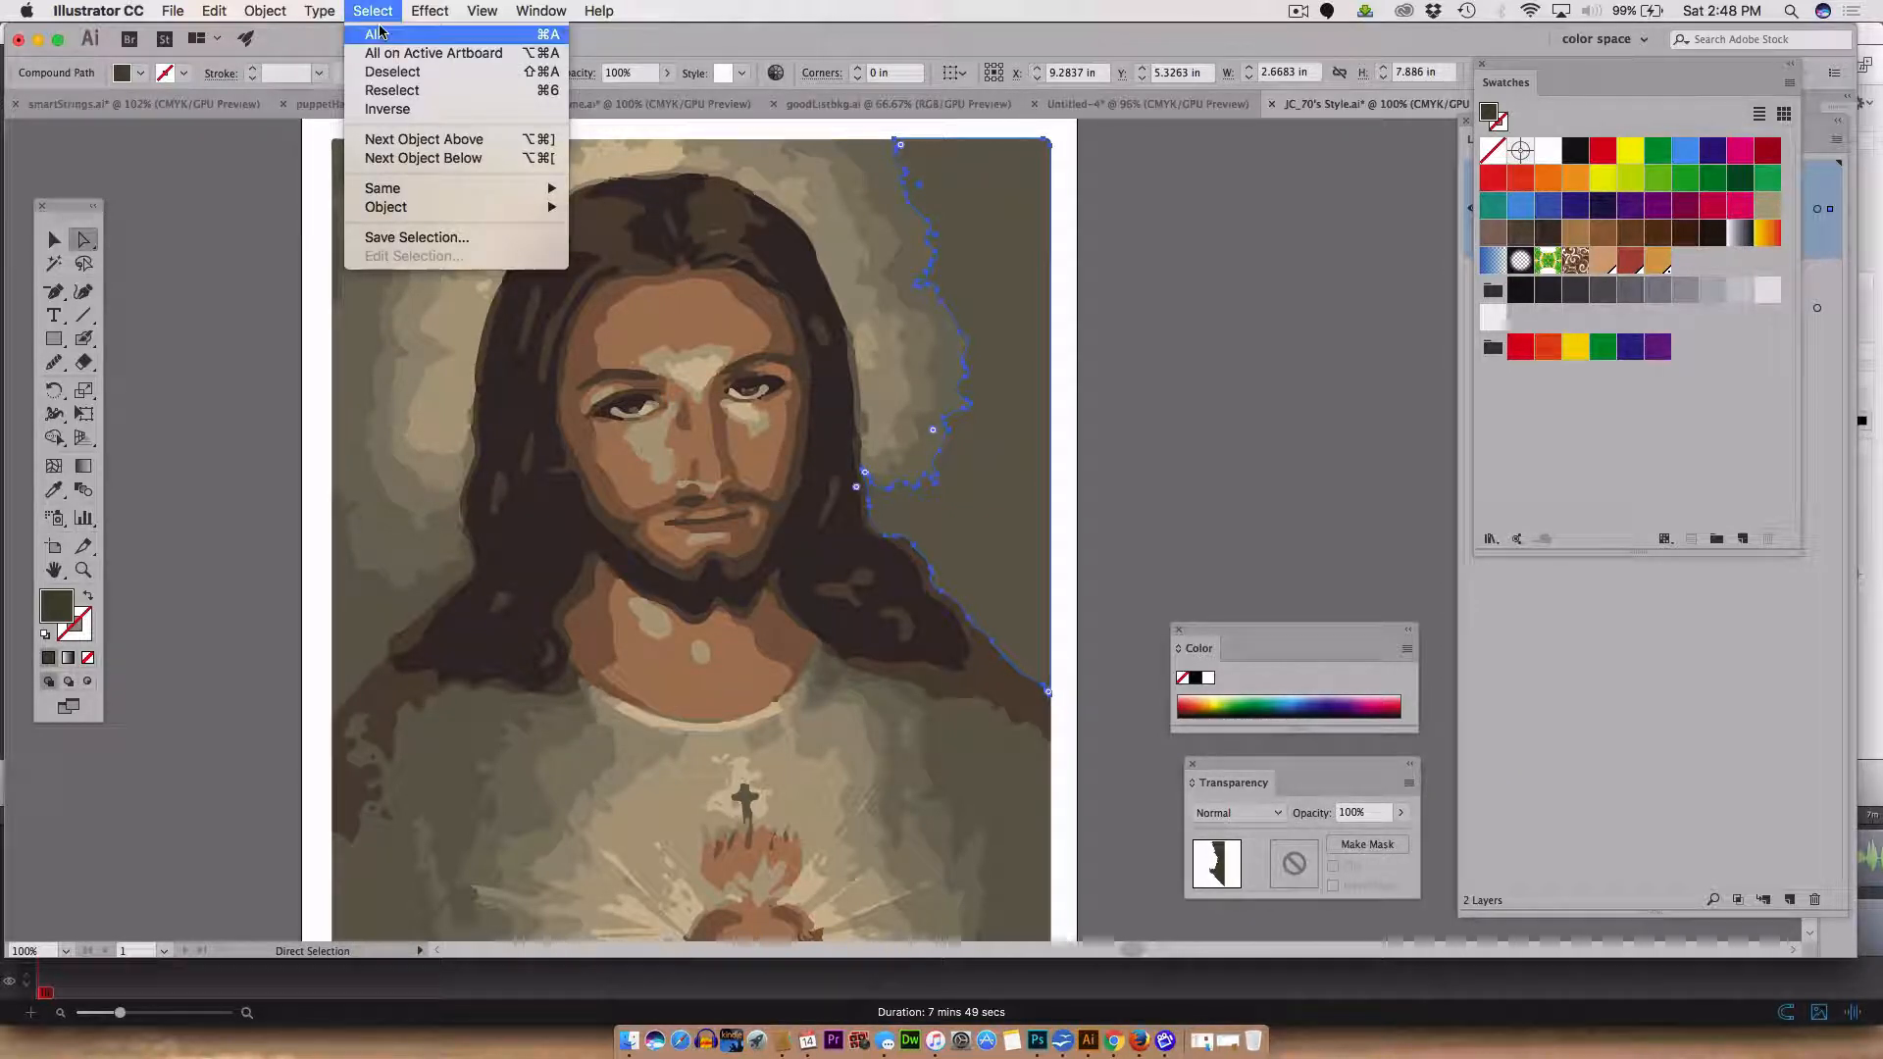
{"action": "mouse_move", "coordinate": [413, 194]}
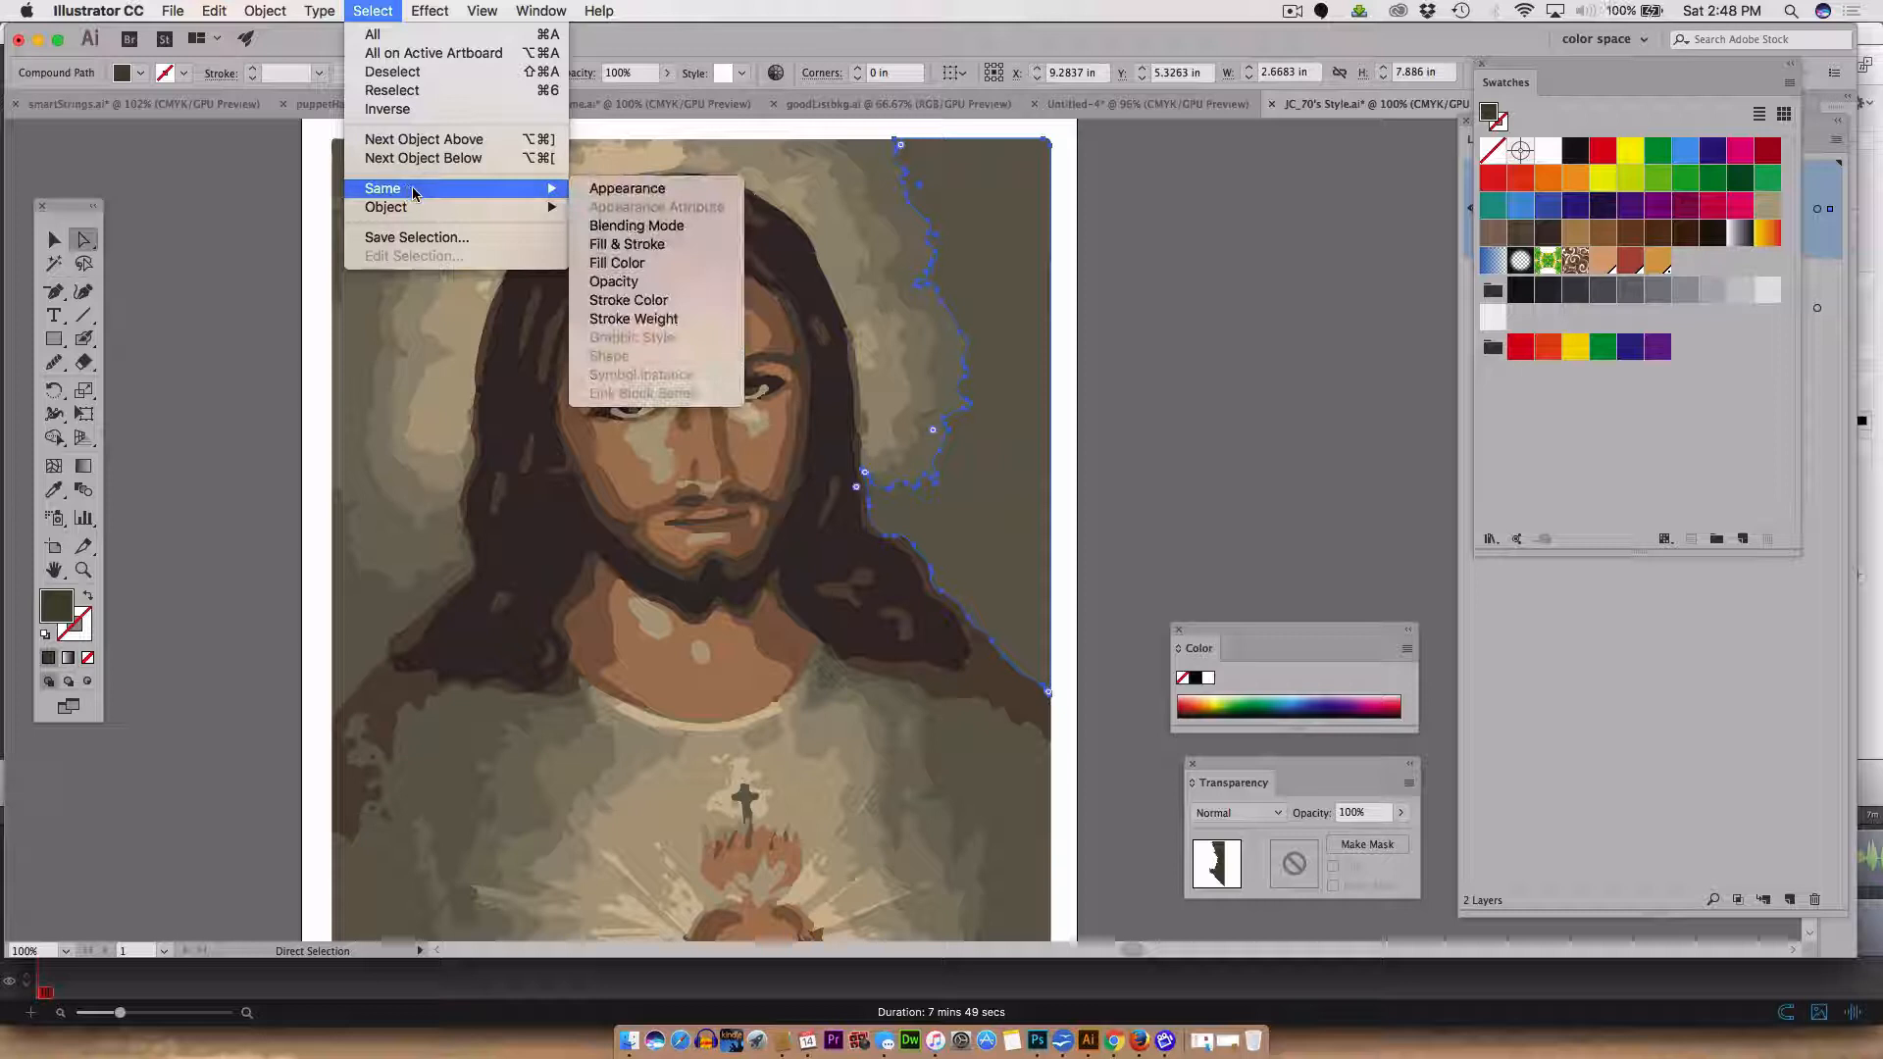
{"action": "left_click", "coordinate": [700, 192]}
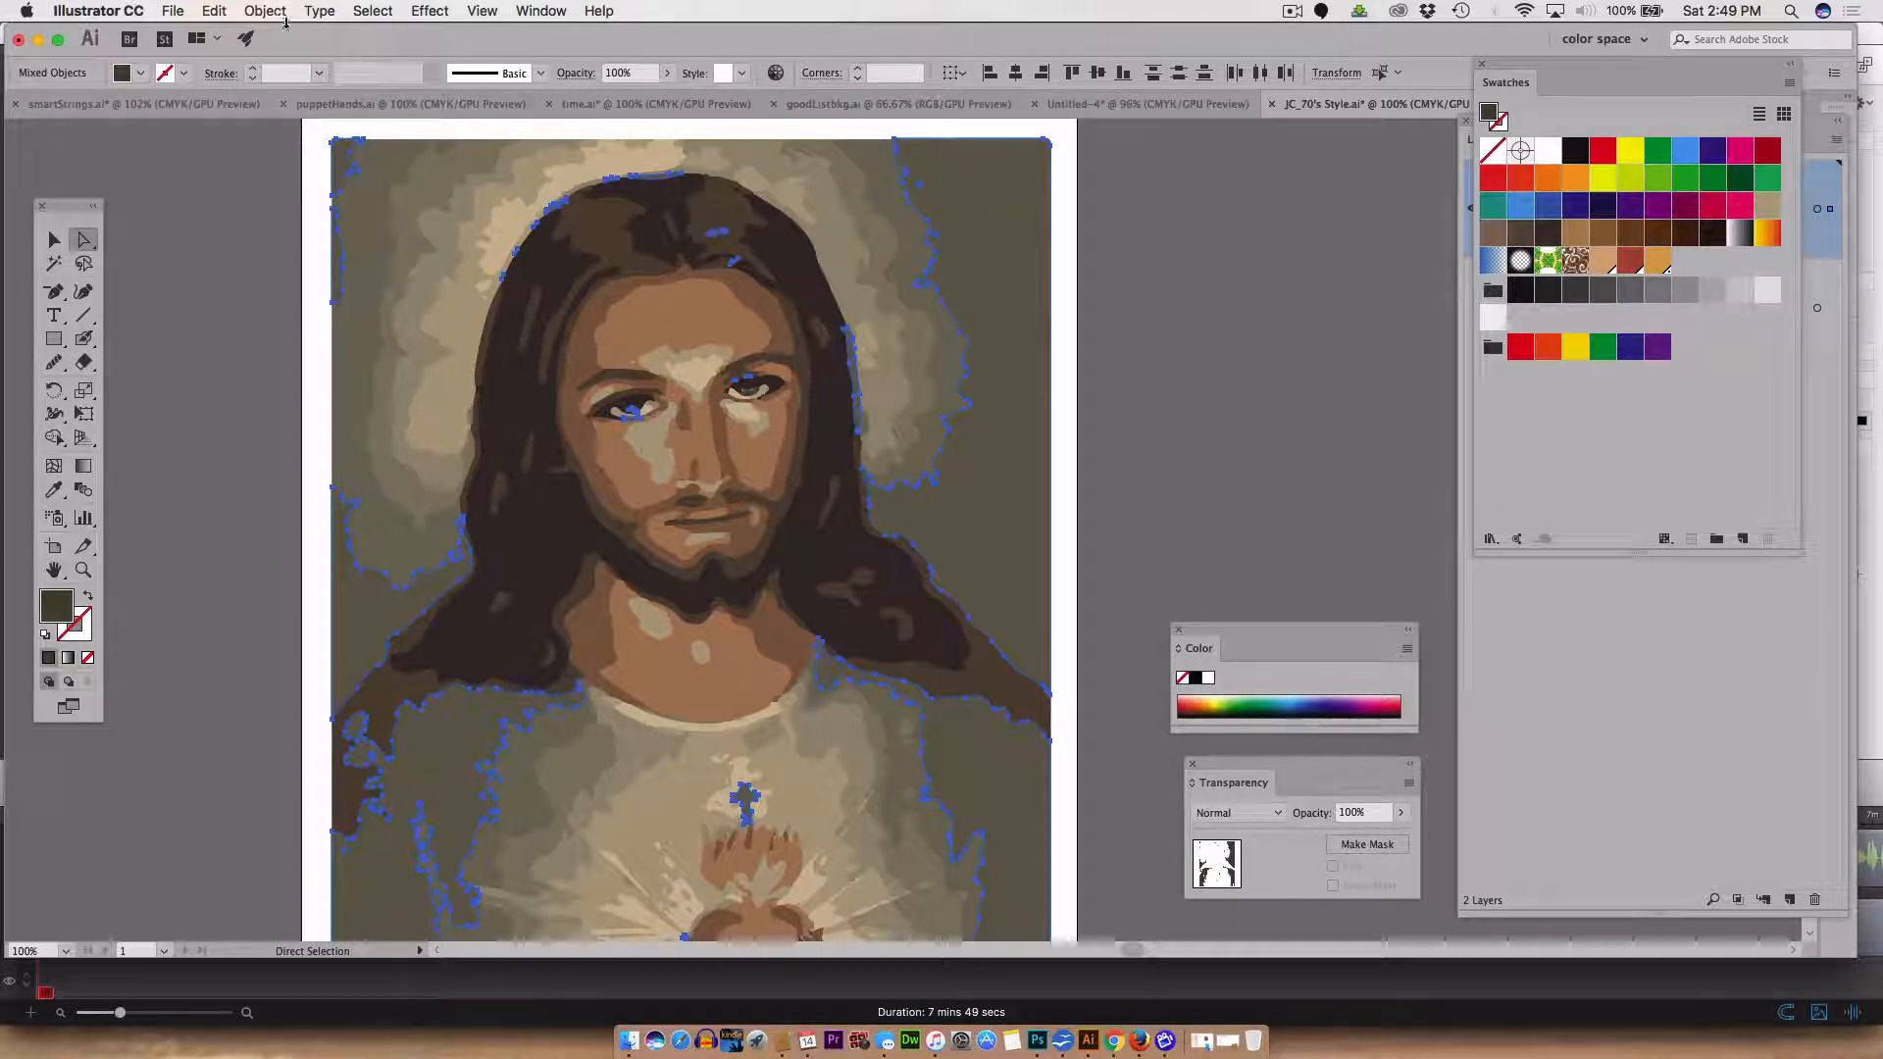
{"action": "left_click", "coordinate": [371, 11]}
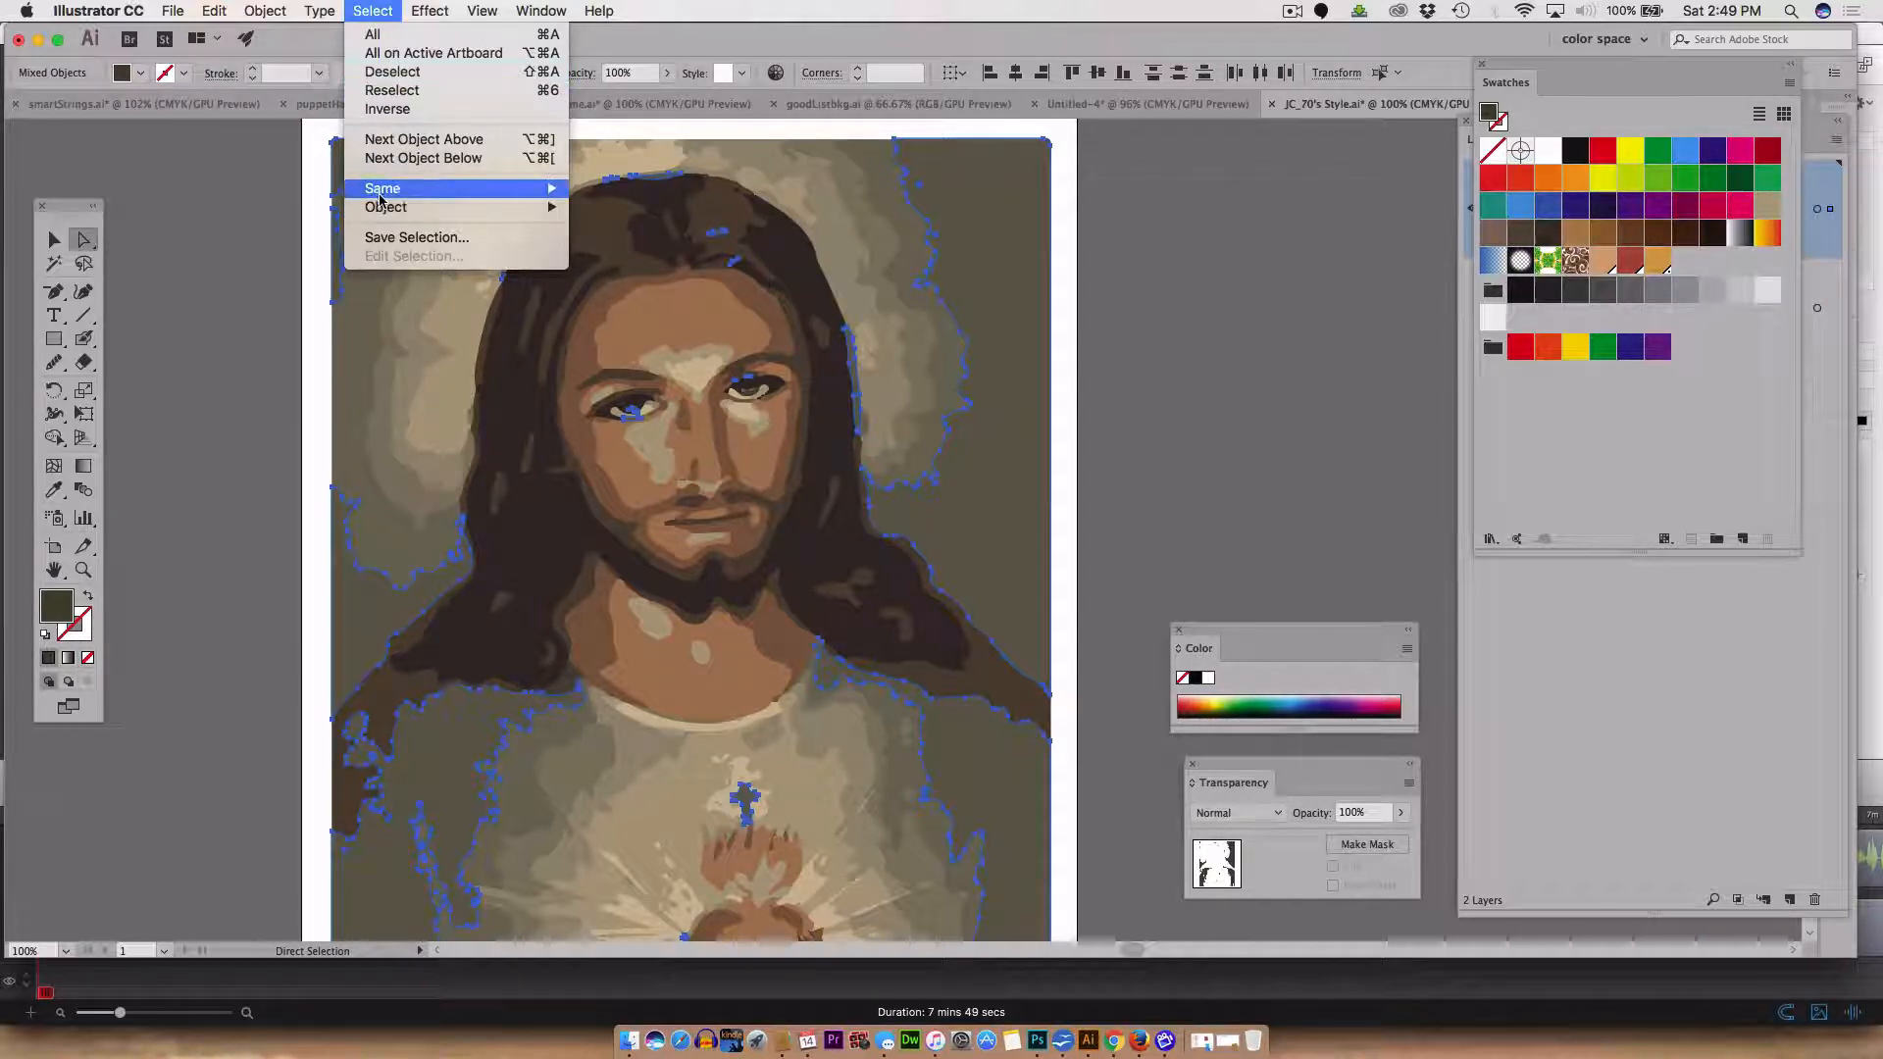
- Save the fill of all selected dark olive background shapes as a new swatch and make that swatch global
{"action": "mouse_move", "coordinate": [382, 194]}
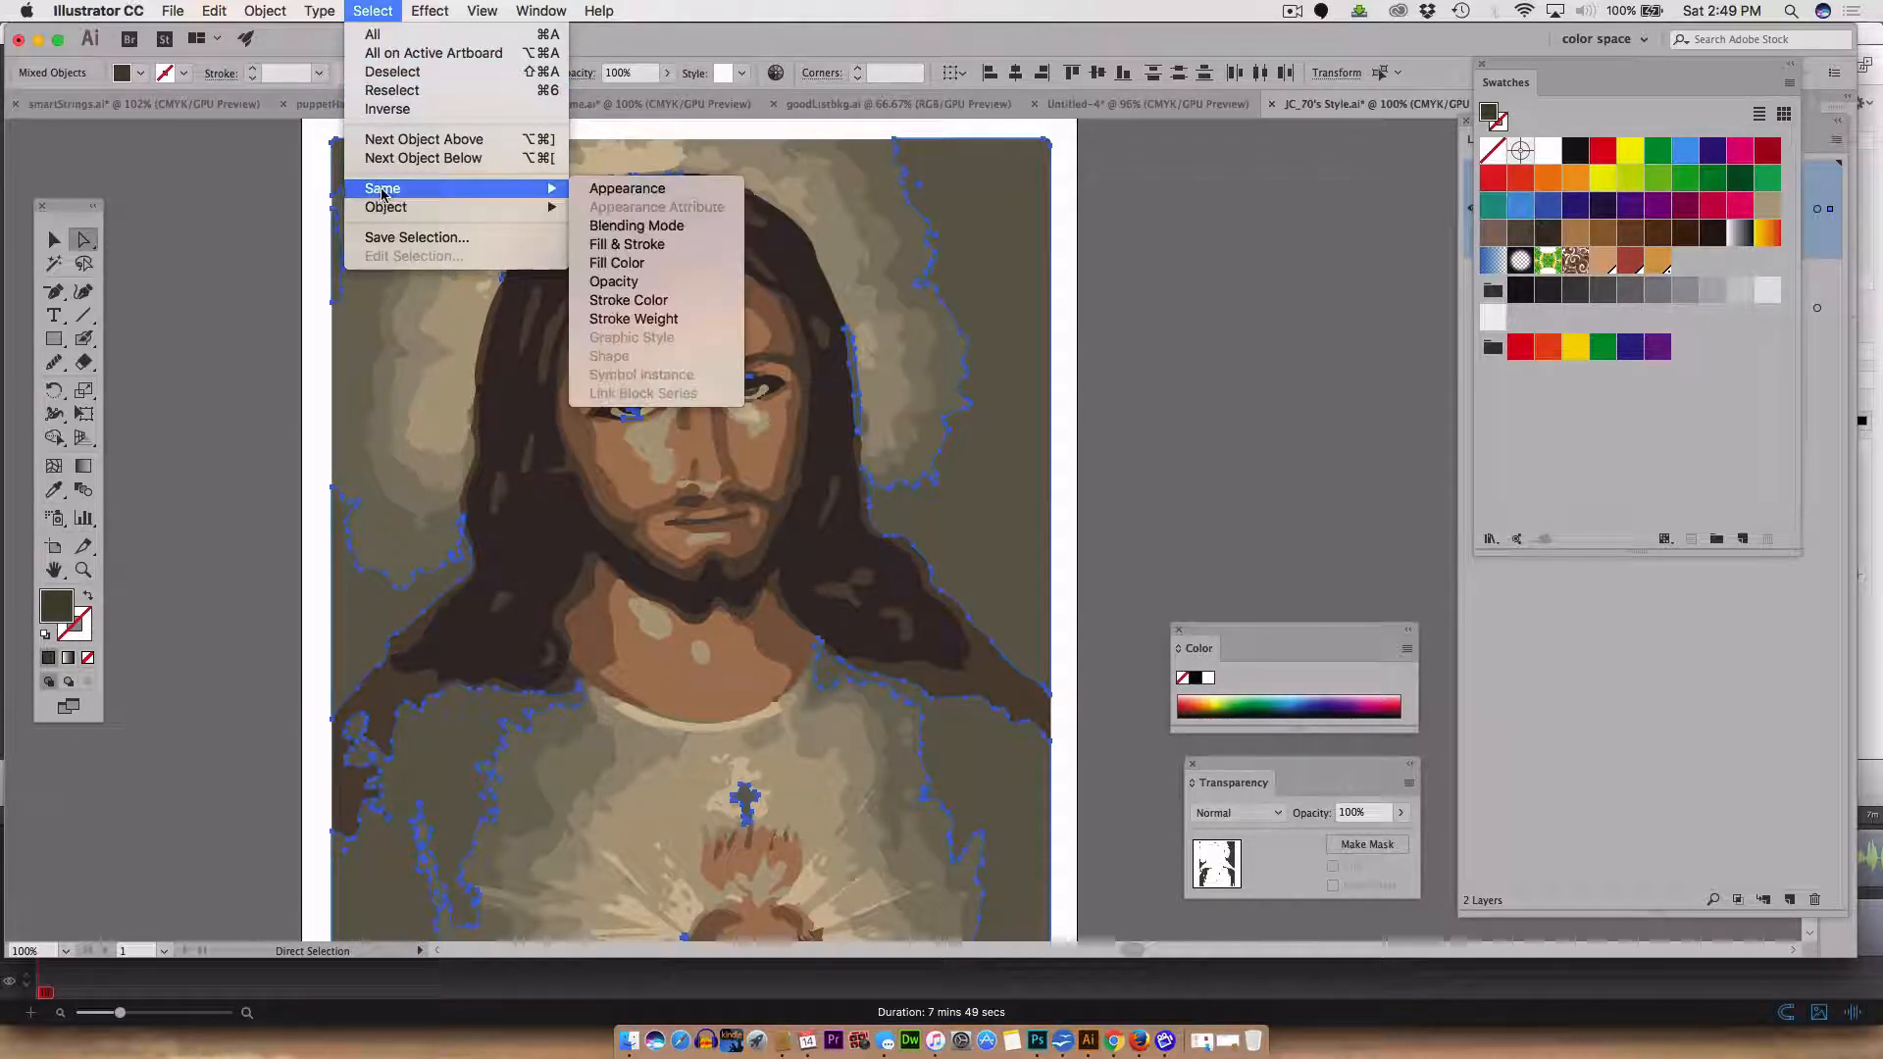
{"action": "left_click", "coordinate": [651, 192]}
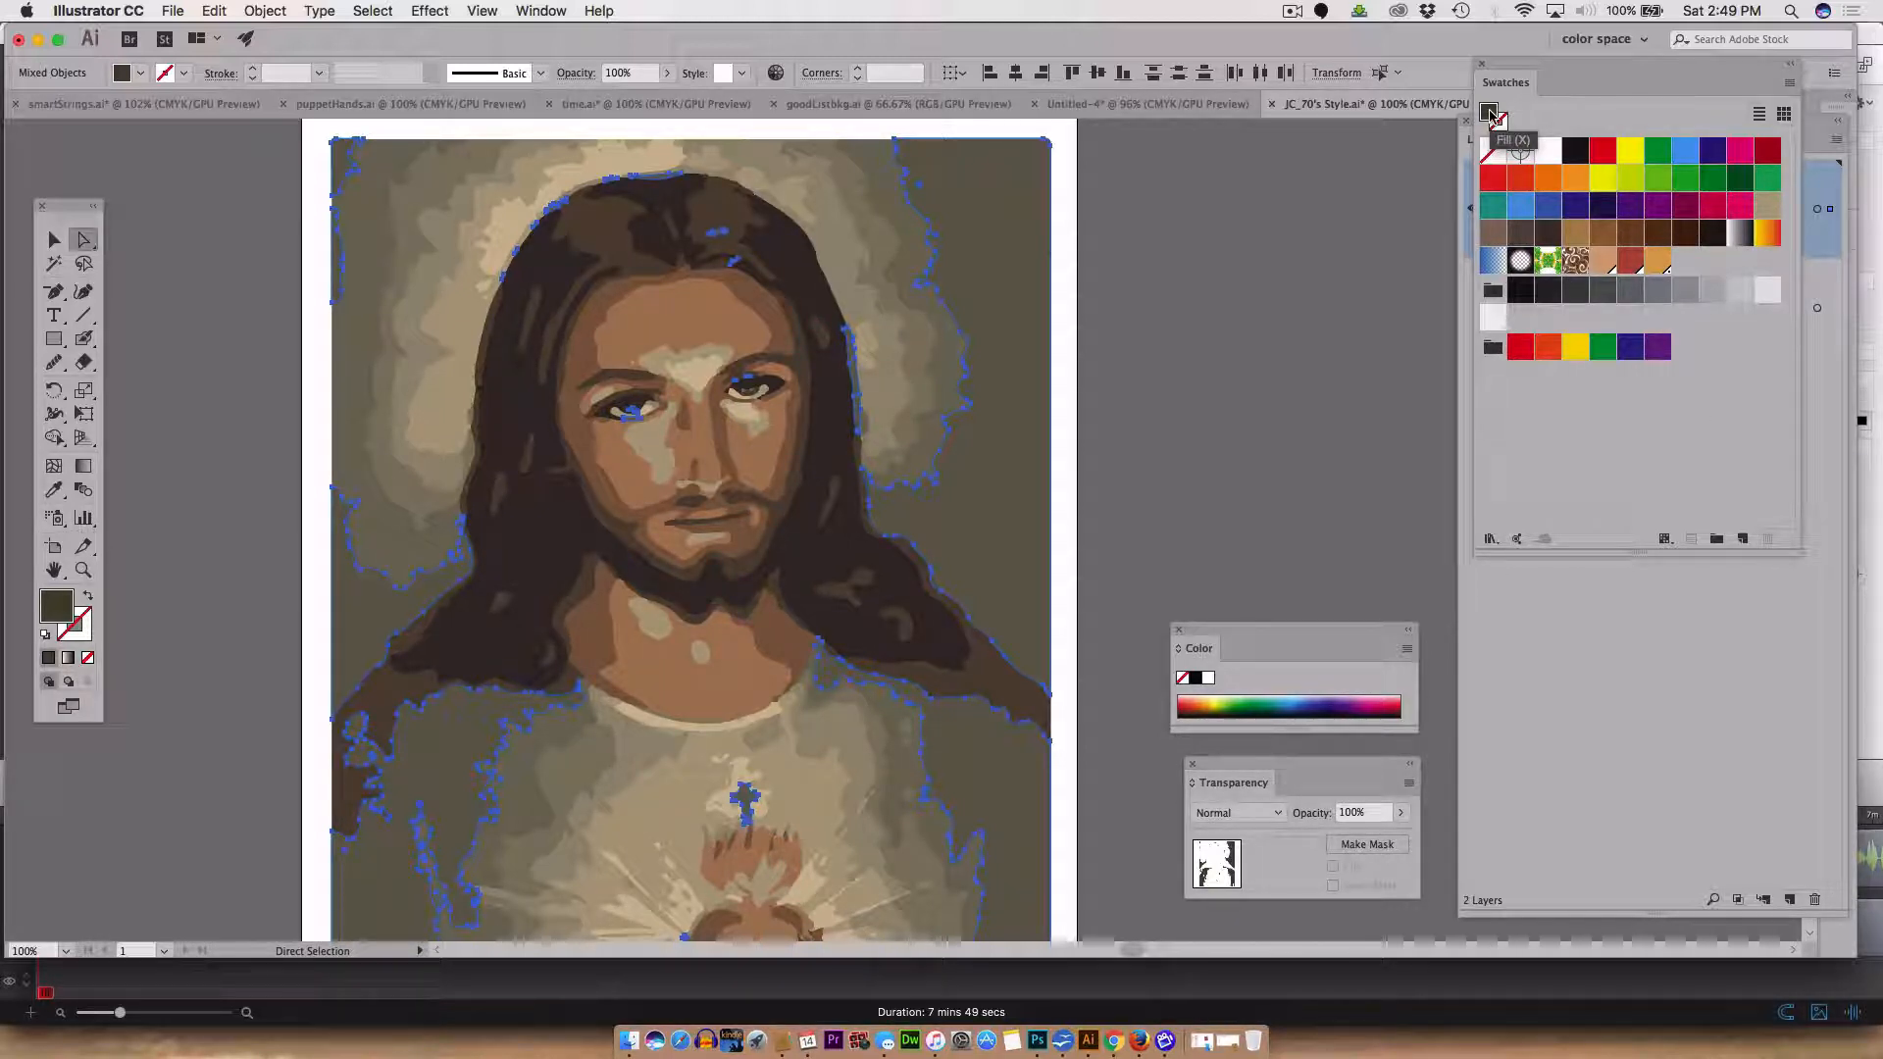
{"action": "left_click_drag", "start_coordinate": [1492, 115], "coordinate": [1701, 274]}
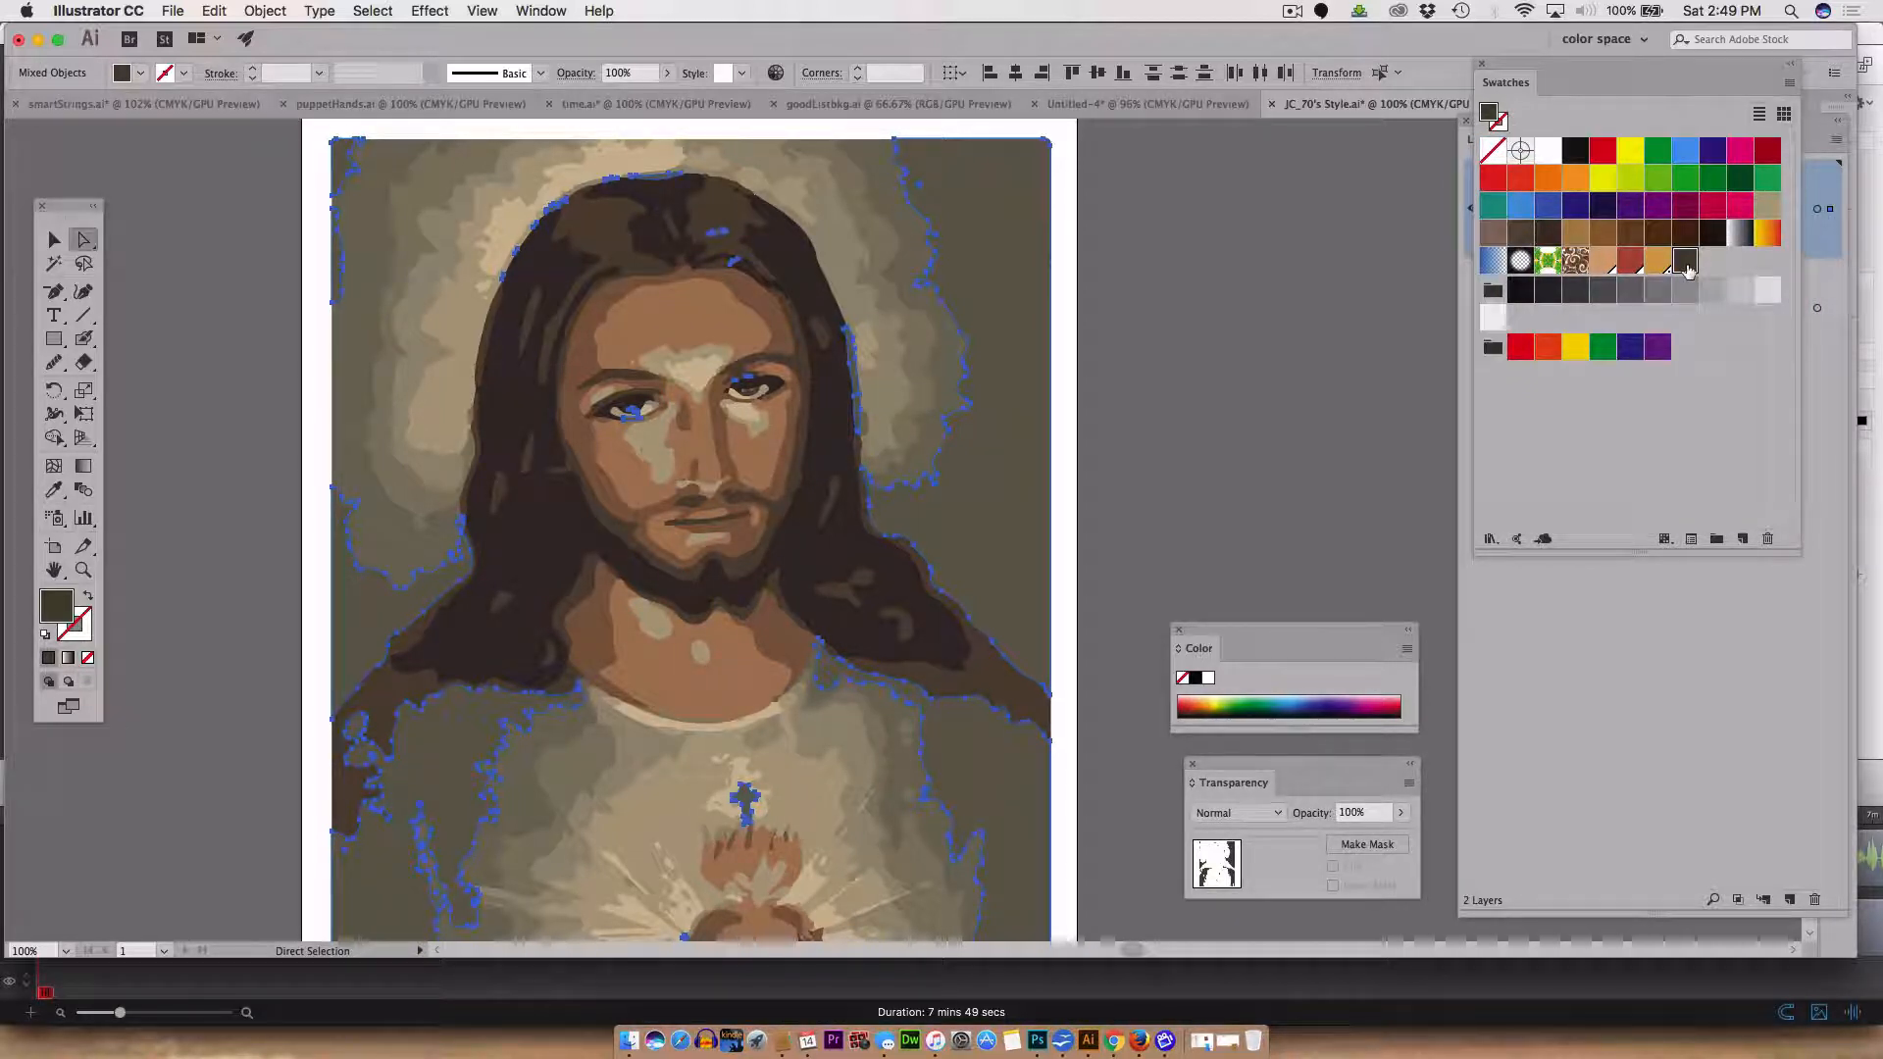
{"action": "double_click", "coordinate": [1687, 267]}
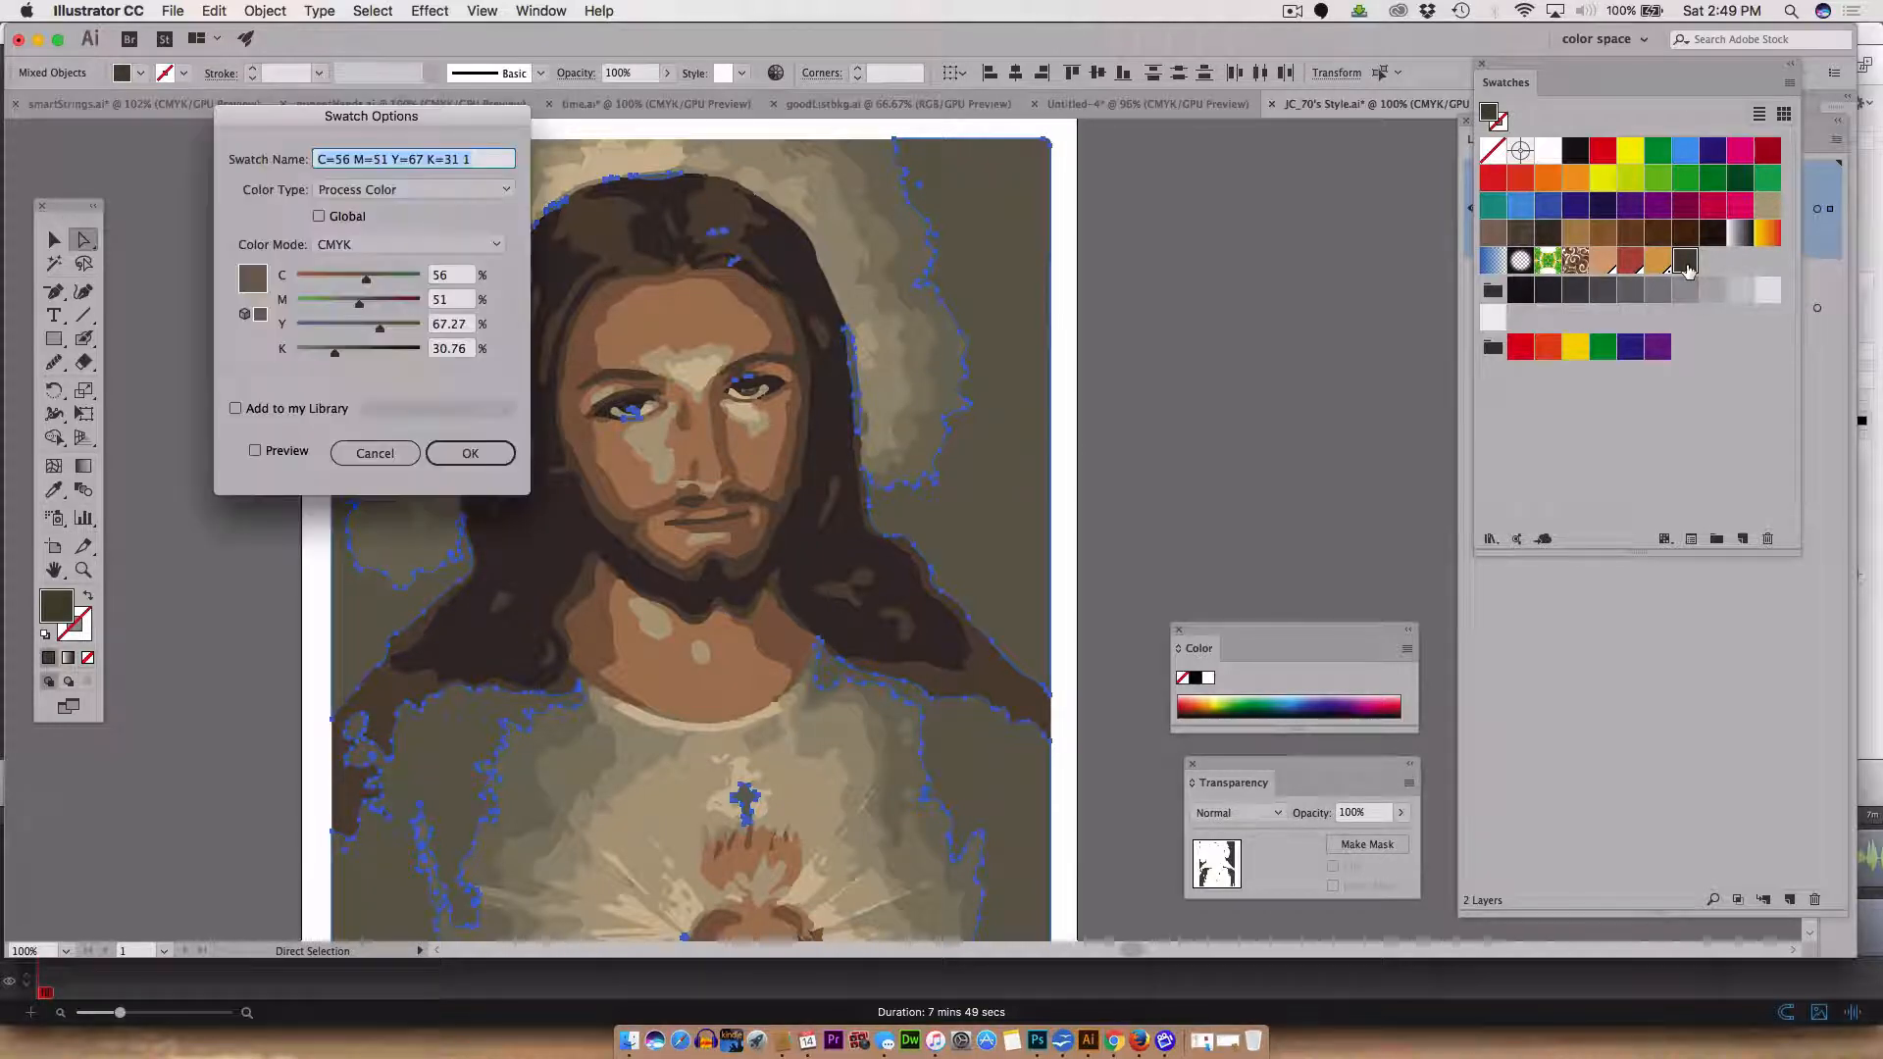
{"action": "left_click", "coordinate": [317, 216]}
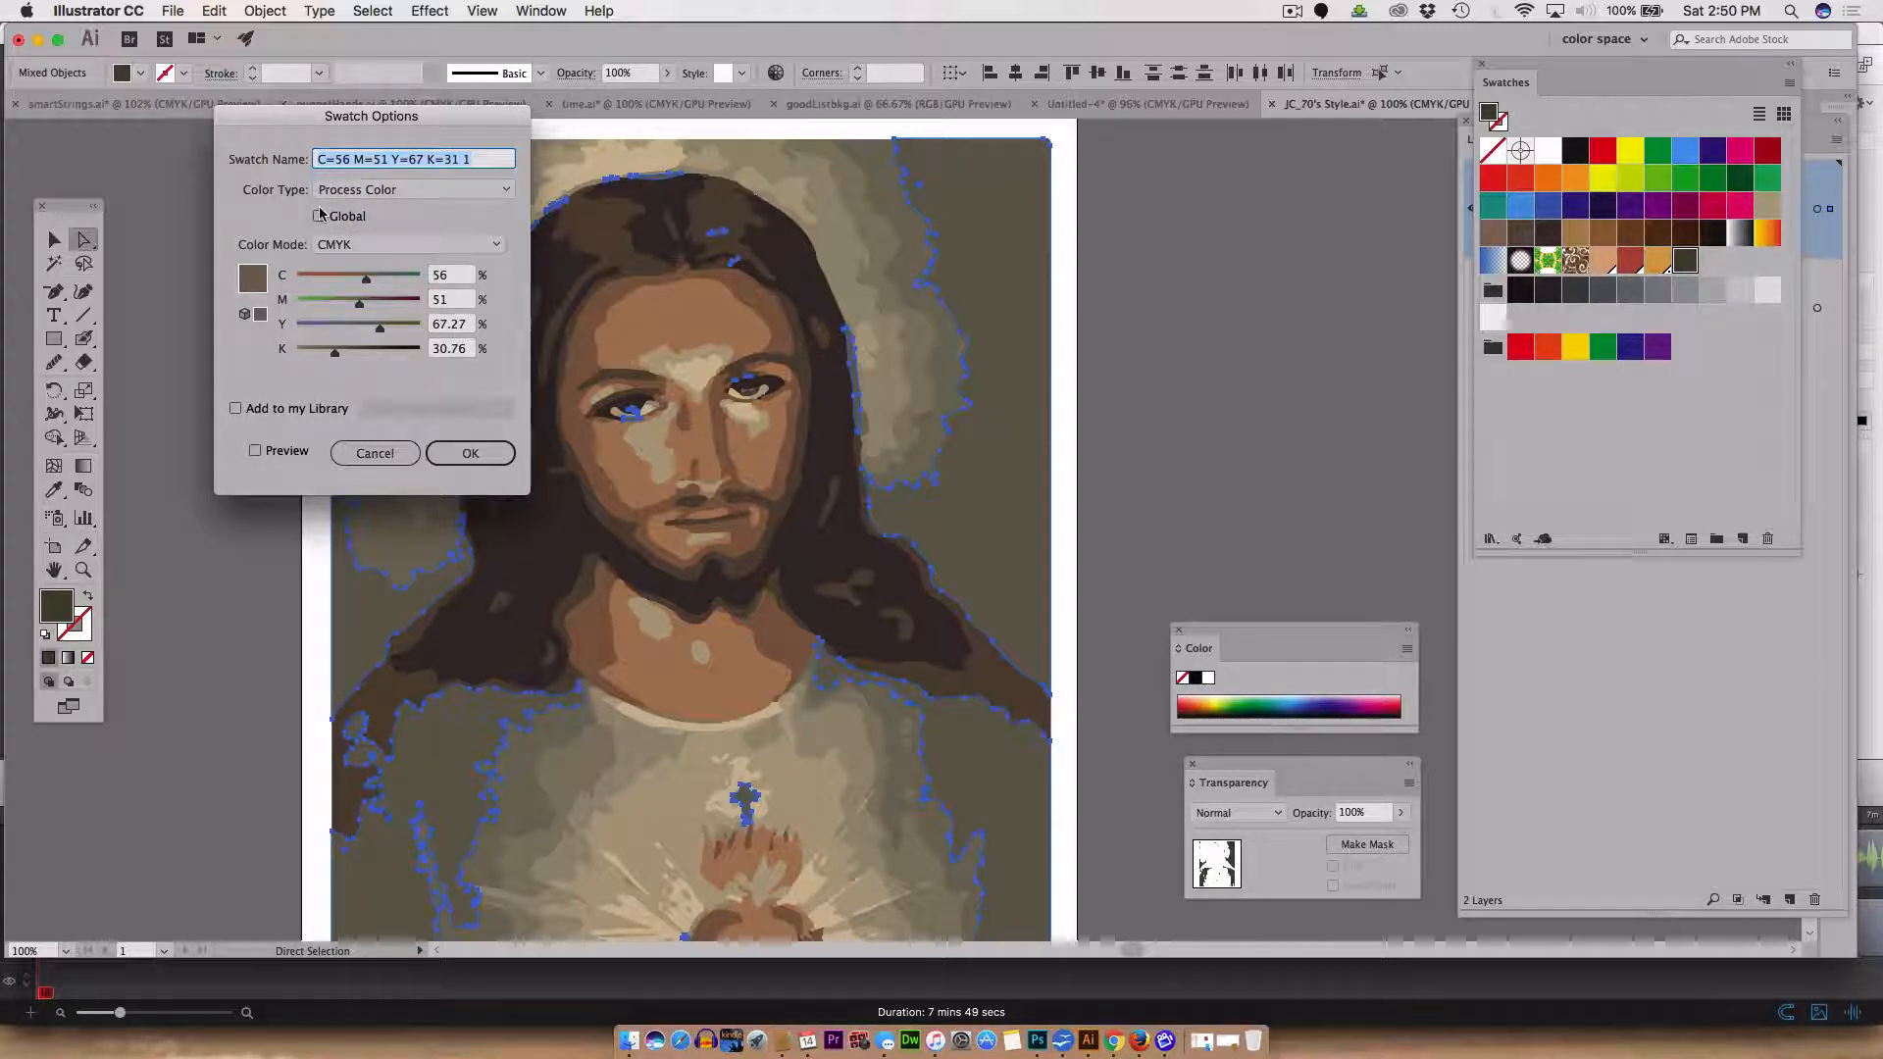
{"action": "left_click", "coordinate": [317, 216]}
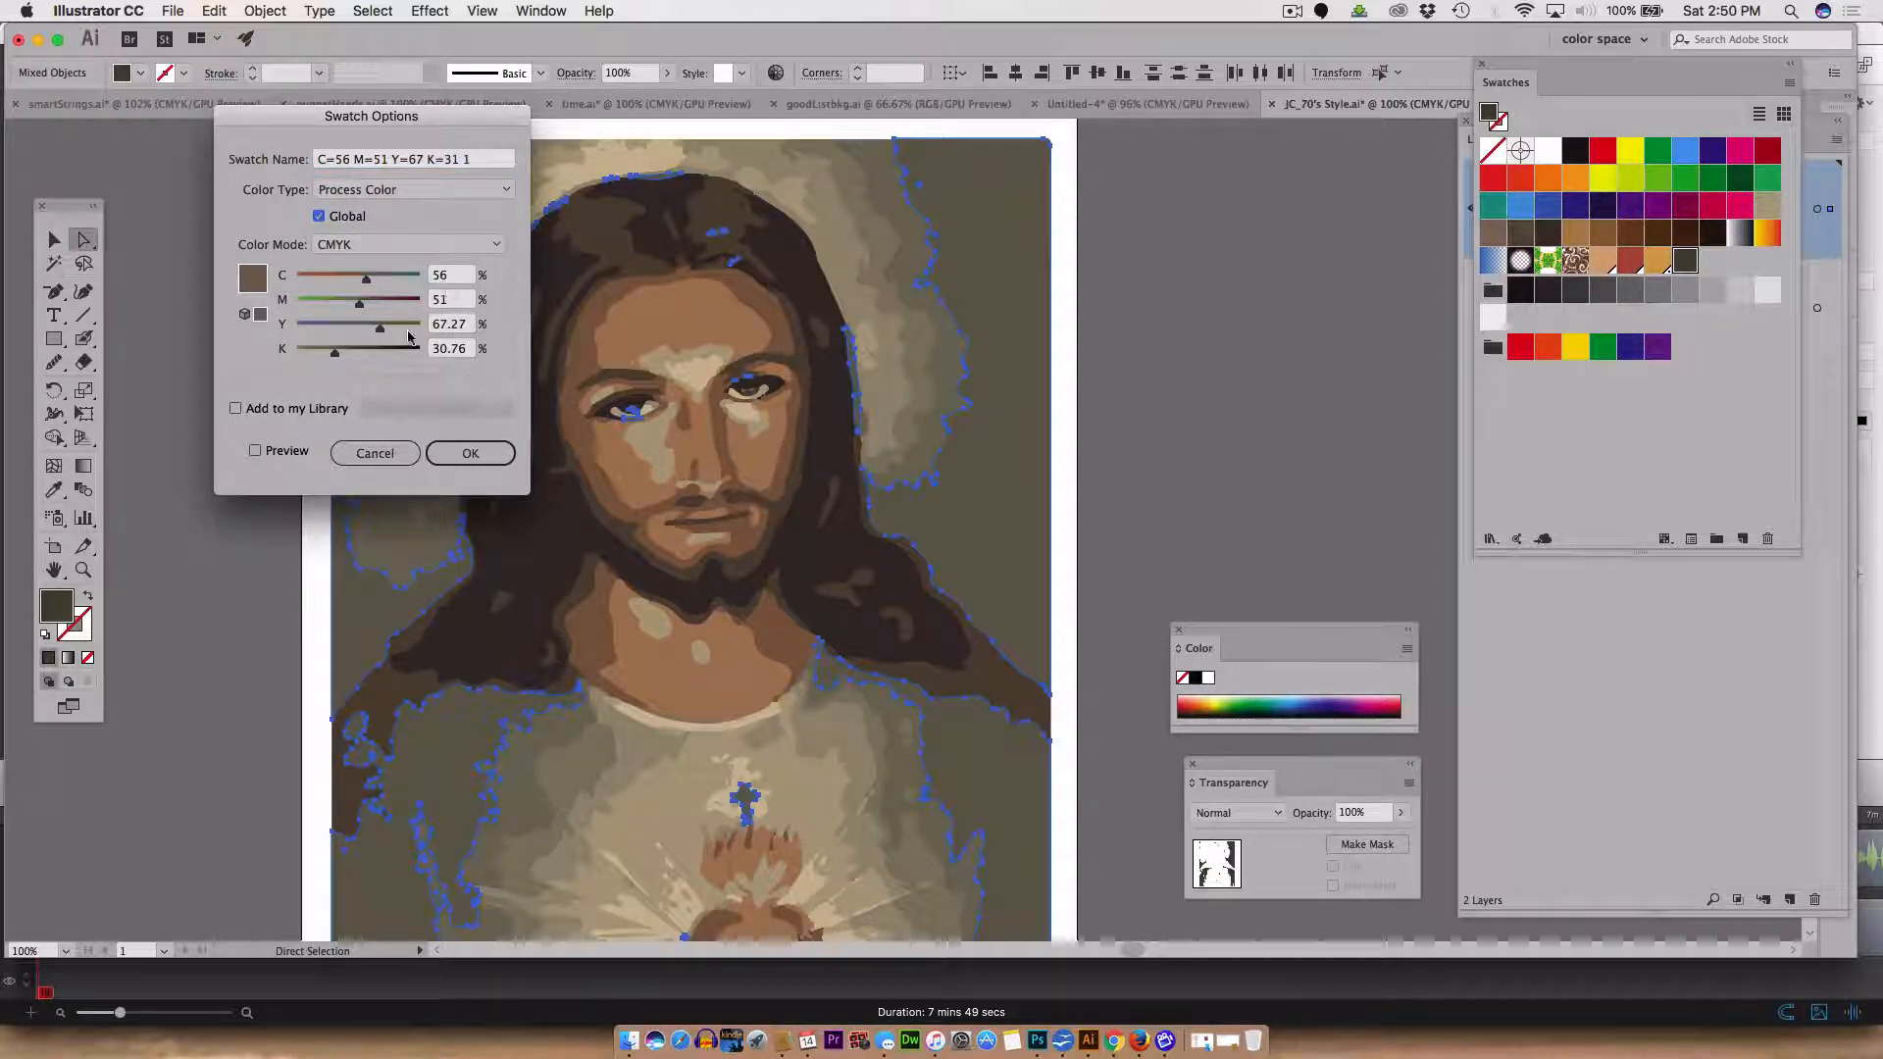
{"action": "left_click", "coordinate": [488, 459]}
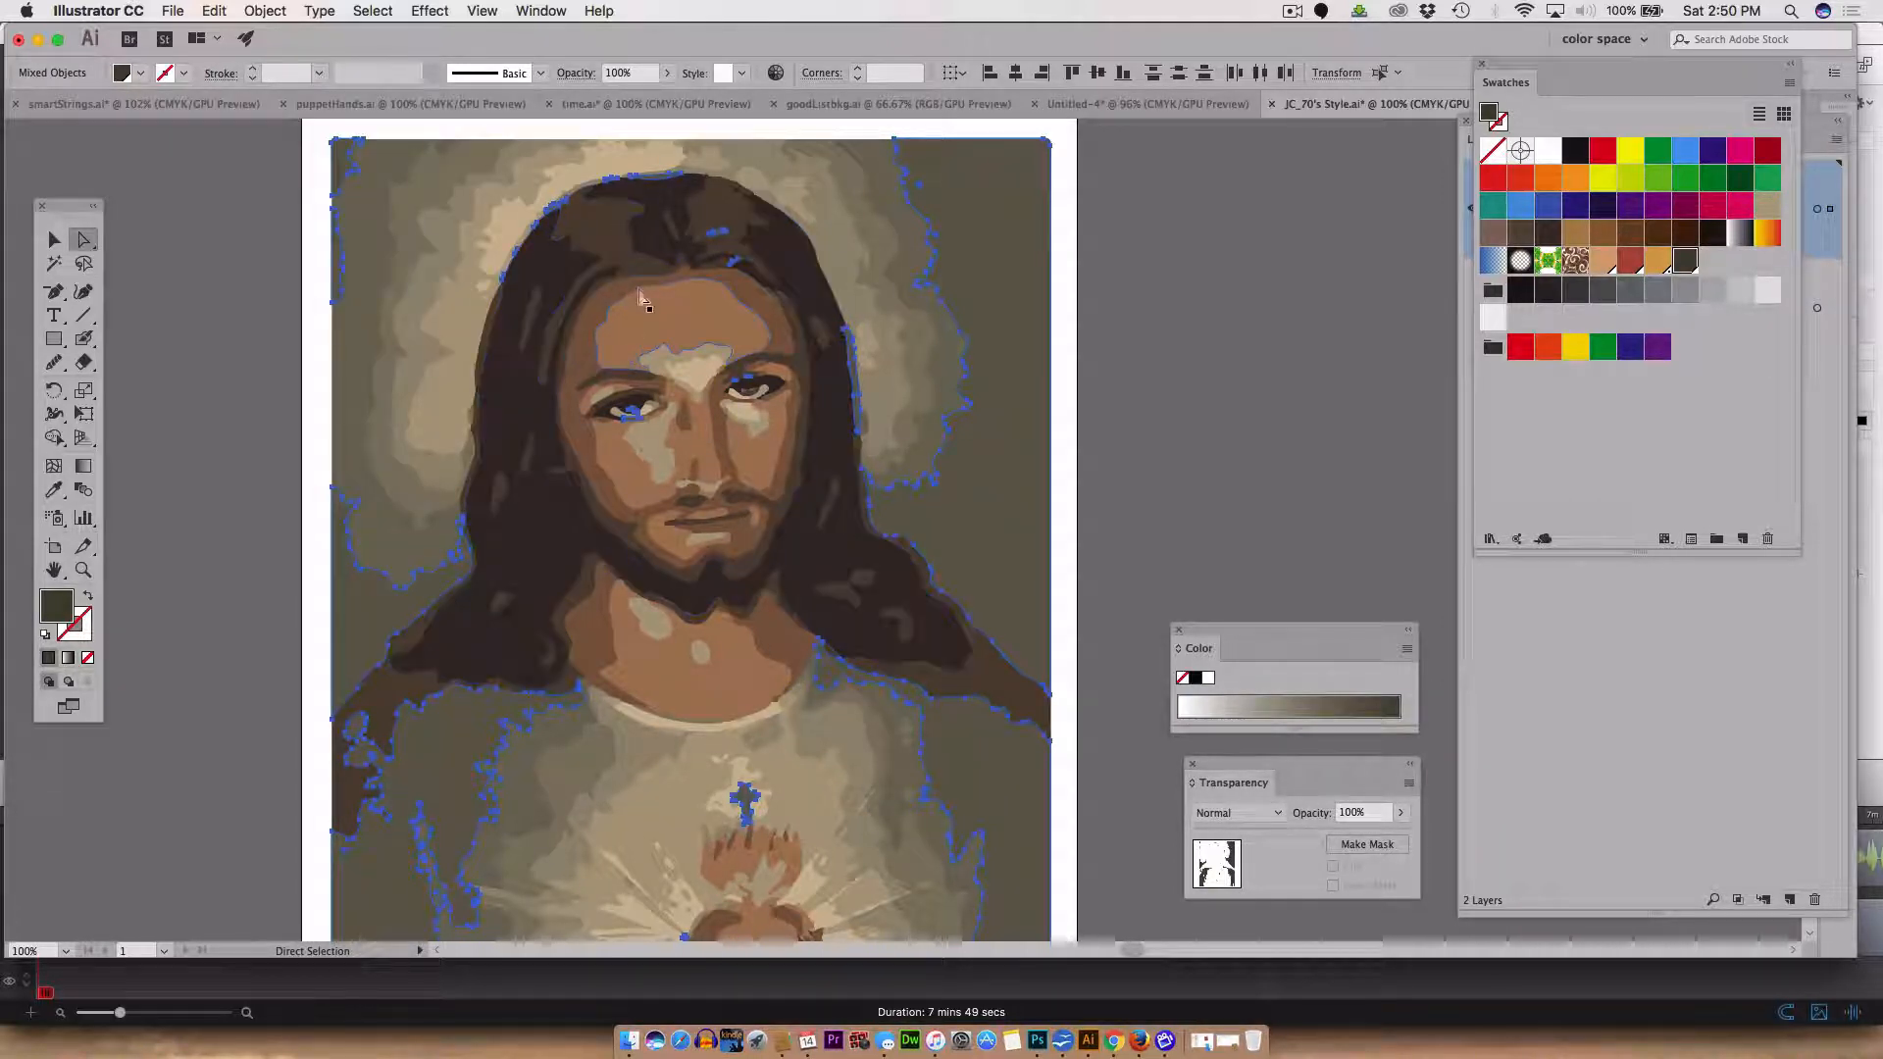
- Select the olive shape at the portrait's upper-left edge with all shapes of the same appearance, and save their fill as a global swatch
{"action": "left_click", "coordinate": [373, 206]}
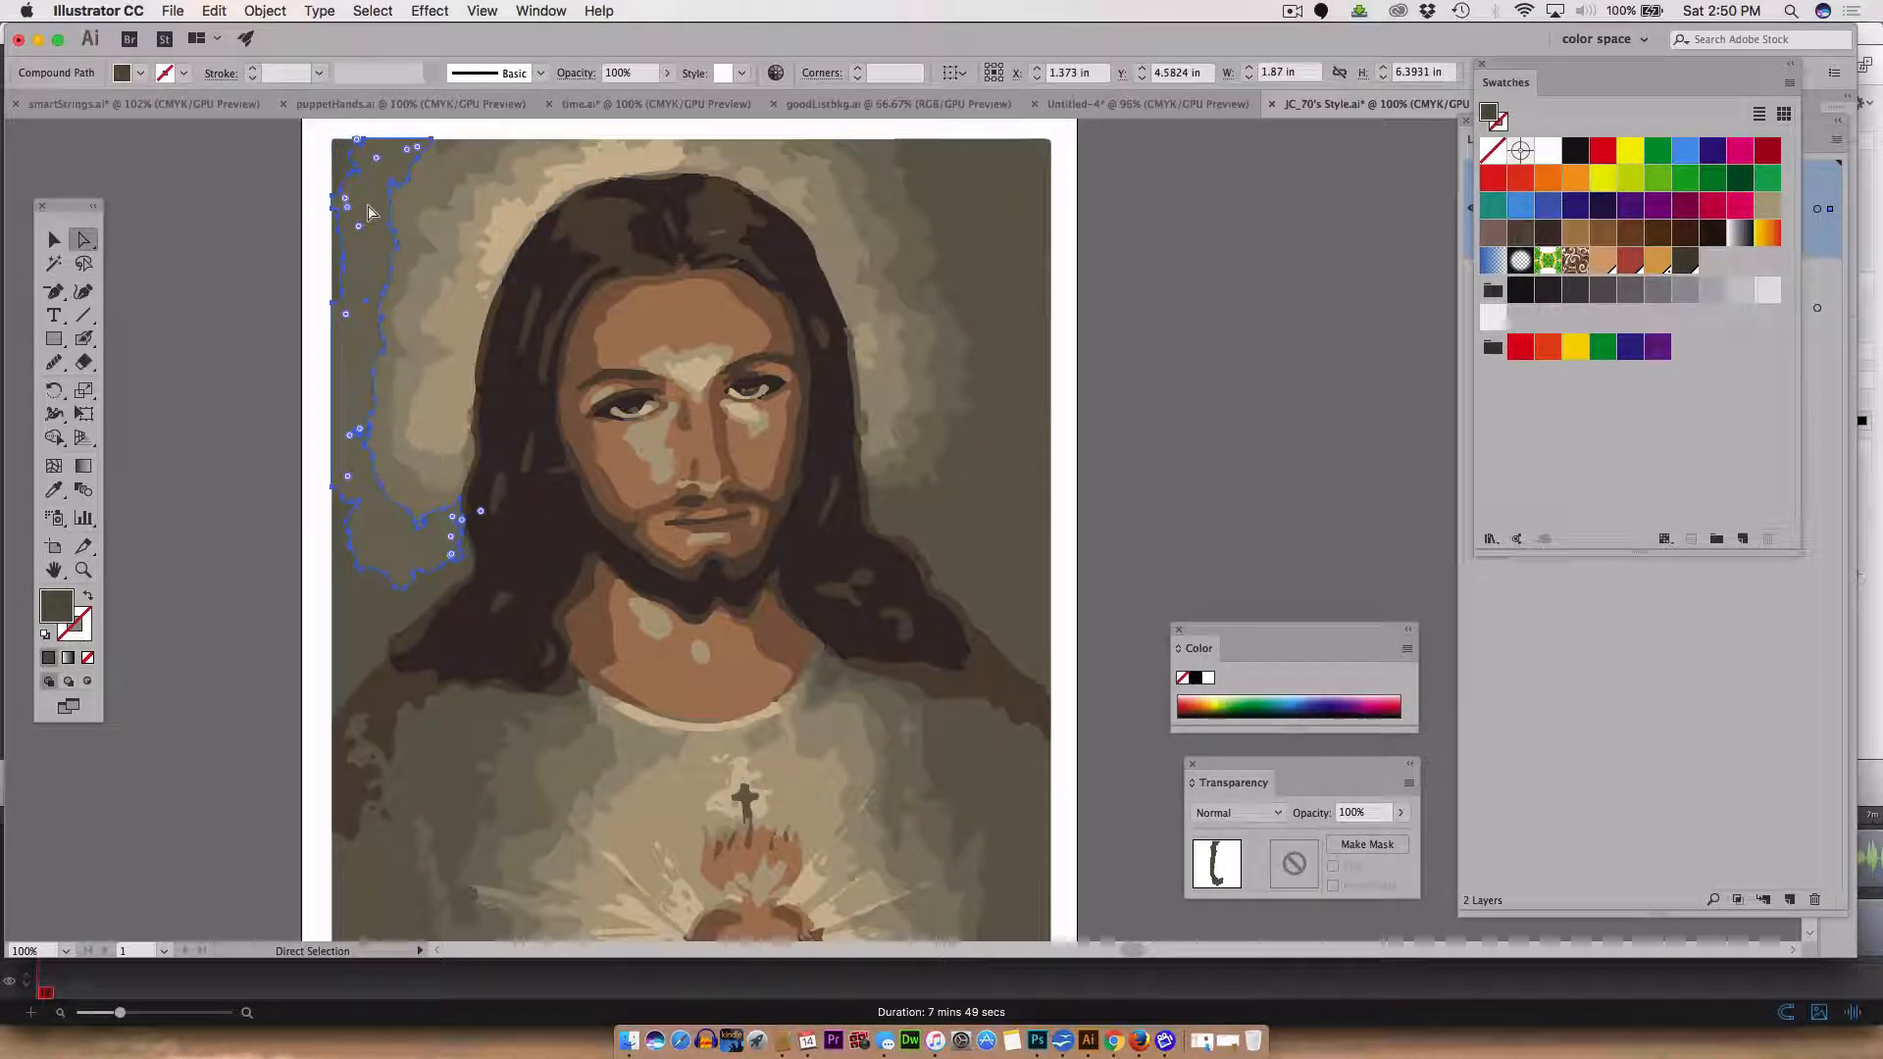
{"action": "left_click", "coordinate": [280, 10]}
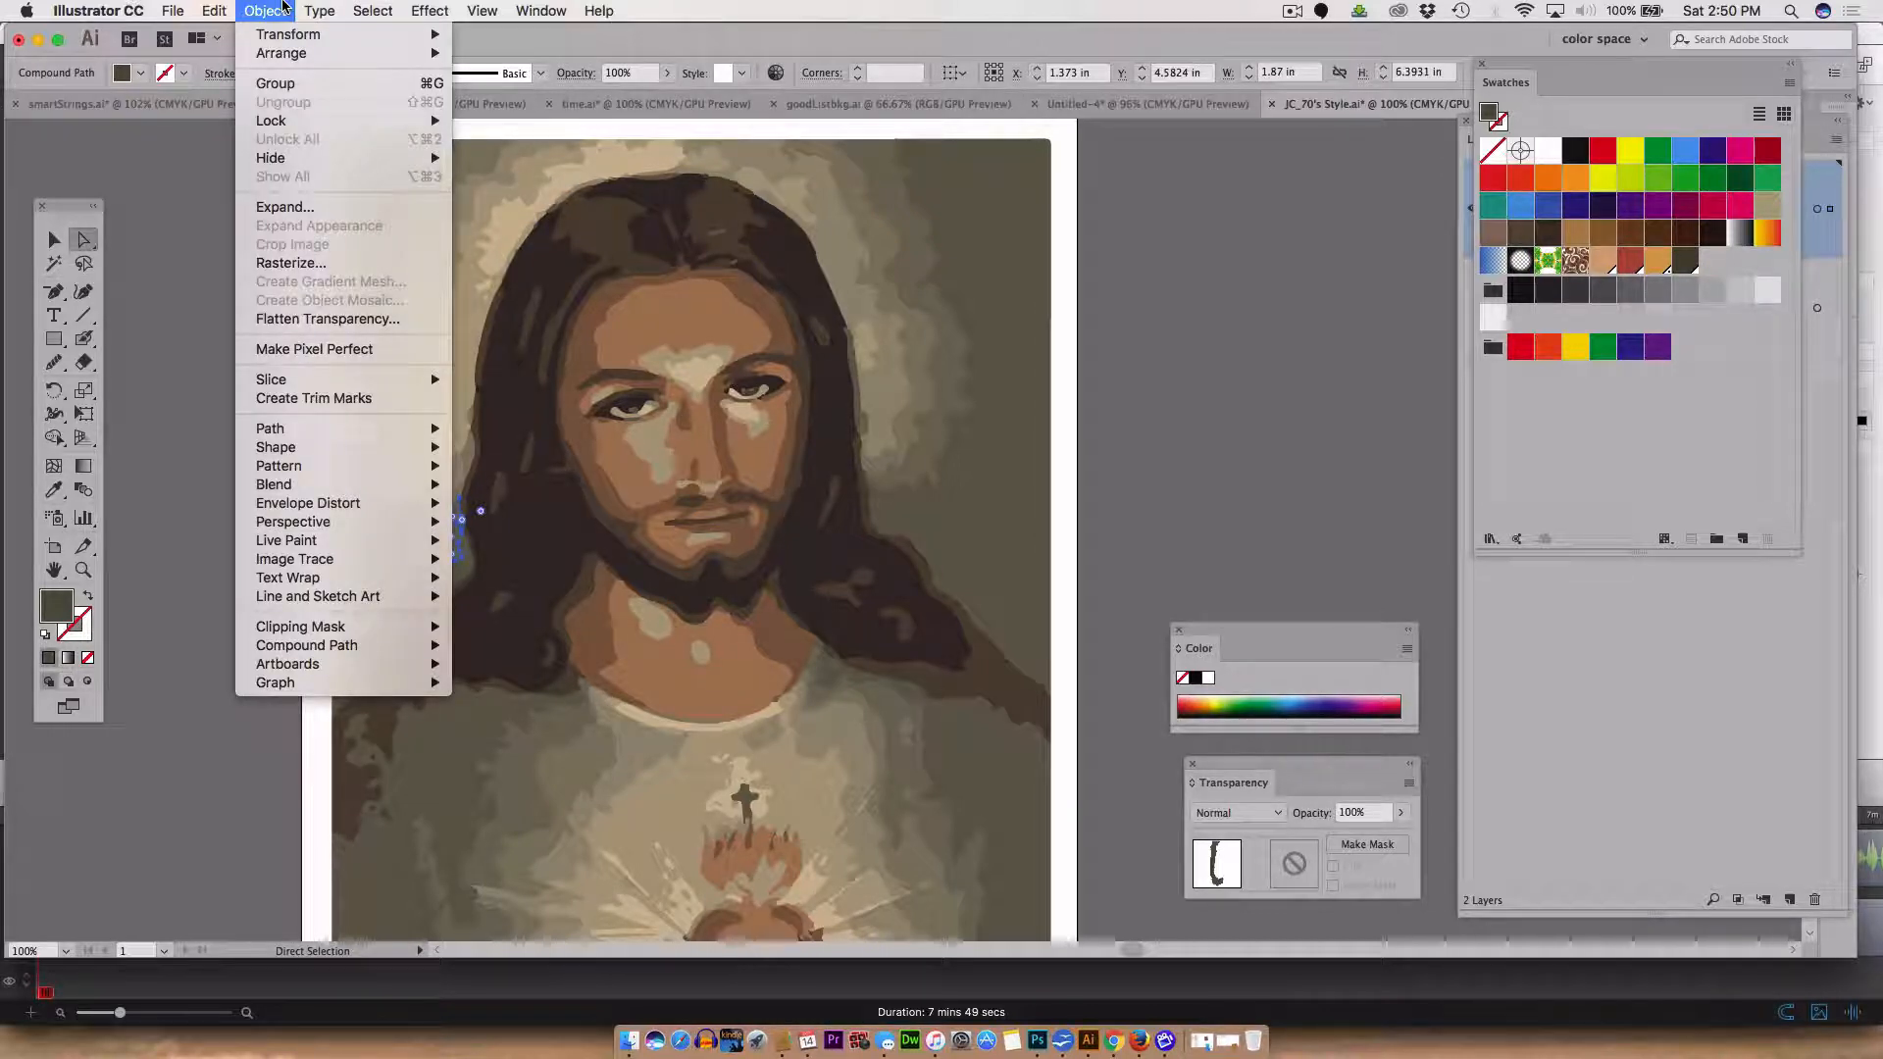
{"action": "mouse_move", "coordinate": [376, 10]}
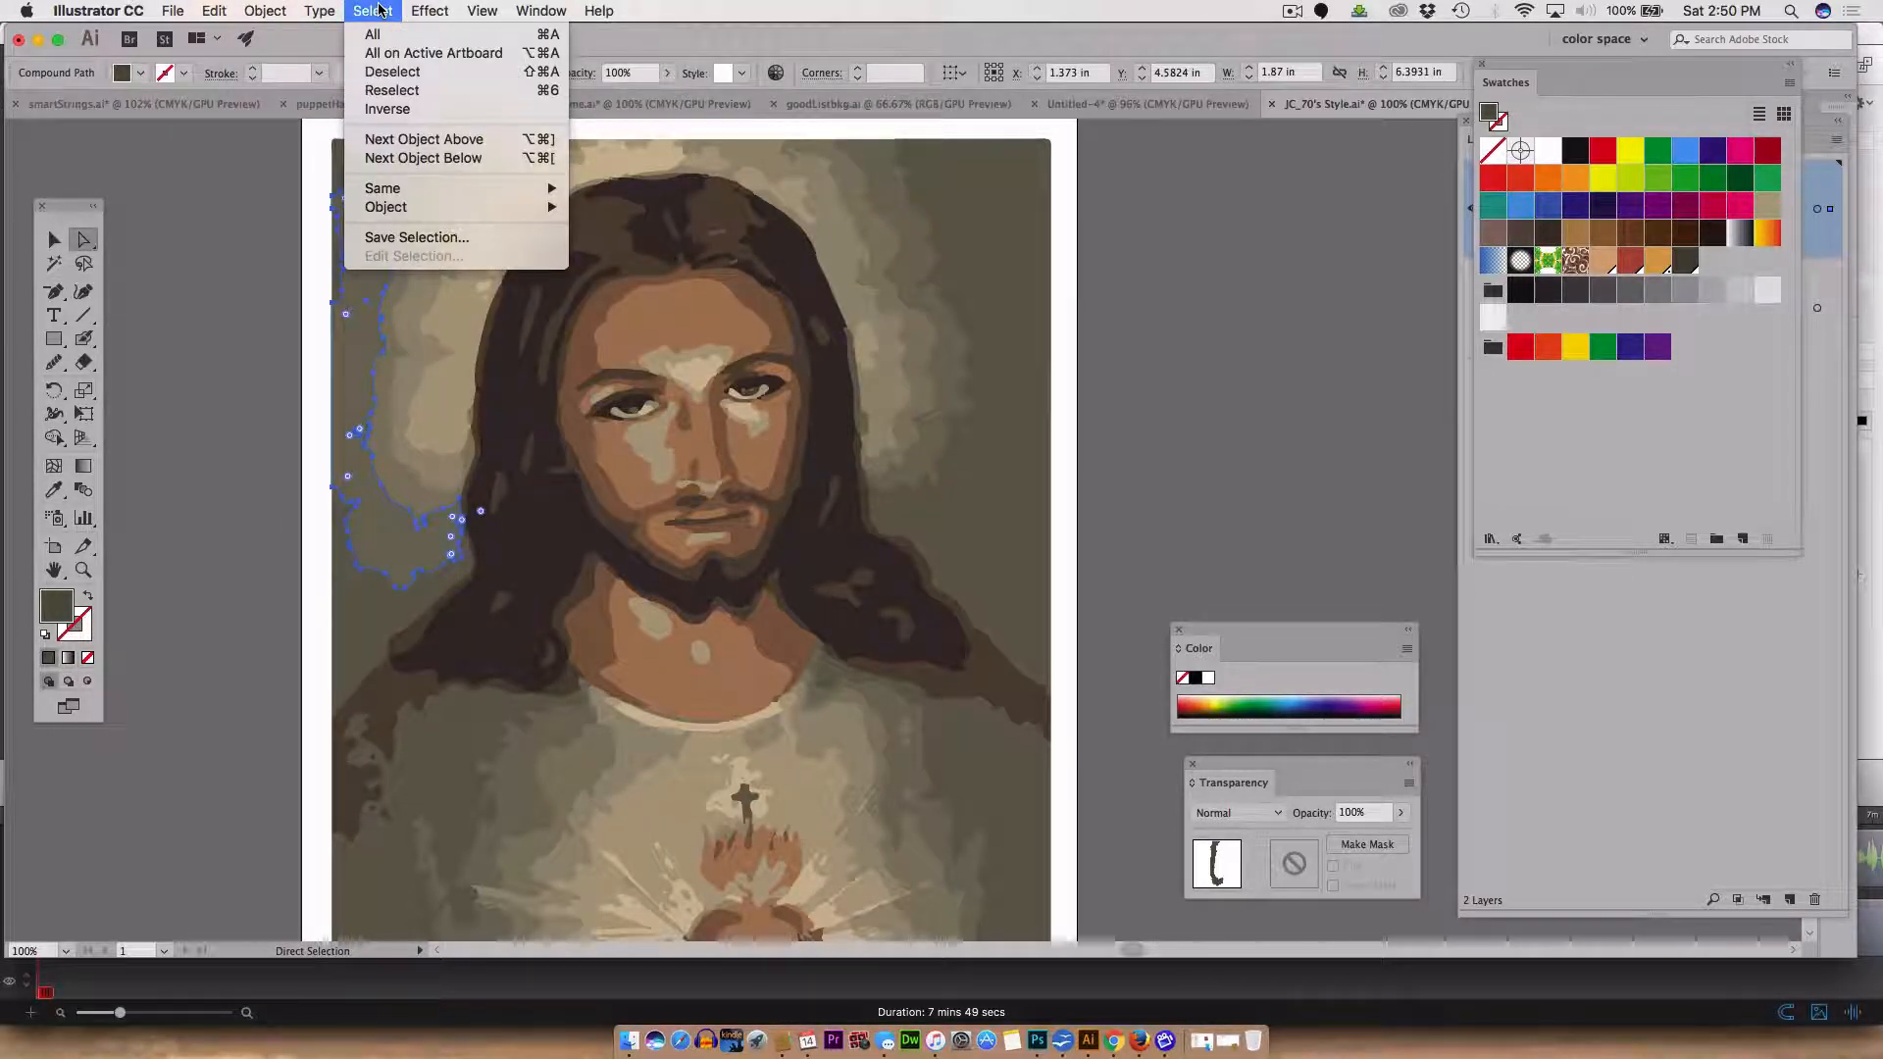
{"action": "mouse_move", "coordinate": [497, 190]}
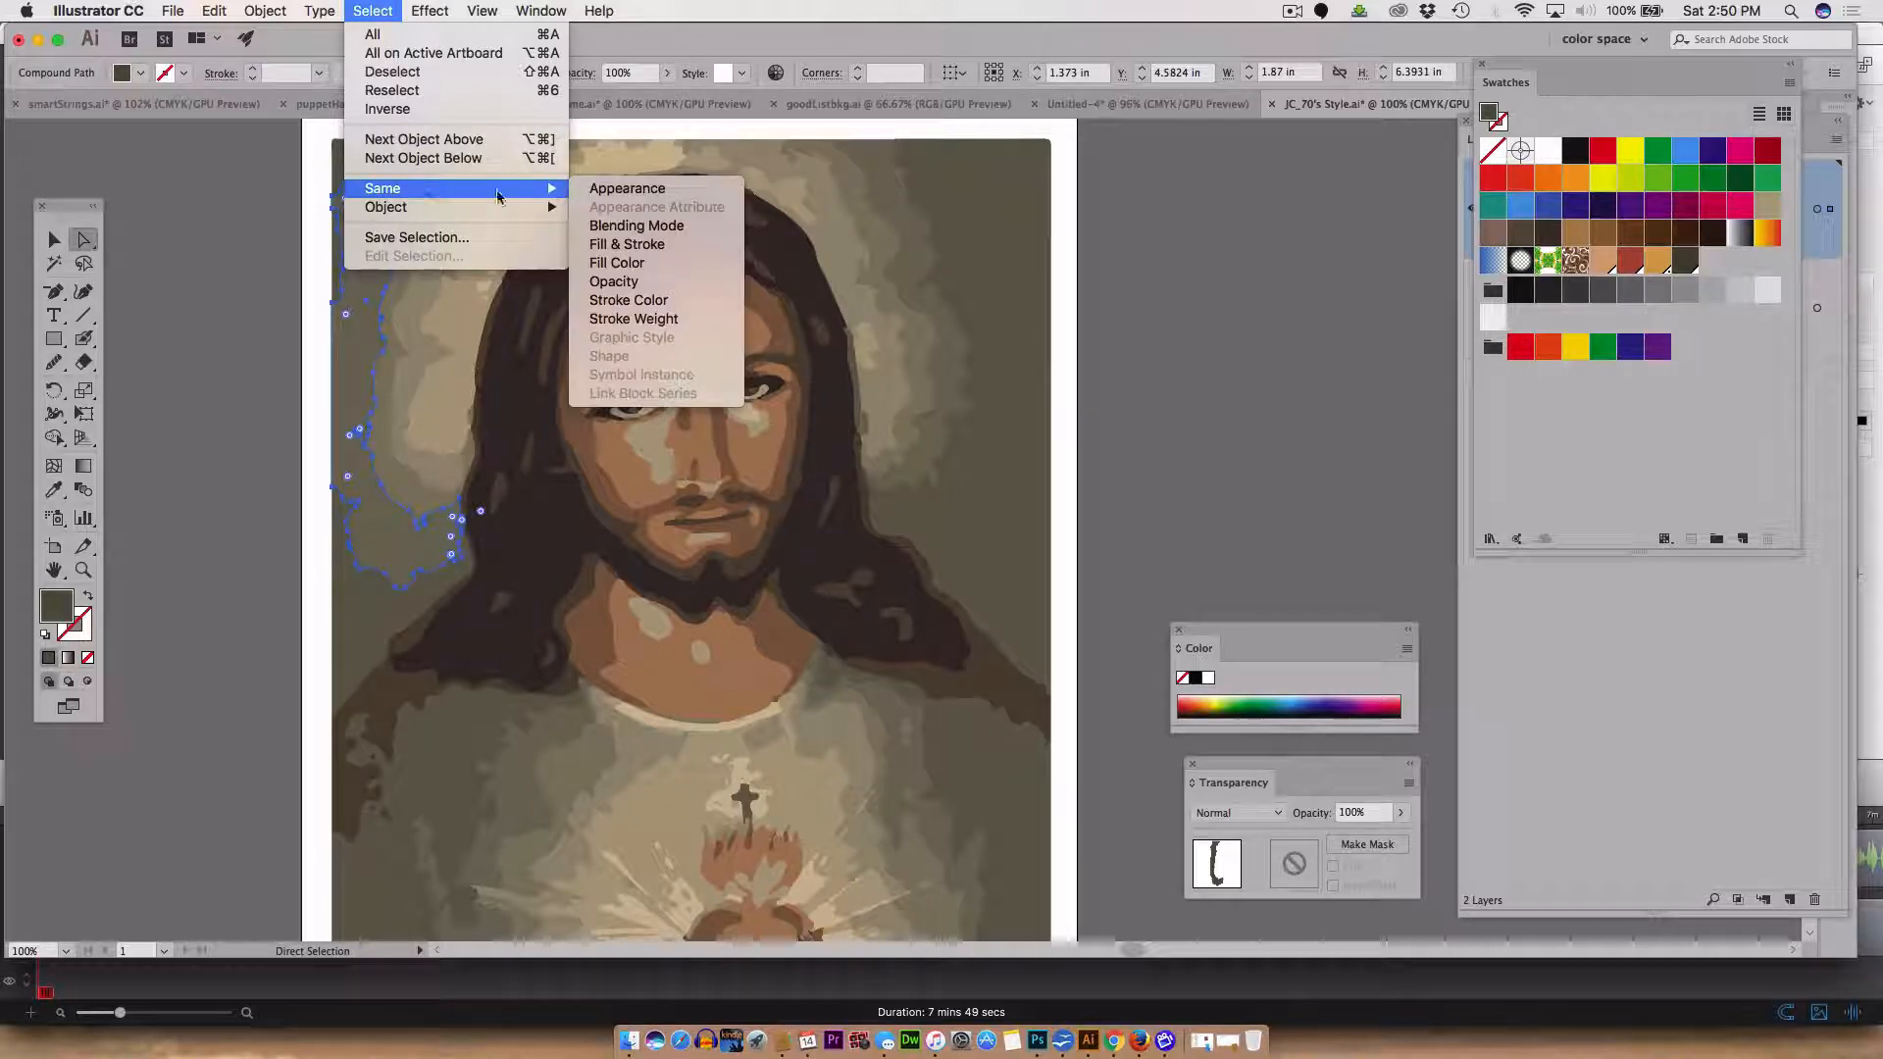
{"action": "left_click", "coordinate": [632, 195]}
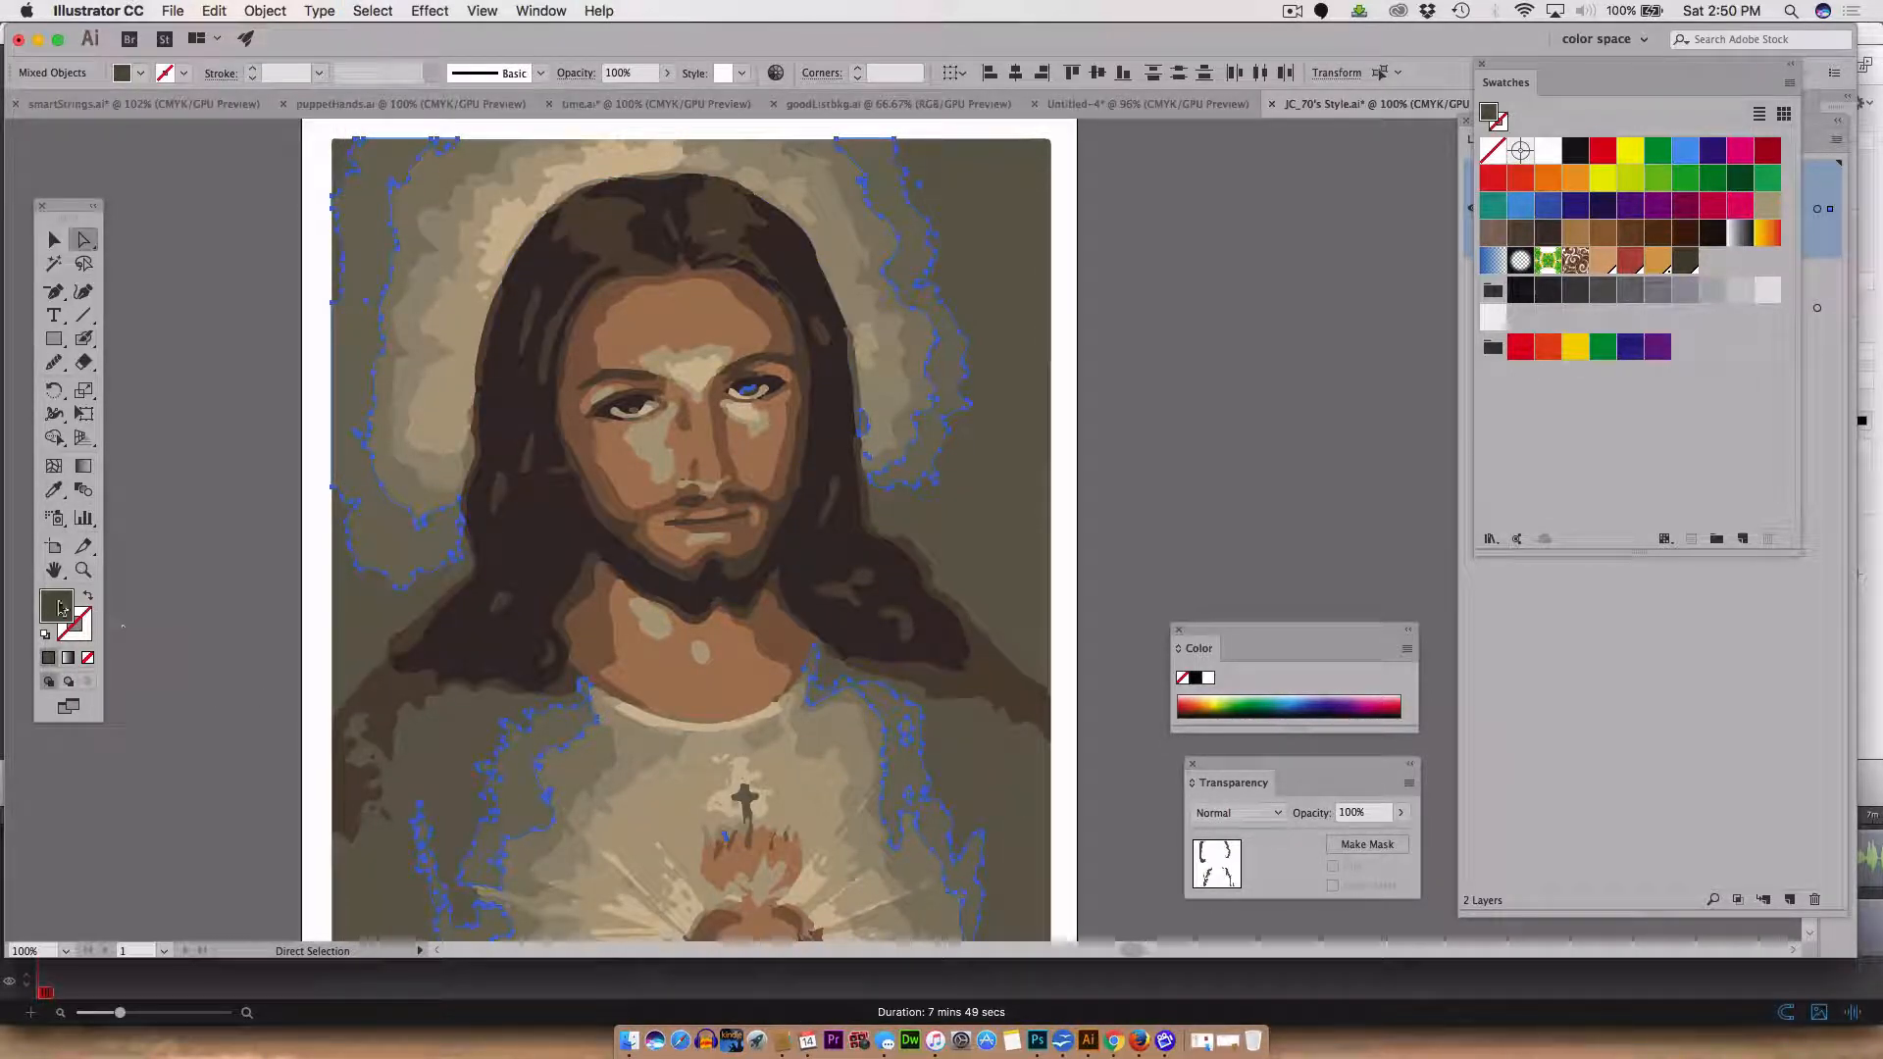
{"action": "left_click_drag", "start_coordinate": [852, 628], "coordinate": [1710, 266]}
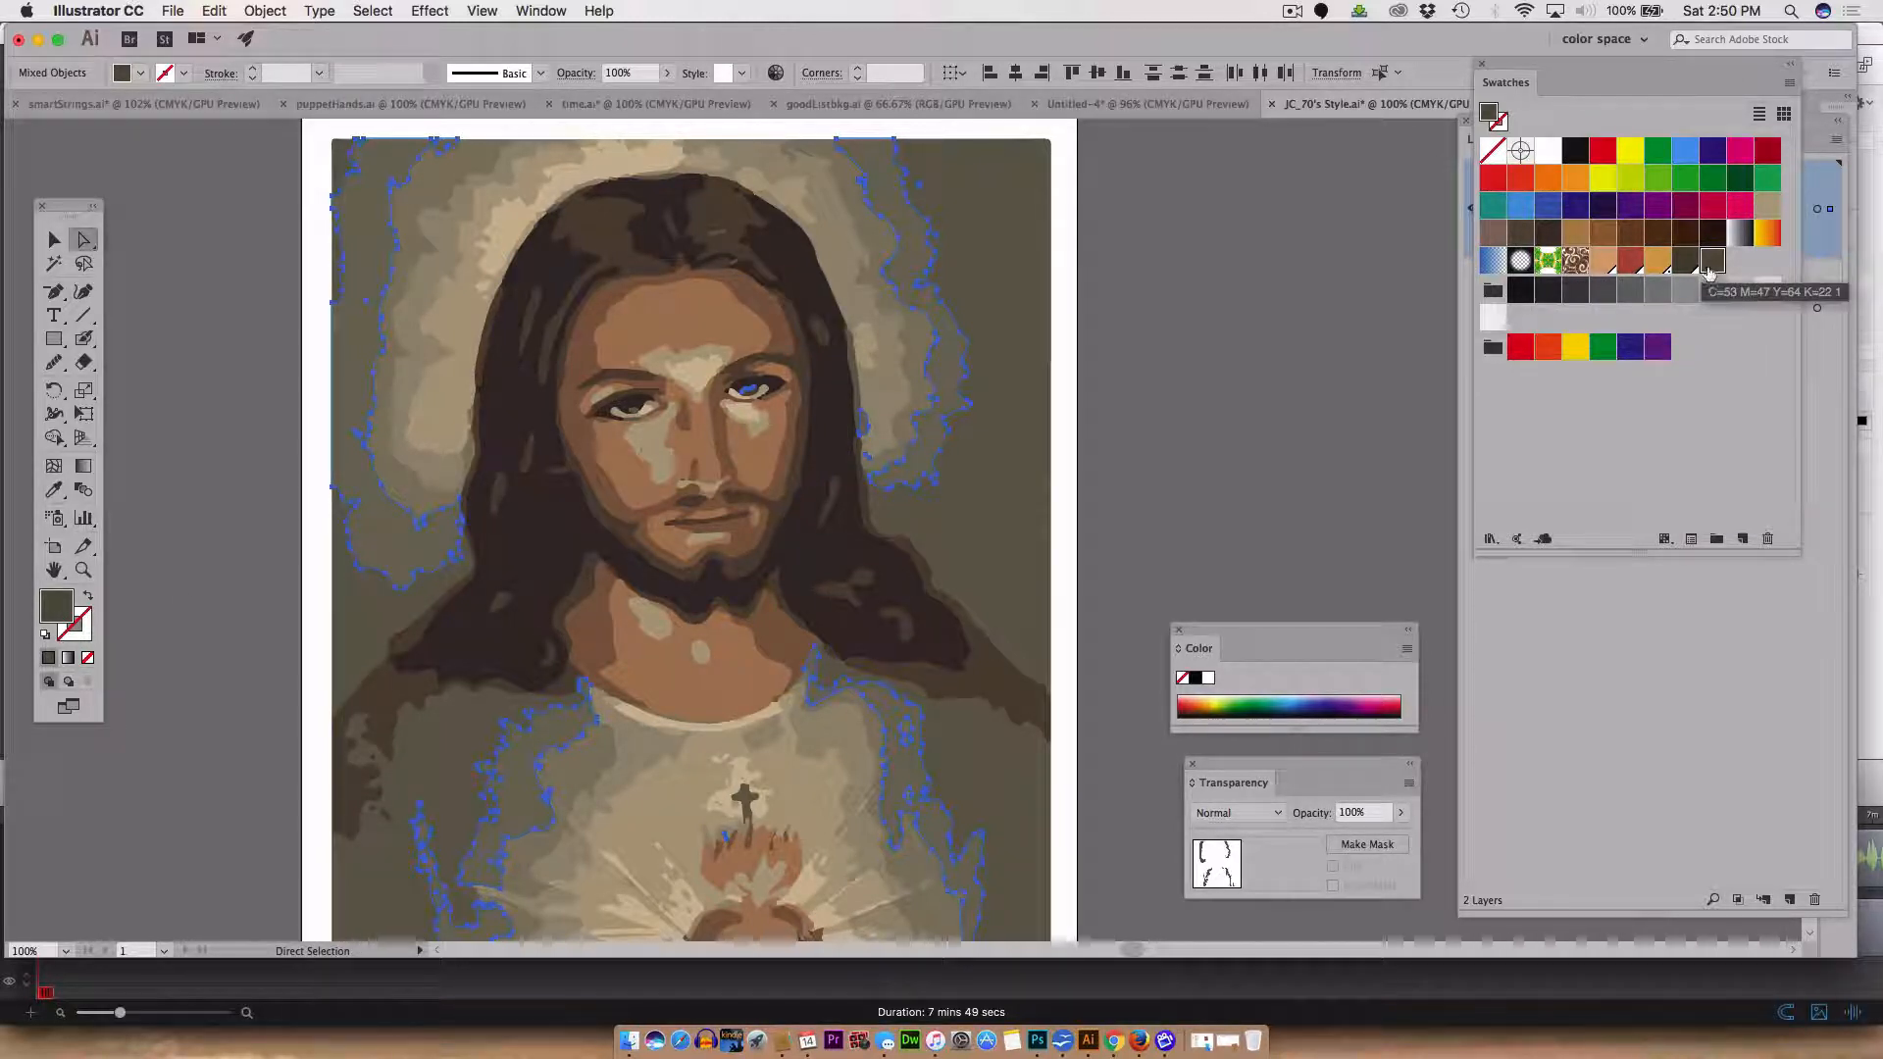
{"action": "double_click", "coordinate": [1711, 262]}
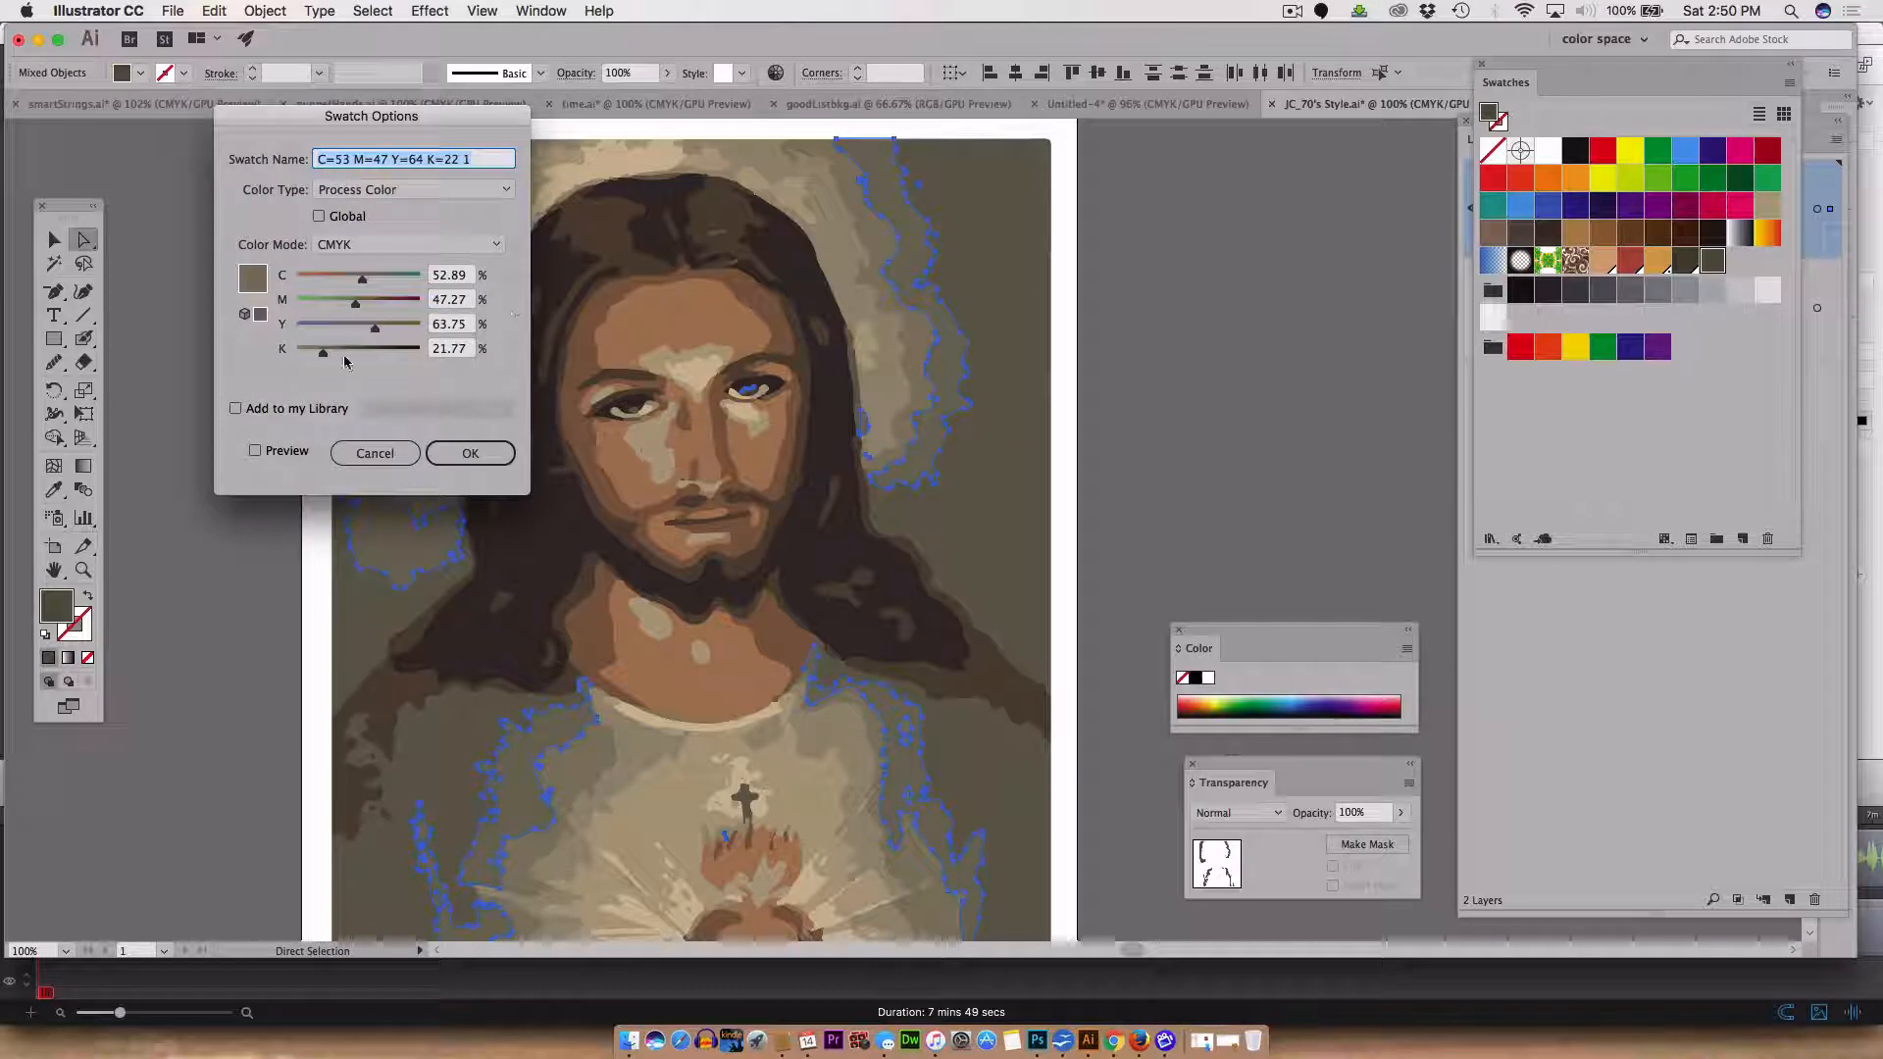
{"action": "left_click", "coordinate": [319, 215]}
{"action": "left_click", "coordinate": [478, 447]}
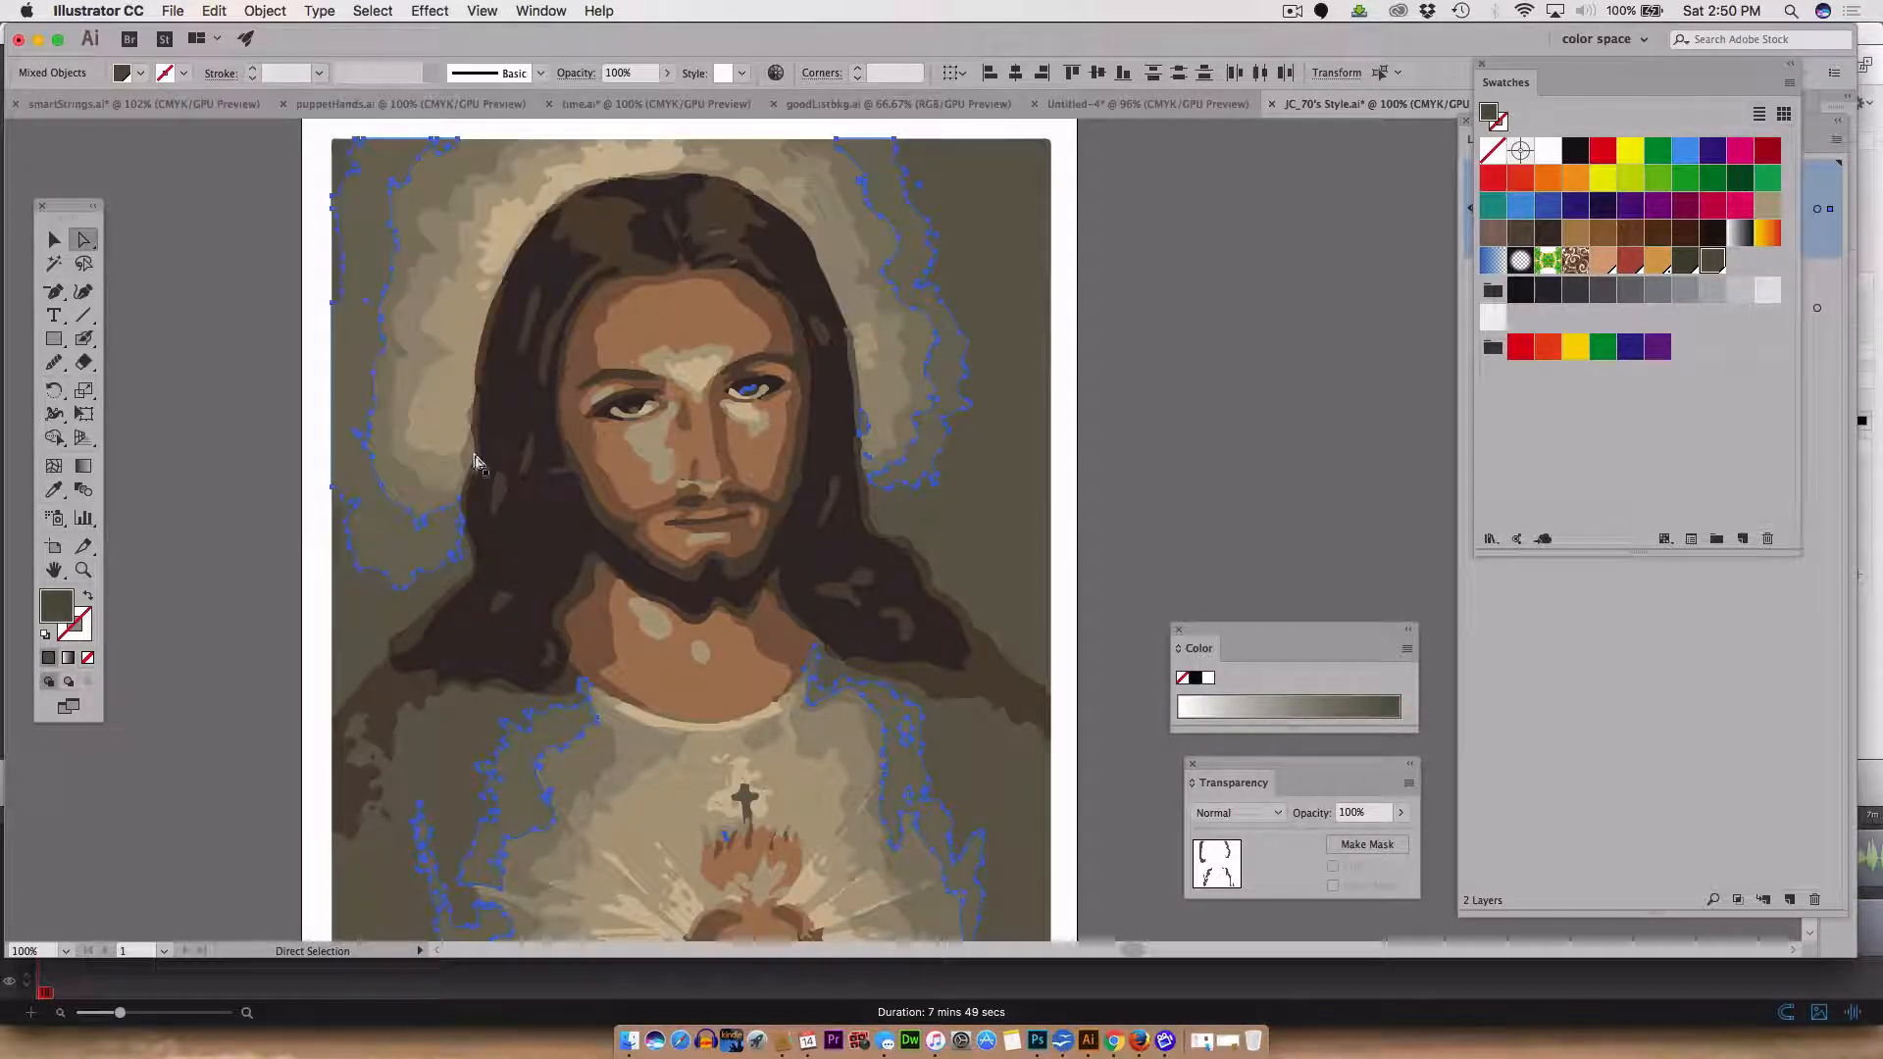
- Select all shapes matching the appearance of the outermost halo band left of the head, and add their fill as a global swatch
{"action": "left_click", "coordinate": [437, 171]}
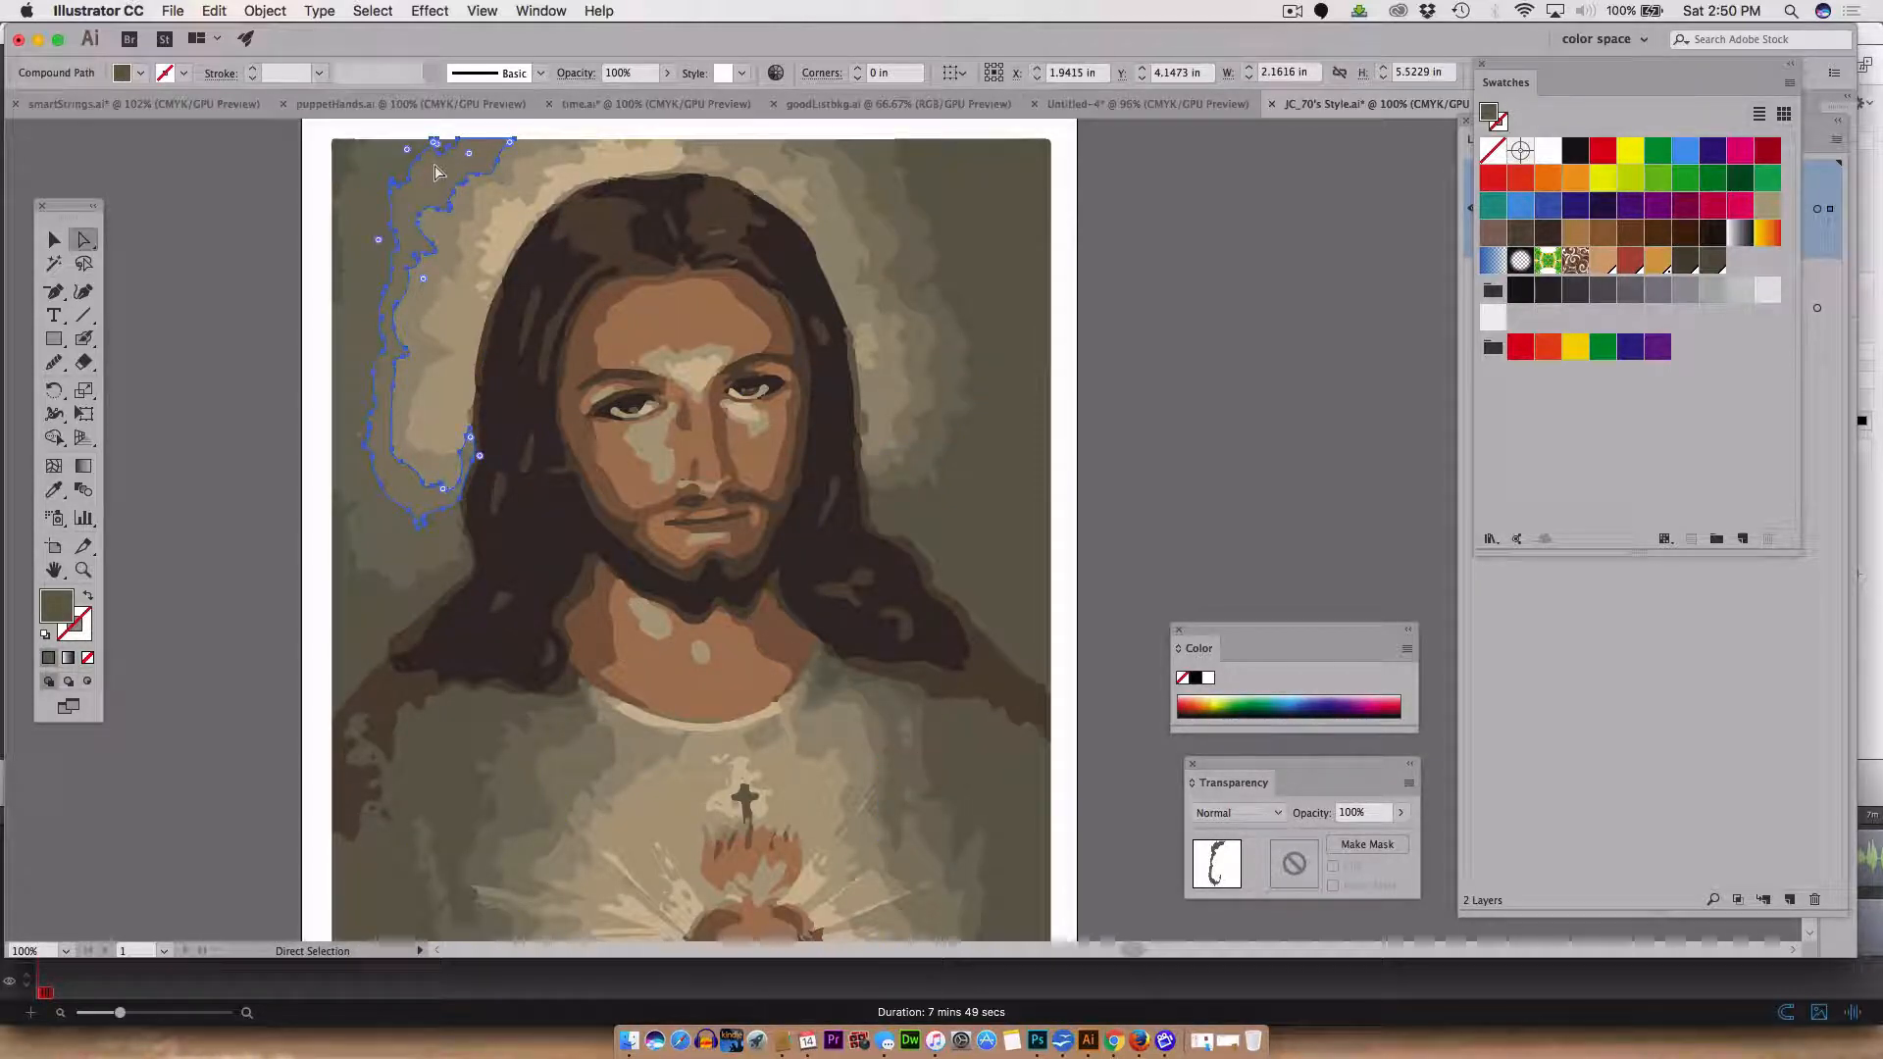
{"action": "left_click", "coordinate": [393, 9]}
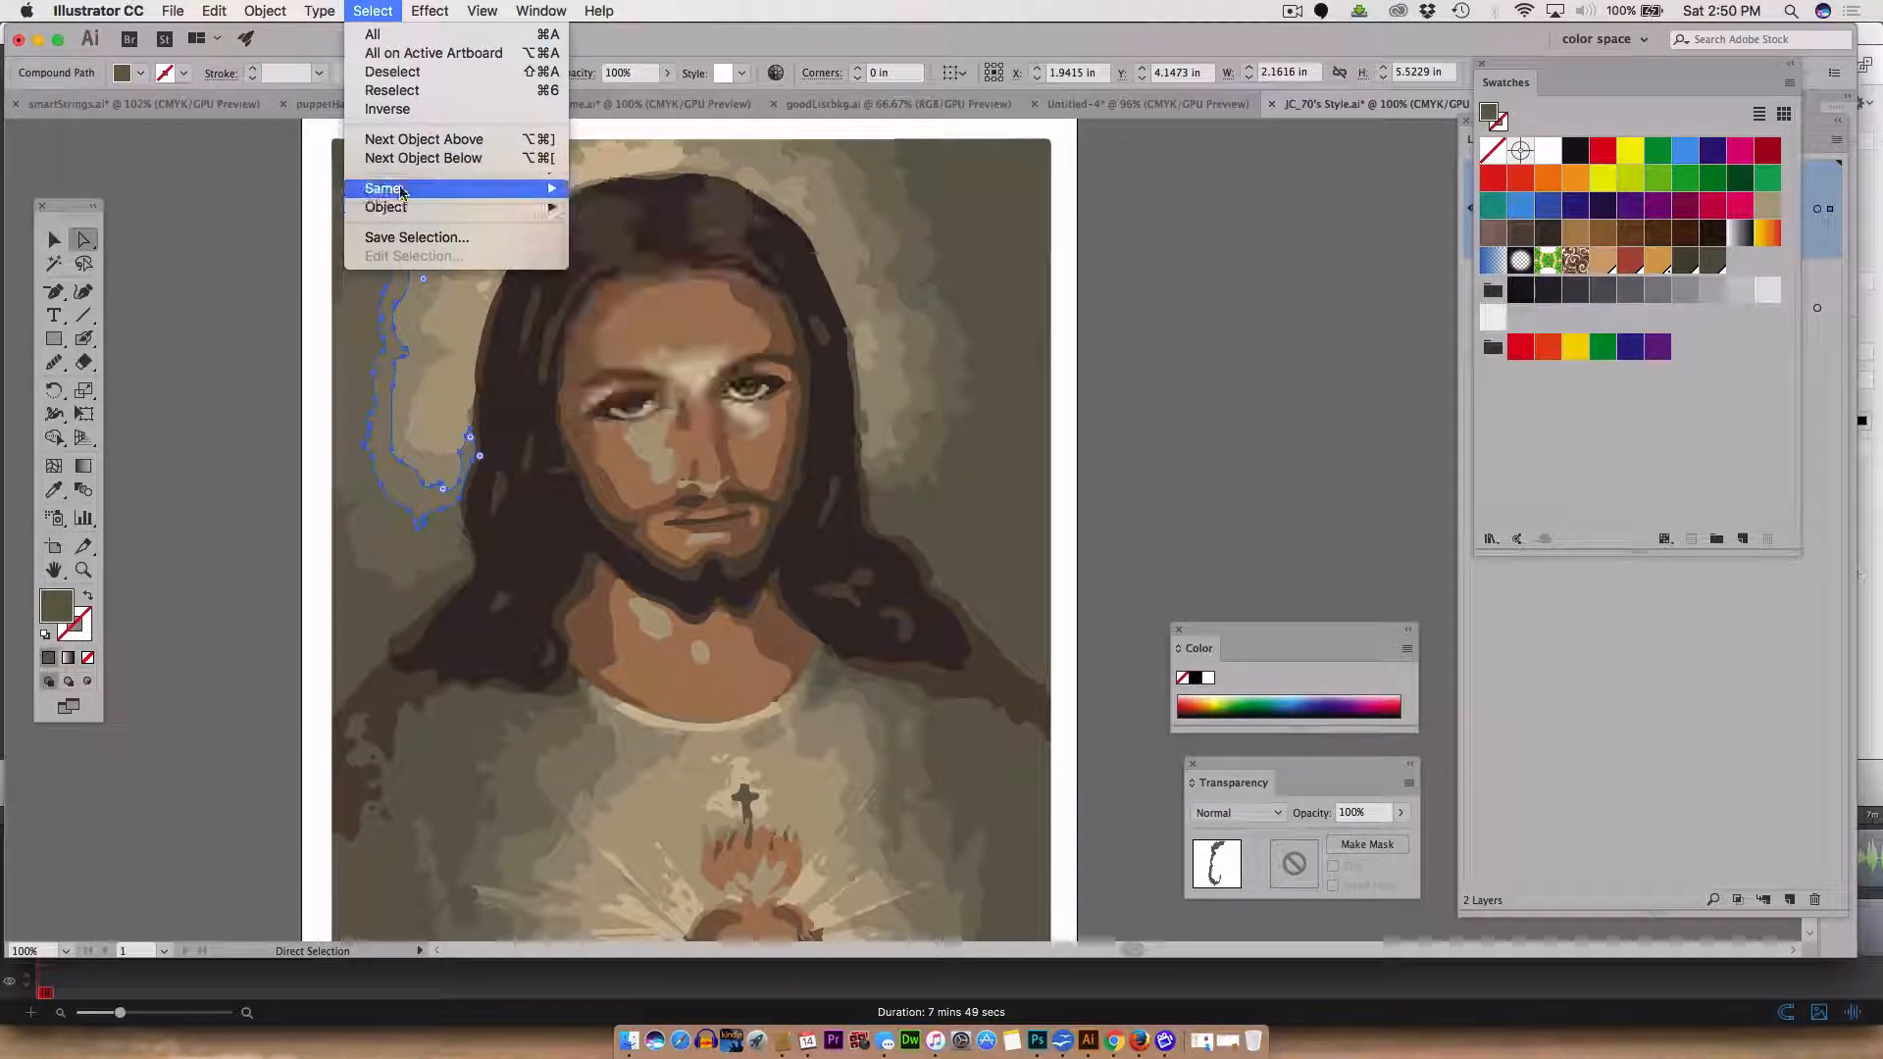
{"action": "mouse_move", "coordinate": [400, 189]}
{"action": "left_click", "coordinate": [657, 199]}
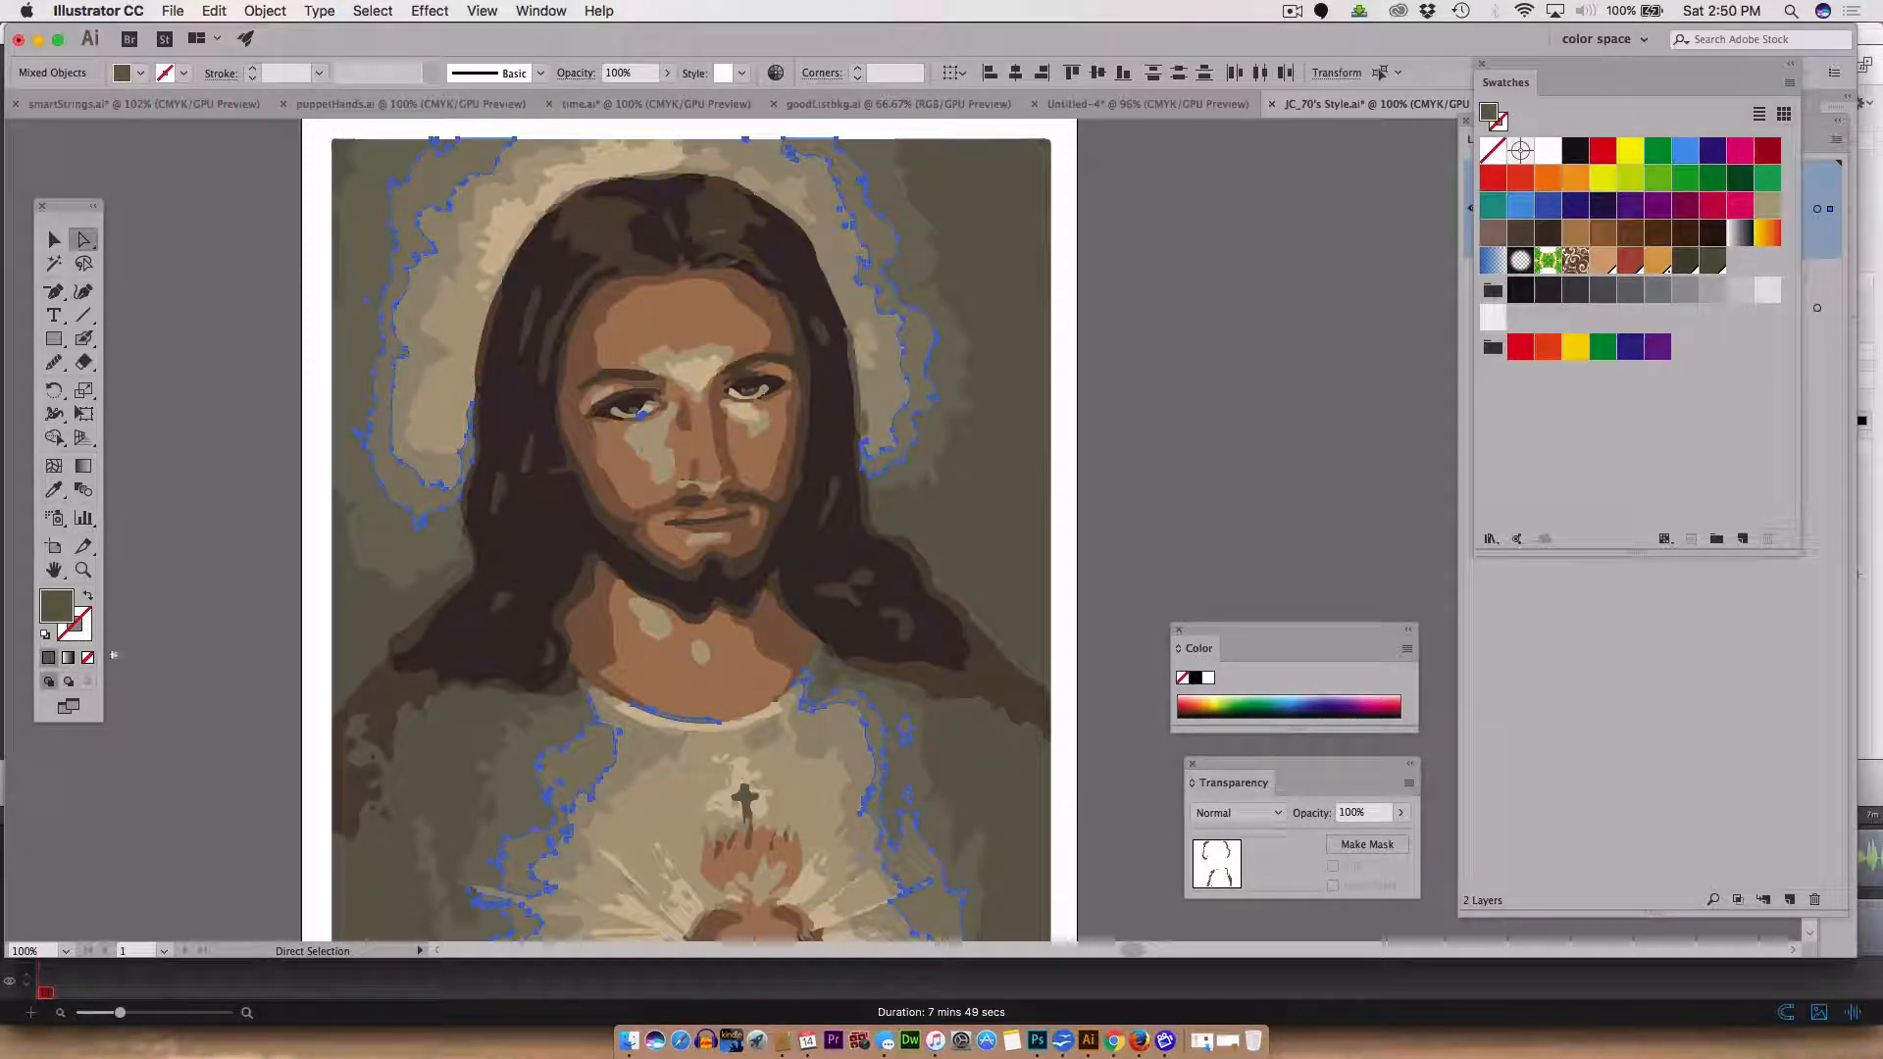
{"action": "left_click_drag", "start_coordinate": [57, 606], "coordinate": [1738, 263]}
{"action": "double_click", "coordinate": [1738, 264]}
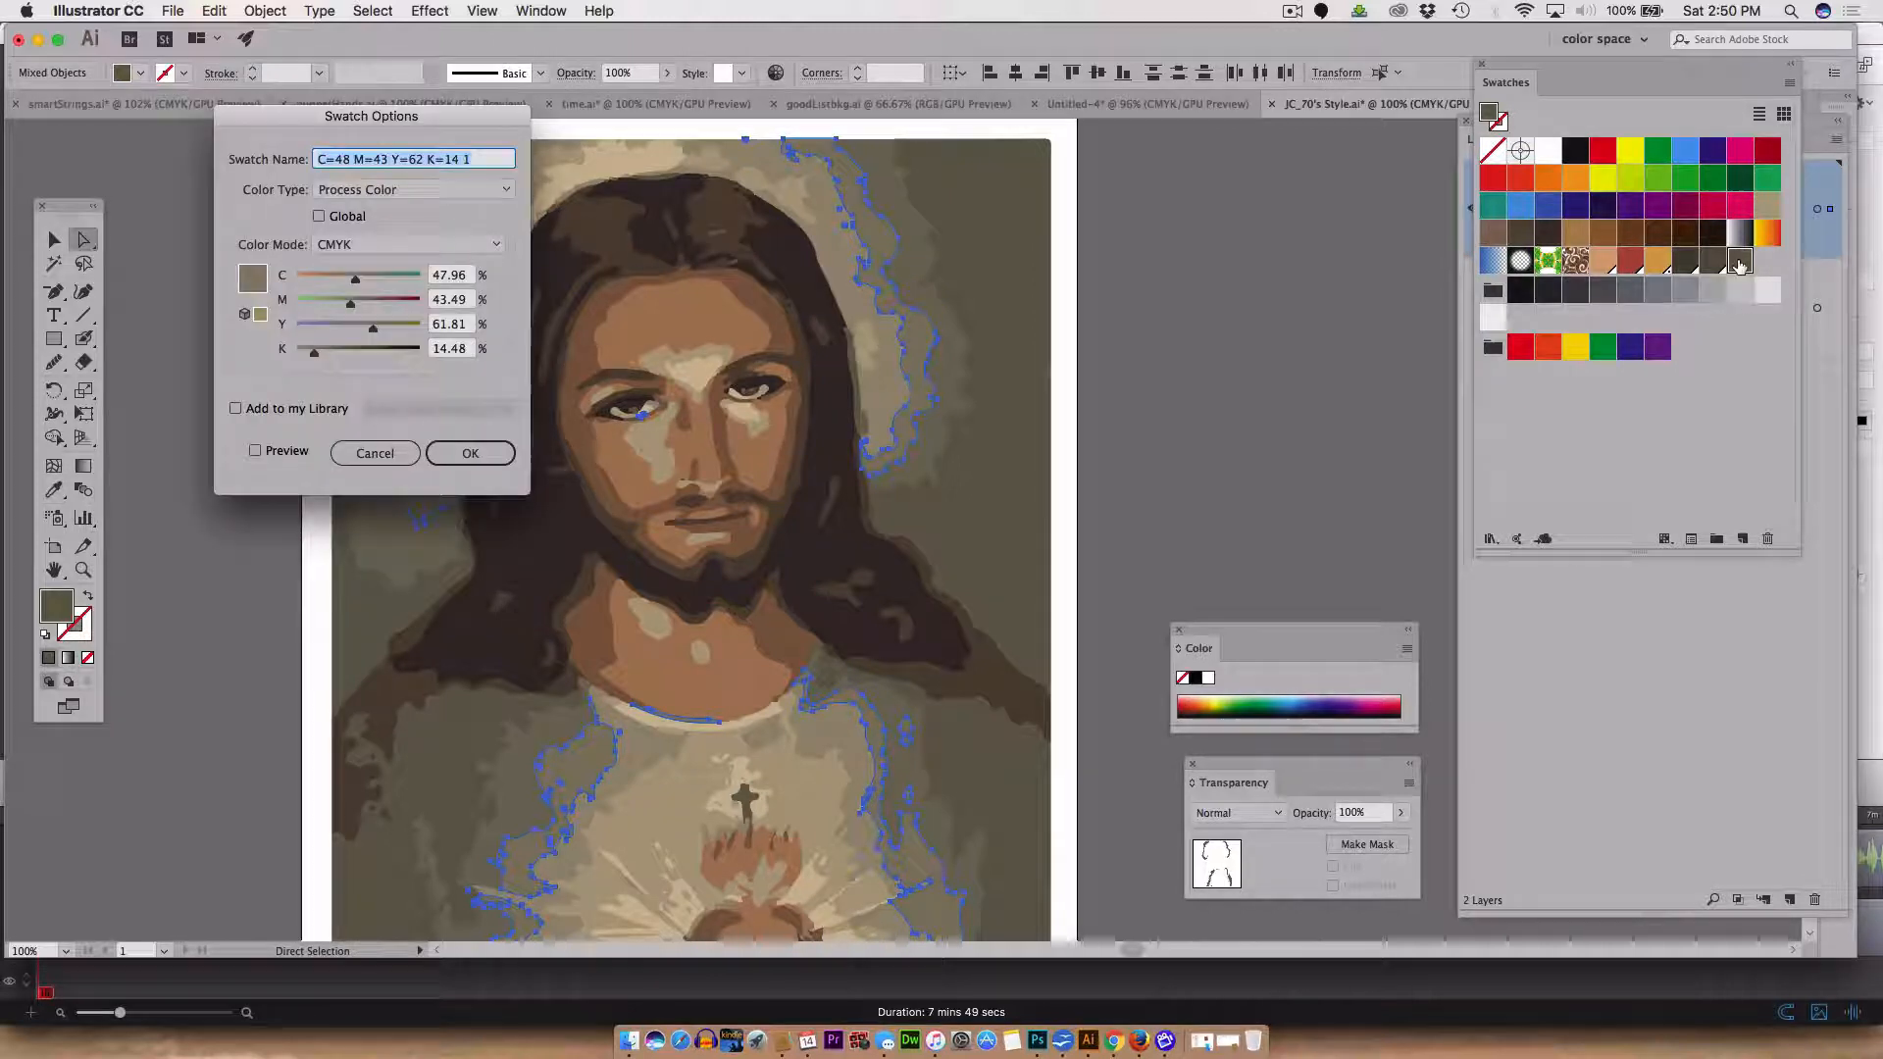
{"action": "left_click", "coordinate": [319, 216]}
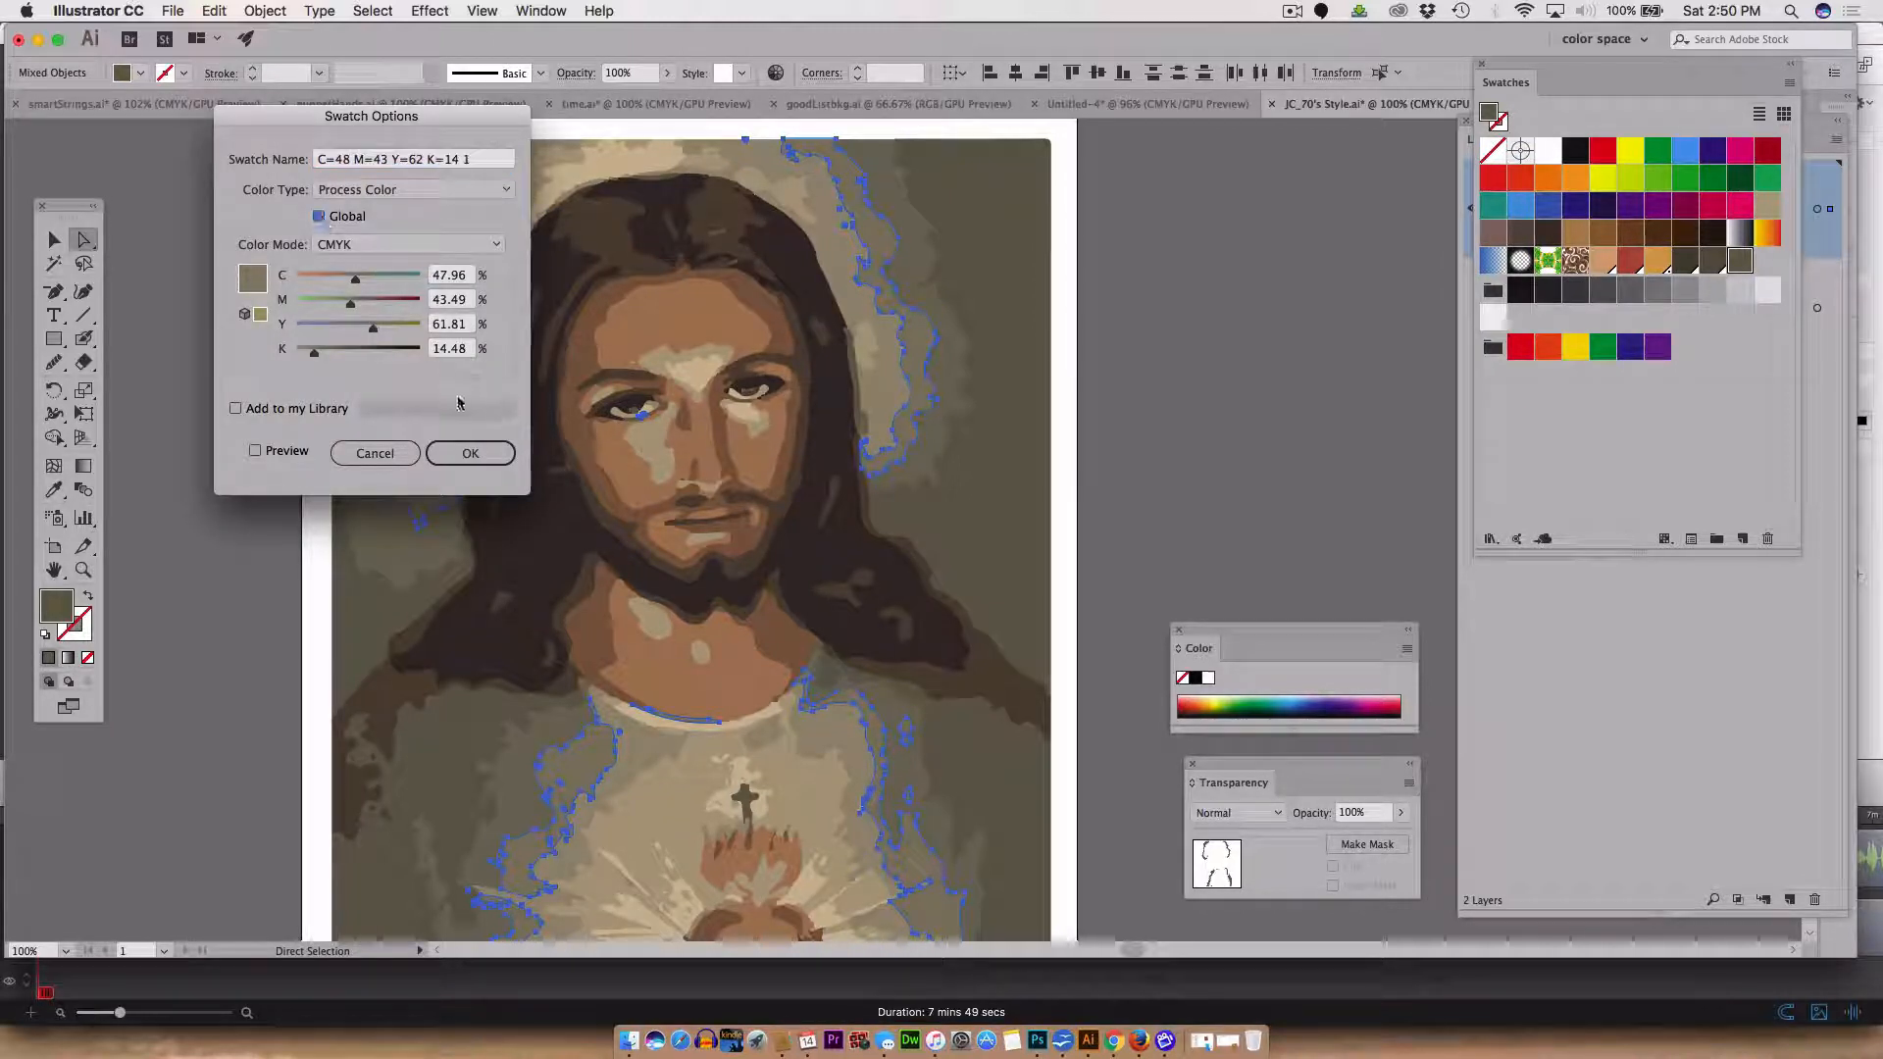
{"action": "left_click", "coordinate": [469, 453]}
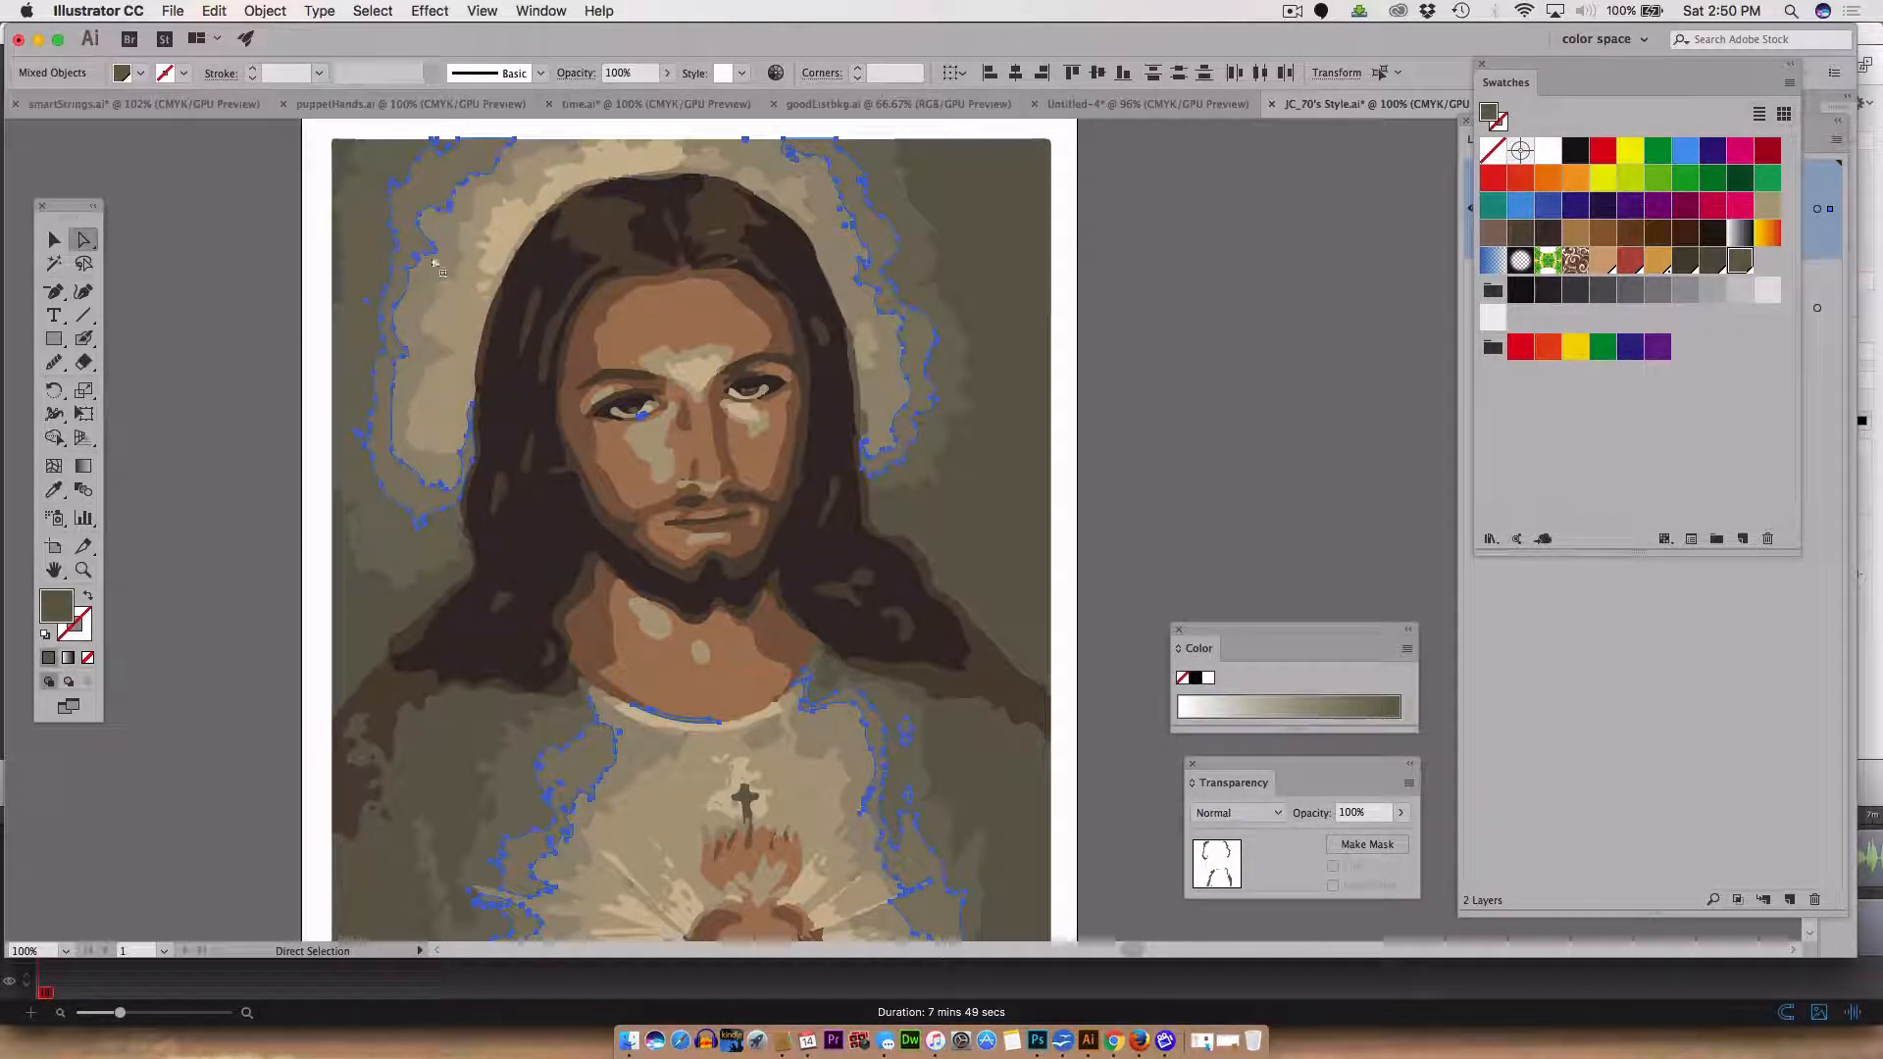
- Select all shapes matching the middle halo band left of the head by appearance, and store their fill as a global swatch
{"action": "left_click", "coordinate": [409, 382]}
{"action": "left_click", "coordinate": [409, 383]}
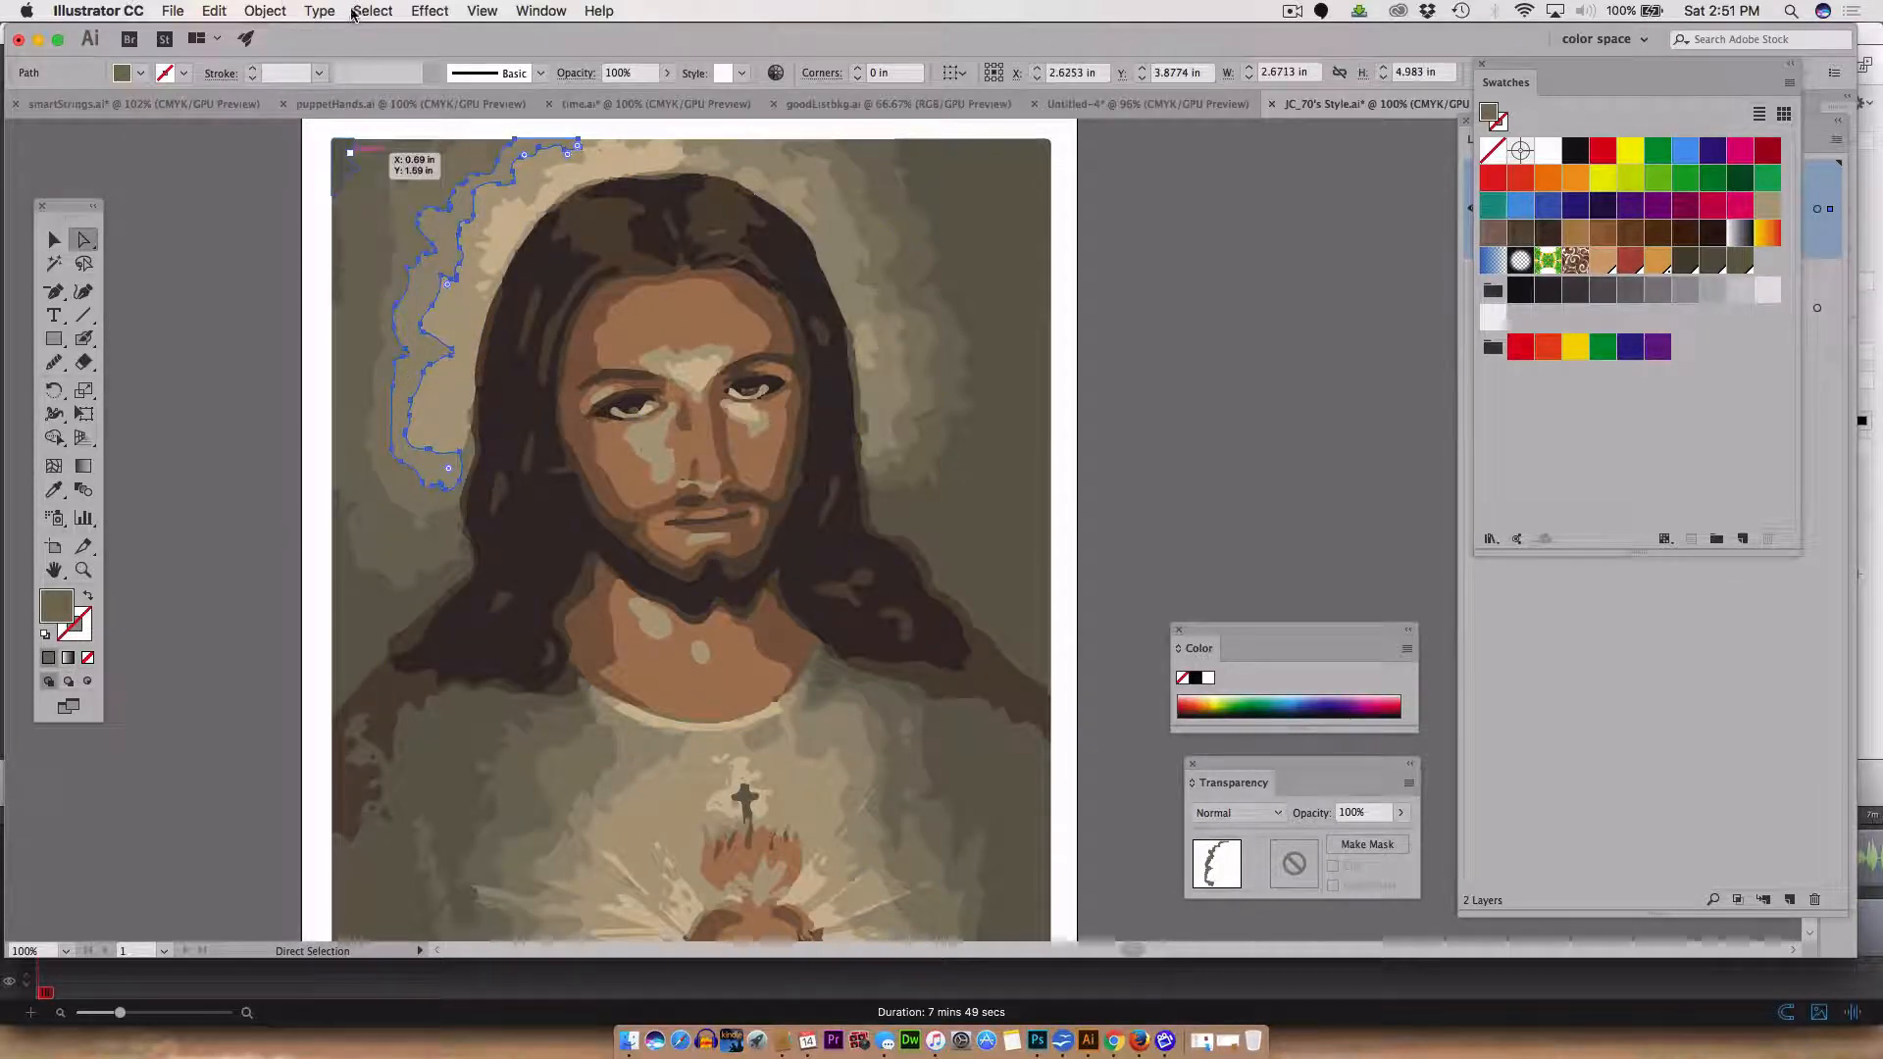
{"action": "left_click", "coordinate": [389, 10]}
{"action": "mouse_move", "coordinate": [490, 188]}
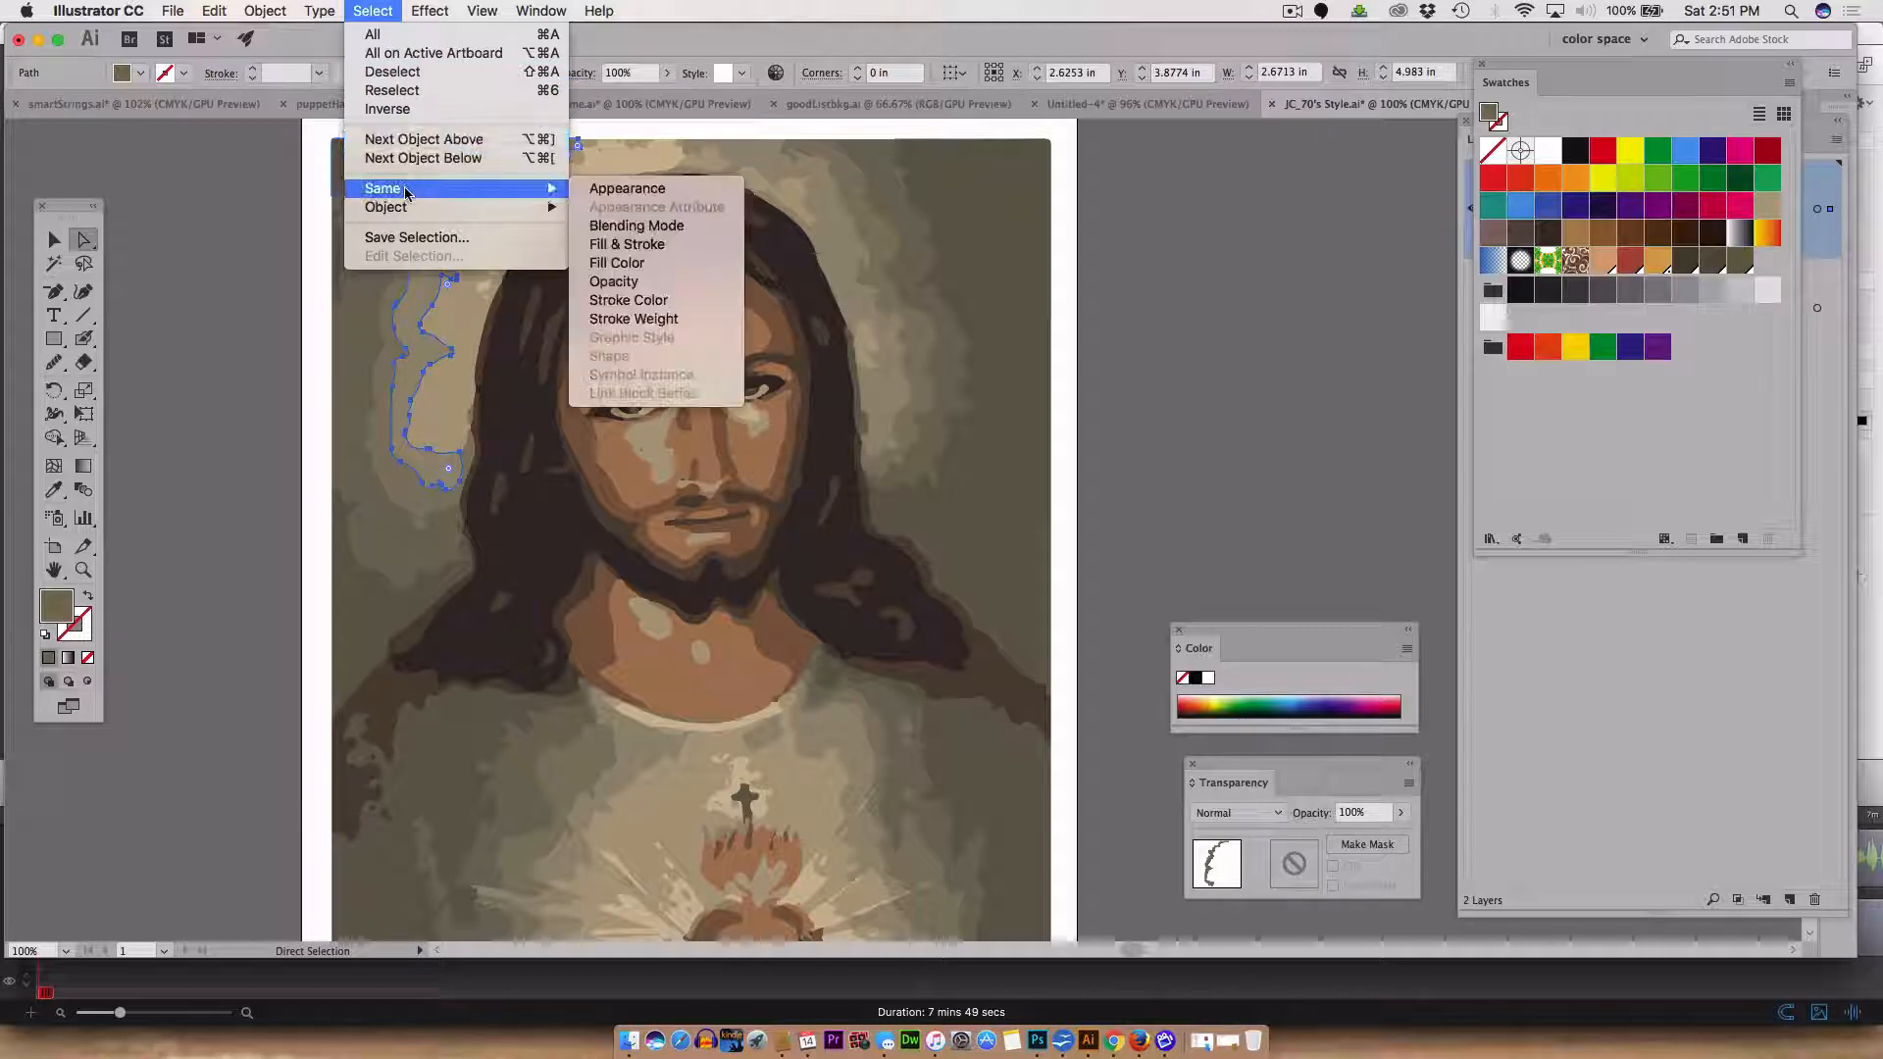
{"action": "left_click", "coordinate": [627, 188]}
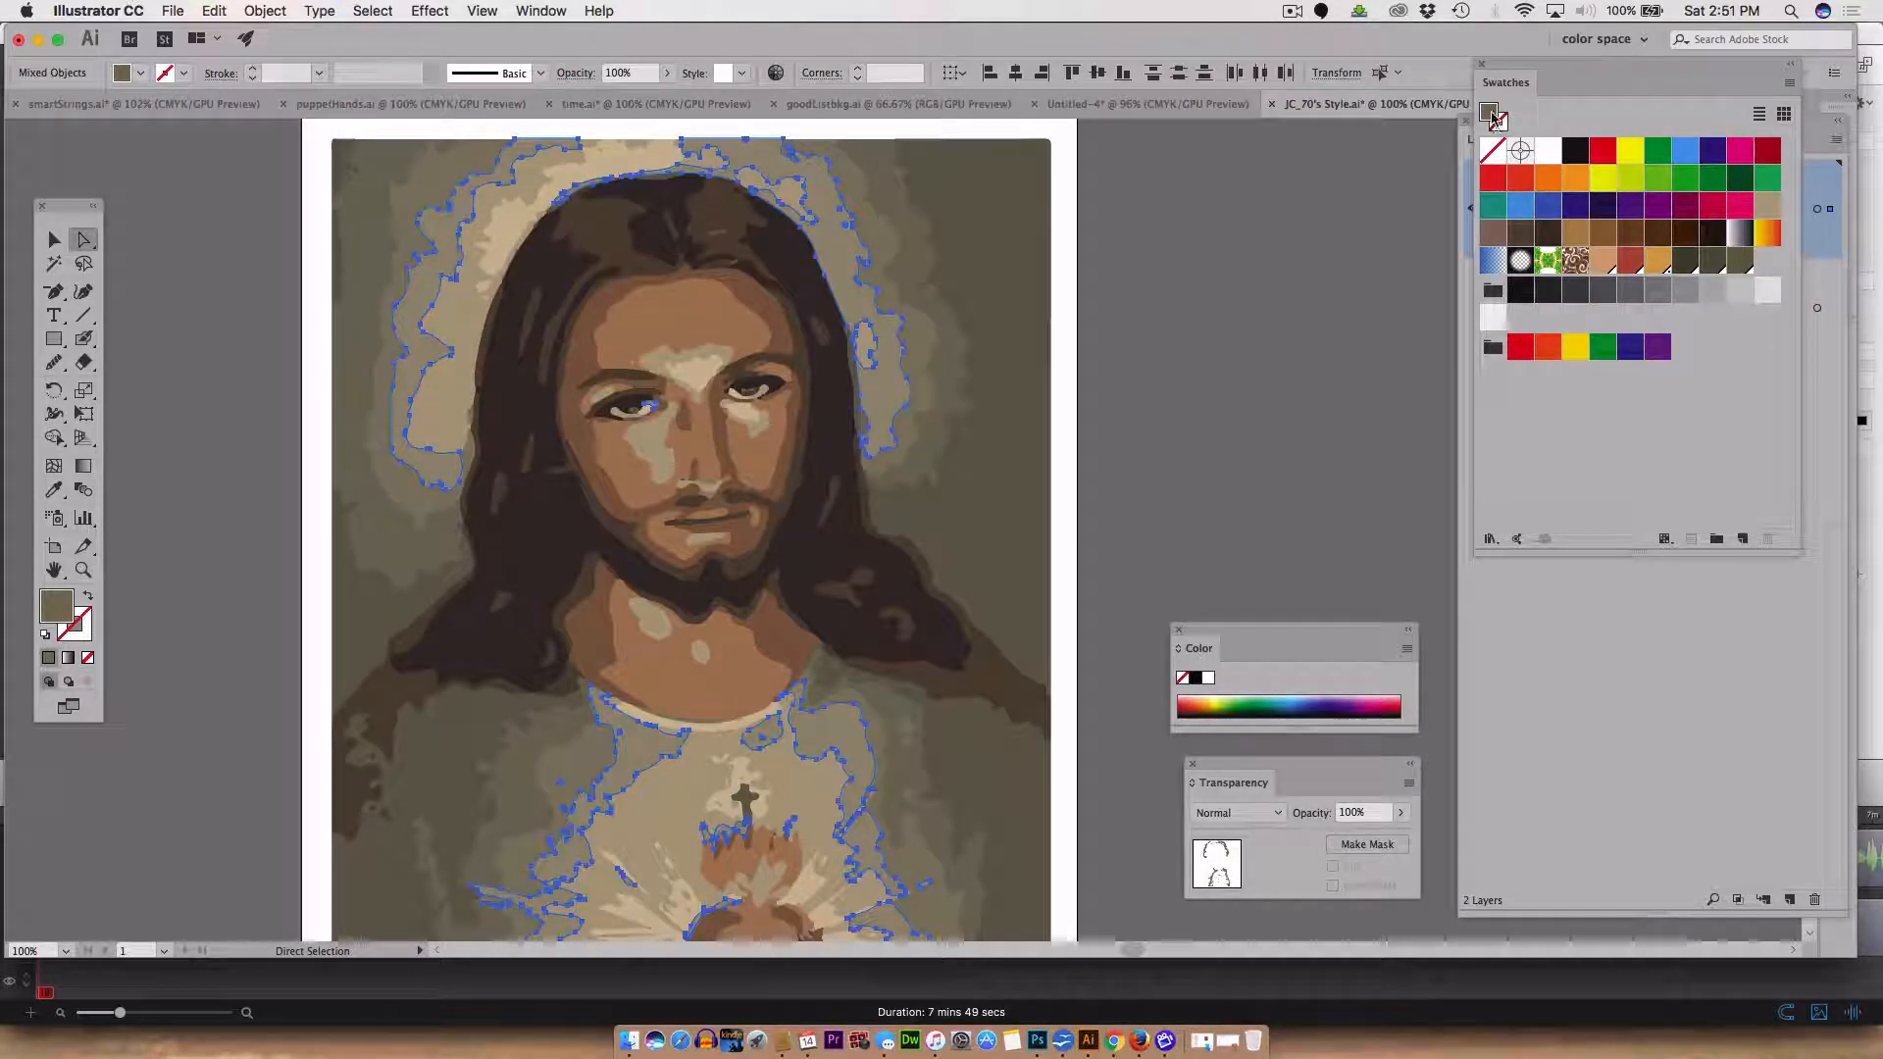
{"action": "left_click_drag", "start_coordinate": [1489, 114], "coordinate": [1769, 265]}
{"action": "double_click", "coordinate": [1765, 261]}
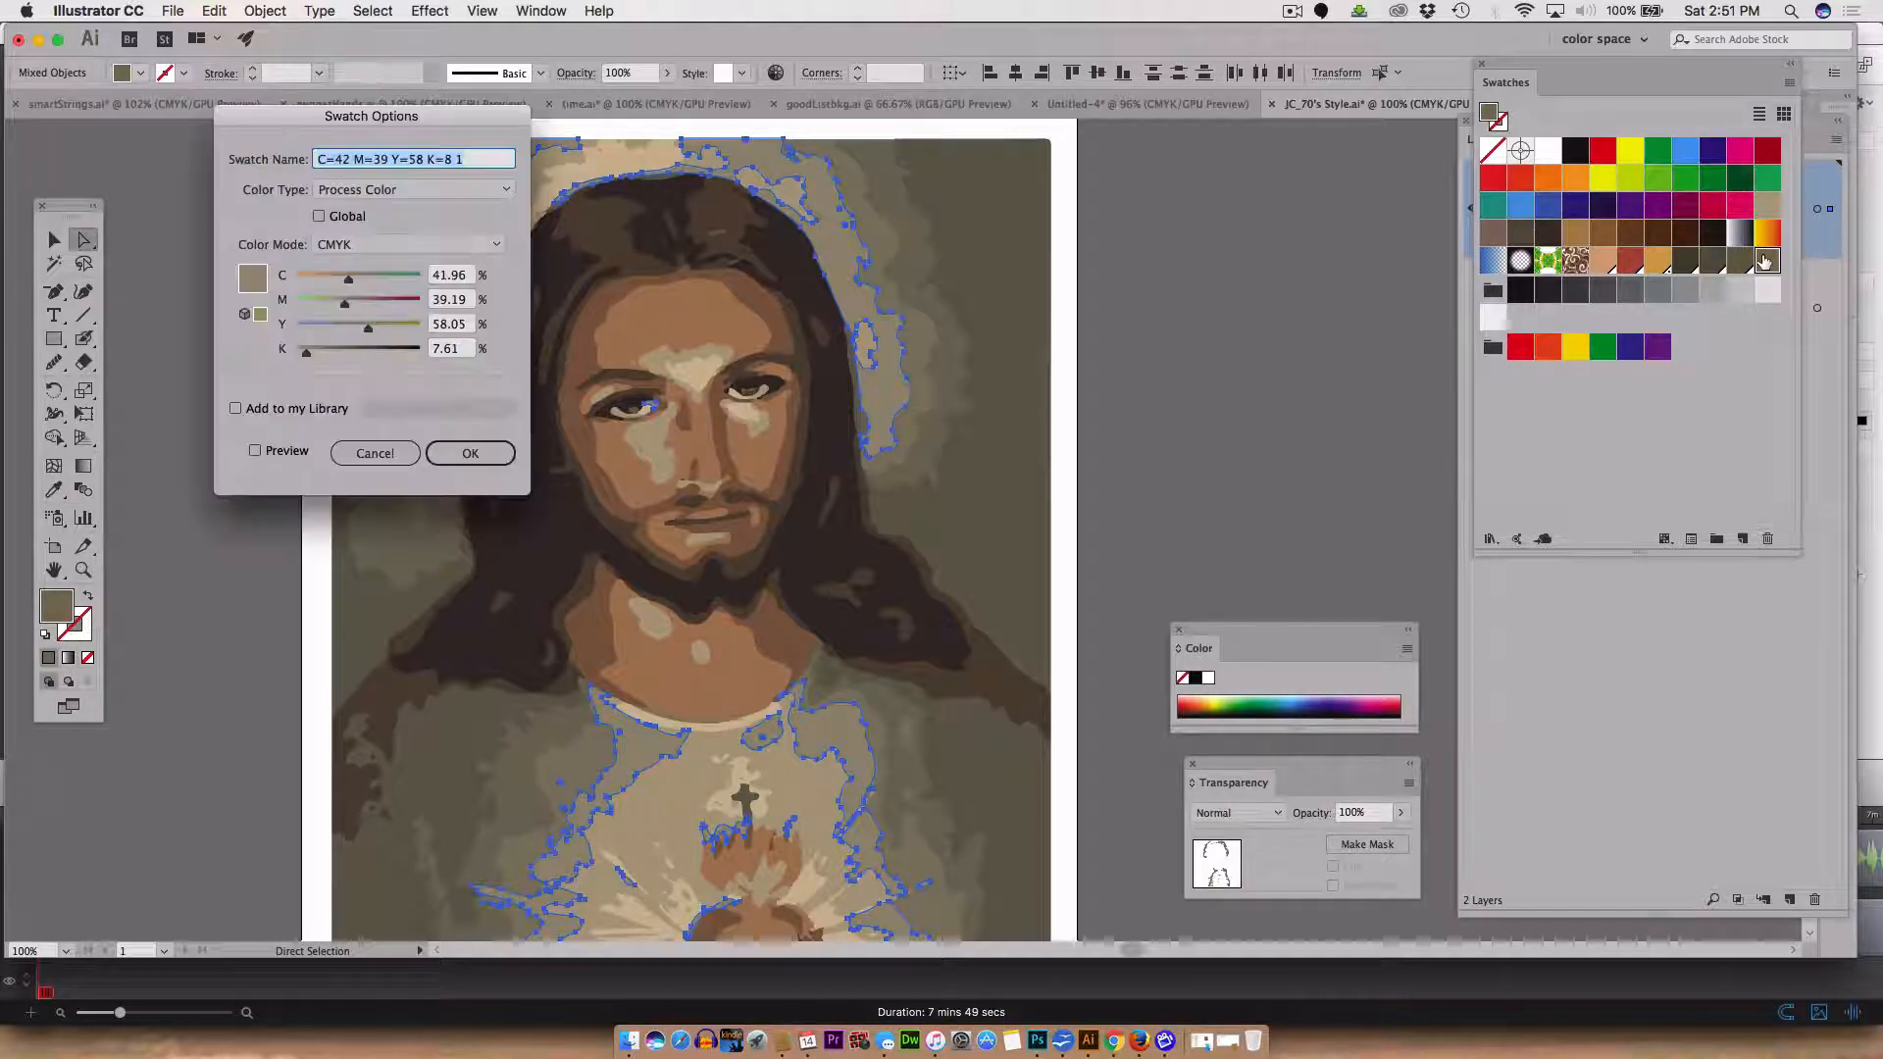
{"action": "left_click", "coordinate": [319, 217]}
{"action": "left_click", "coordinate": [470, 453]}
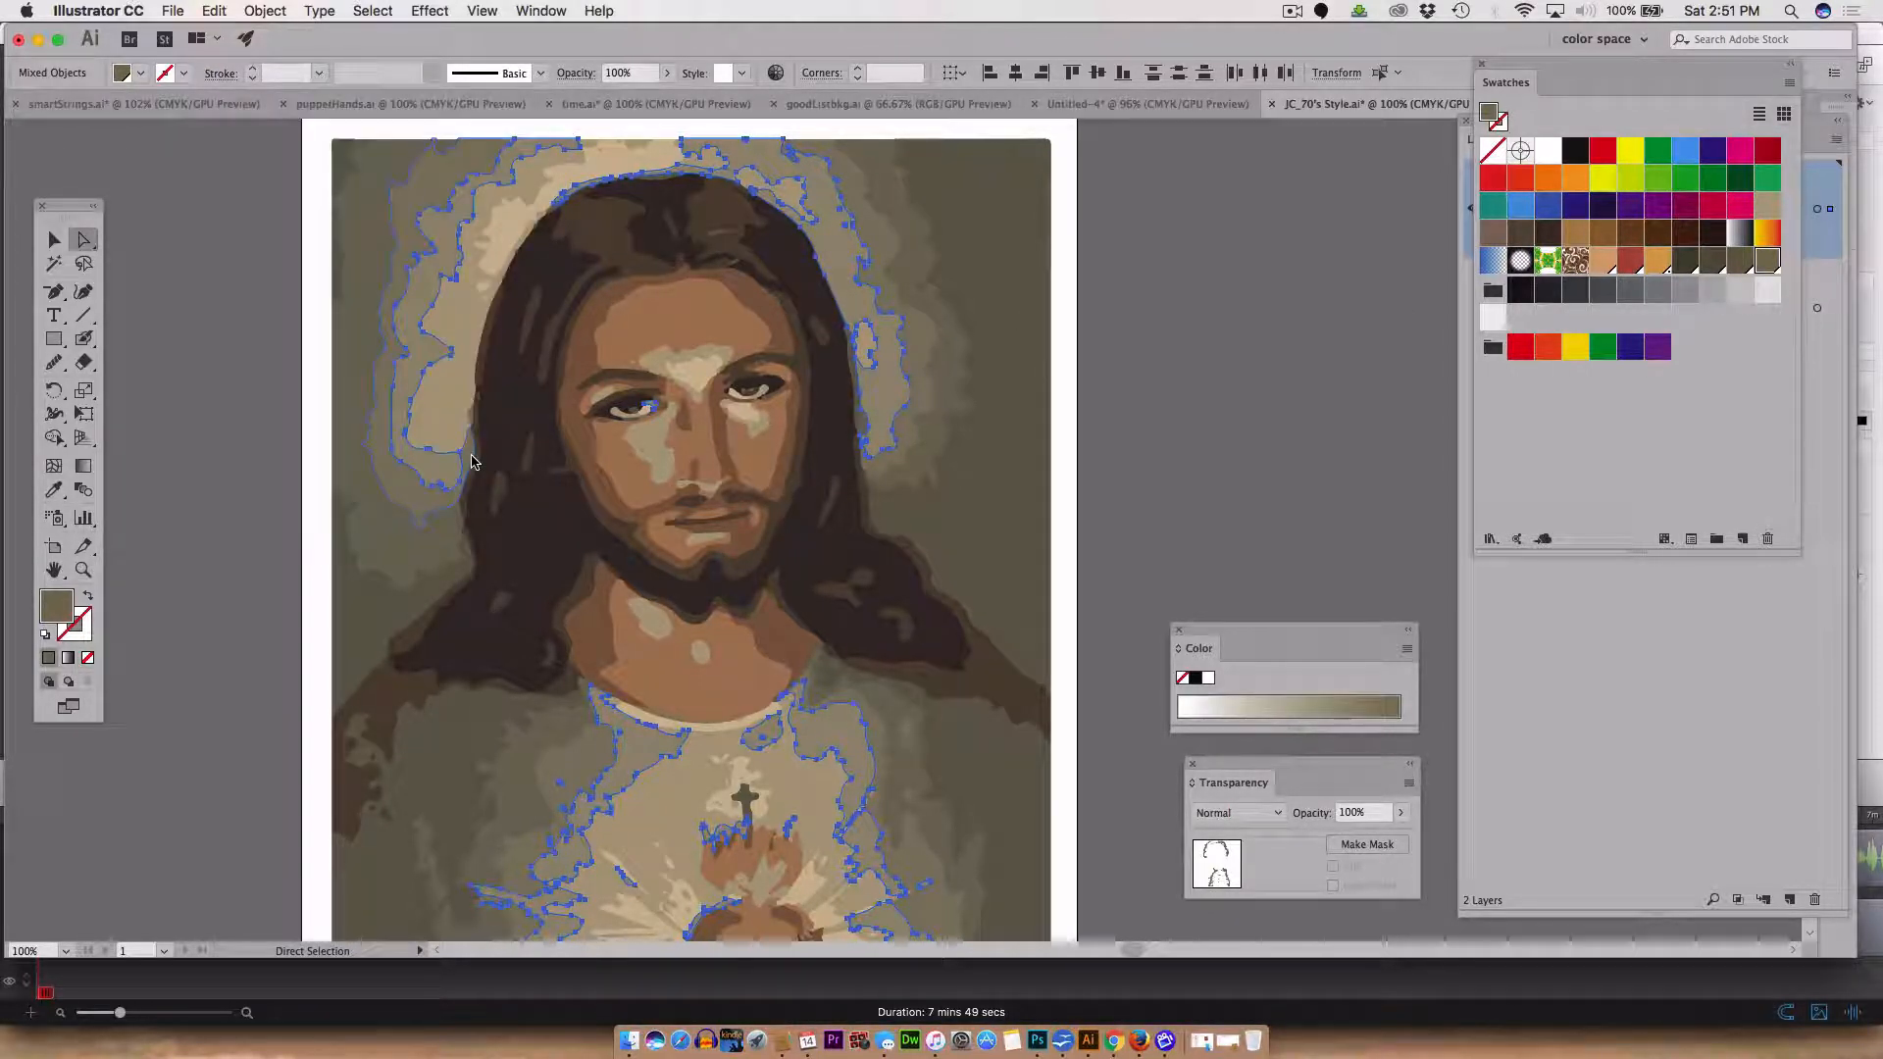
- Select all shapes matching the light tan halo band beside the hair by appearance, save their fill as a global swatch, and deselect
{"action": "left_click", "coordinate": [457, 317]}
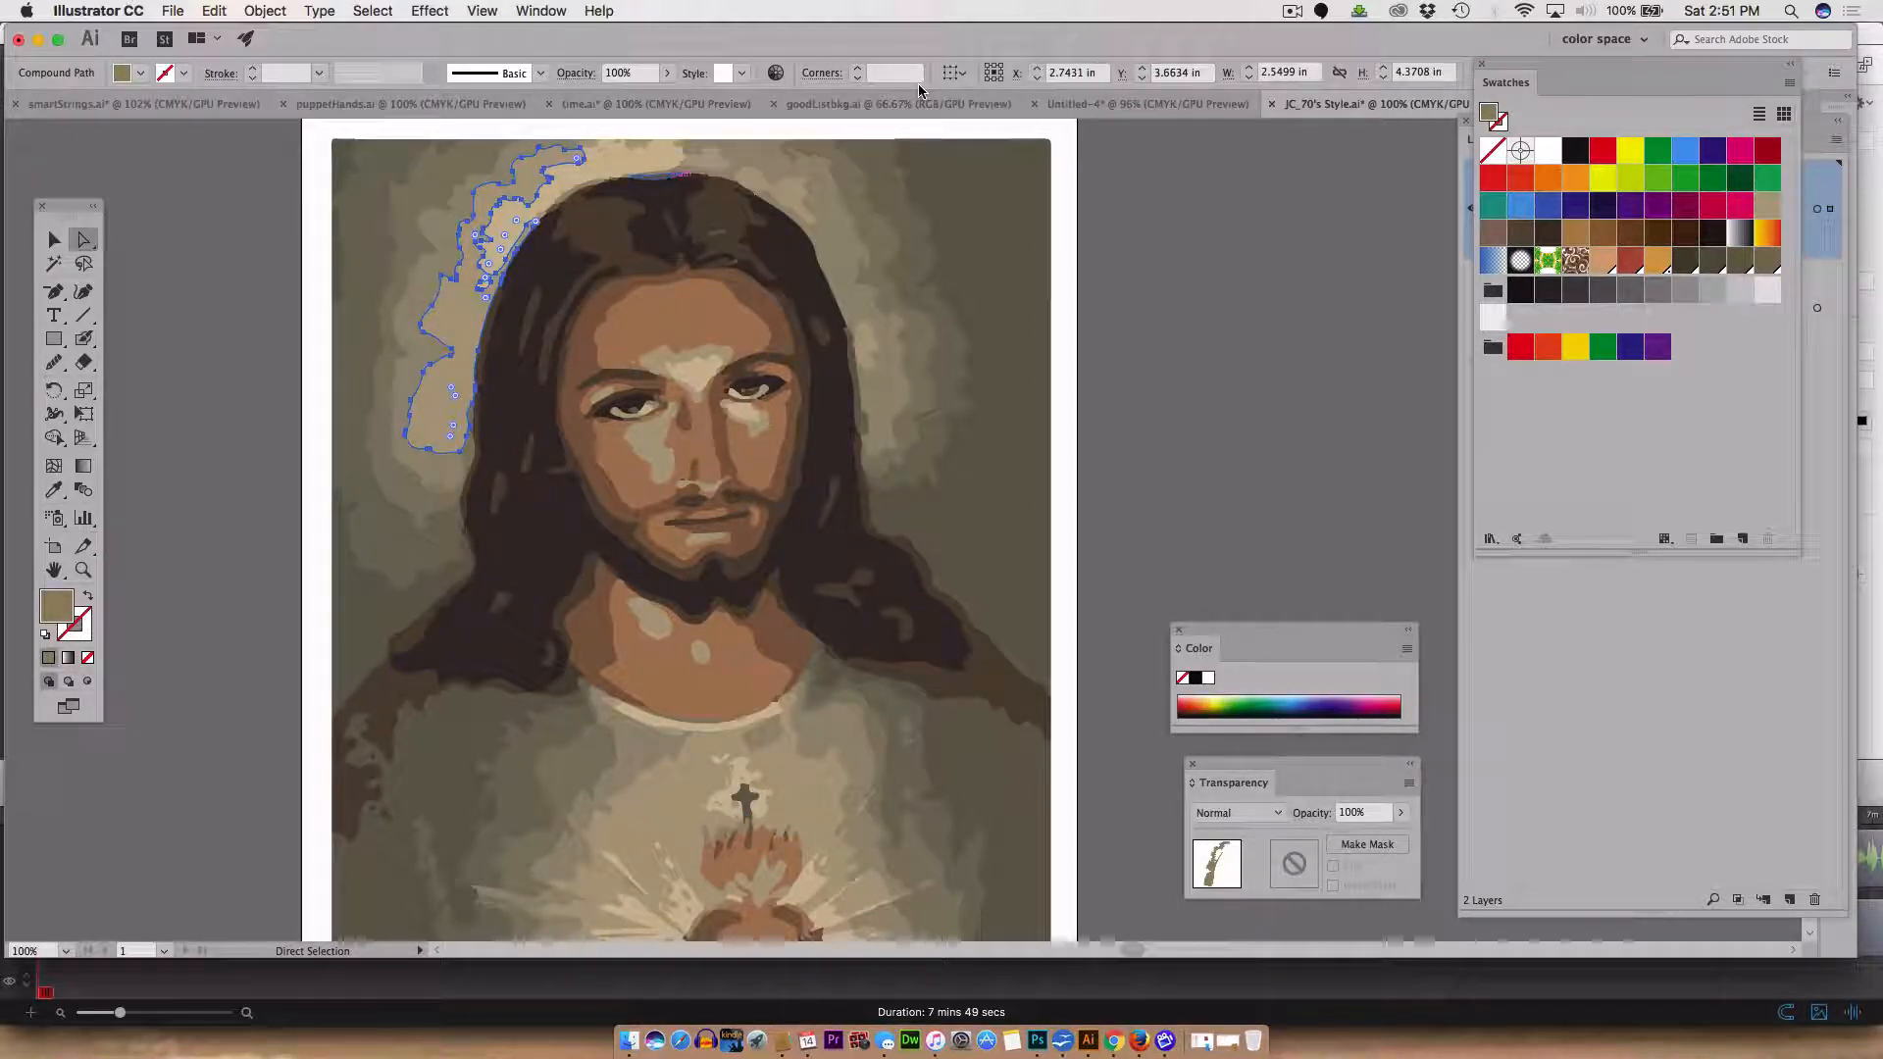
{"action": "left_click", "coordinate": [372, 11]}
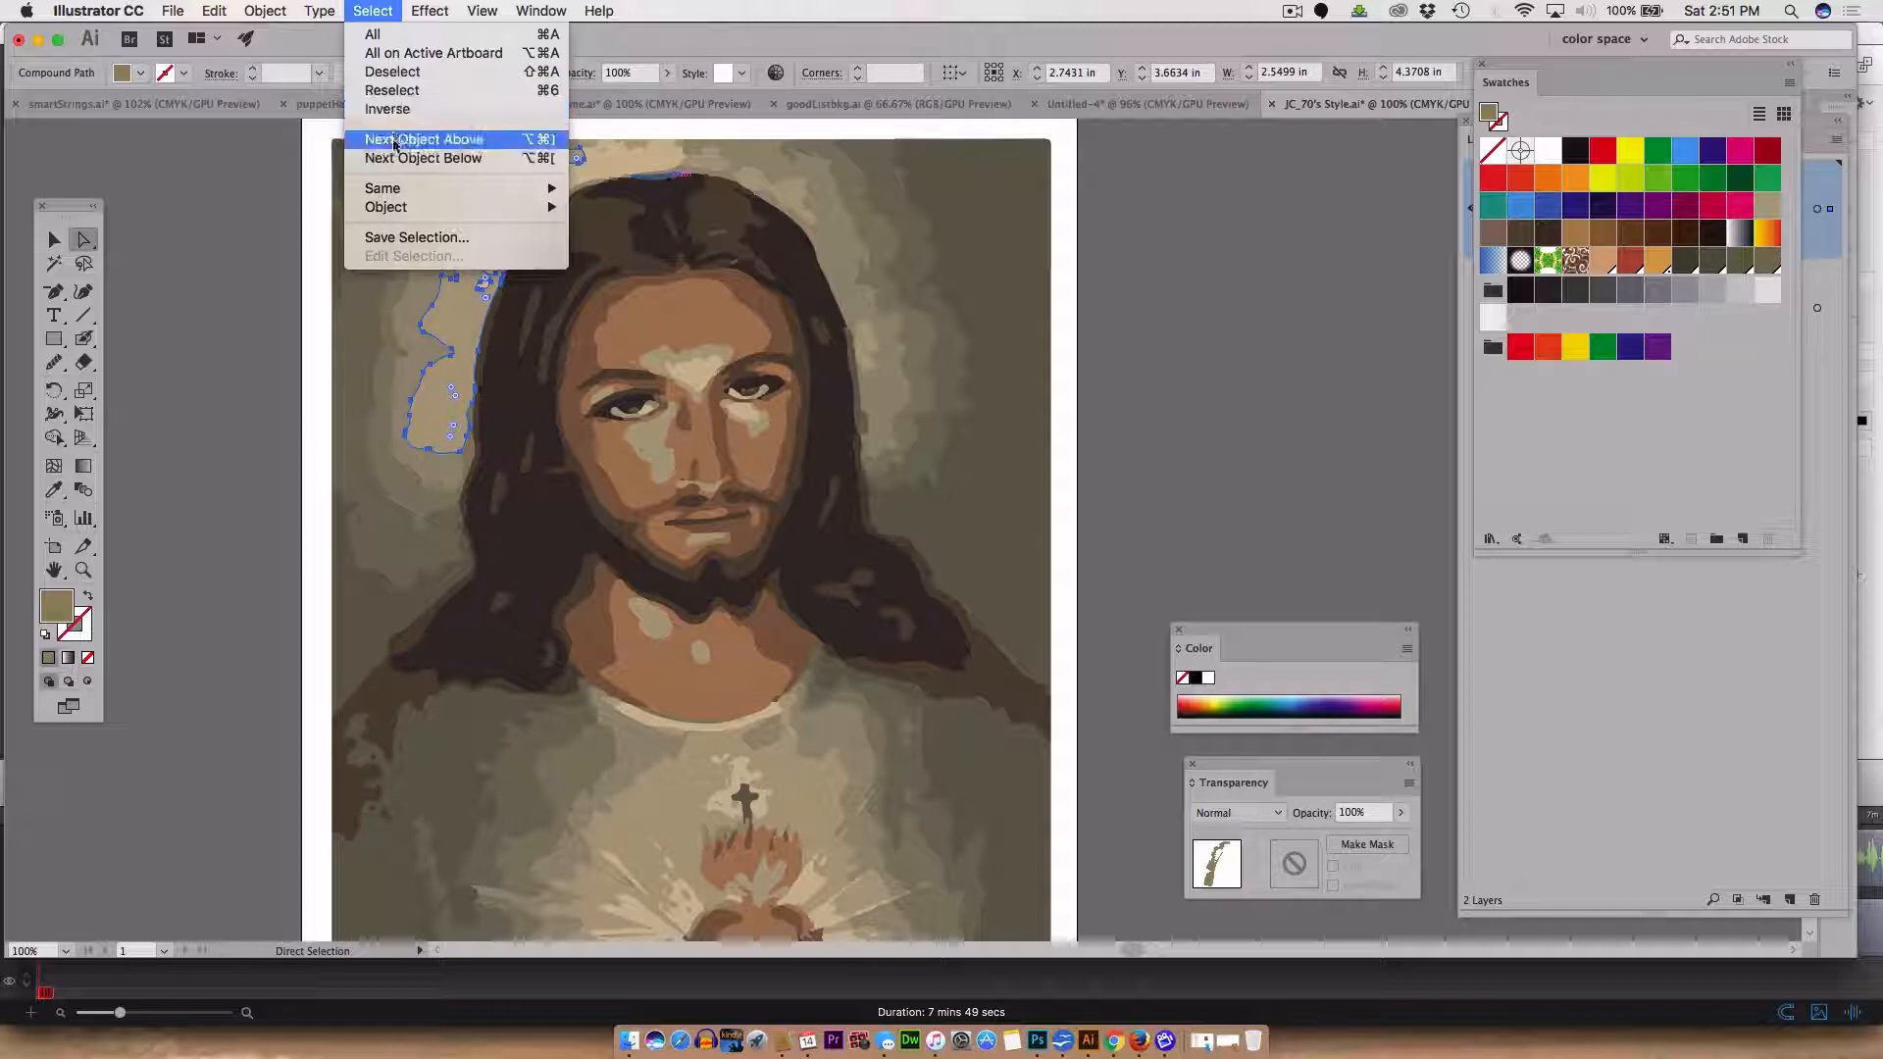
{"action": "mouse_move", "coordinate": [392, 188]}
{"action": "left_click", "coordinate": [667, 191]}
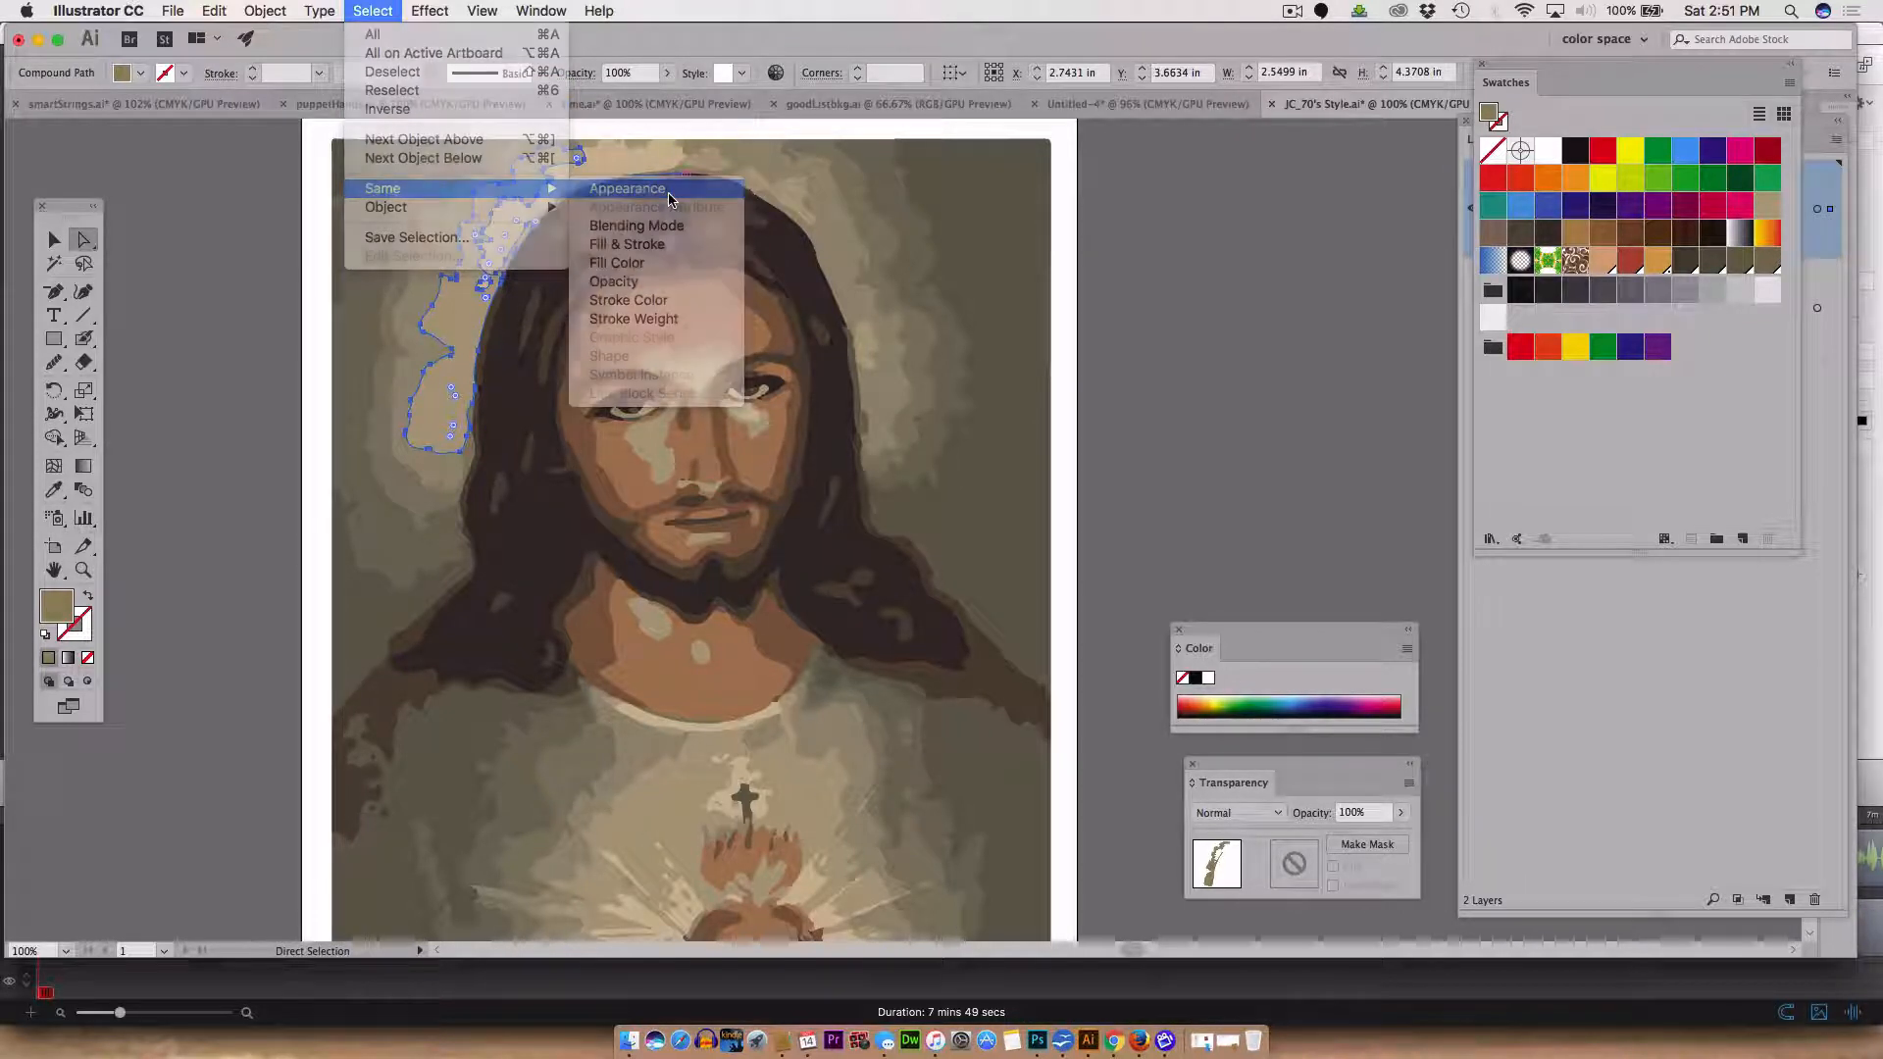
{"action": "left_click_drag", "start_coordinate": [1489, 113], "coordinate": [1785, 276]}
{"action": "double_click", "coordinate": [1492, 289]}
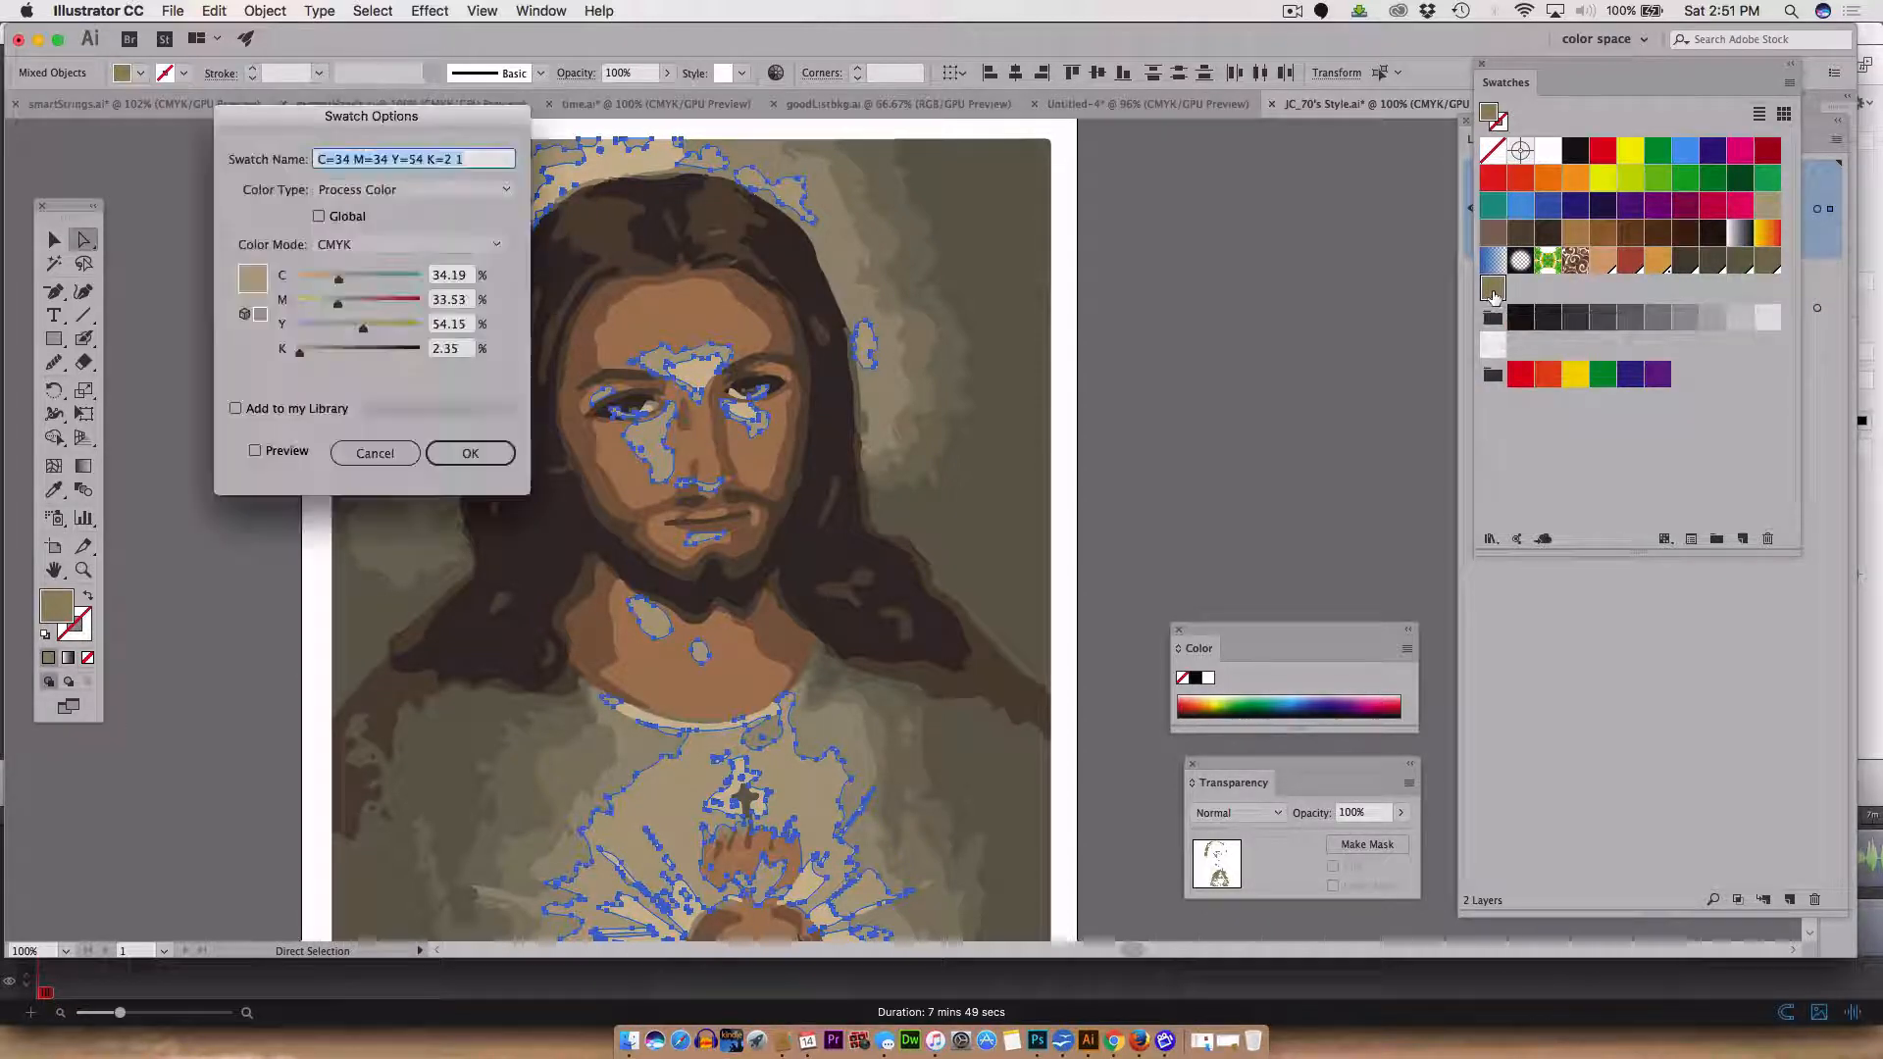
{"action": "left_click", "coordinate": [318, 216]}
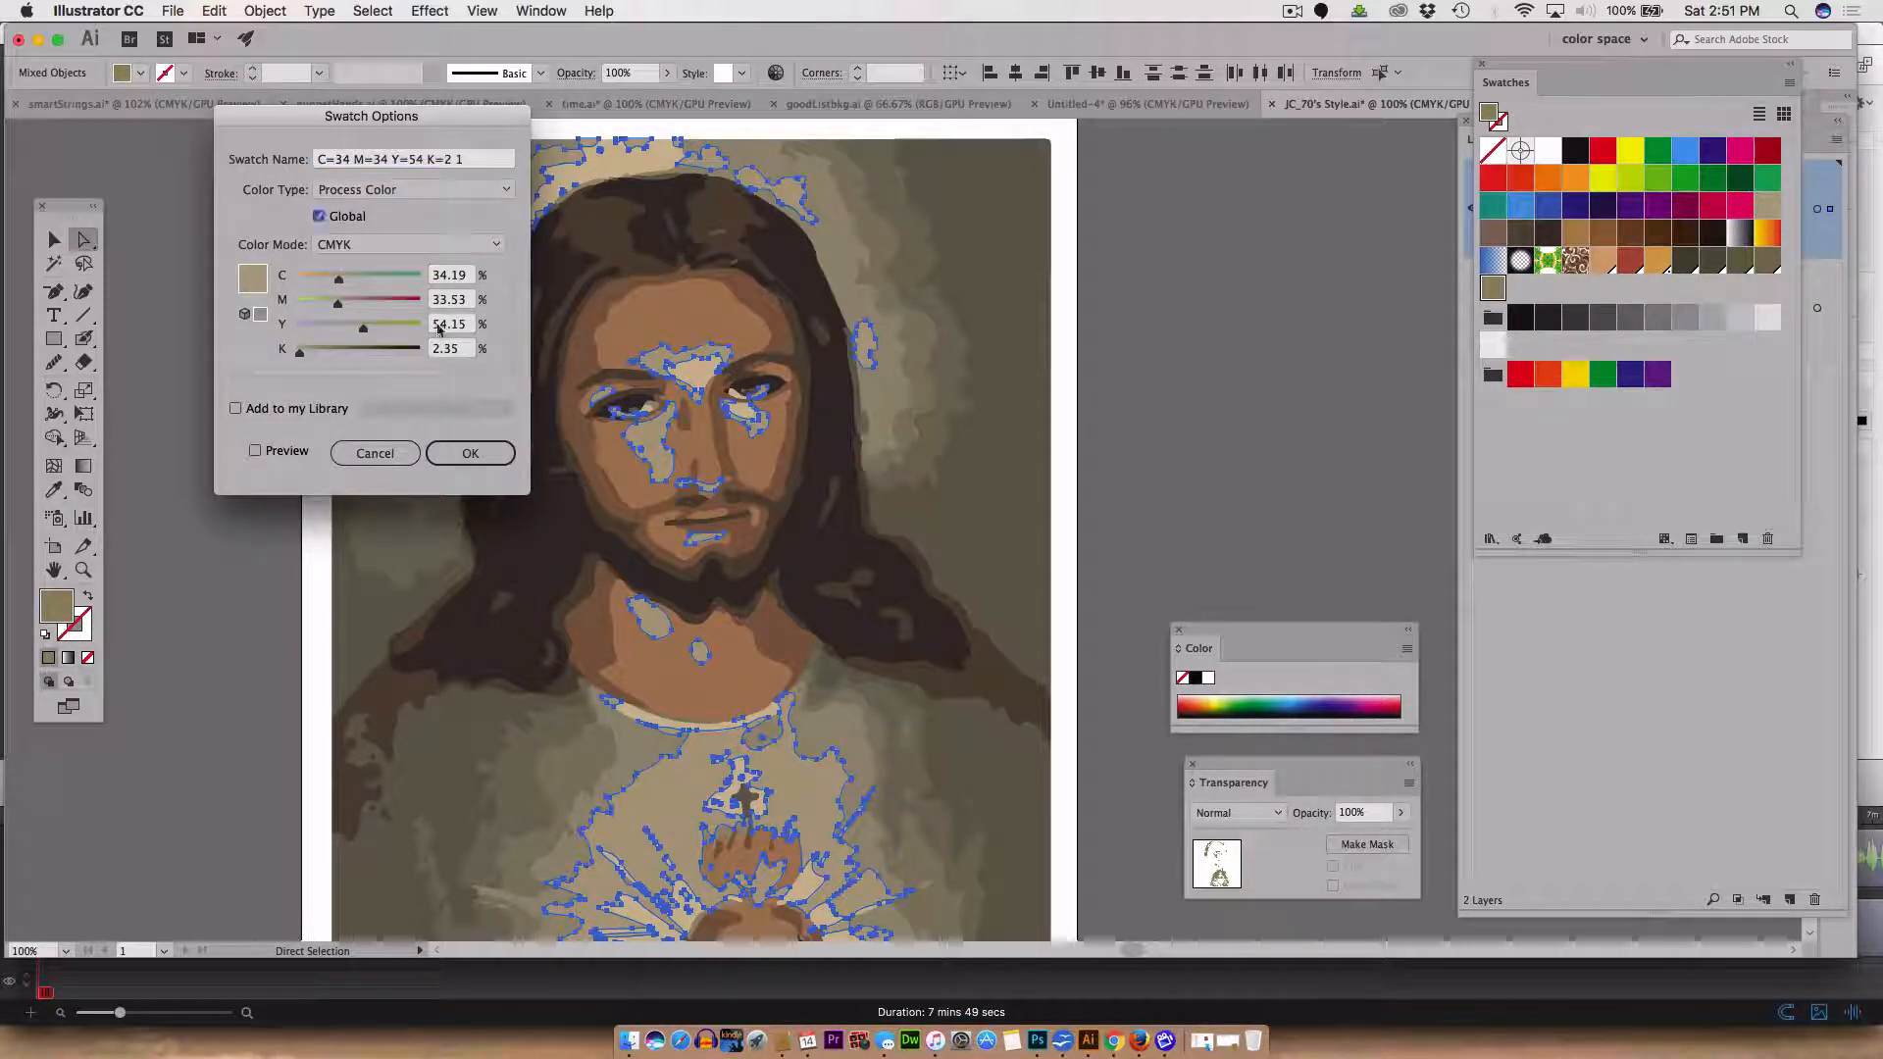
{"action": "left_click", "coordinate": [478, 456]}
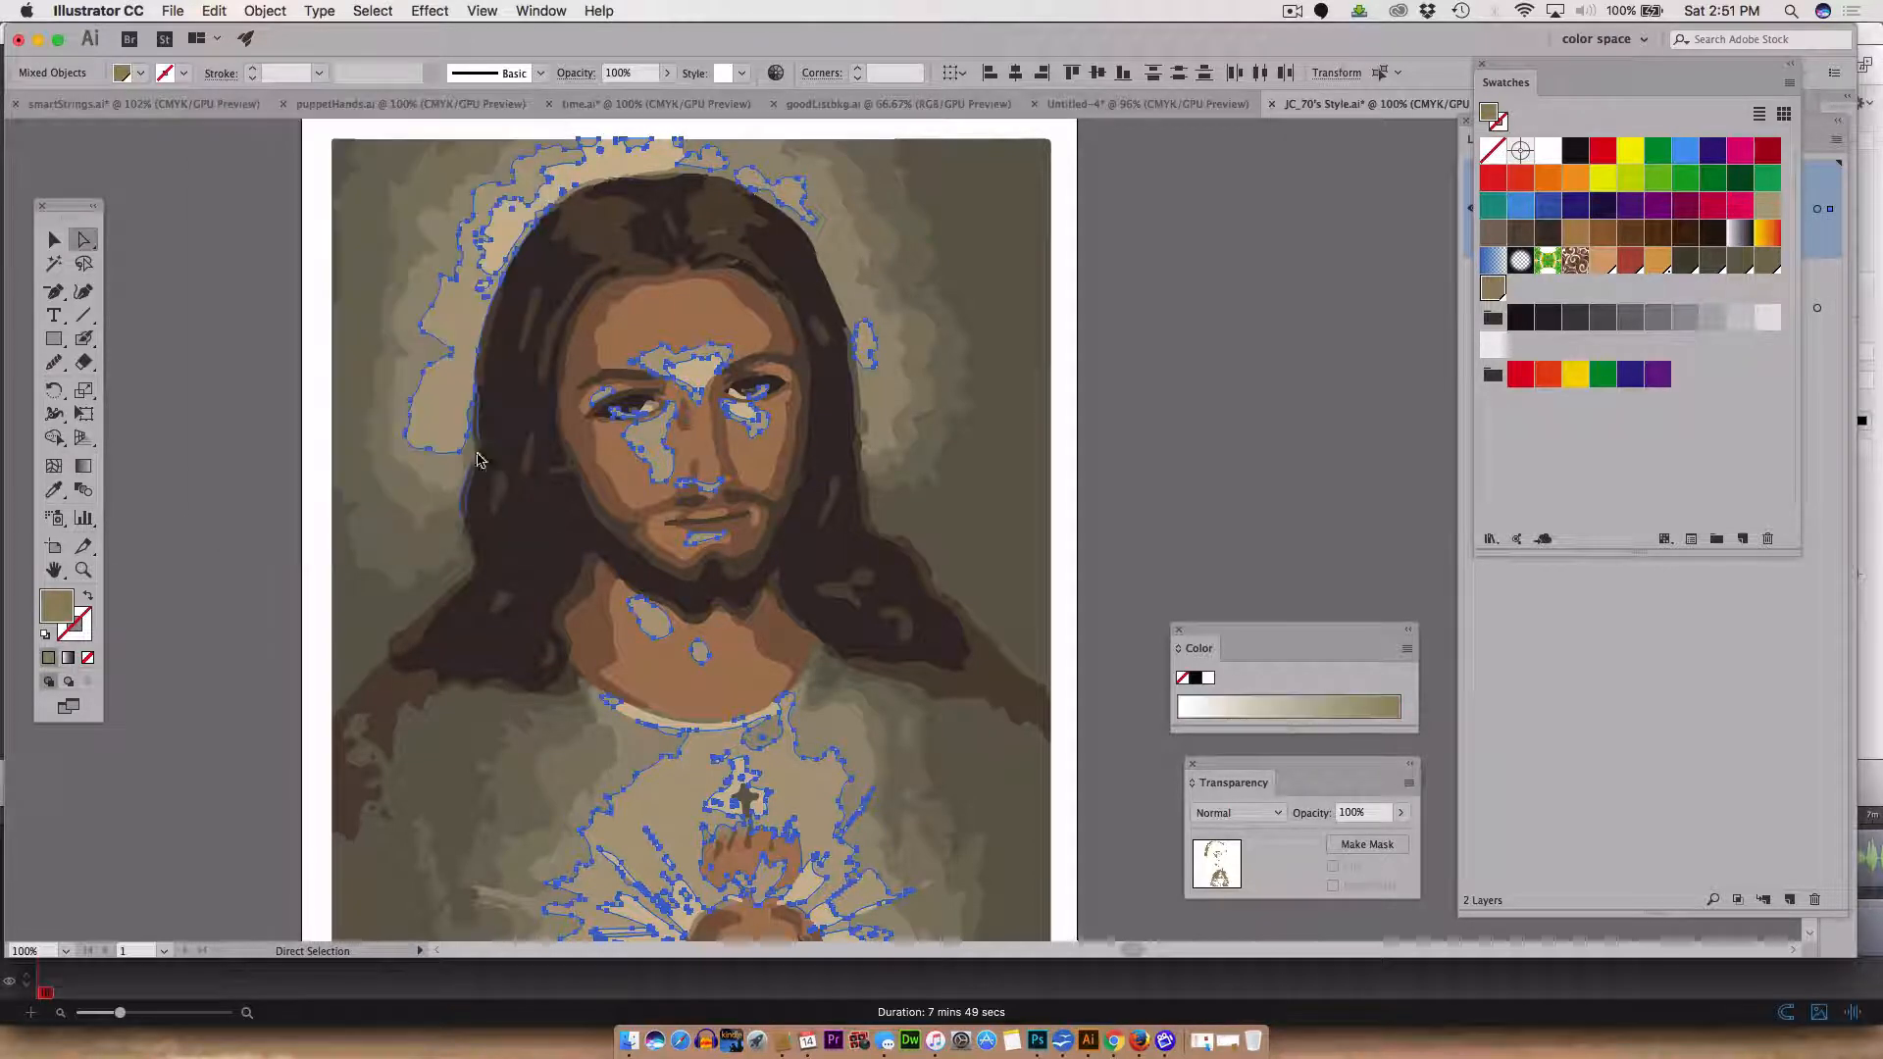
{"action": "left_click", "coordinate": [1219, 422]}
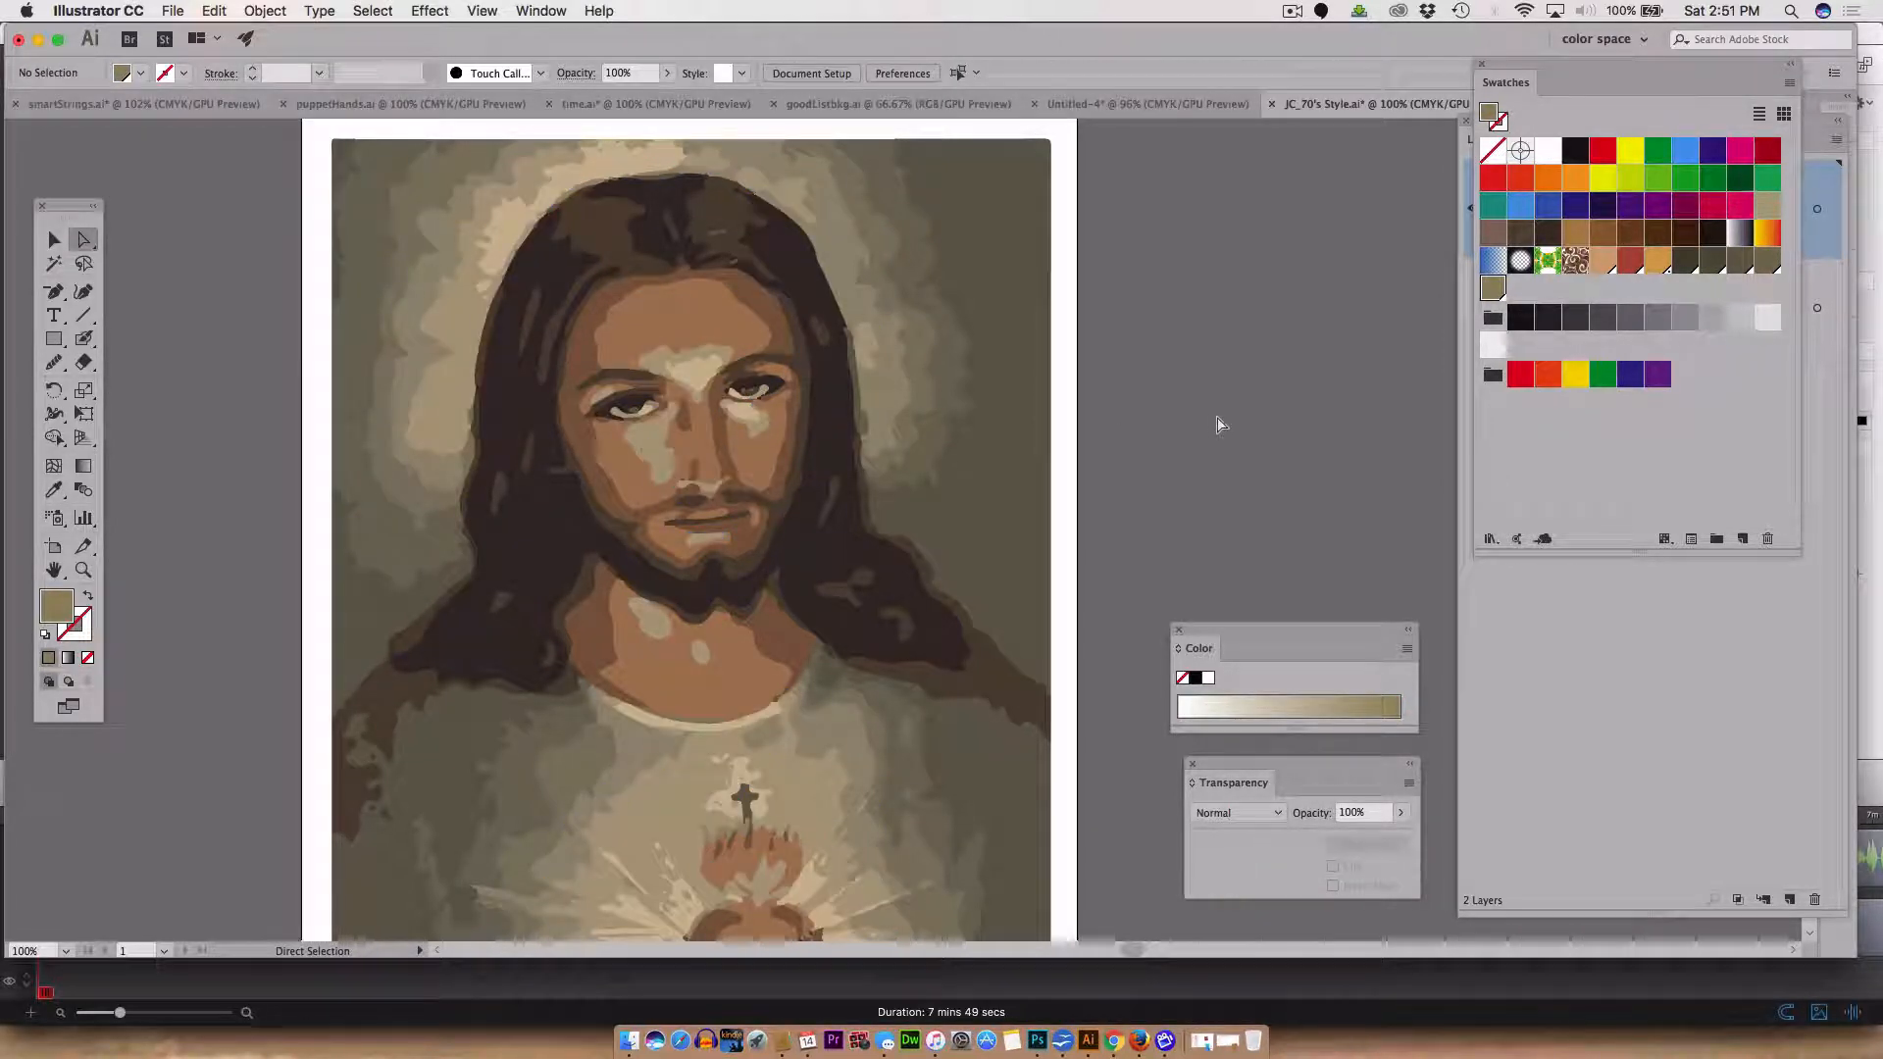
{"action": "left_click", "coordinate": [1292, 11]}
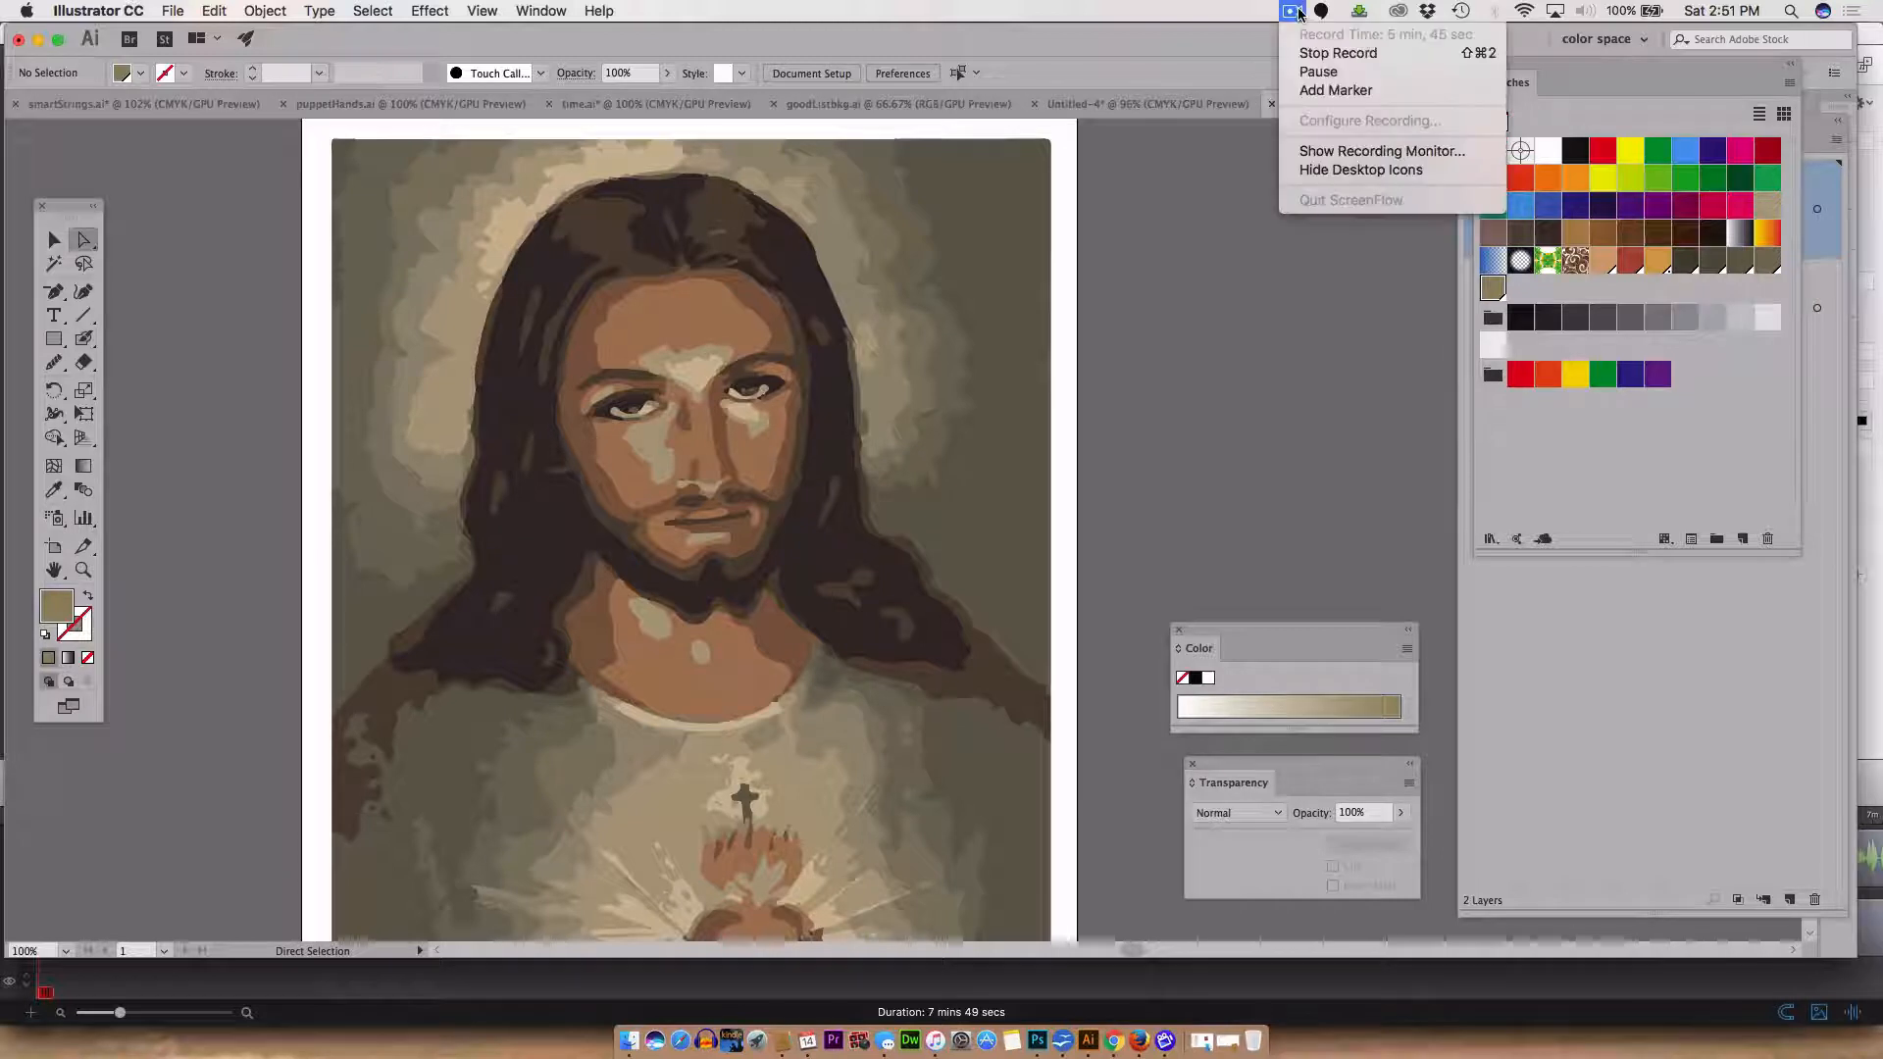
{"action": "left_click", "coordinate": [1317, 72]}
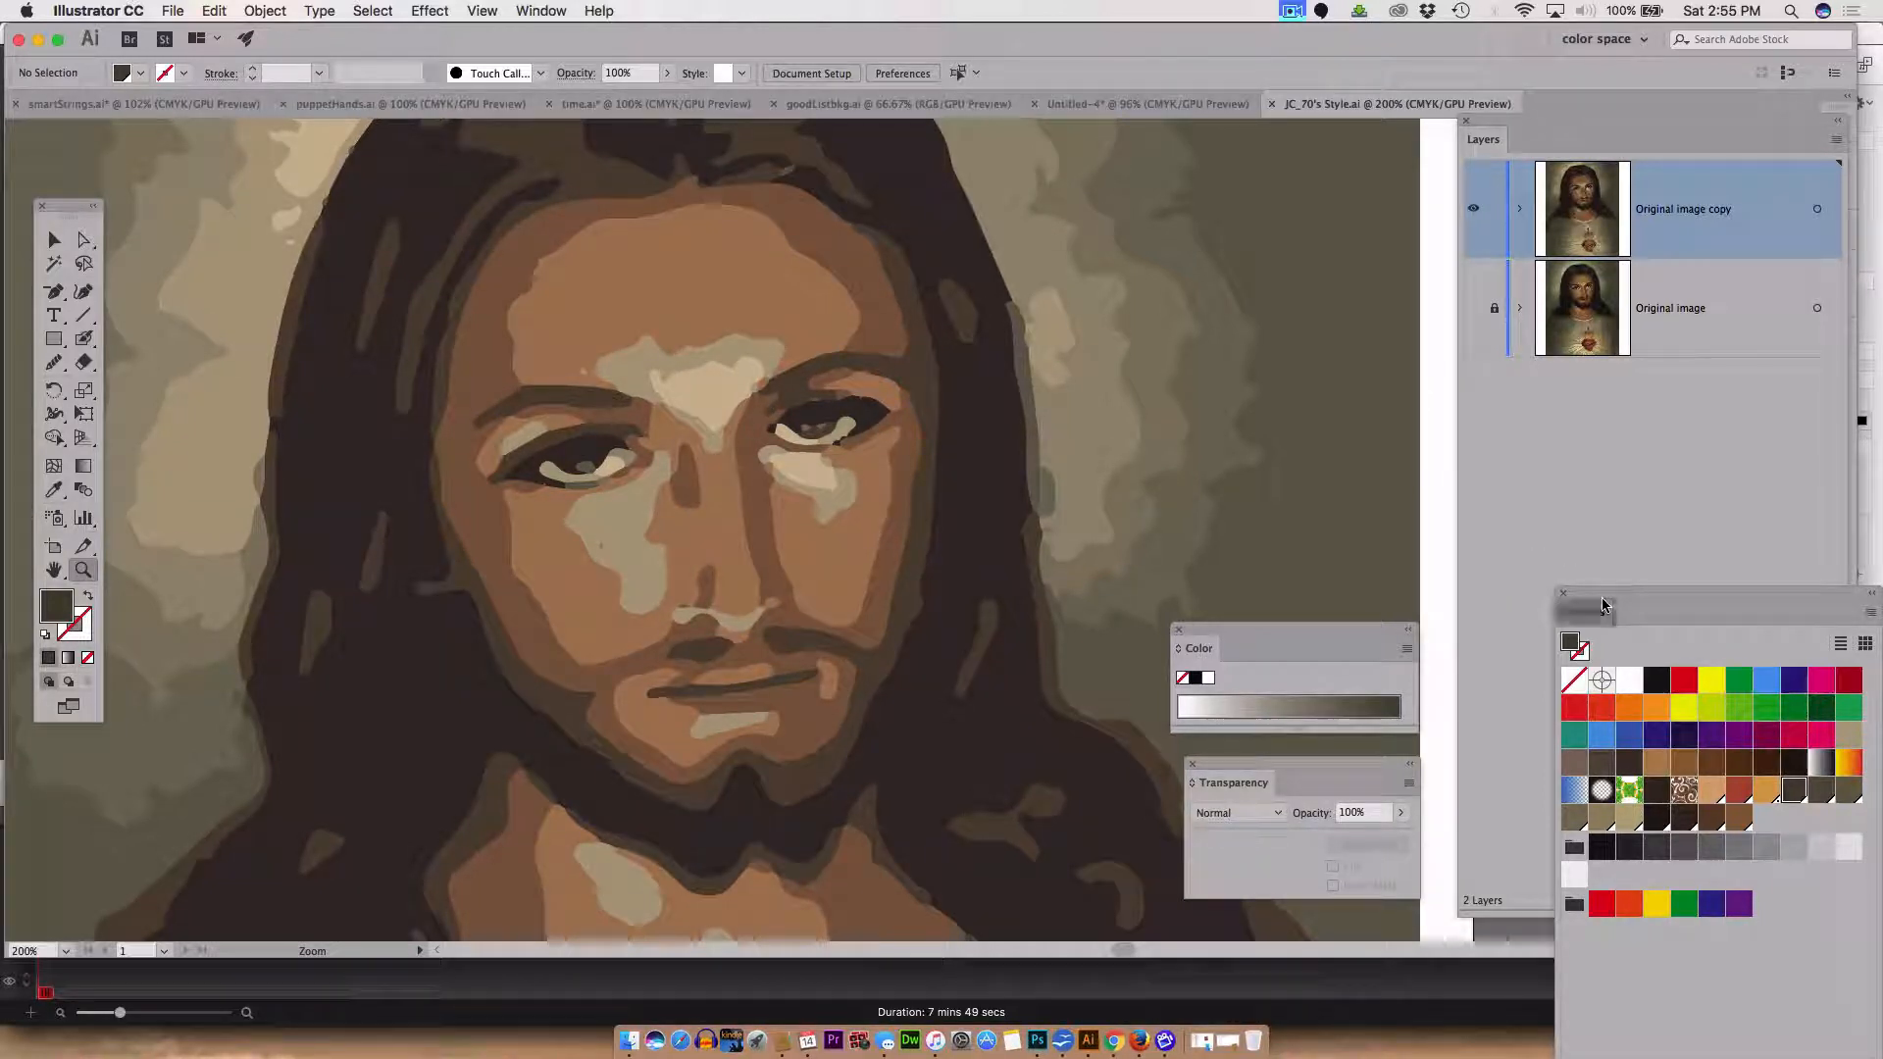
- Place the Swatches panel beside the portrait and bring the whole face and chest into view
{"action": "left_click_drag", "start_coordinate": [1602, 605], "coordinate": [1271, 272]}
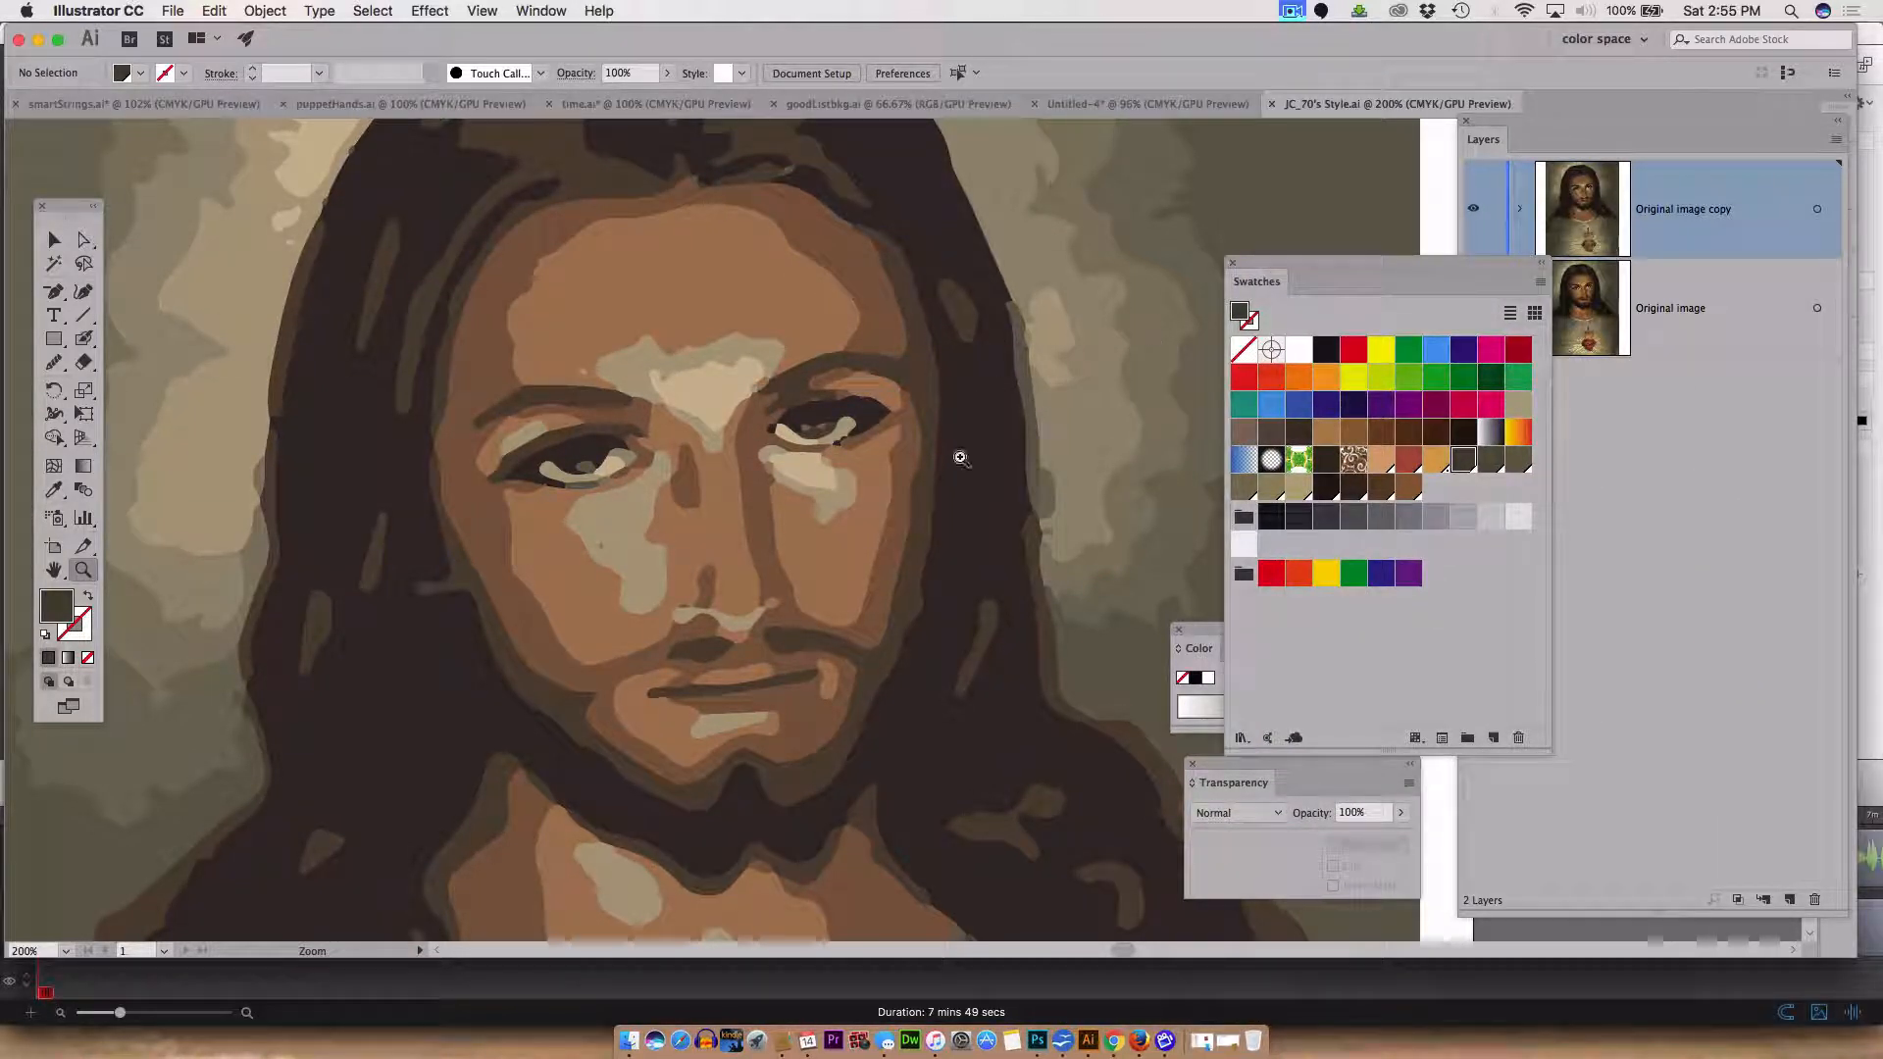
{"action": "key", "text": "super+0"}
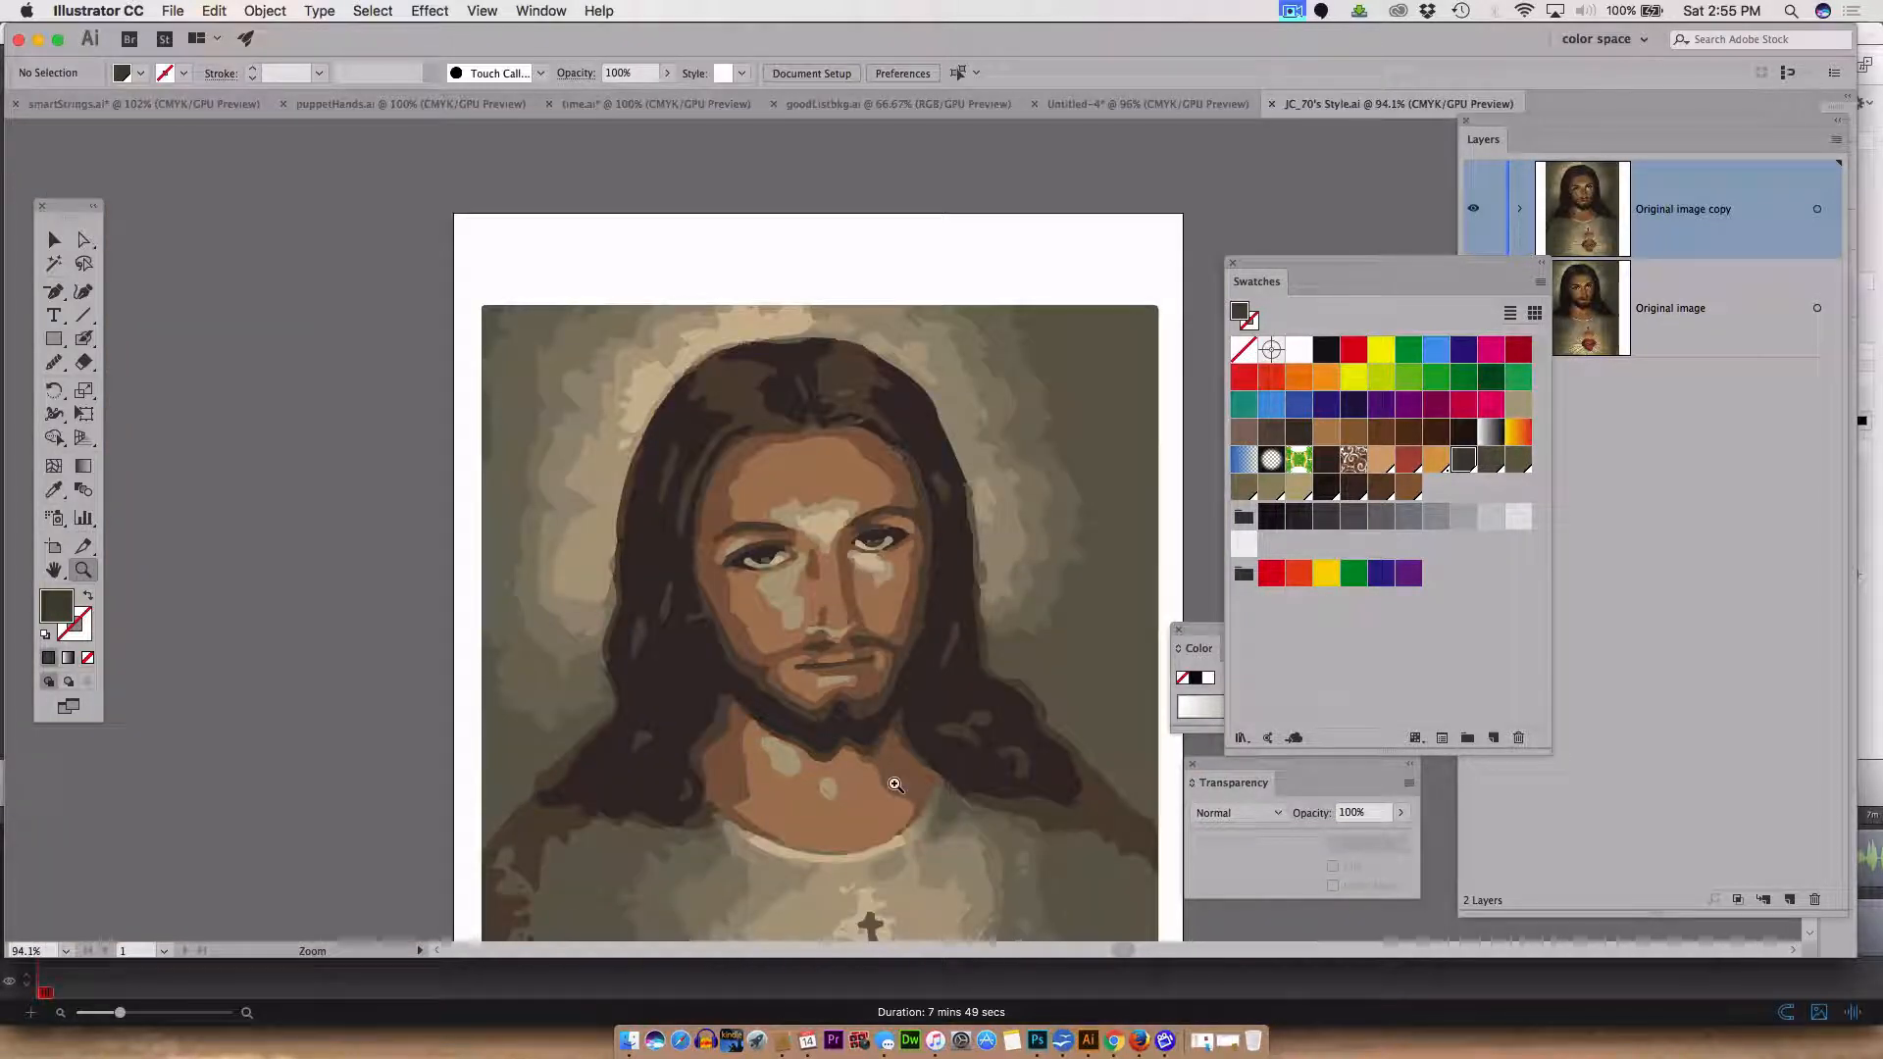
{"action": "scroll", "coordinate": [895, 784], "scroll_direction": "down", "scroll_amount": 5}
{"action": "scroll", "coordinate": [895, 784], "scroll_direction": "right", "scroll_amount": 2}
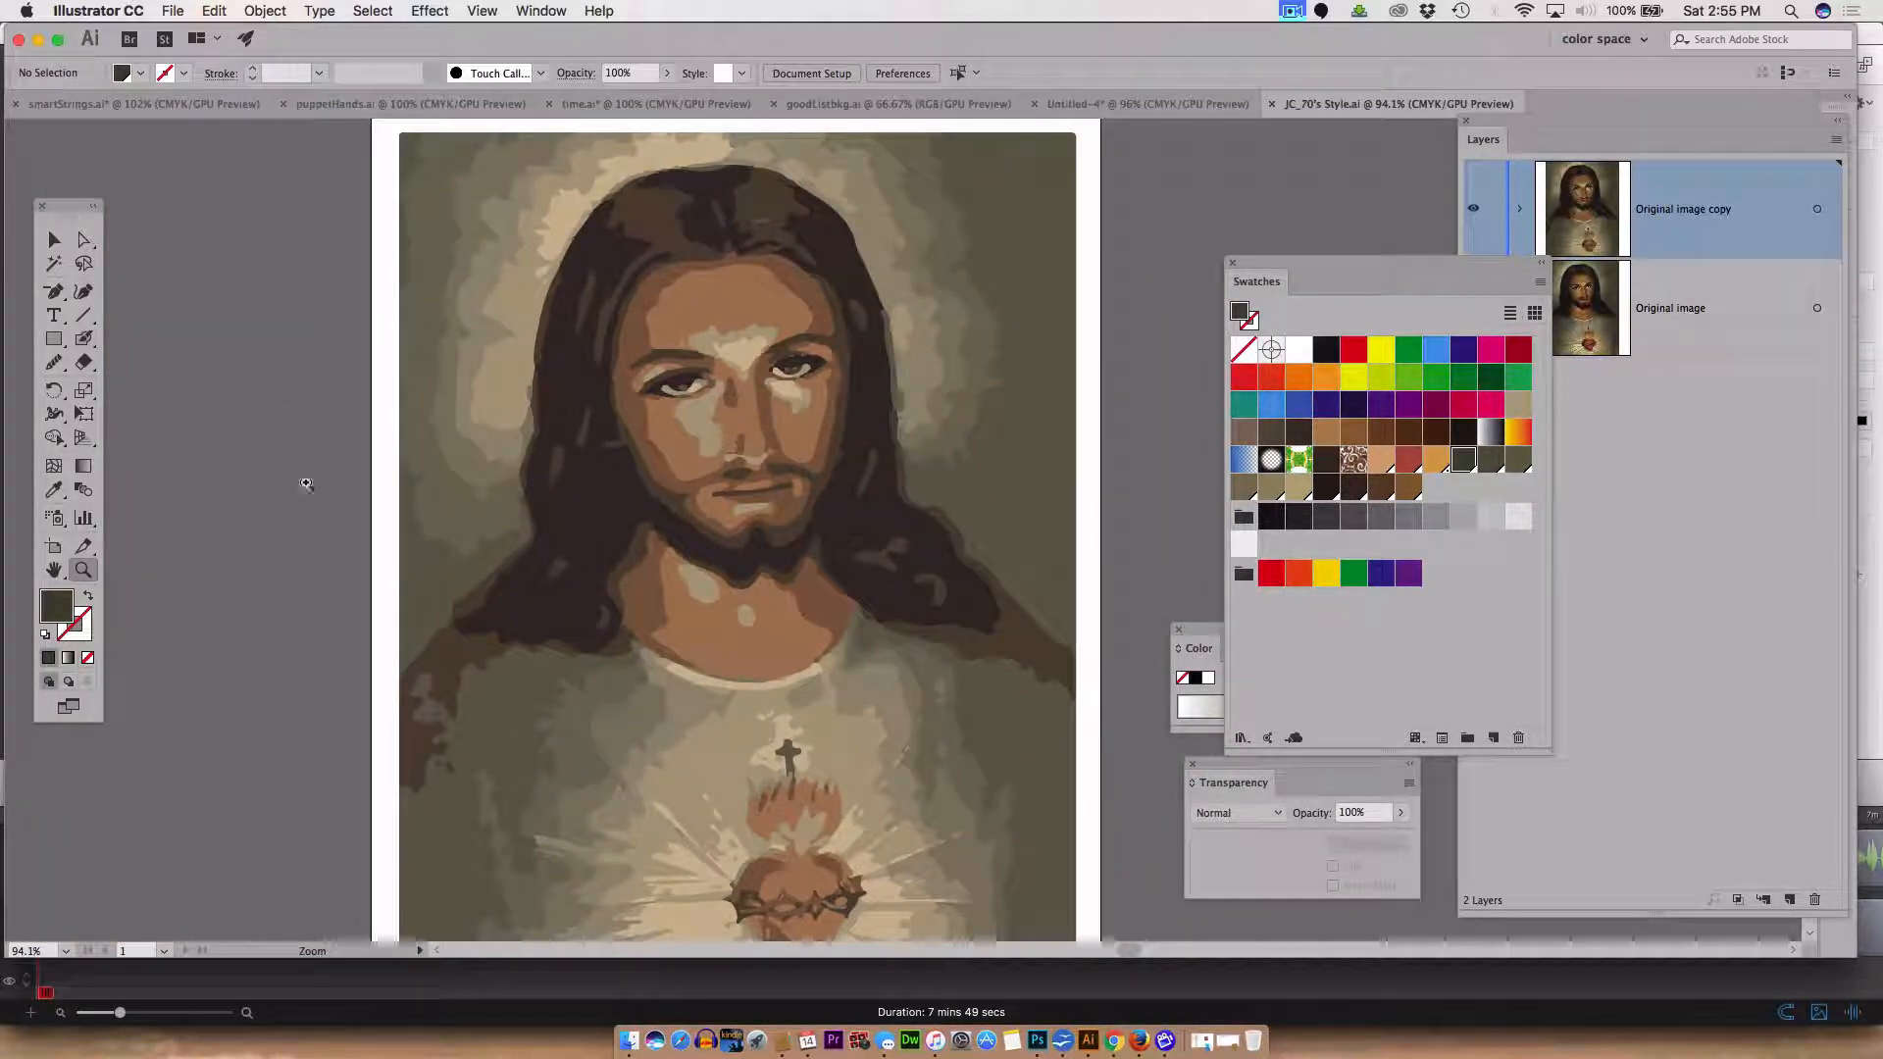
- Check which swatch fills the dark olive background shape at the portrait's upper-right edge, and deselect it
{"action": "left_click", "coordinate": [54, 239]}
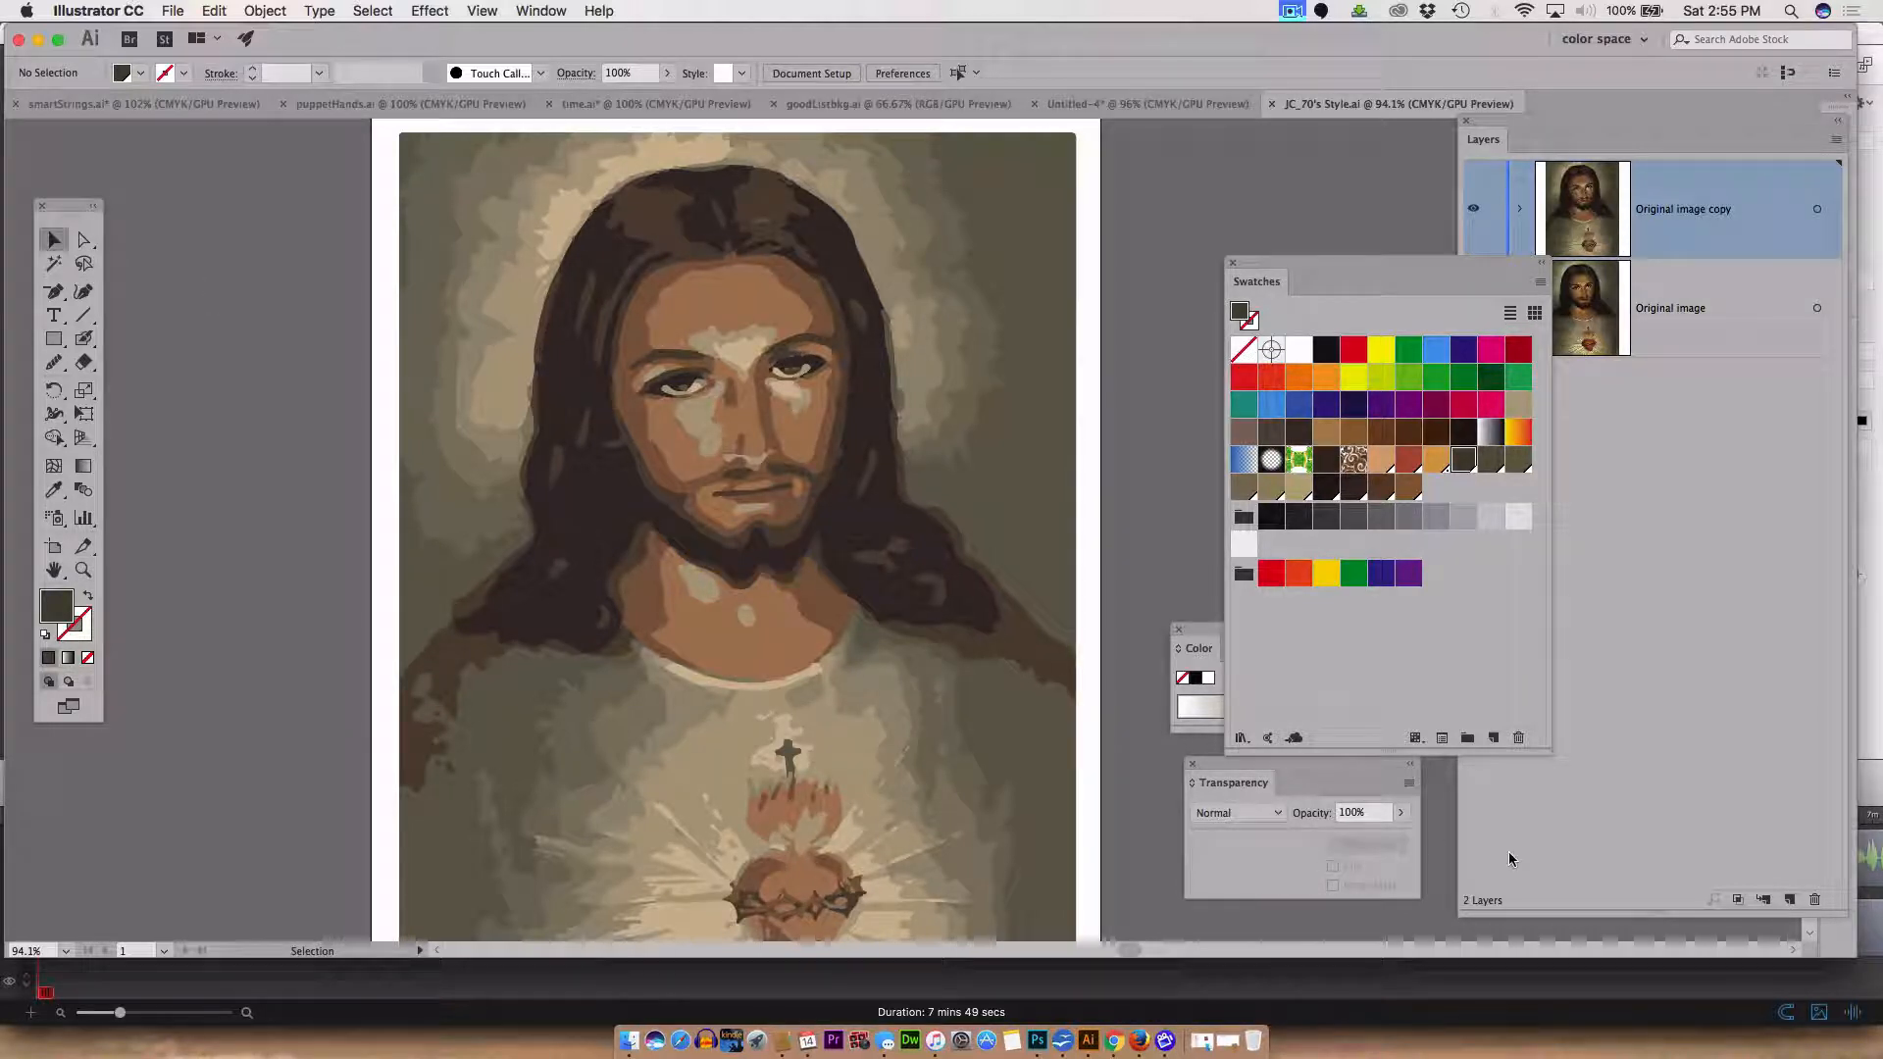
{"action": "left_click", "coordinate": [1002, 211]}
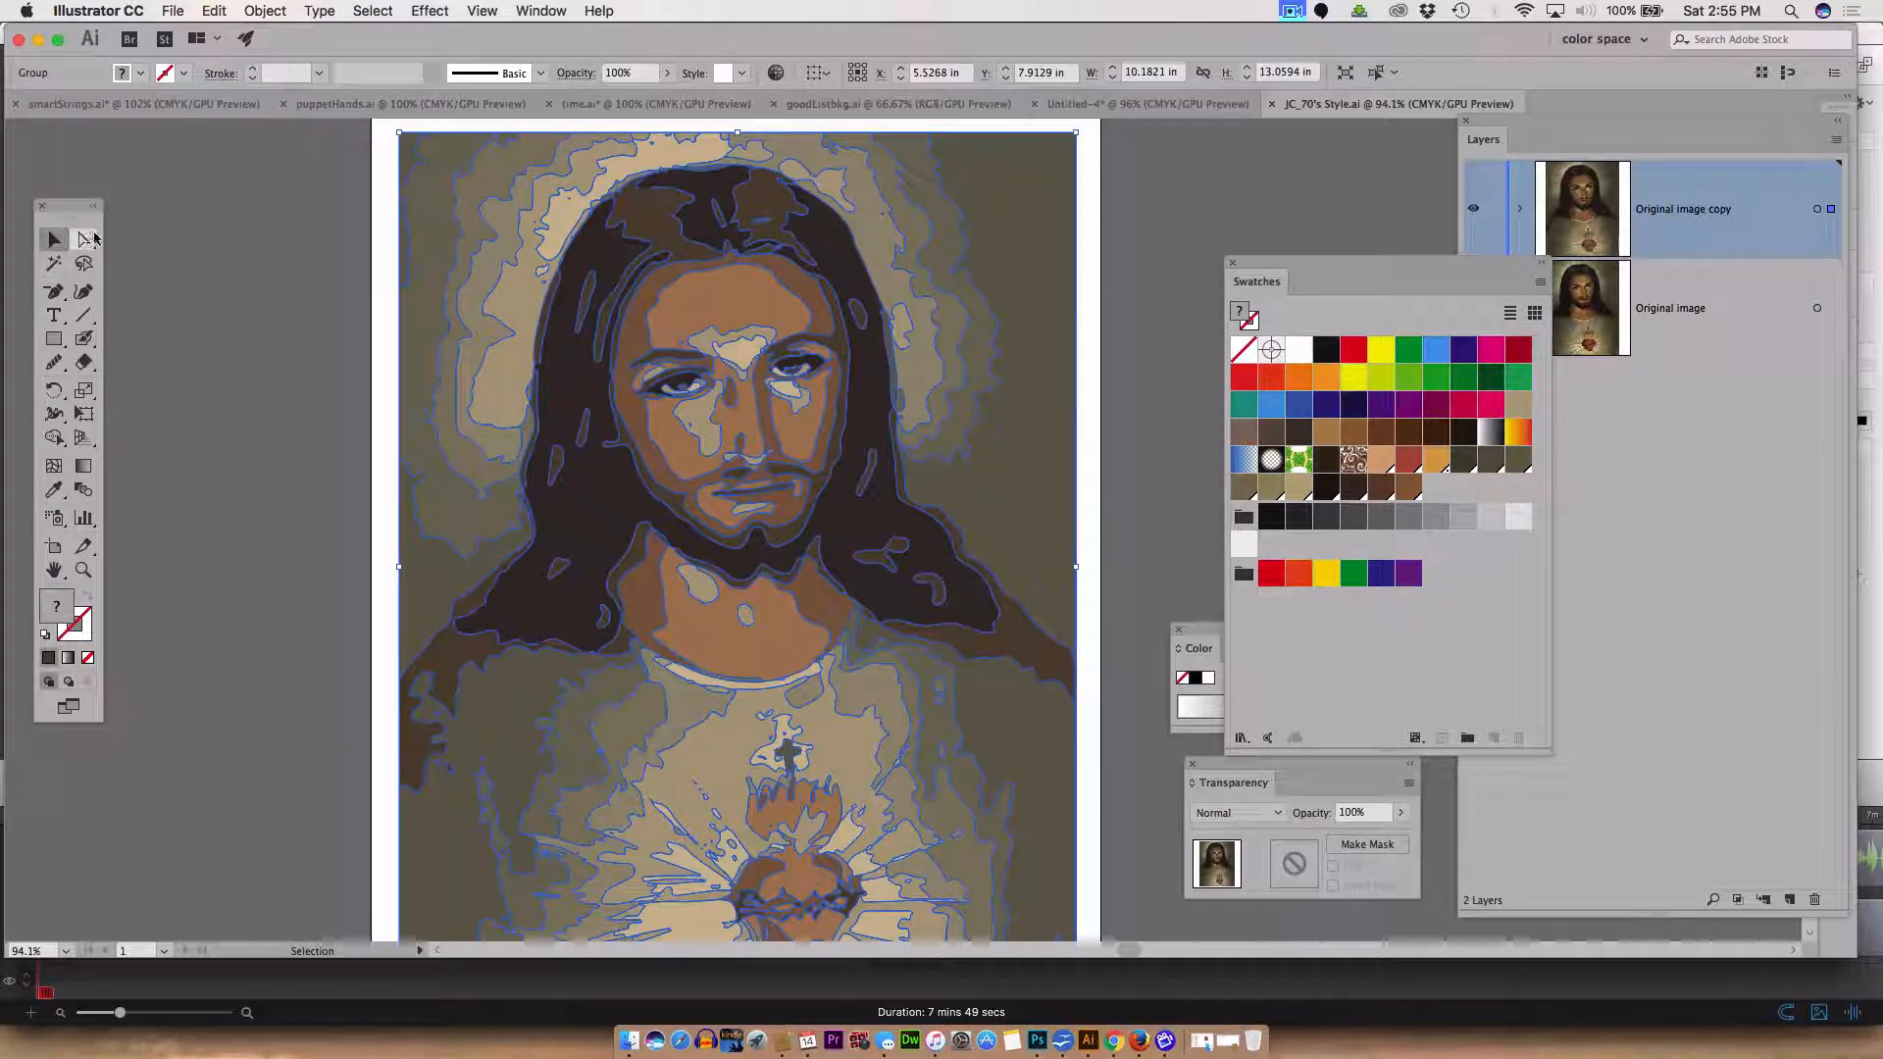
{"action": "left_click", "coordinate": [85, 239]}
{"action": "left_click", "coordinate": [1029, 184]}
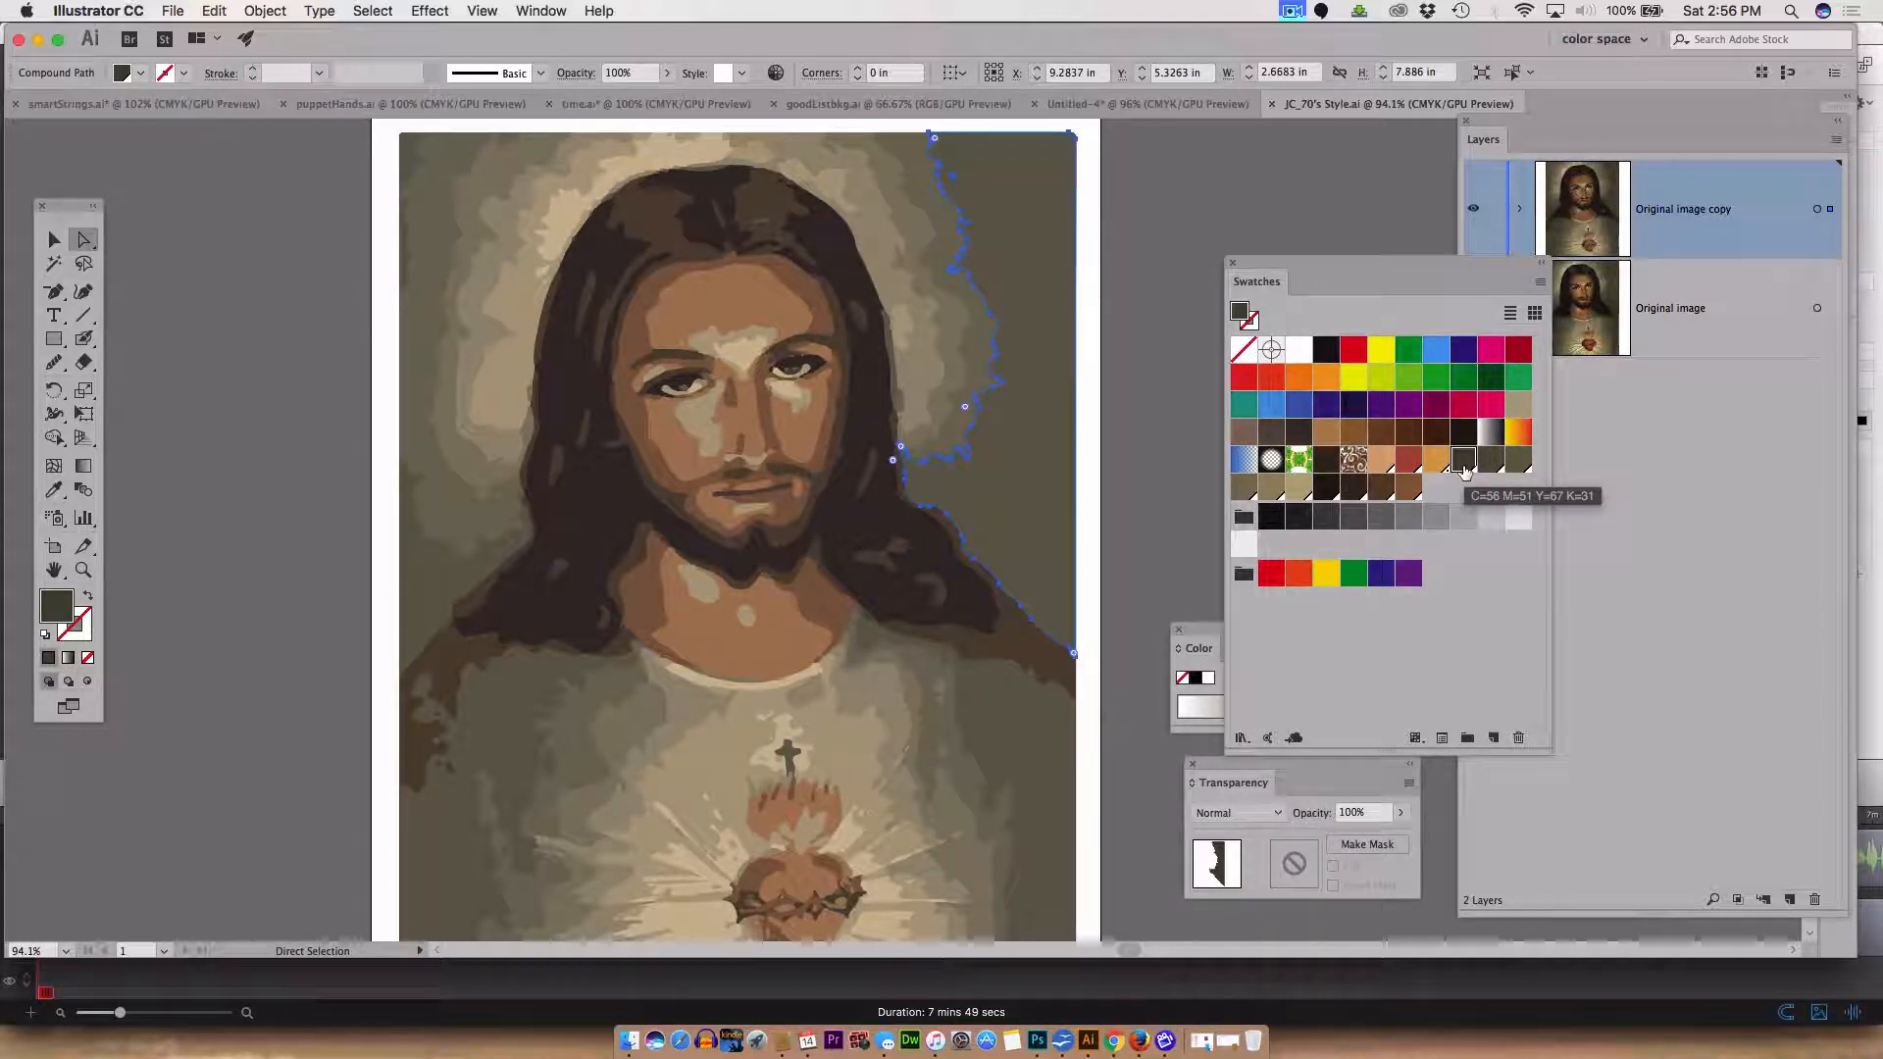
{"action": "left_click", "coordinate": [1130, 415]}
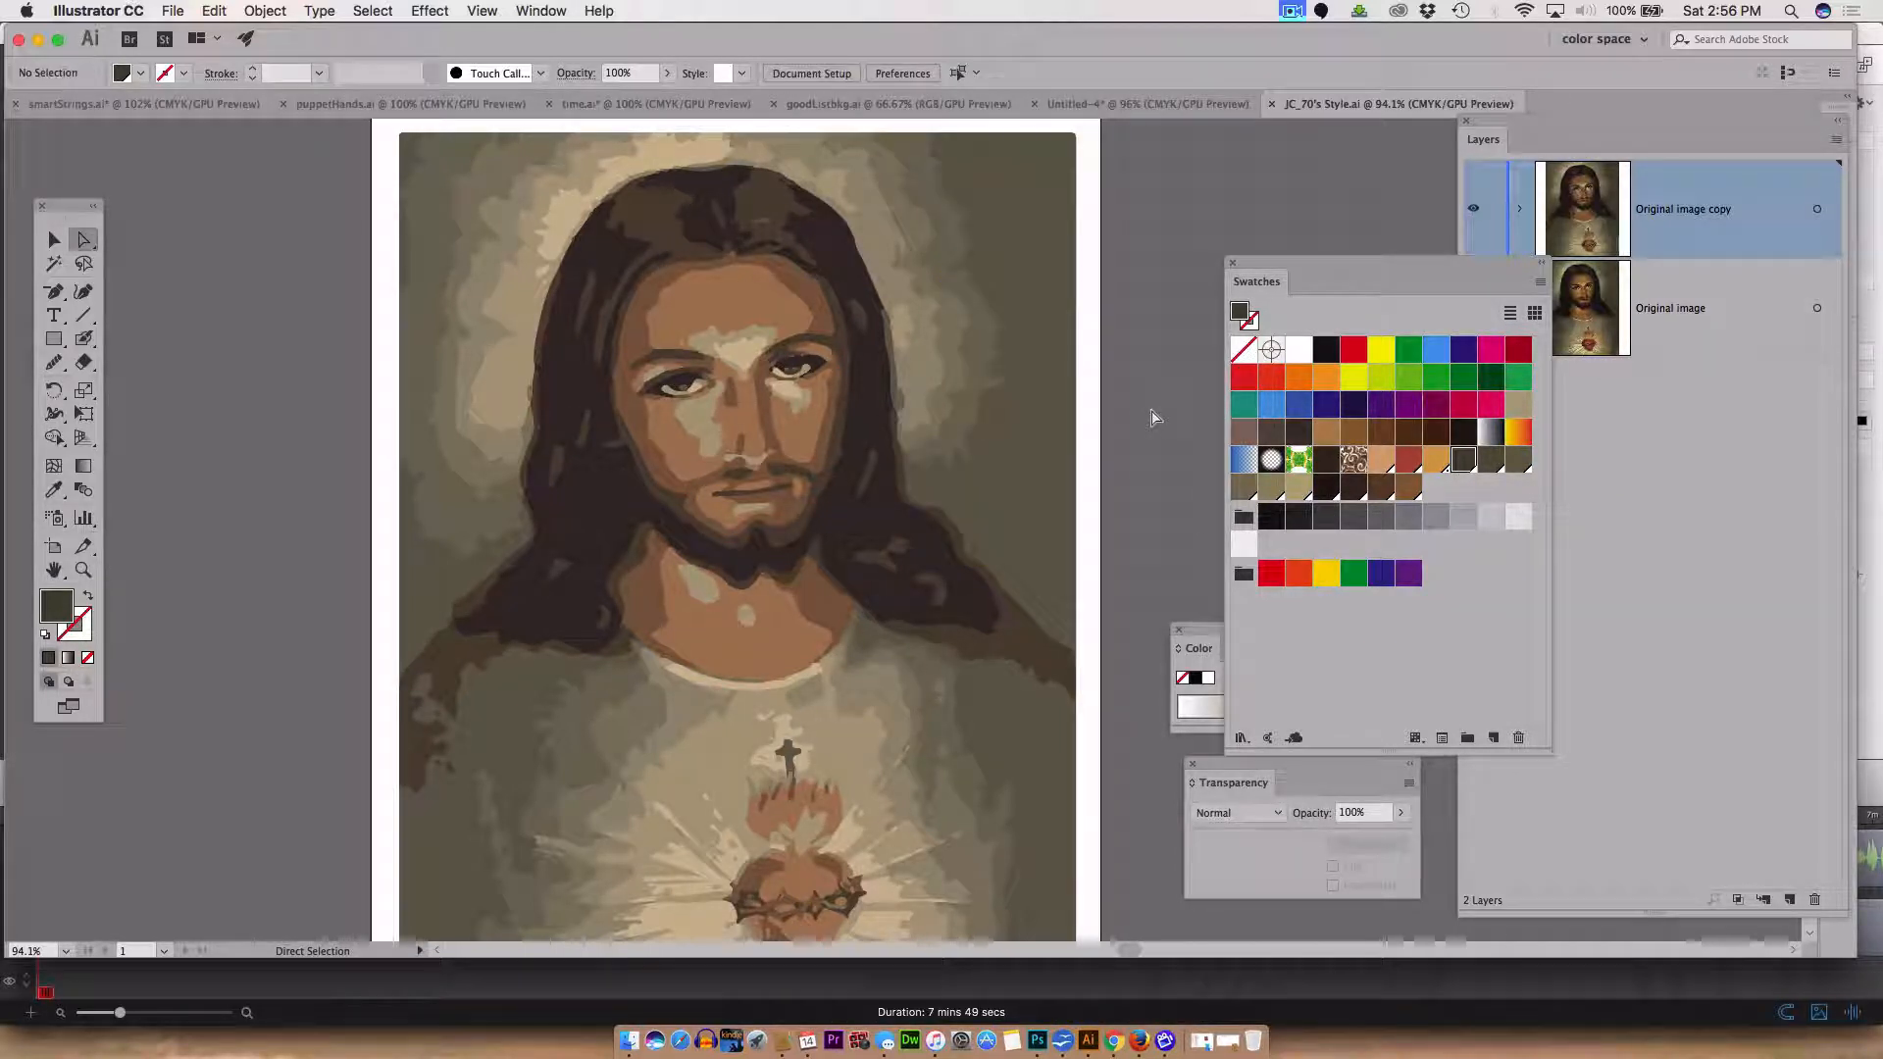
- With preview on, change the dark olive background's global swatch to C=55, M=25, Y=0, K=30
{"action": "double_click", "coordinate": [1464, 461]}
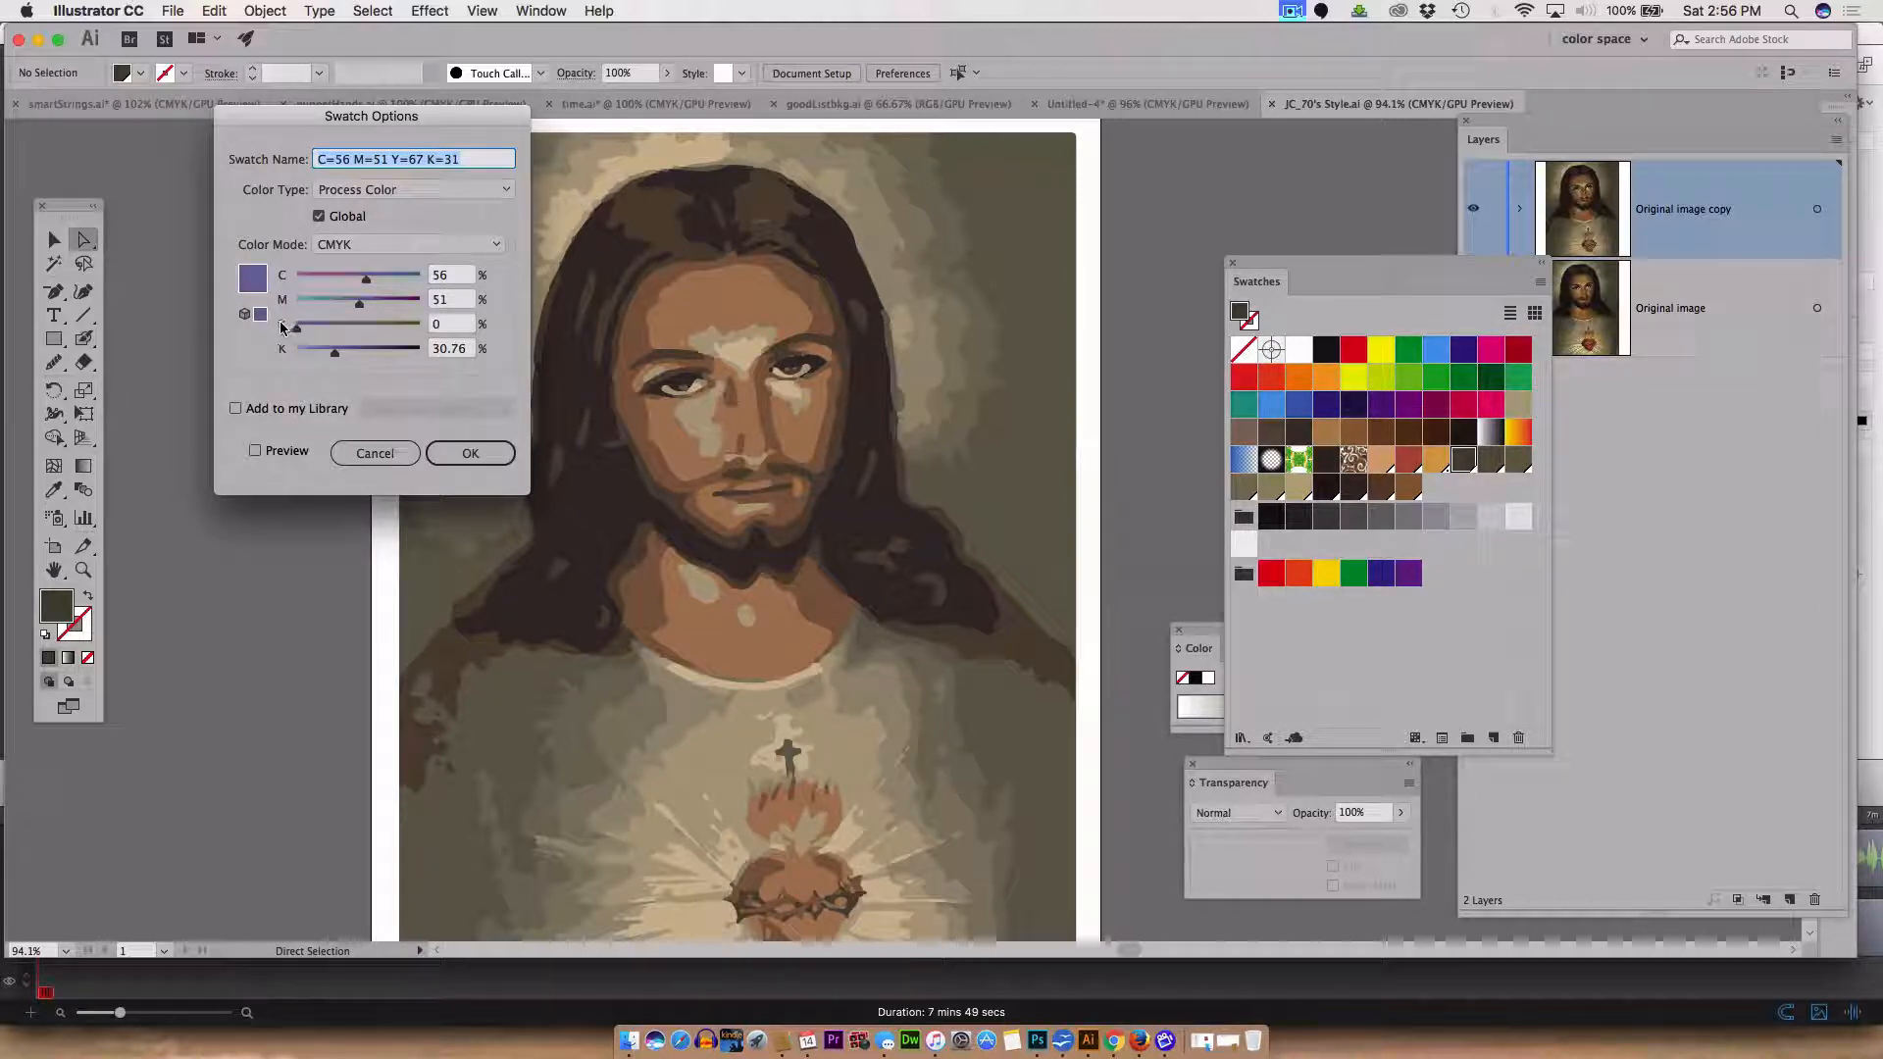
{"action": "left_click", "coordinate": [255, 452]}
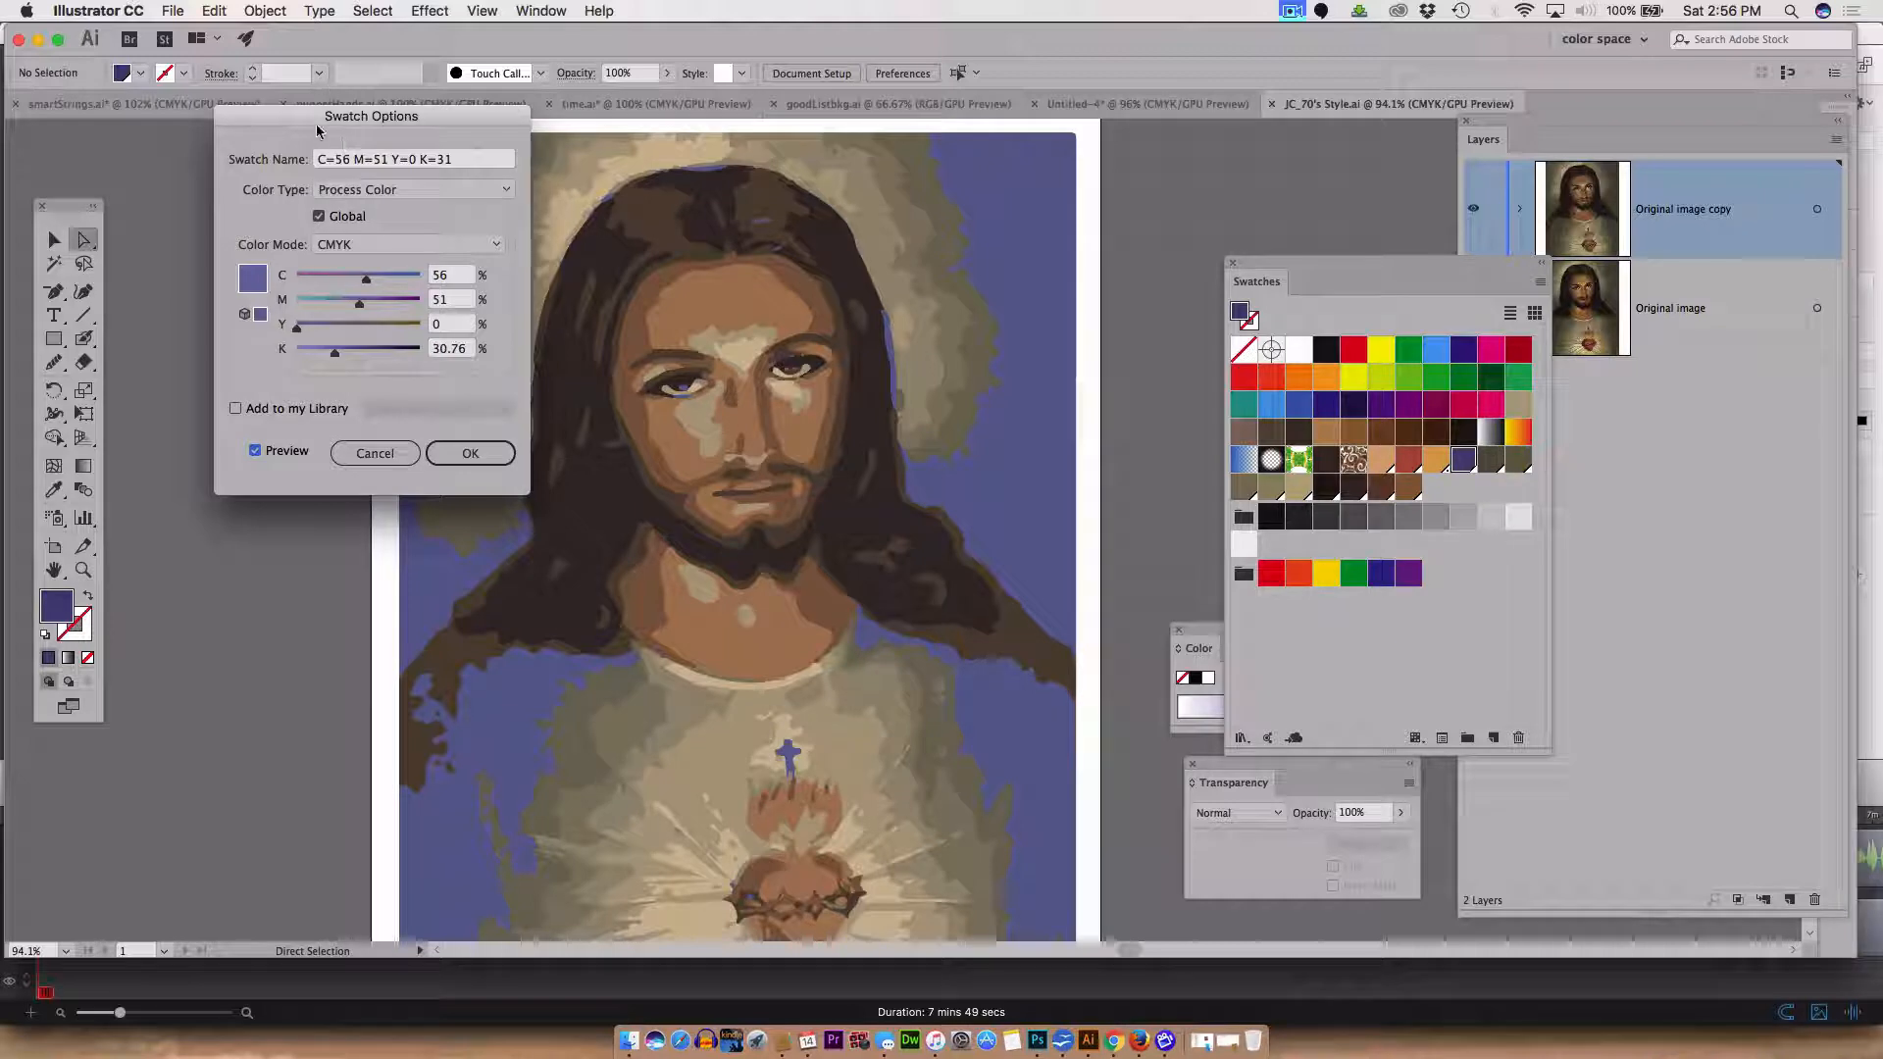
{"action": "left_click_drag", "start_coordinate": [319, 131], "coordinate": [1589, 19]}
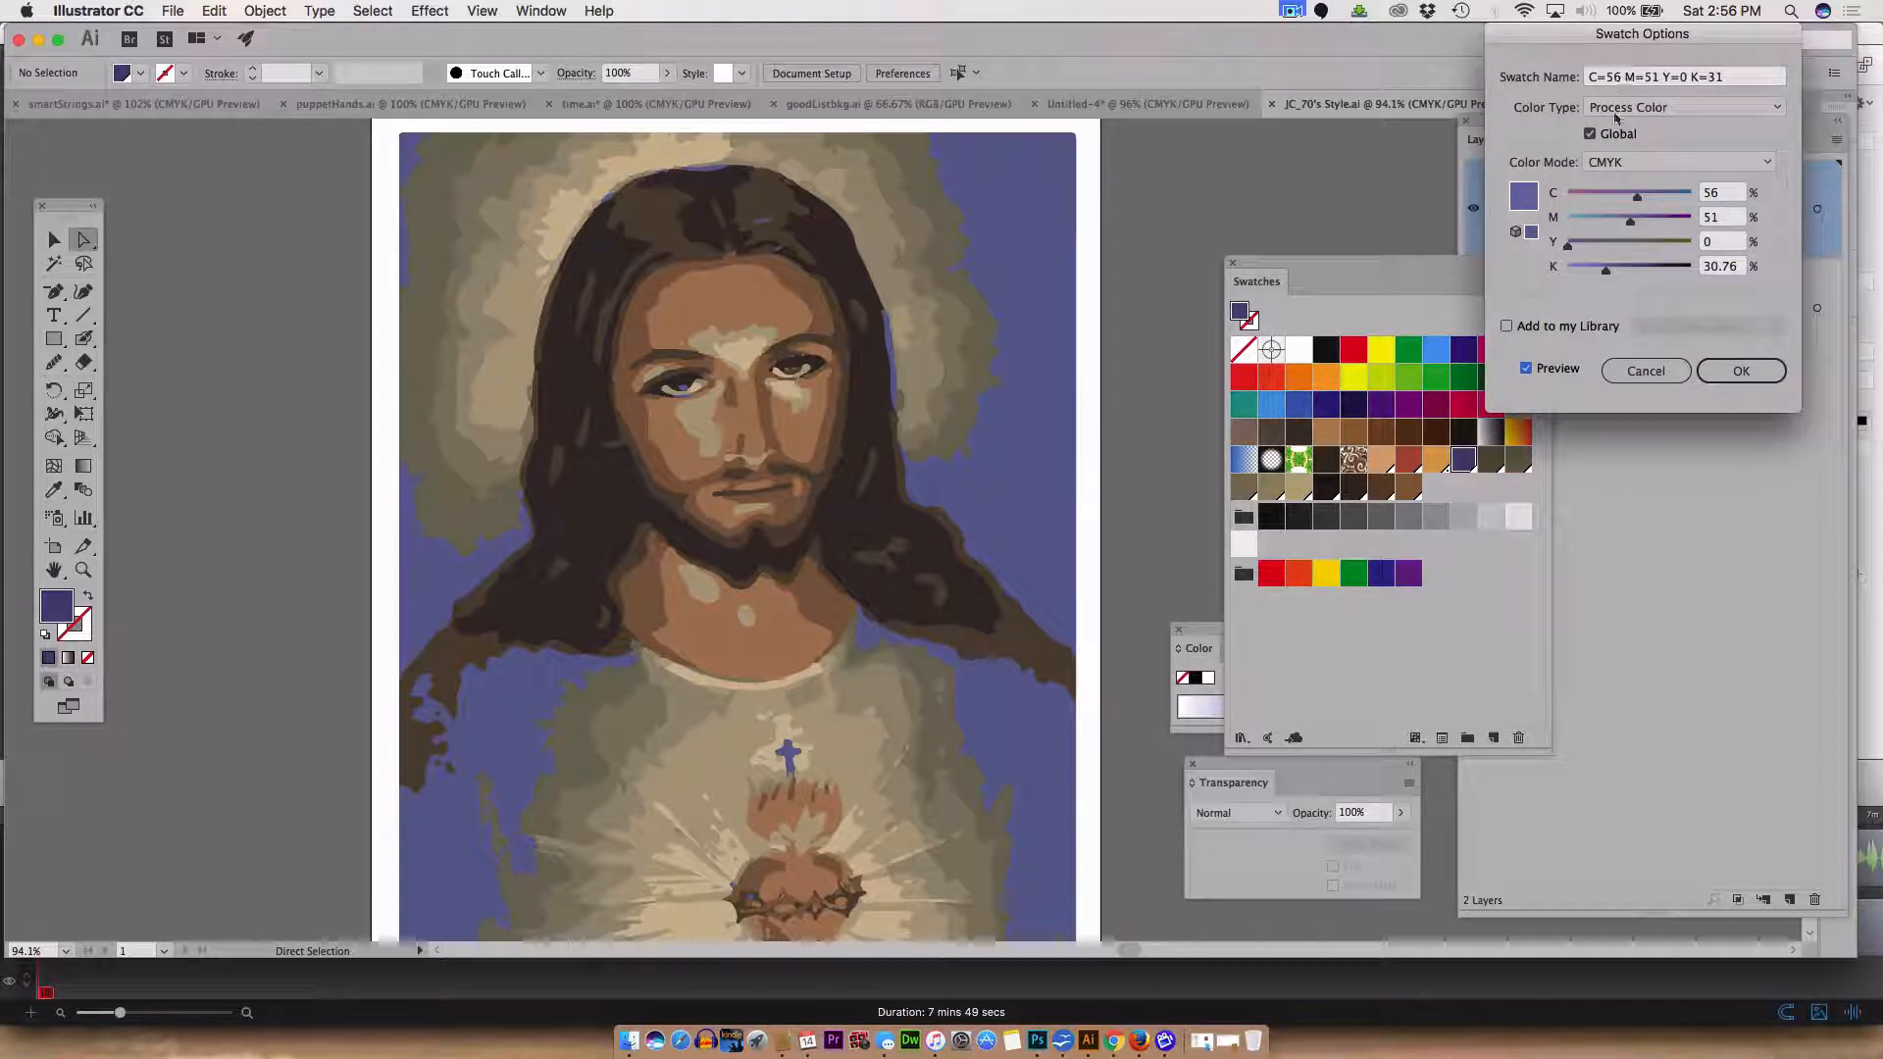
{"action": "left_click_drag", "start_coordinate": [1581, 227], "coordinate": [1593, 222]}
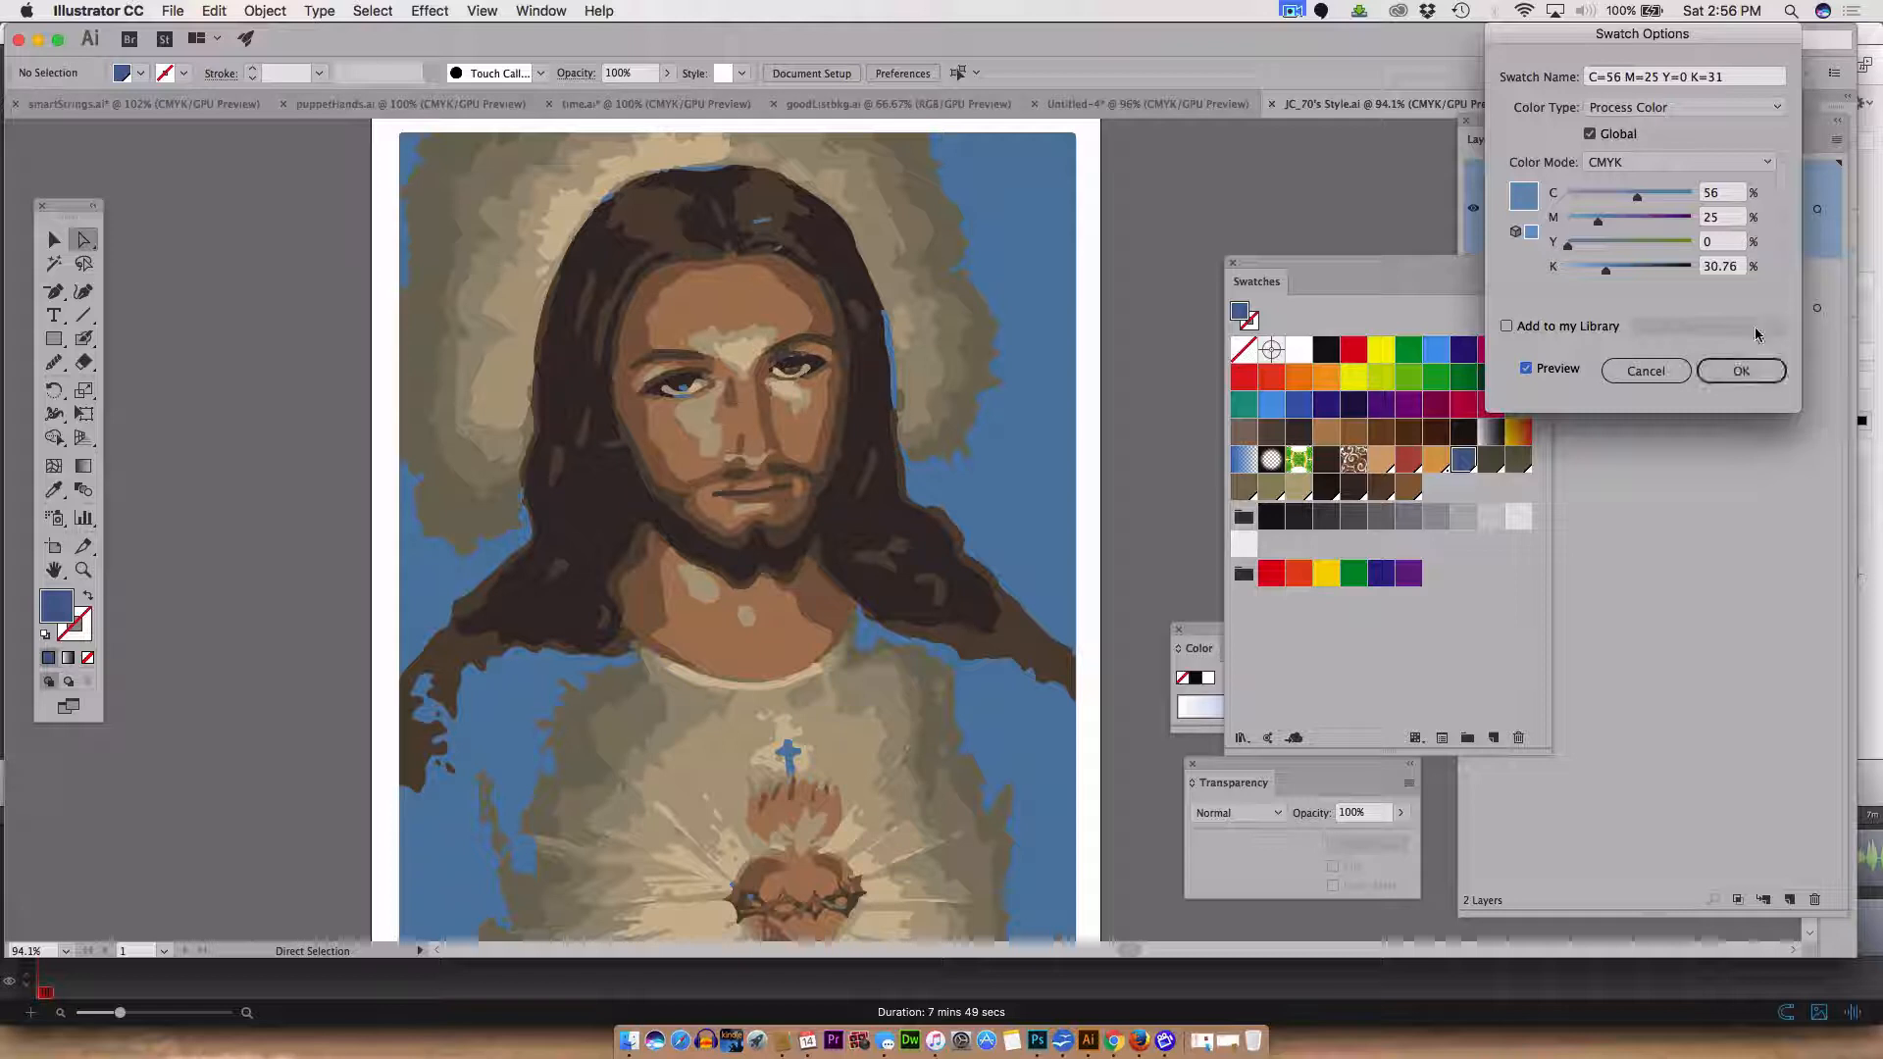
{"action": "double_click", "coordinate": [1726, 197]}
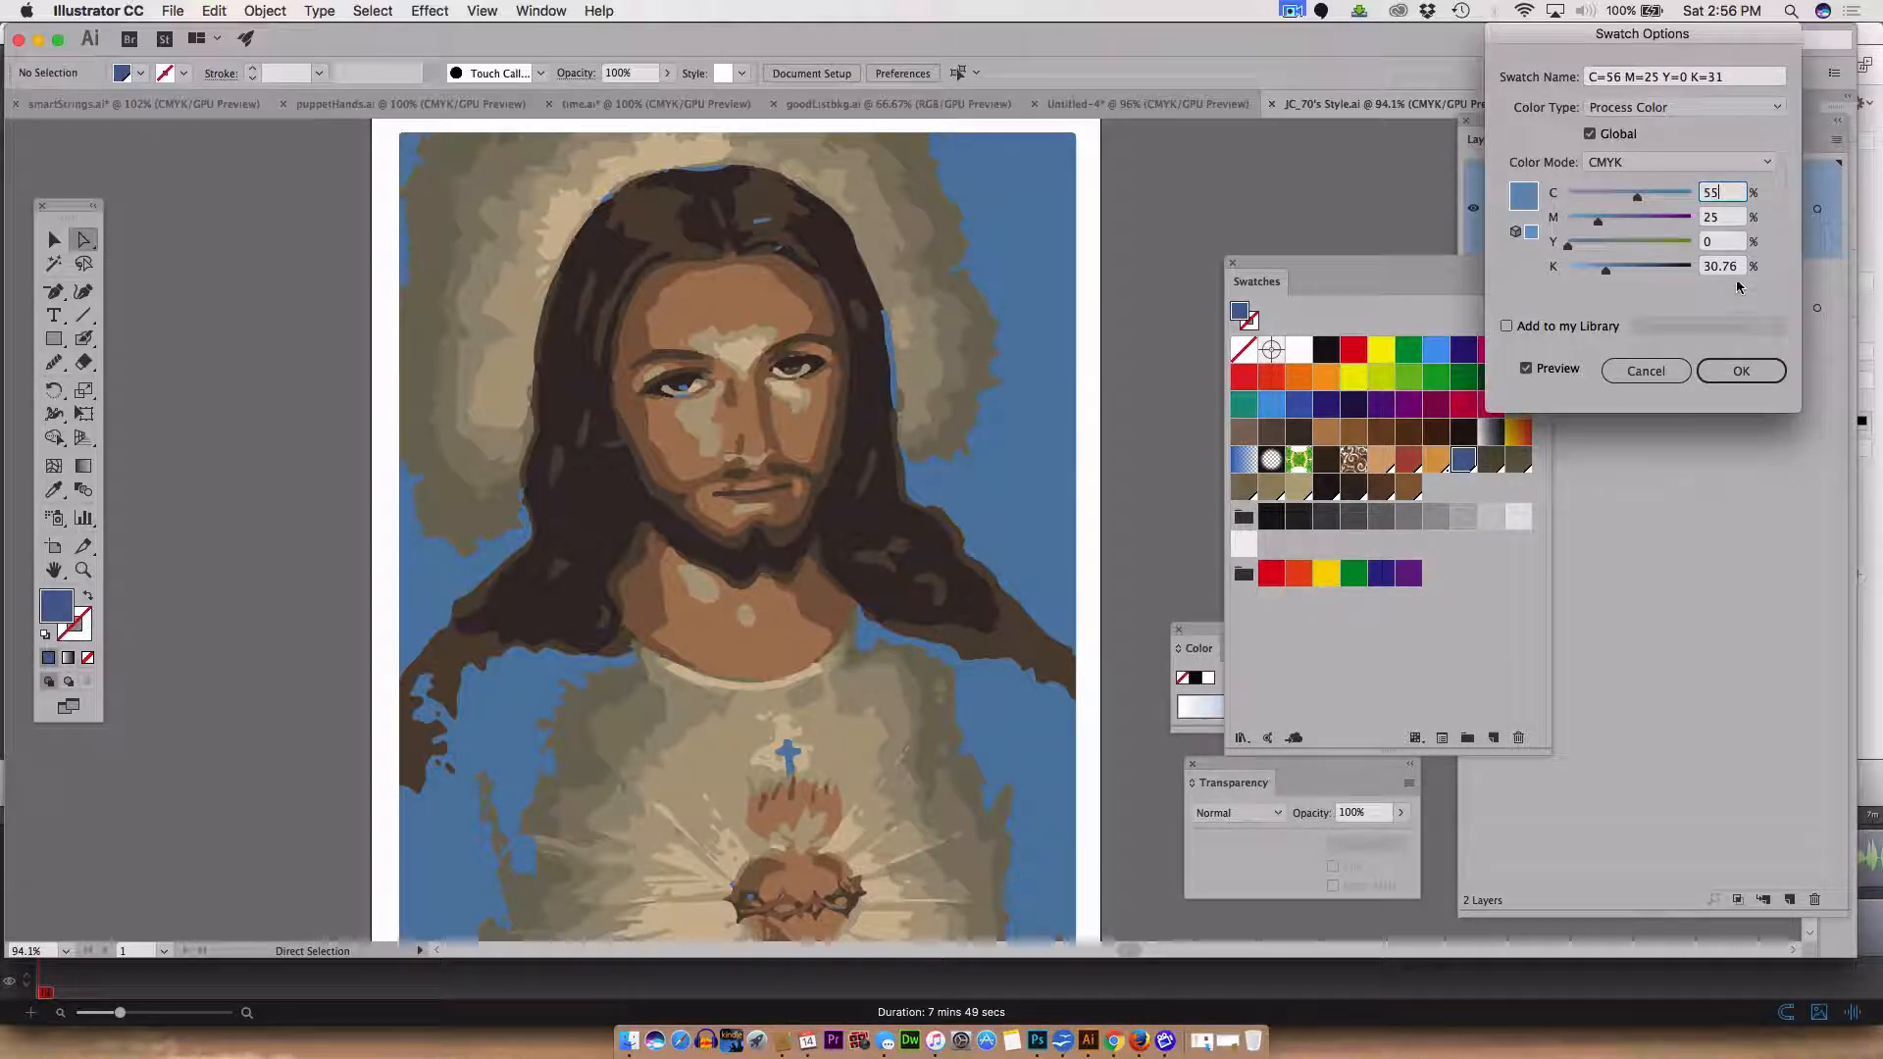
{"action": "type", "text": "30"}
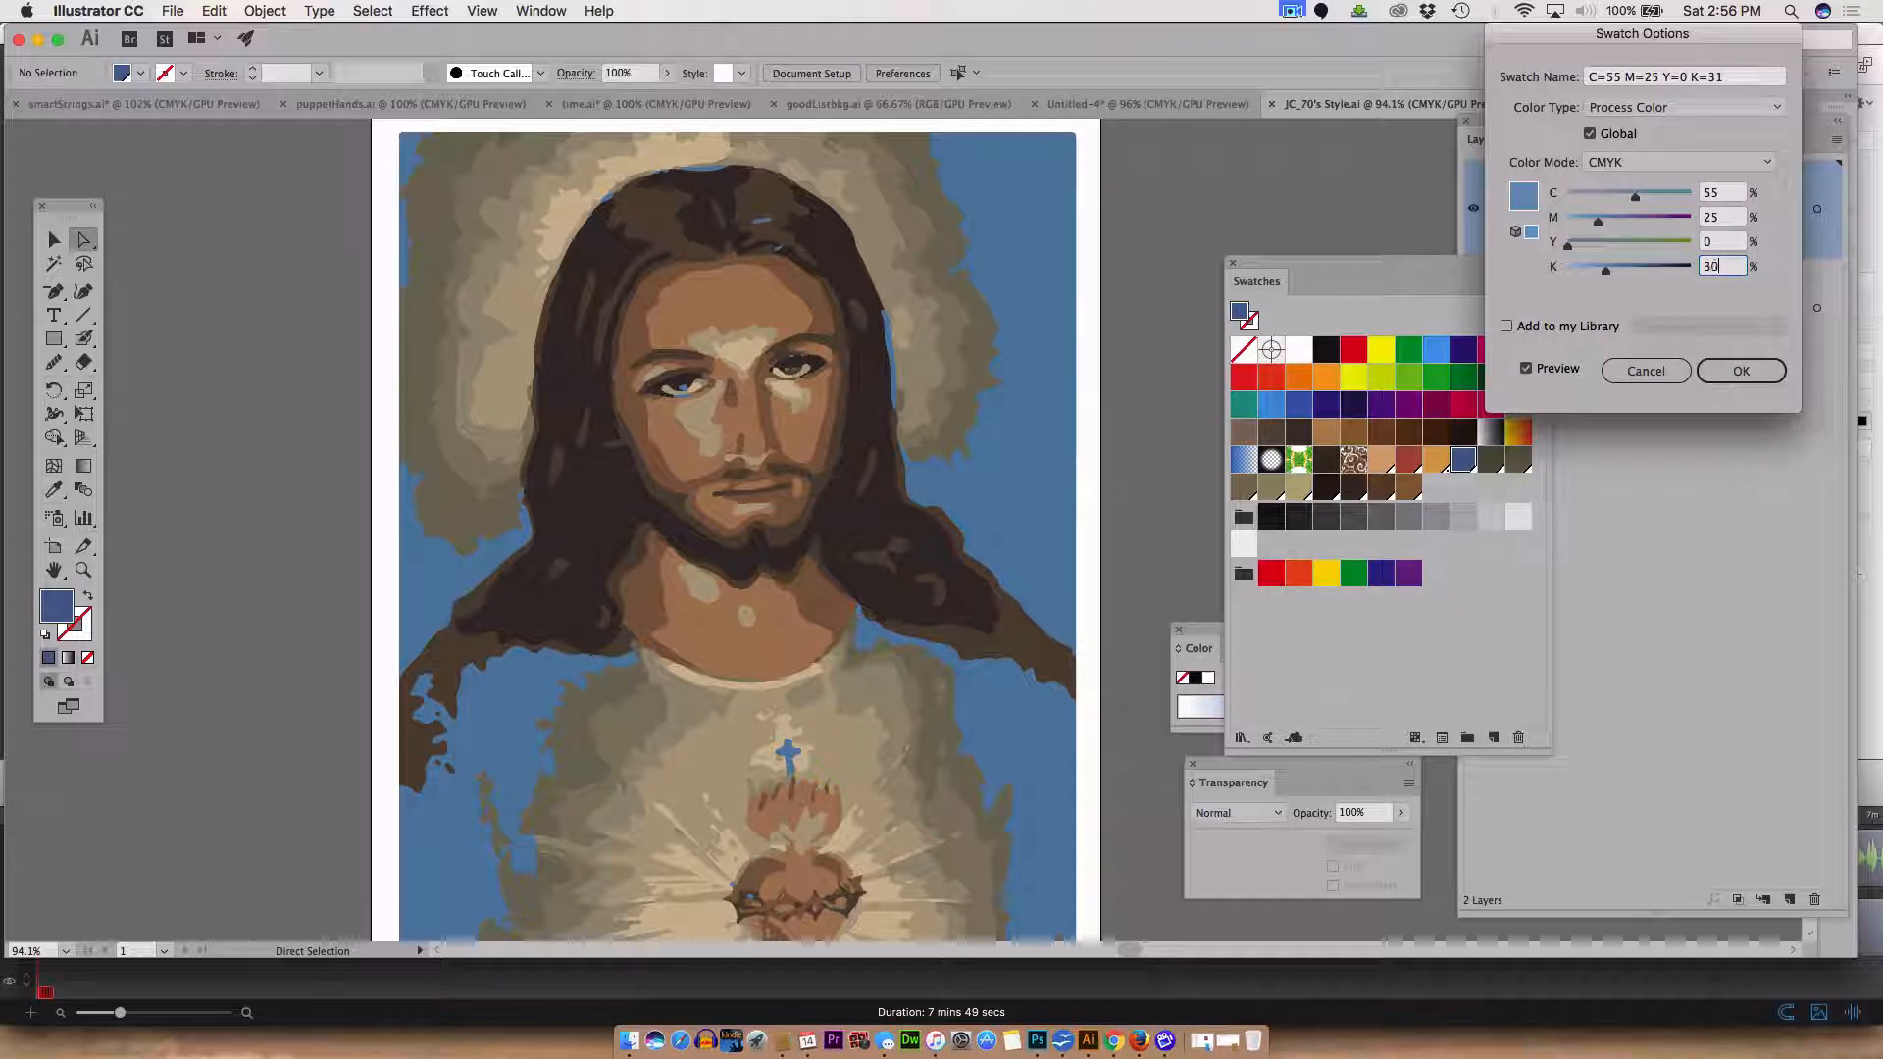
{"action": "left_click", "coordinate": [1766, 381]}
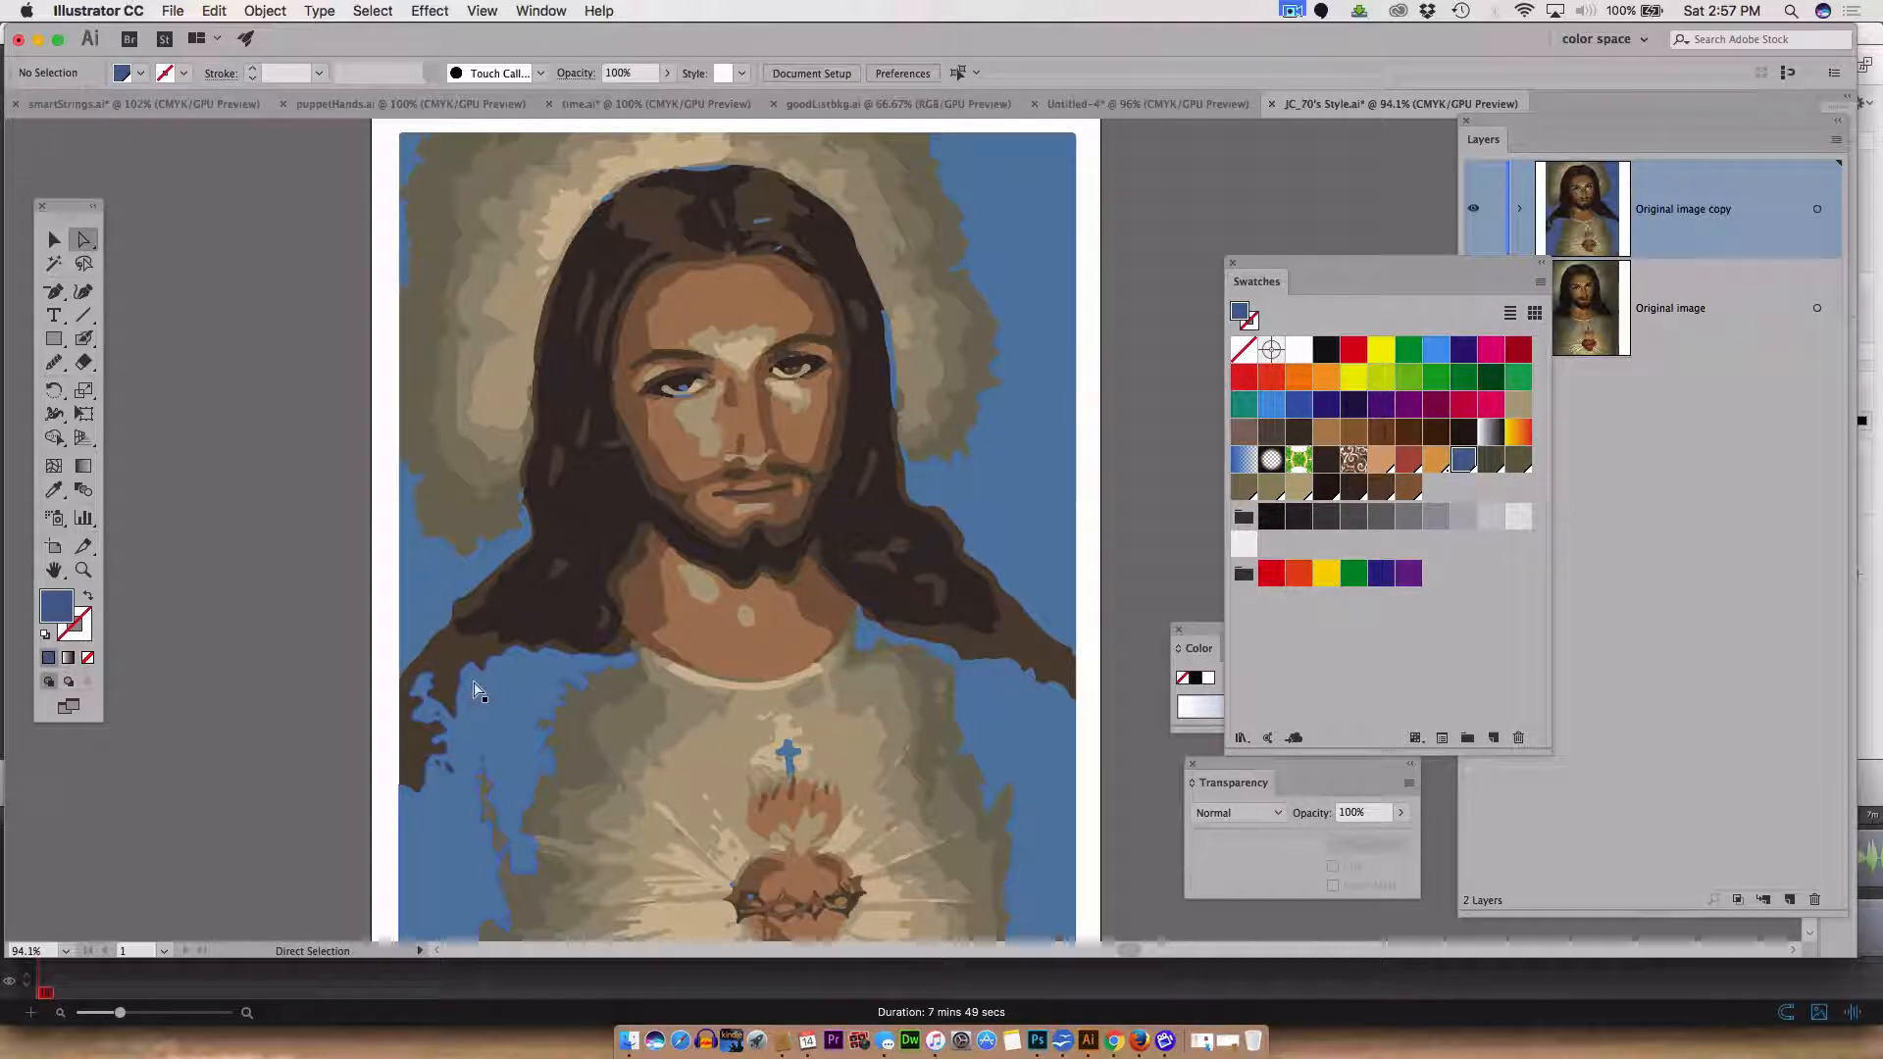
- Select the blue robe areas on both sides of the chest, and undo back past the swatch's colour change
{"action": "left_click", "coordinate": [493, 732]}
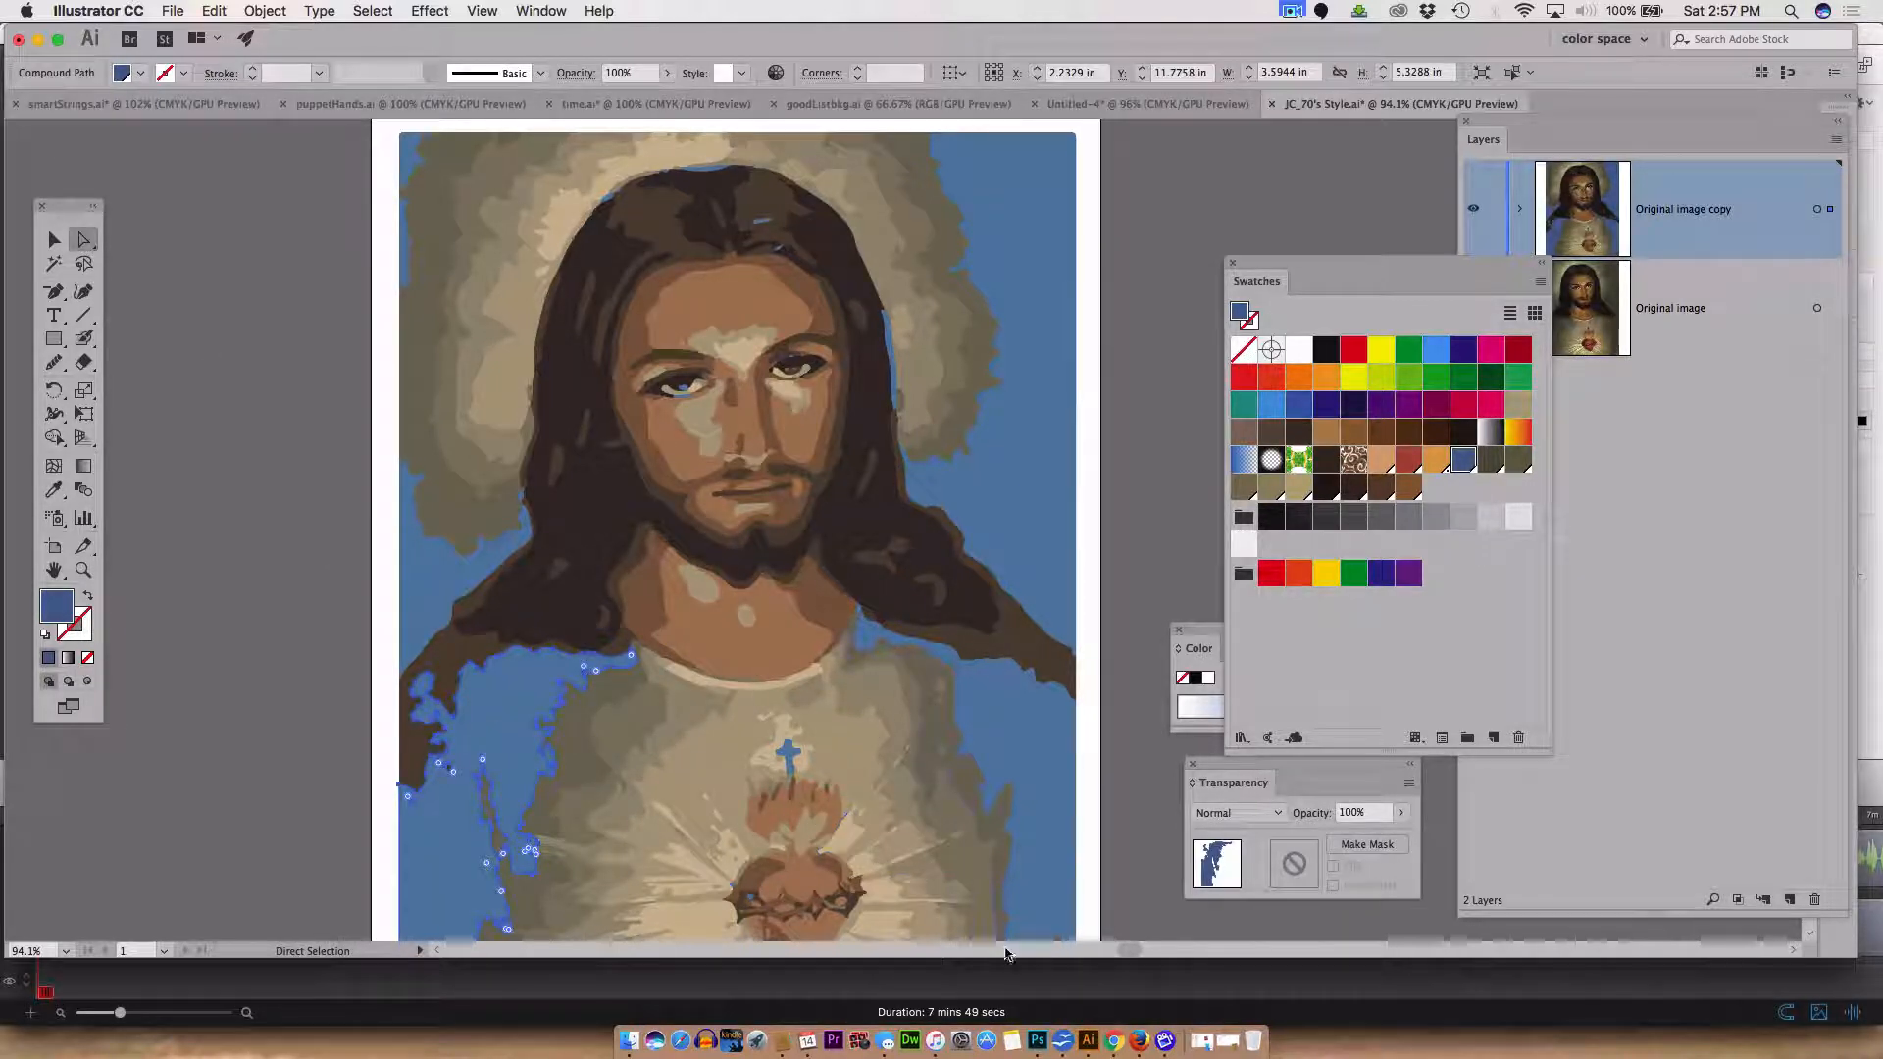
{"action": "left_click", "coordinate": [1022, 761], "text": "shift"}
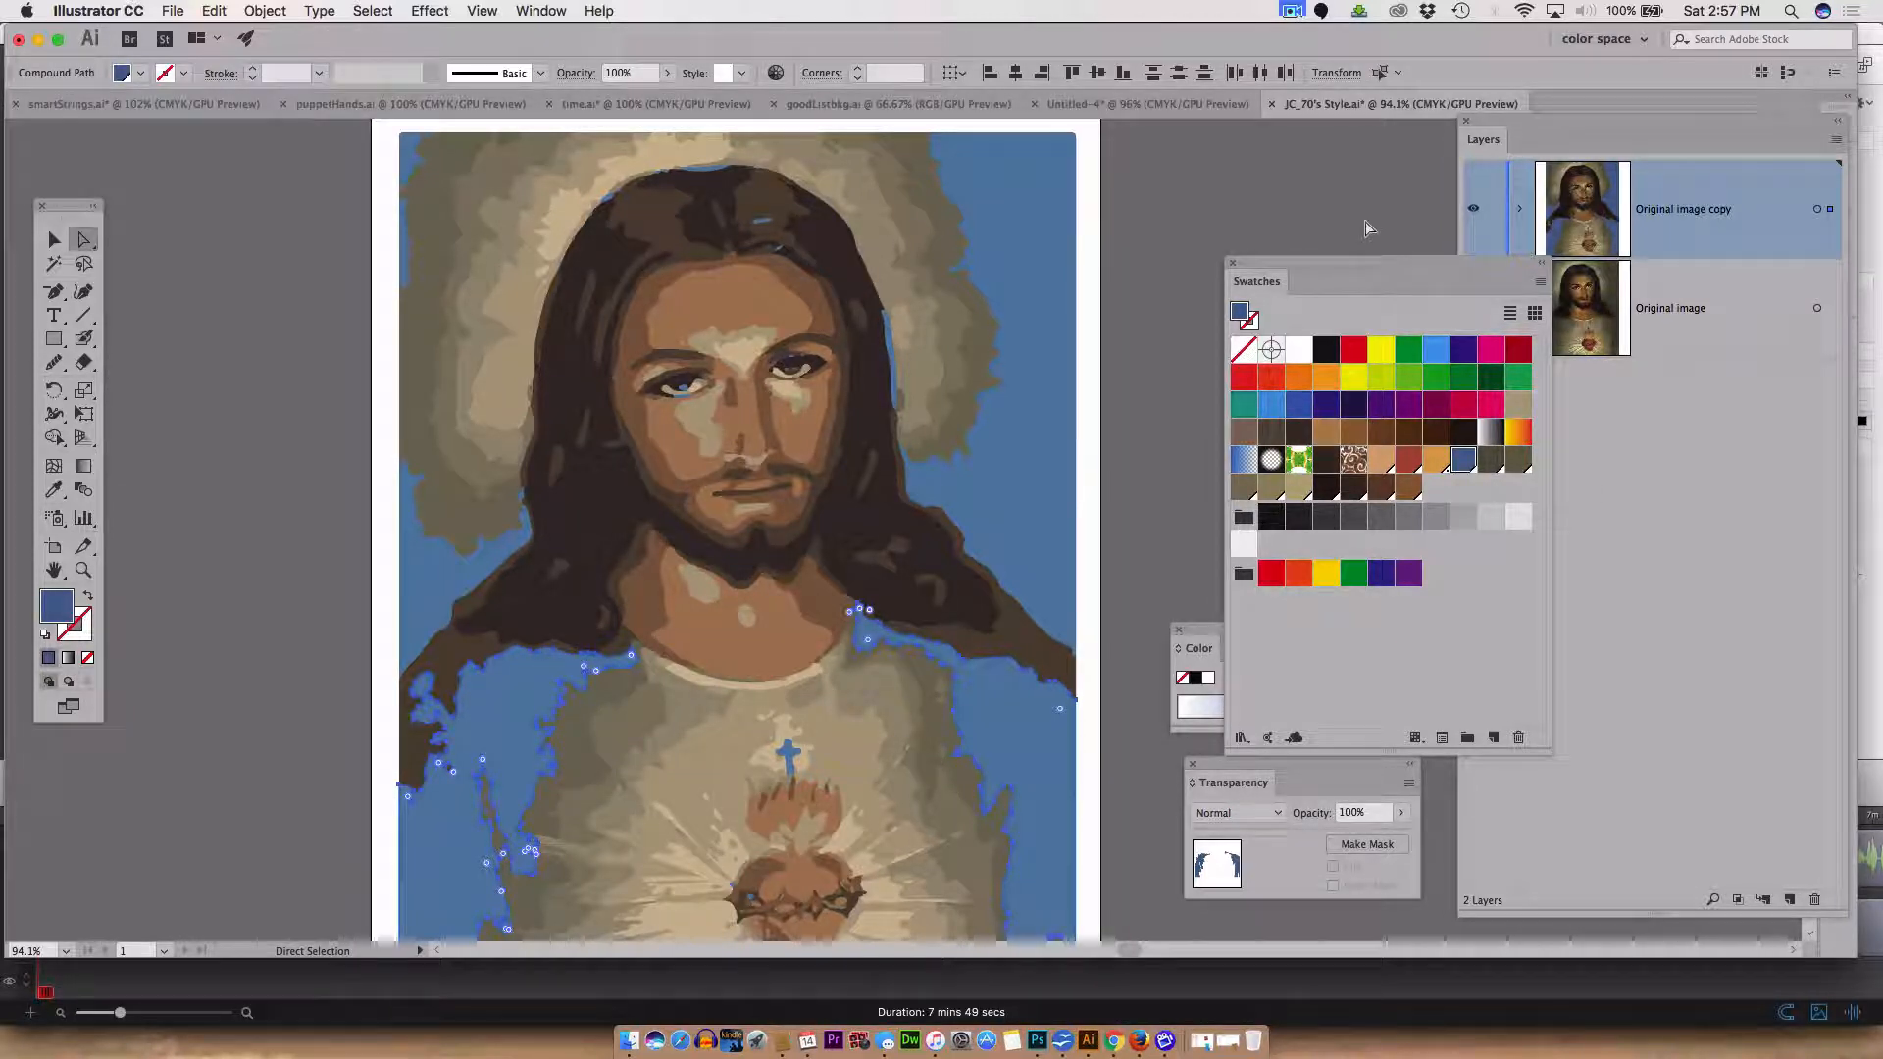
{"action": "key", "text": "super+z"}
{"action": "key", "text": "super+z"}
{"action": "key", "text": "super+z"}
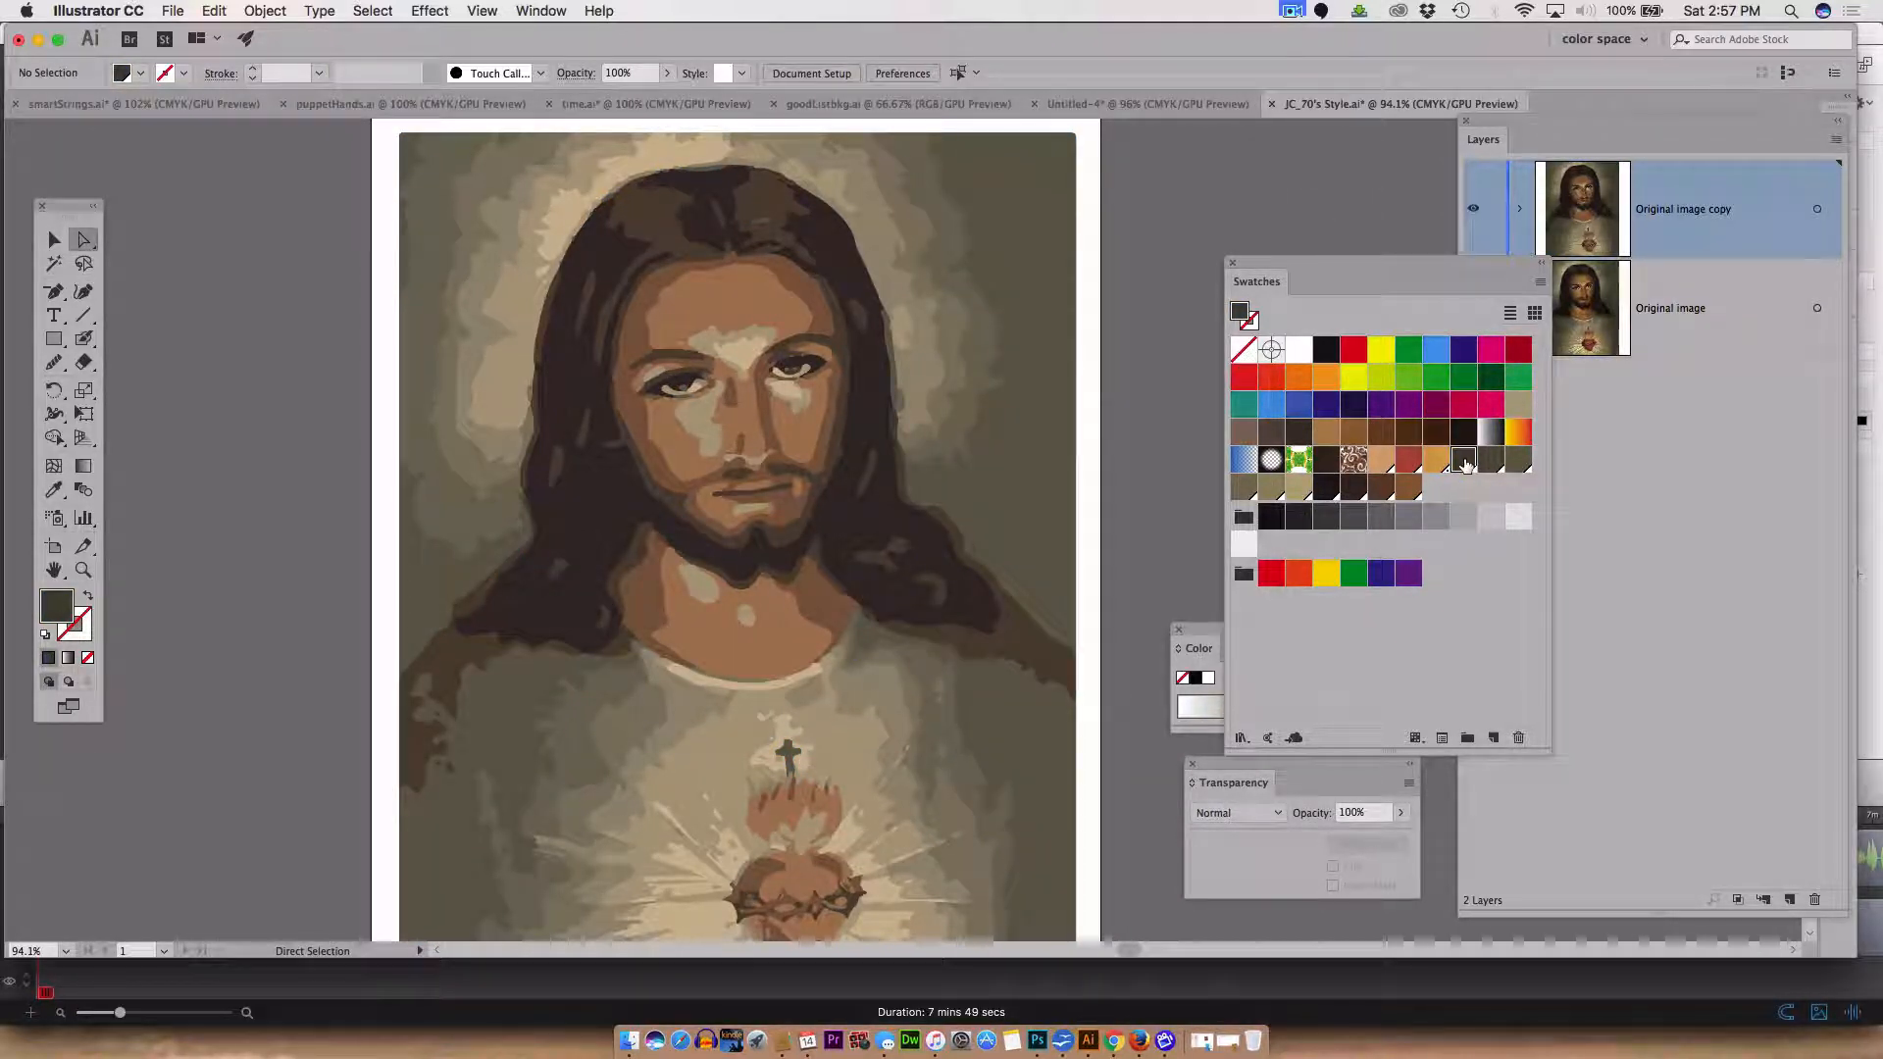
- Duplicate the dark olive background swatch C=56 M=51 Y=67 K=31 and make the copy non-global
{"action": "left_click_drag", "start_coordinate": [1464, 465], "coordinate": [1495, 740]}
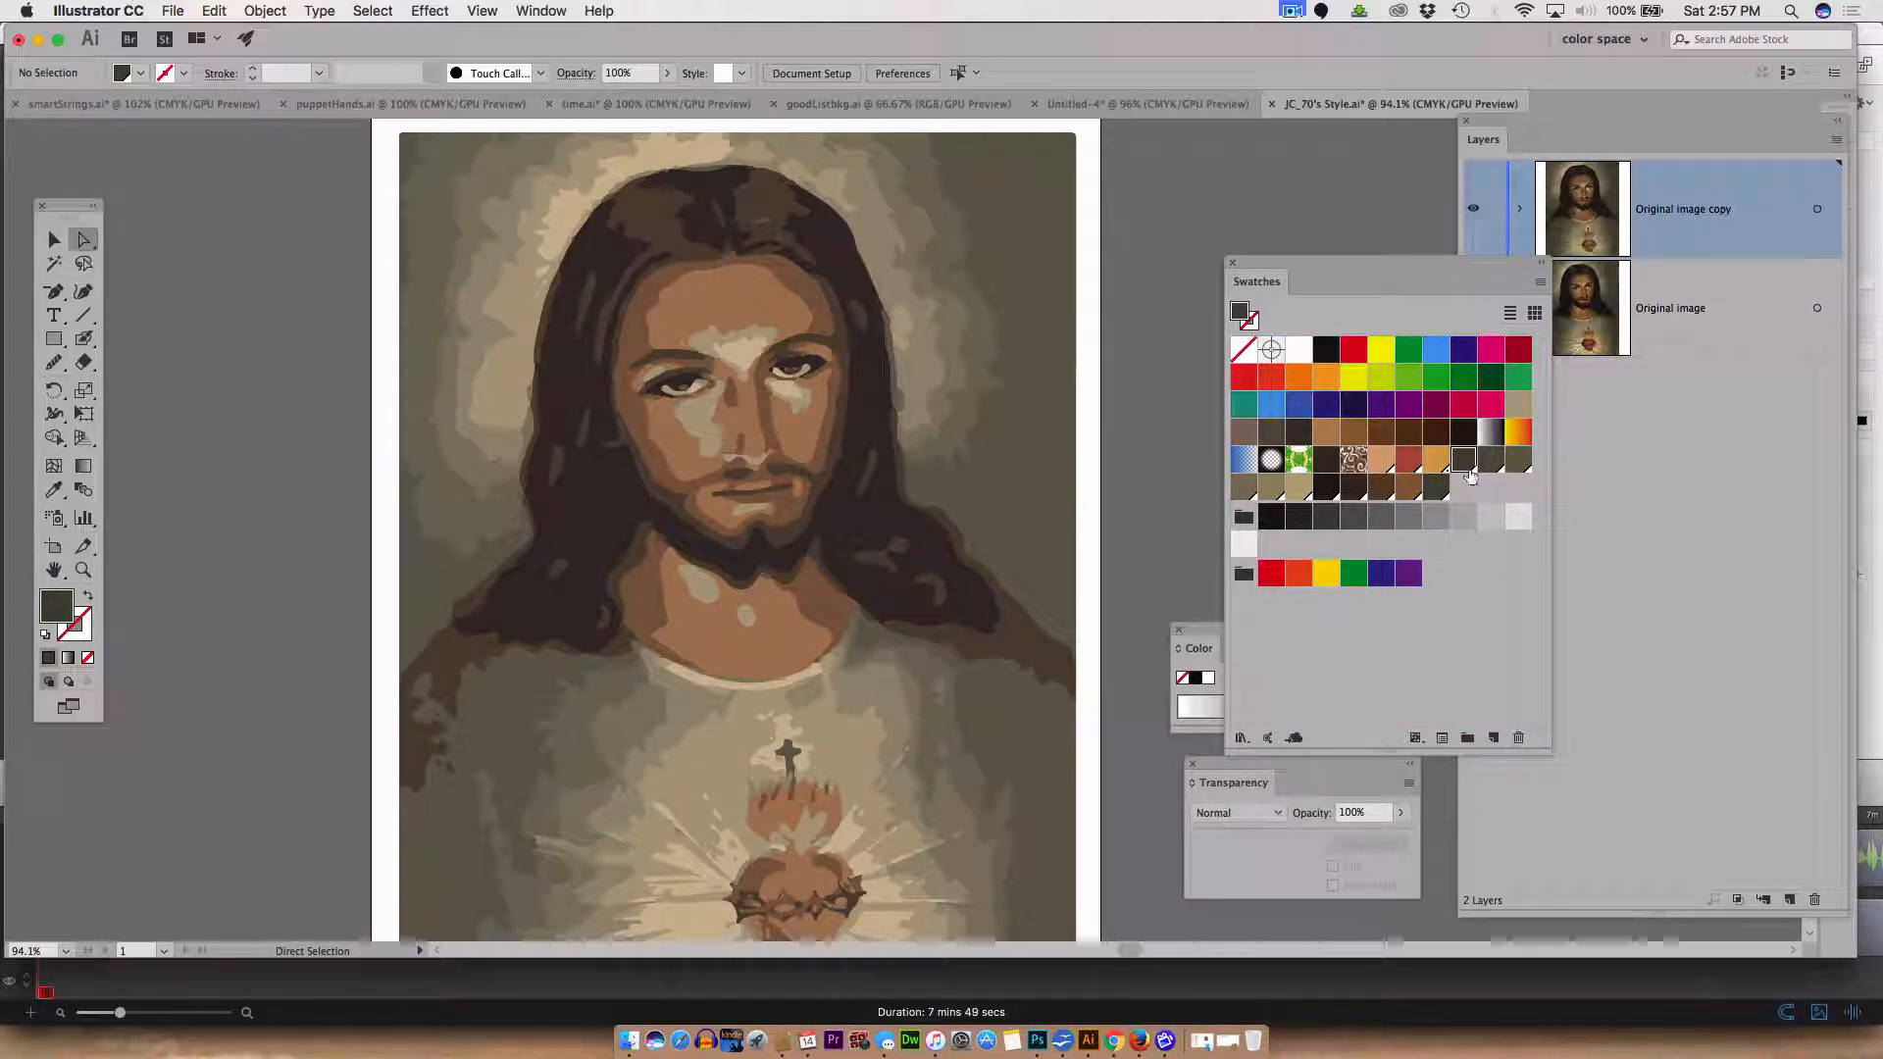
{"action": "left_click", "coordinate": [1513, 662]}
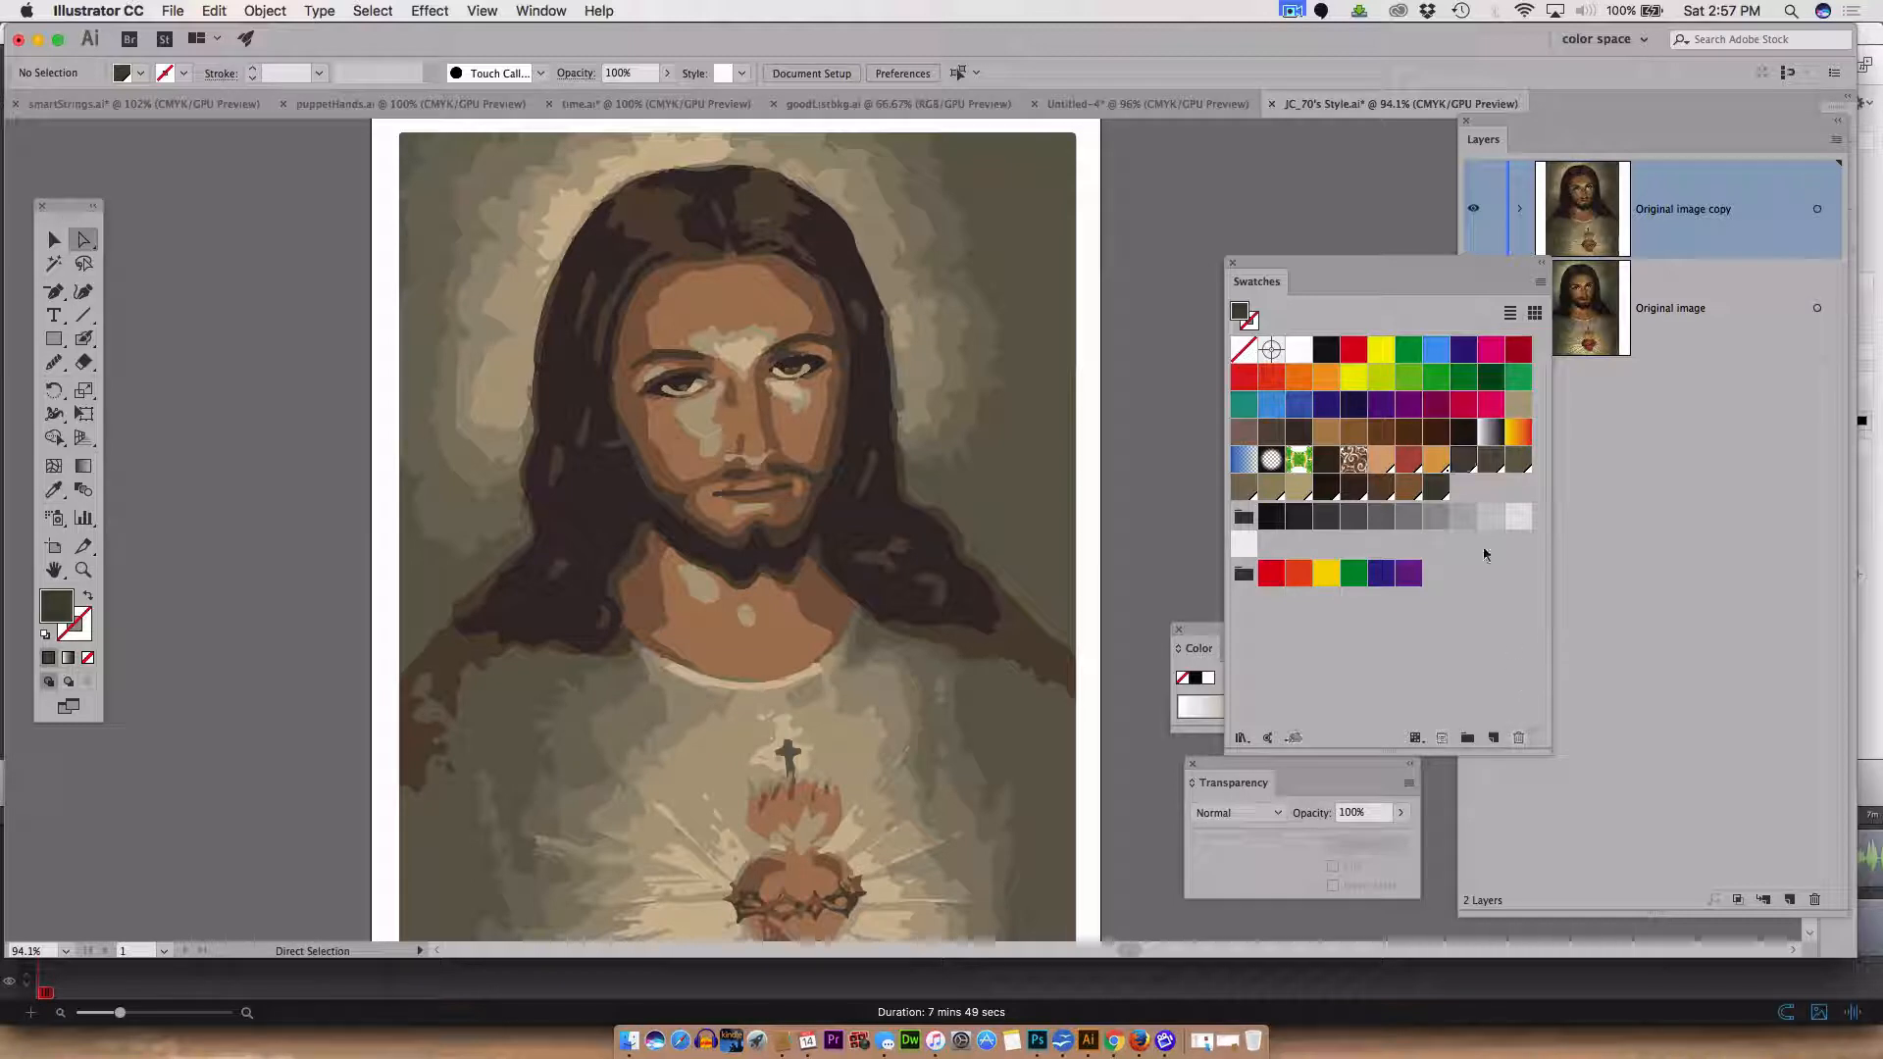
{"action": "double_click", "coordinate": [1436, 488]}
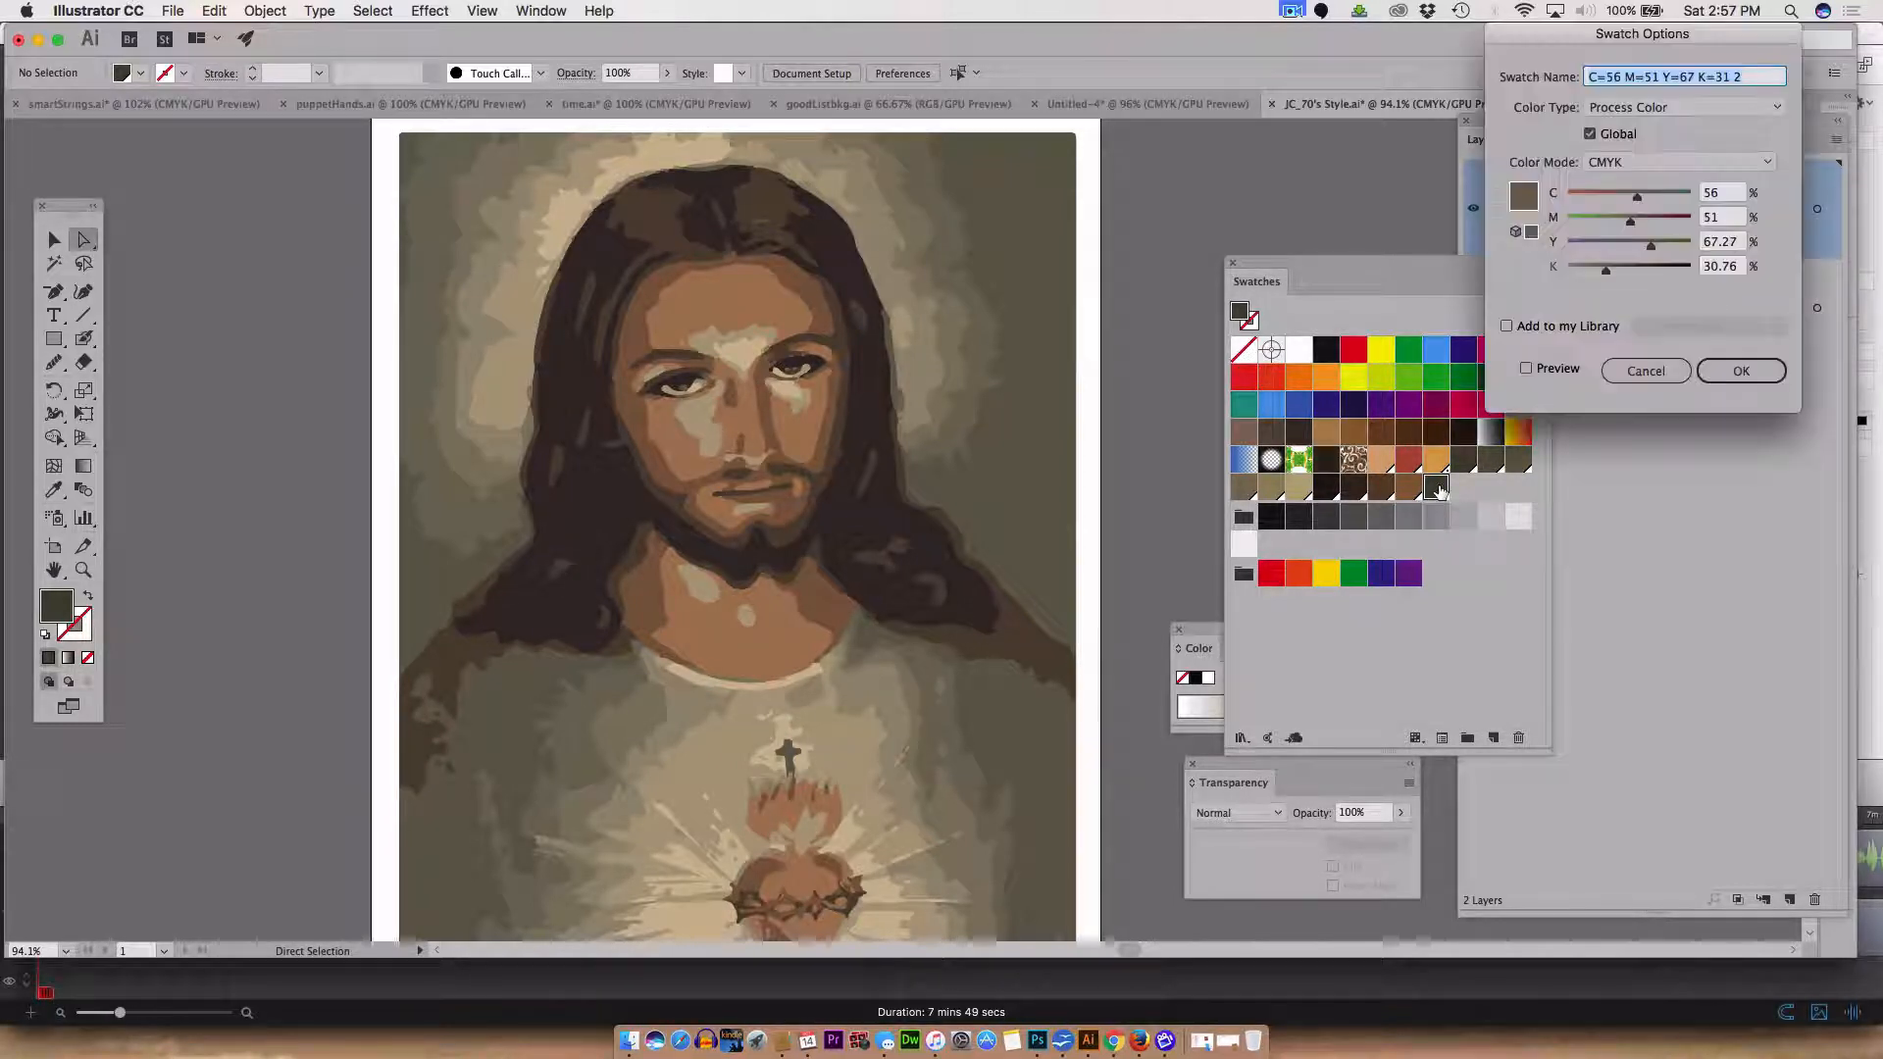
{"action": "left_click", "coordinate": [1591, 135]}
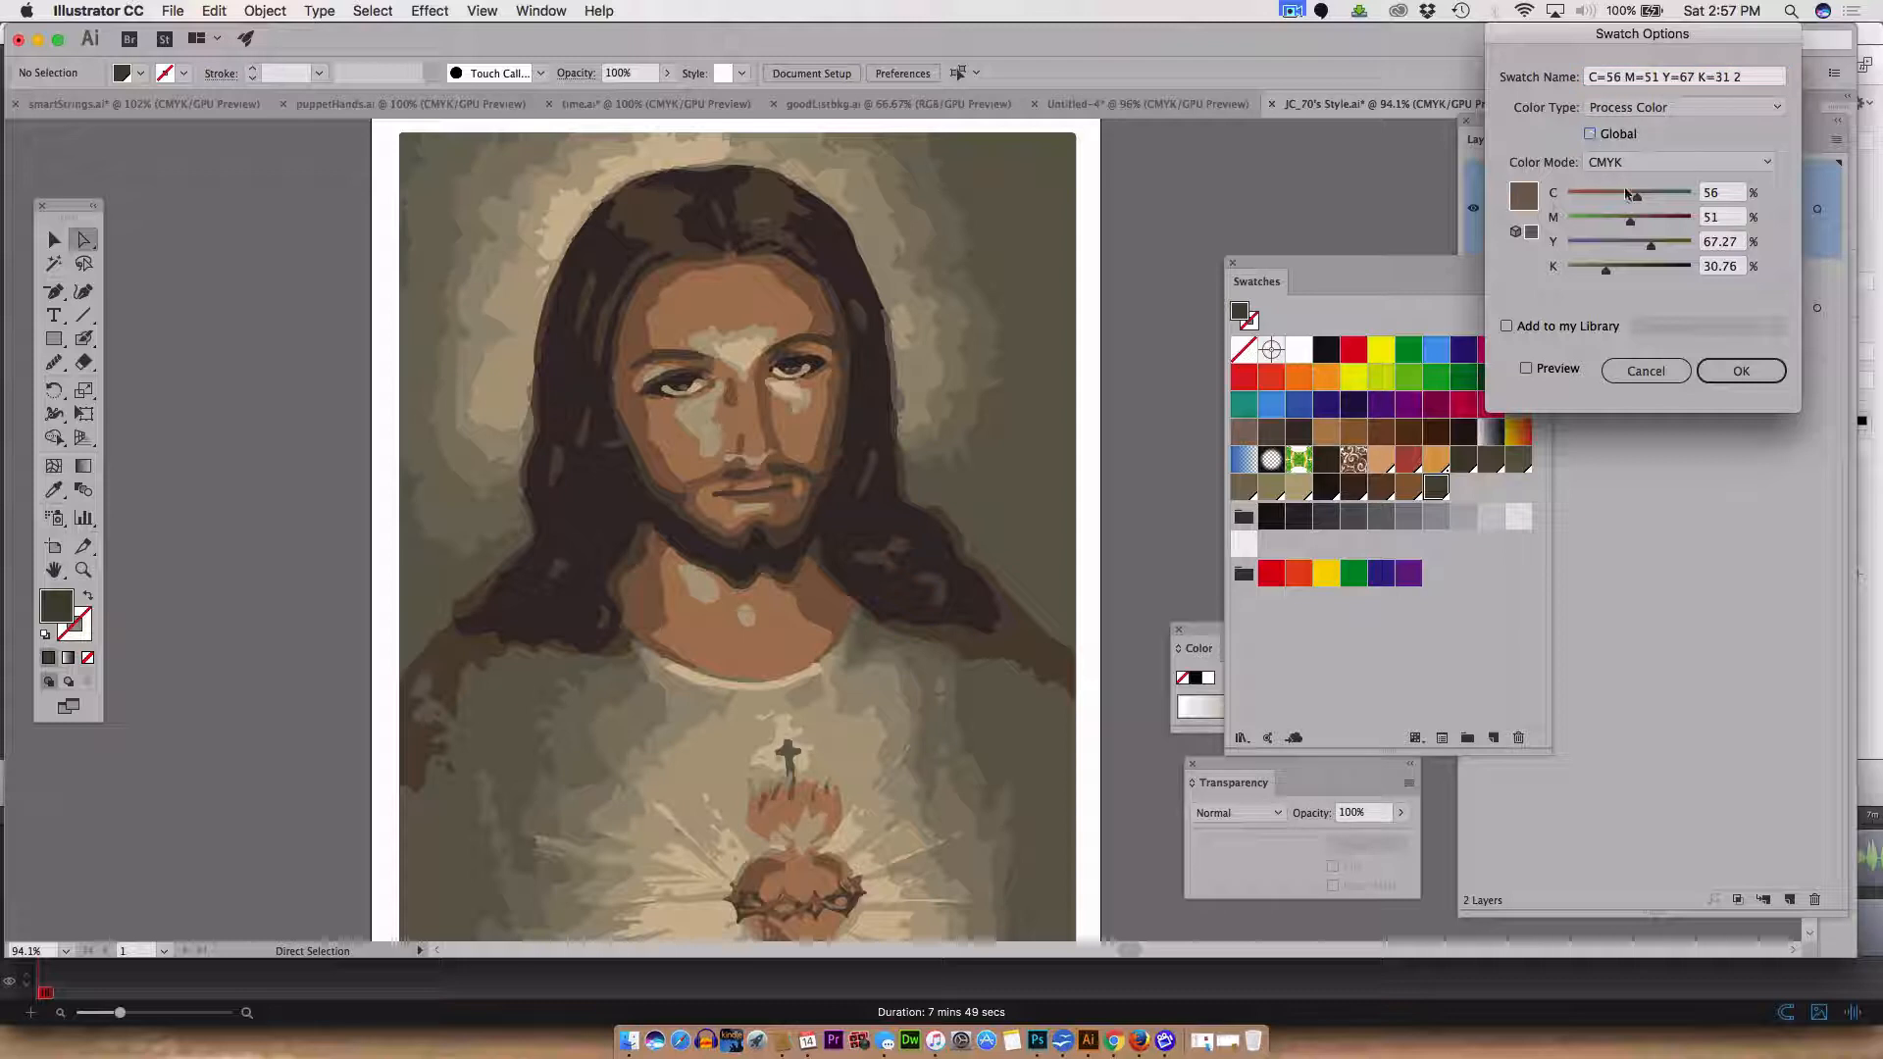
{"action": "left_click", "coordinate": [1741, 371]}
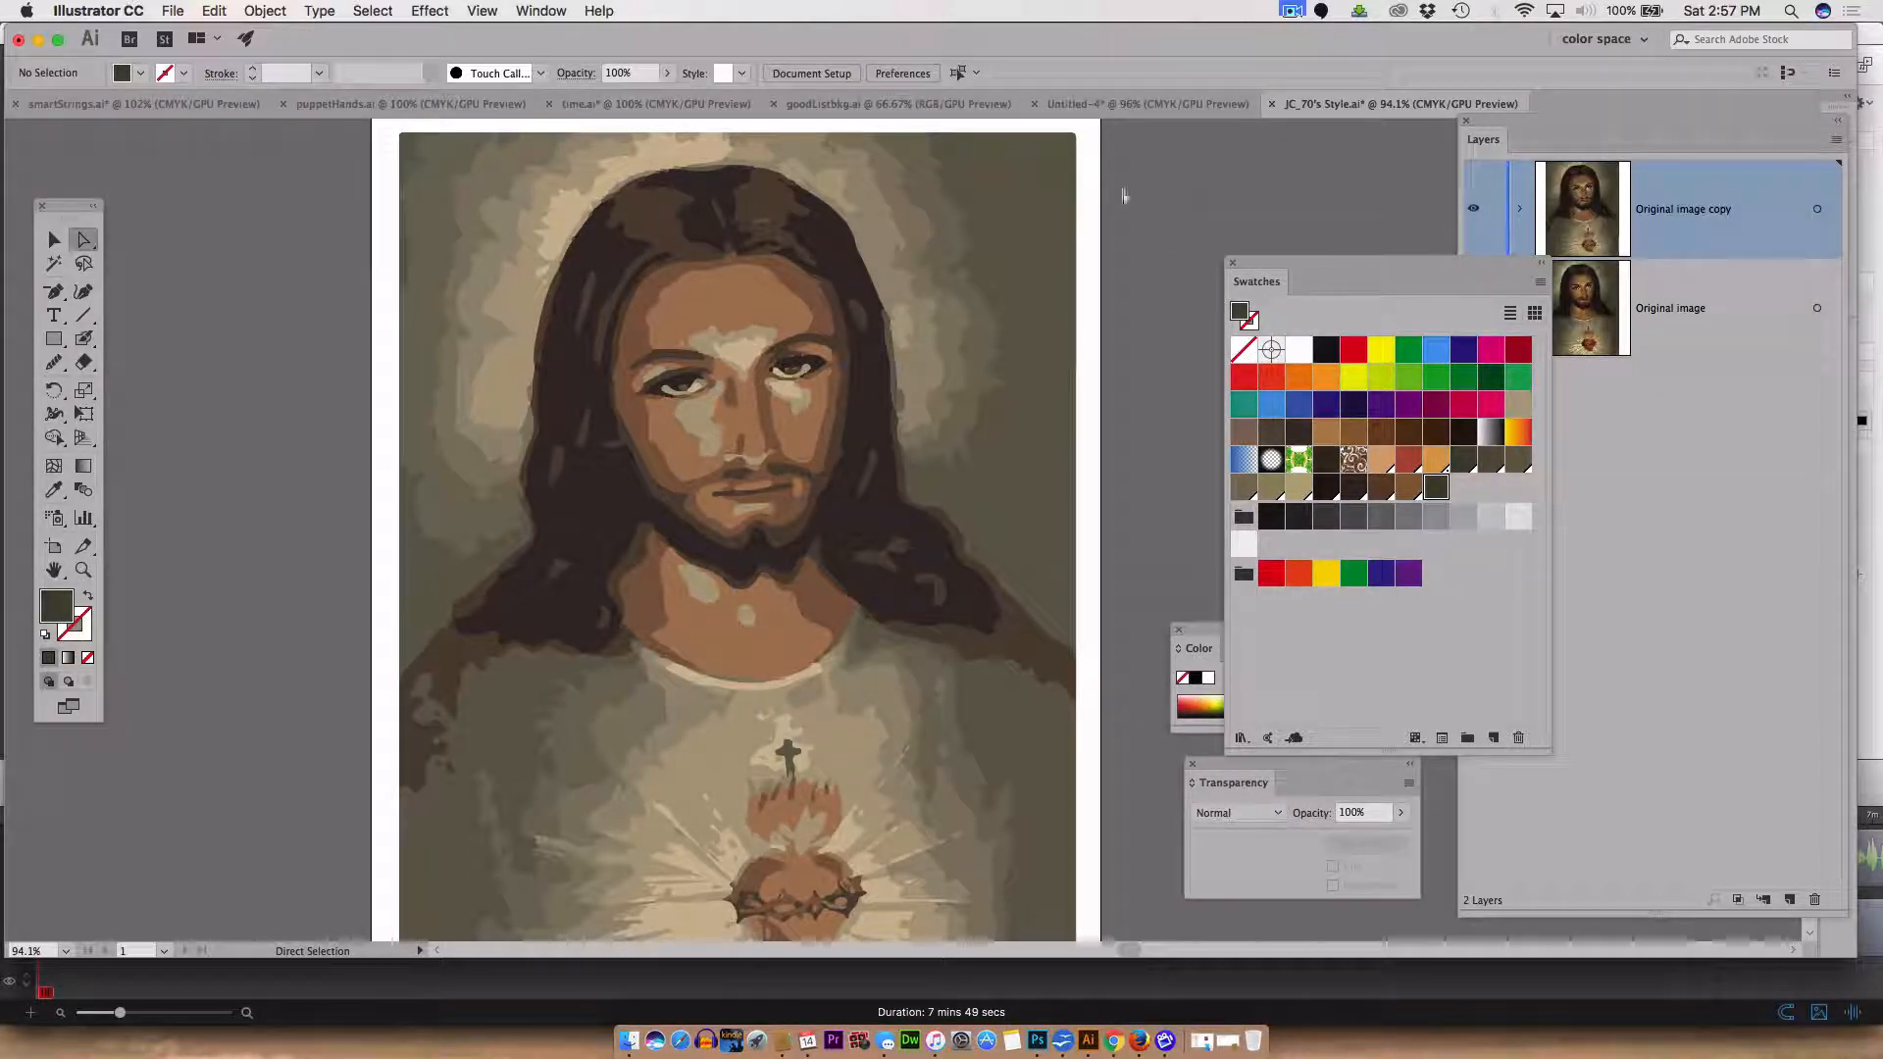
- Recolour the dark olive background through its original global swatch, setting it to C=55, M=25, Y=0, K=0
{"action": "left_click", "coordinate": [1017, 179]}
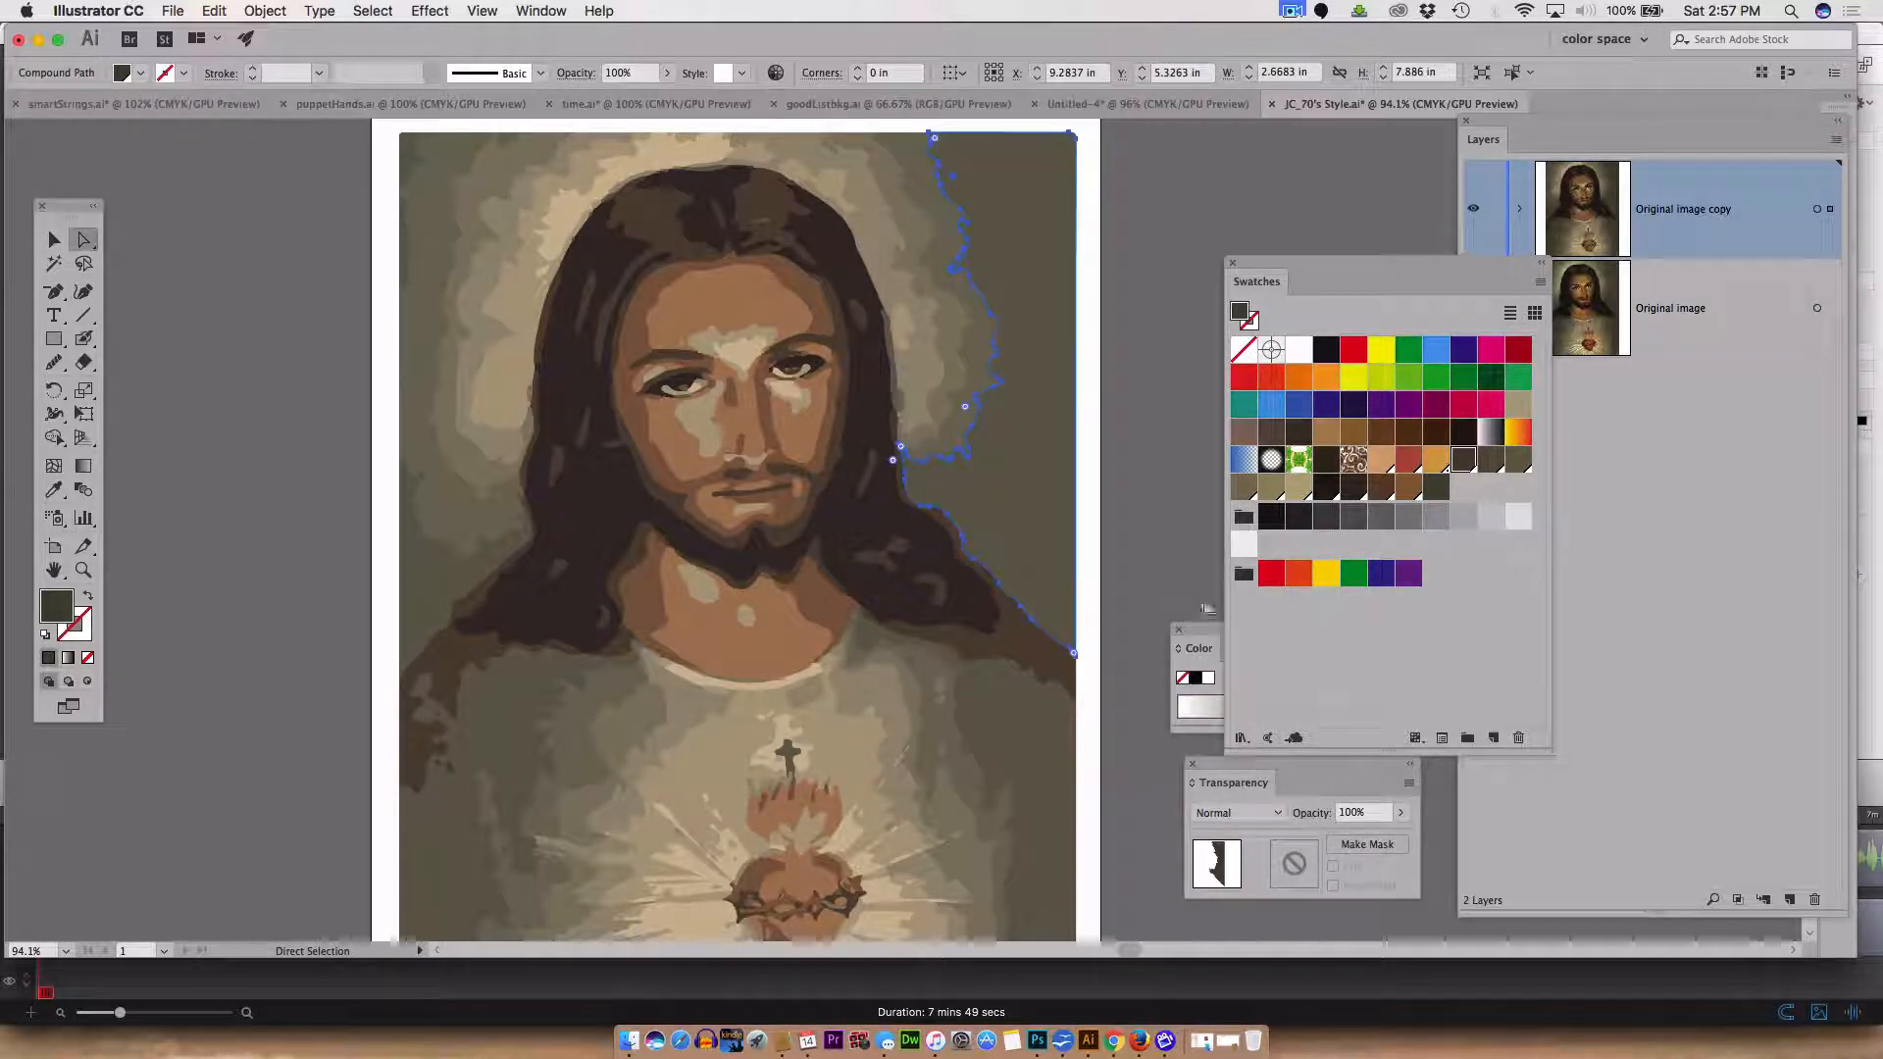
{"action": "left_click", "coordinate": [1315, 669]}
{"action": "key", "text": "super+shift+a"}
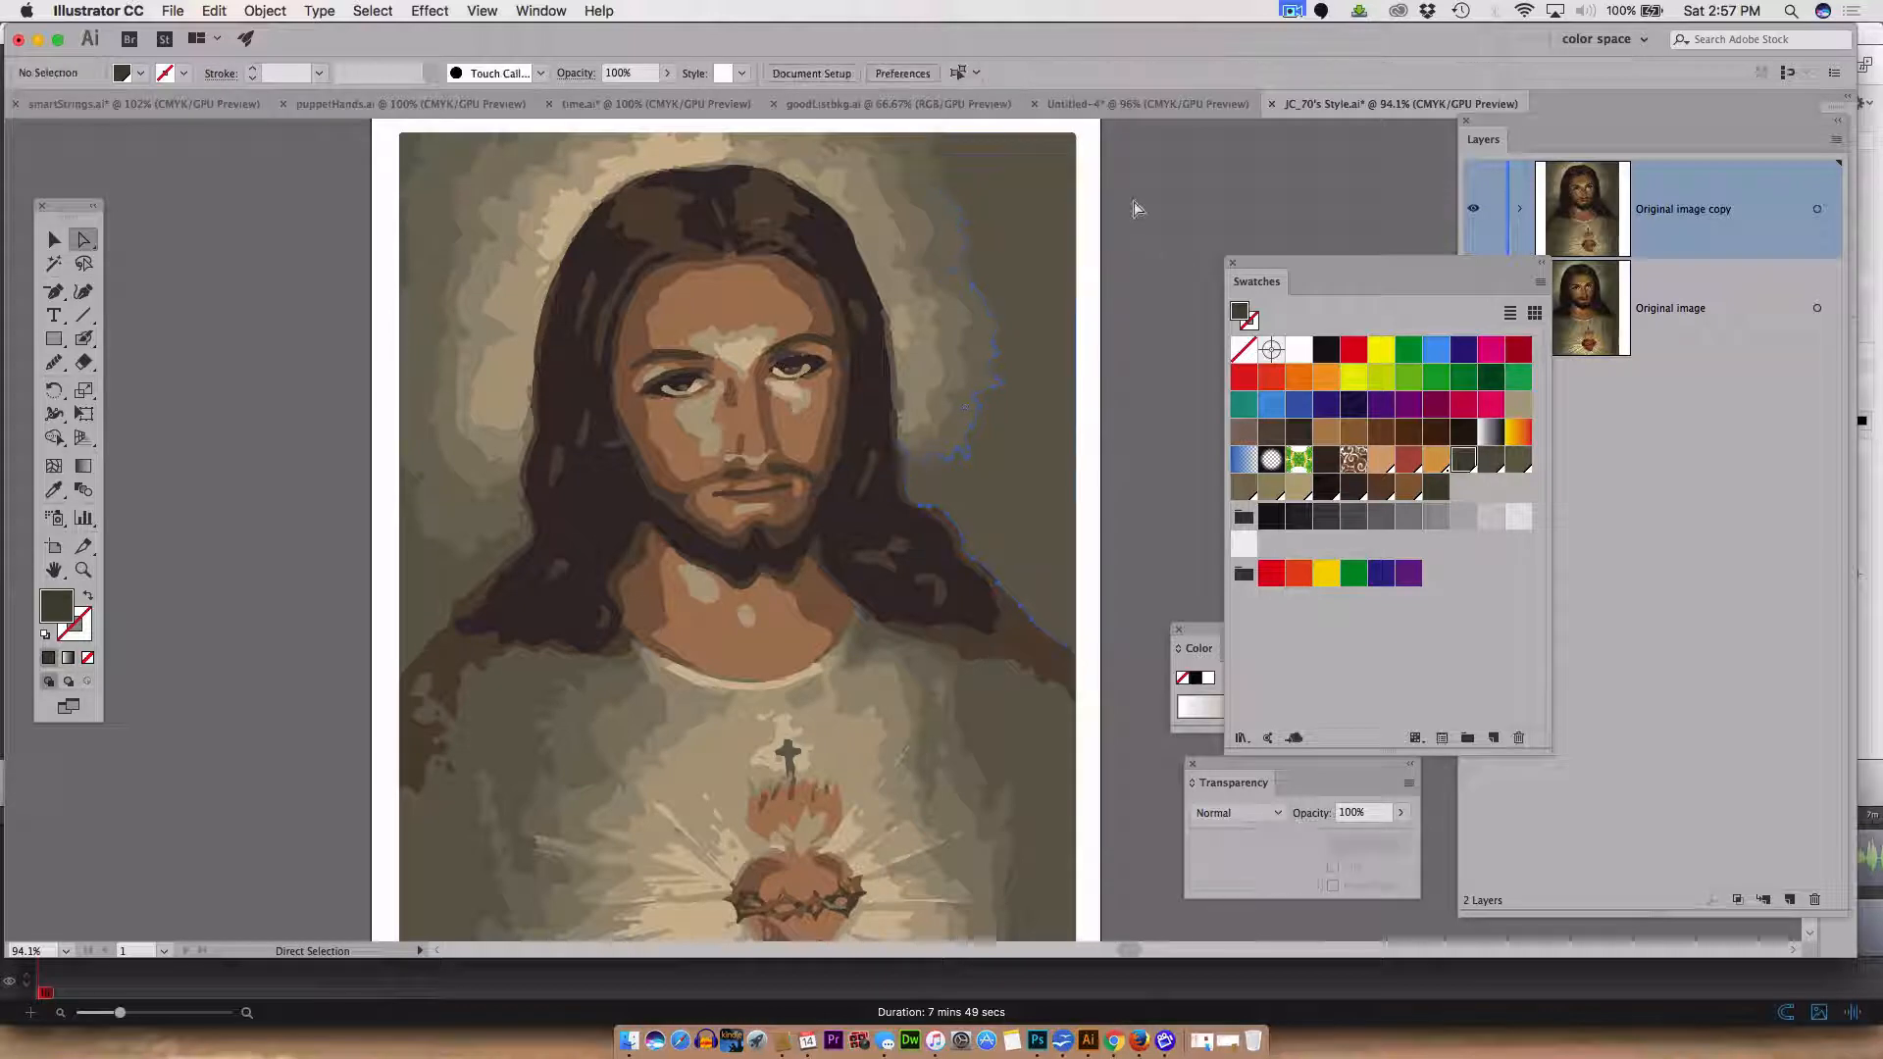
{"action": "double_click", "coordinate": [1464, 461]}
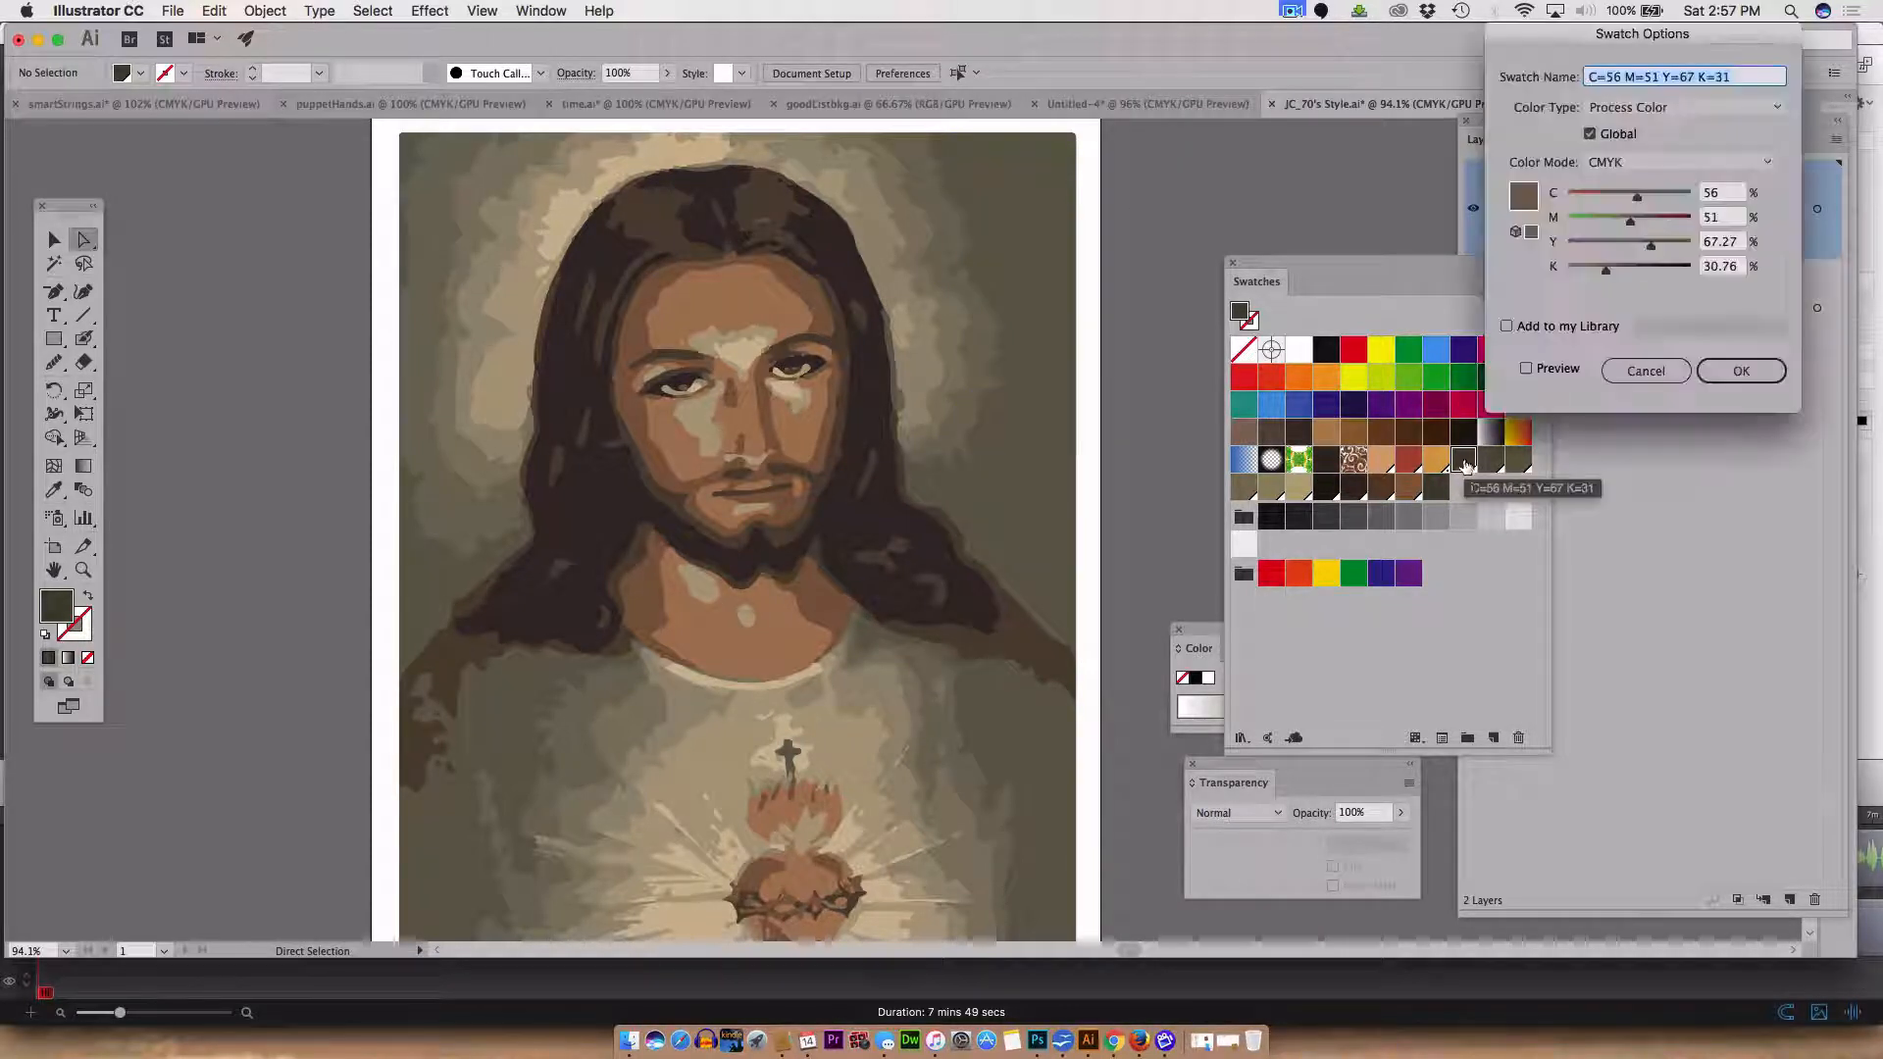
{"action": "left_click", "coordinate": [1572, 243]}
{"action": "mouse_move", "coordinate": [1571, 245]}
{"action": "left_mouse_down"}
{"action": "mouse_move", "coordinate": [1566, 269]}
{"action": "mouse_move", "coordinate": [1595, 223]}
{"action": "left_mouse_up"}
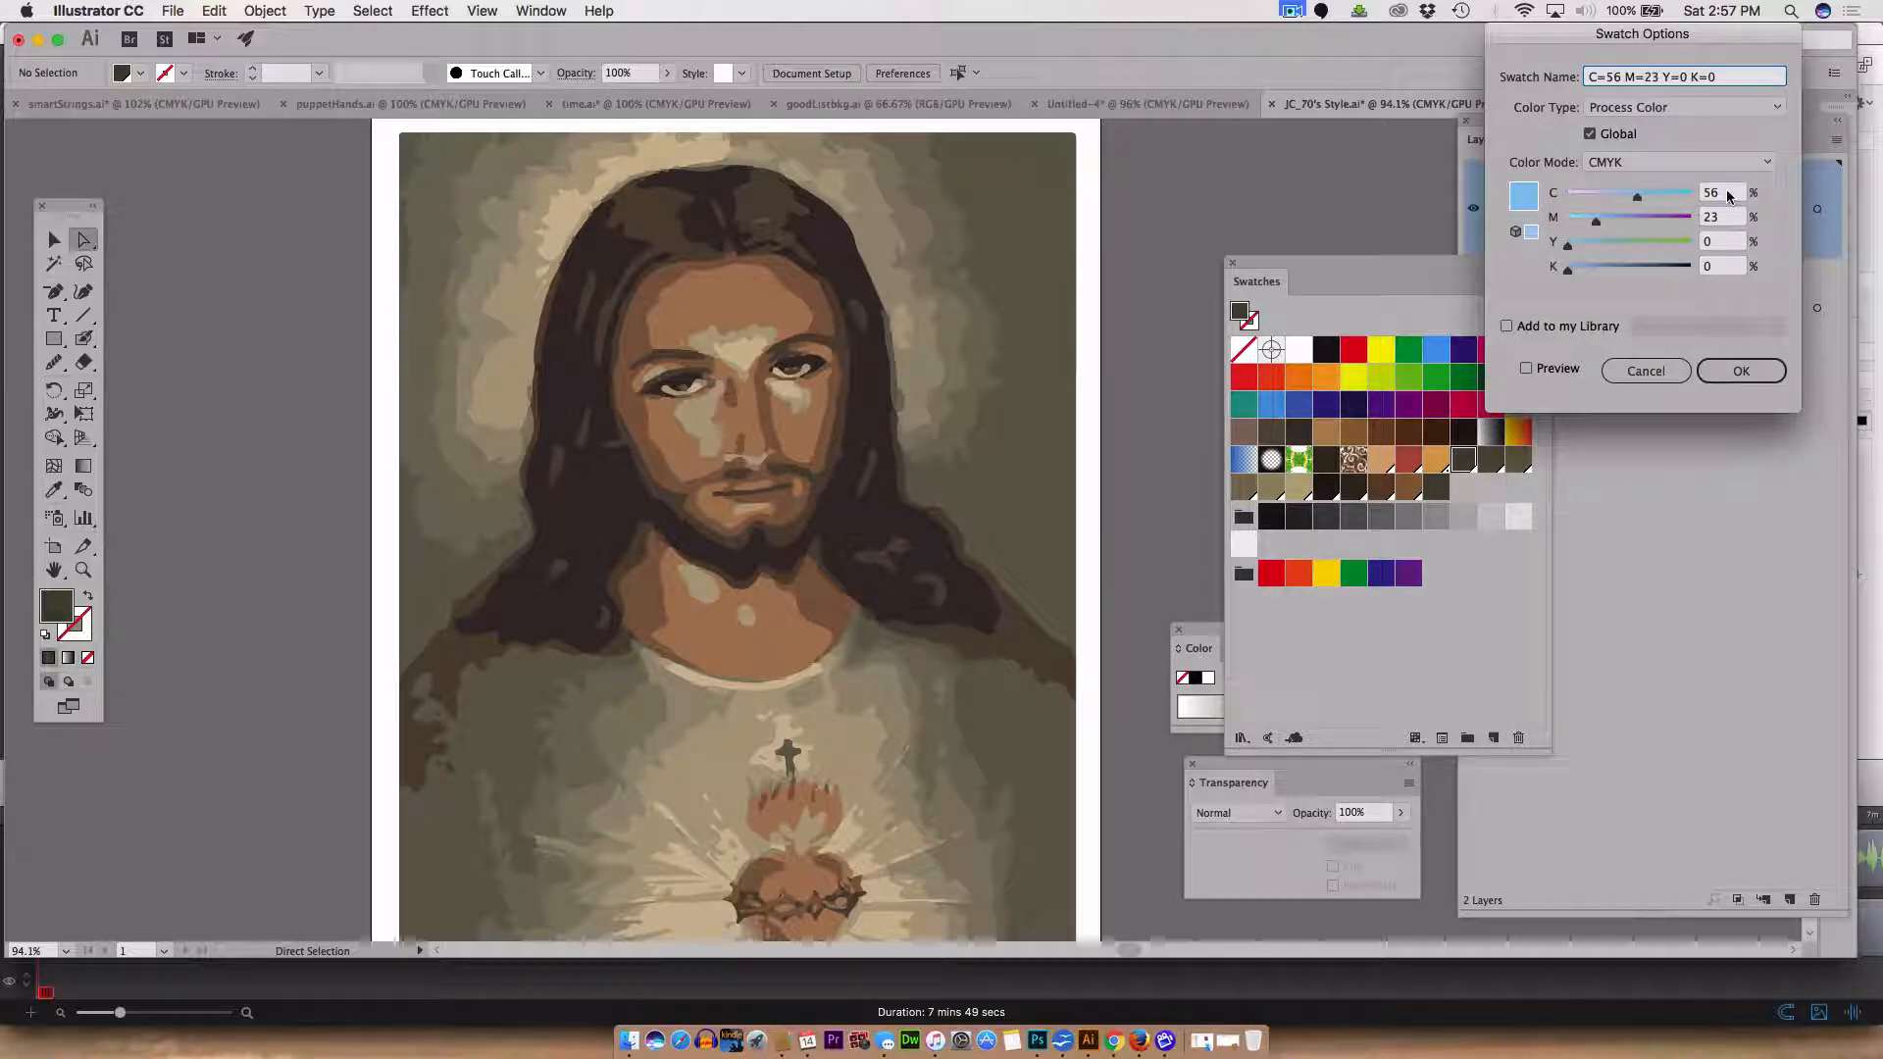
{"action": "left_click_drag", "start_coordinate": [1726, 193], "coordinate": [1693, 219]}
{"action": "type", "text": "55"}
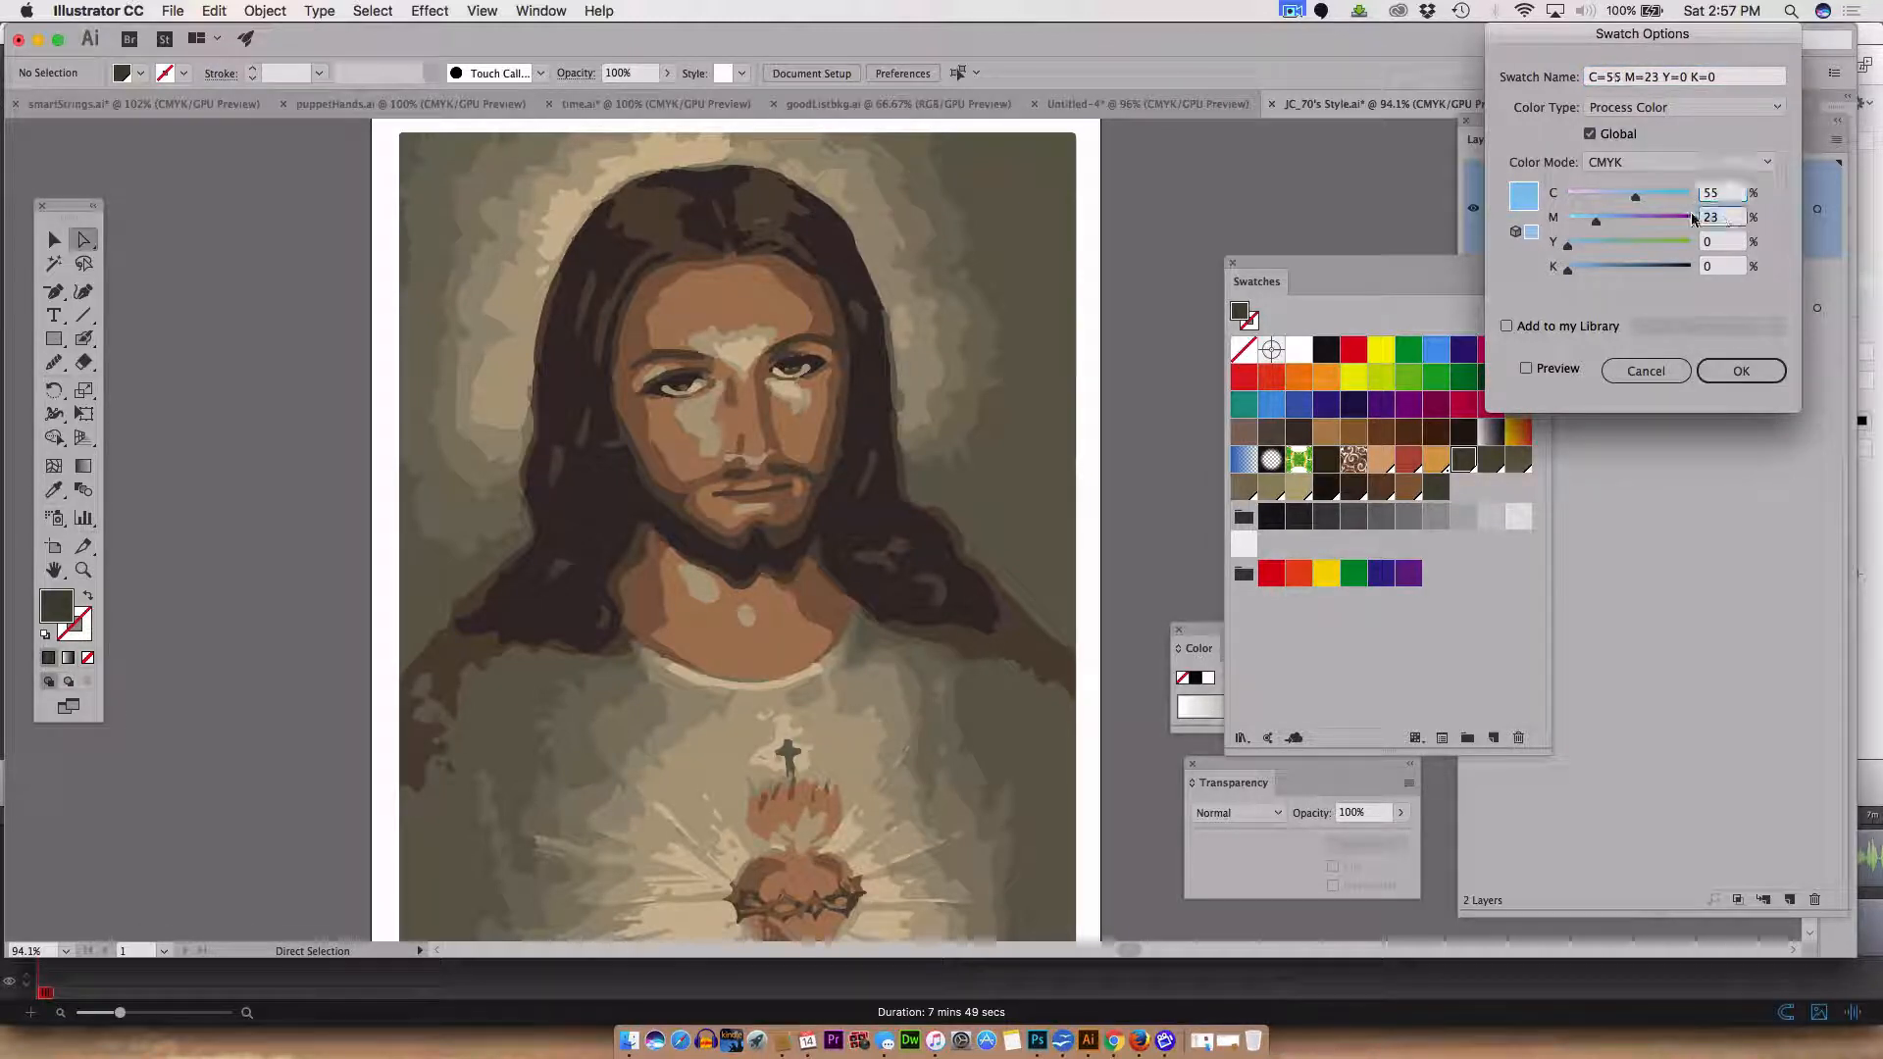
{"action": "type", "text": "25"}
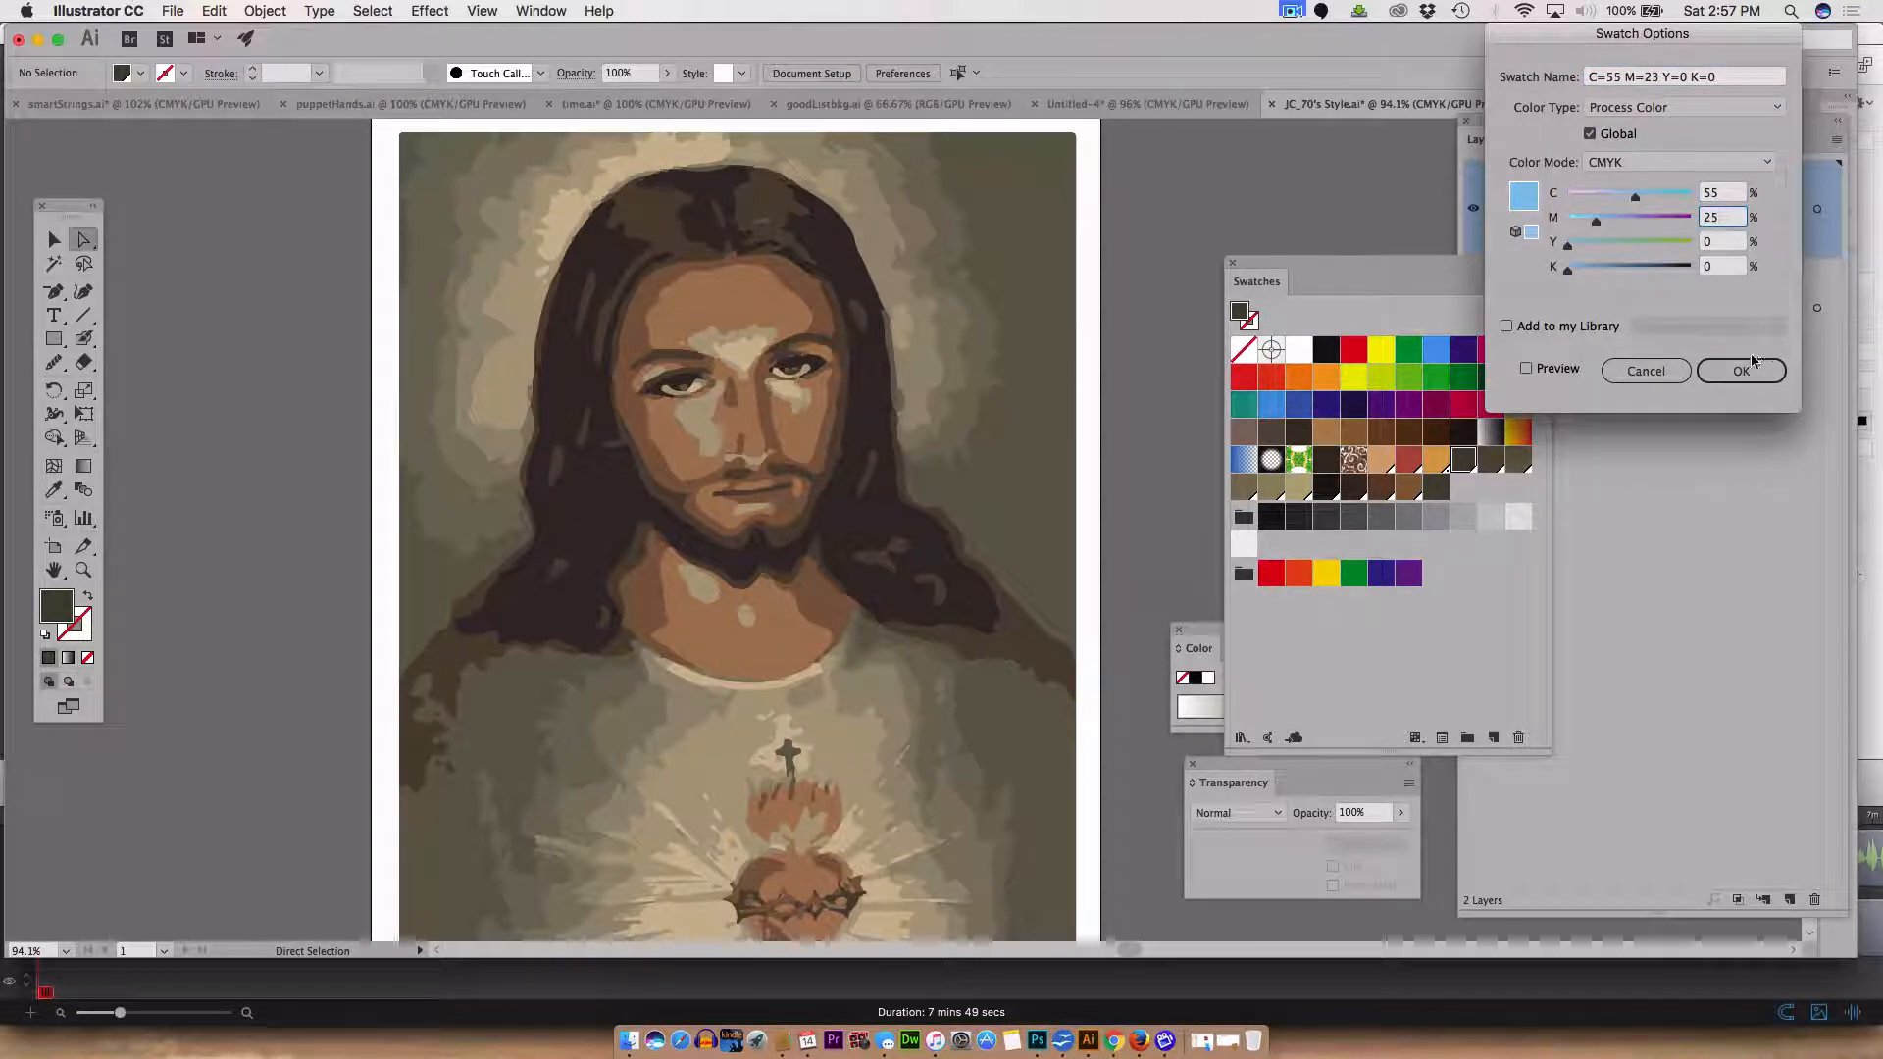
{"action": "left_click", "coordinate": [1741, 370]}
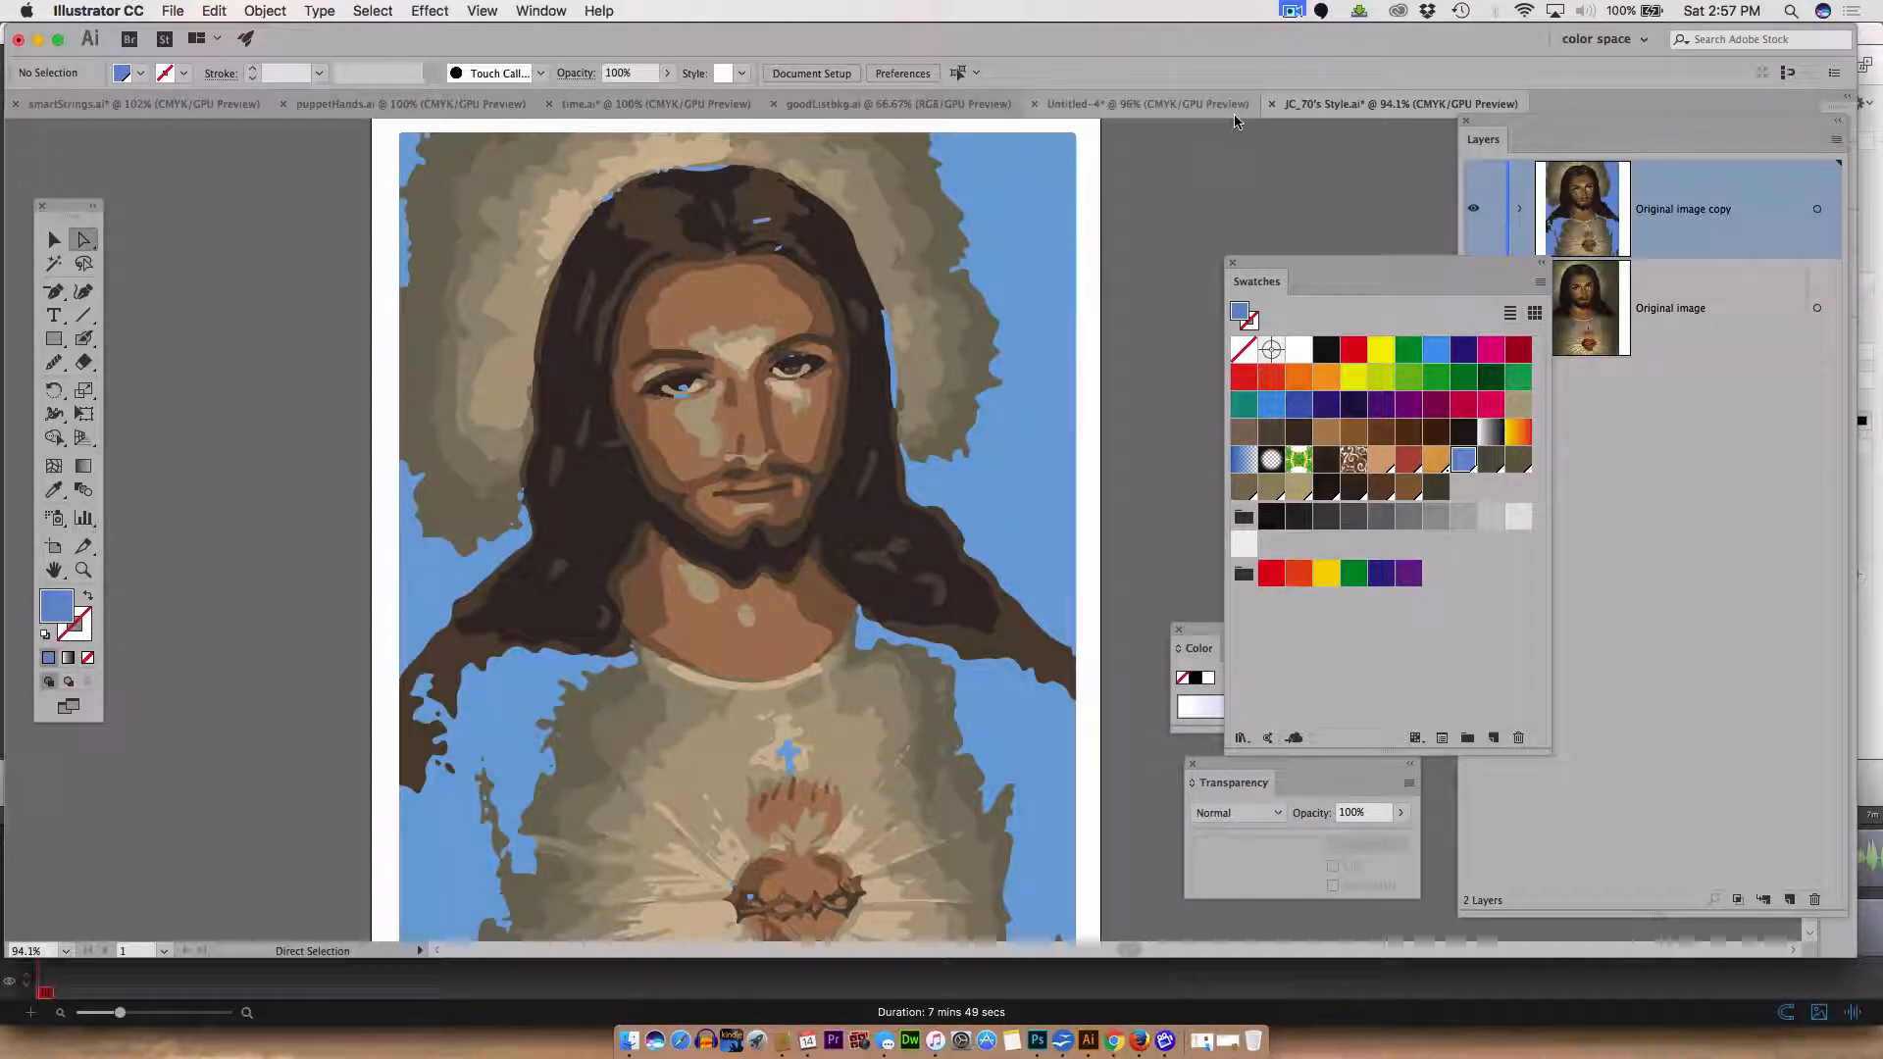
- Select the blue robe areas on both sides of the chest and fill them with the non-global dark olive swatch
{"action": "left_click", "coordinate": [1012, 722]}
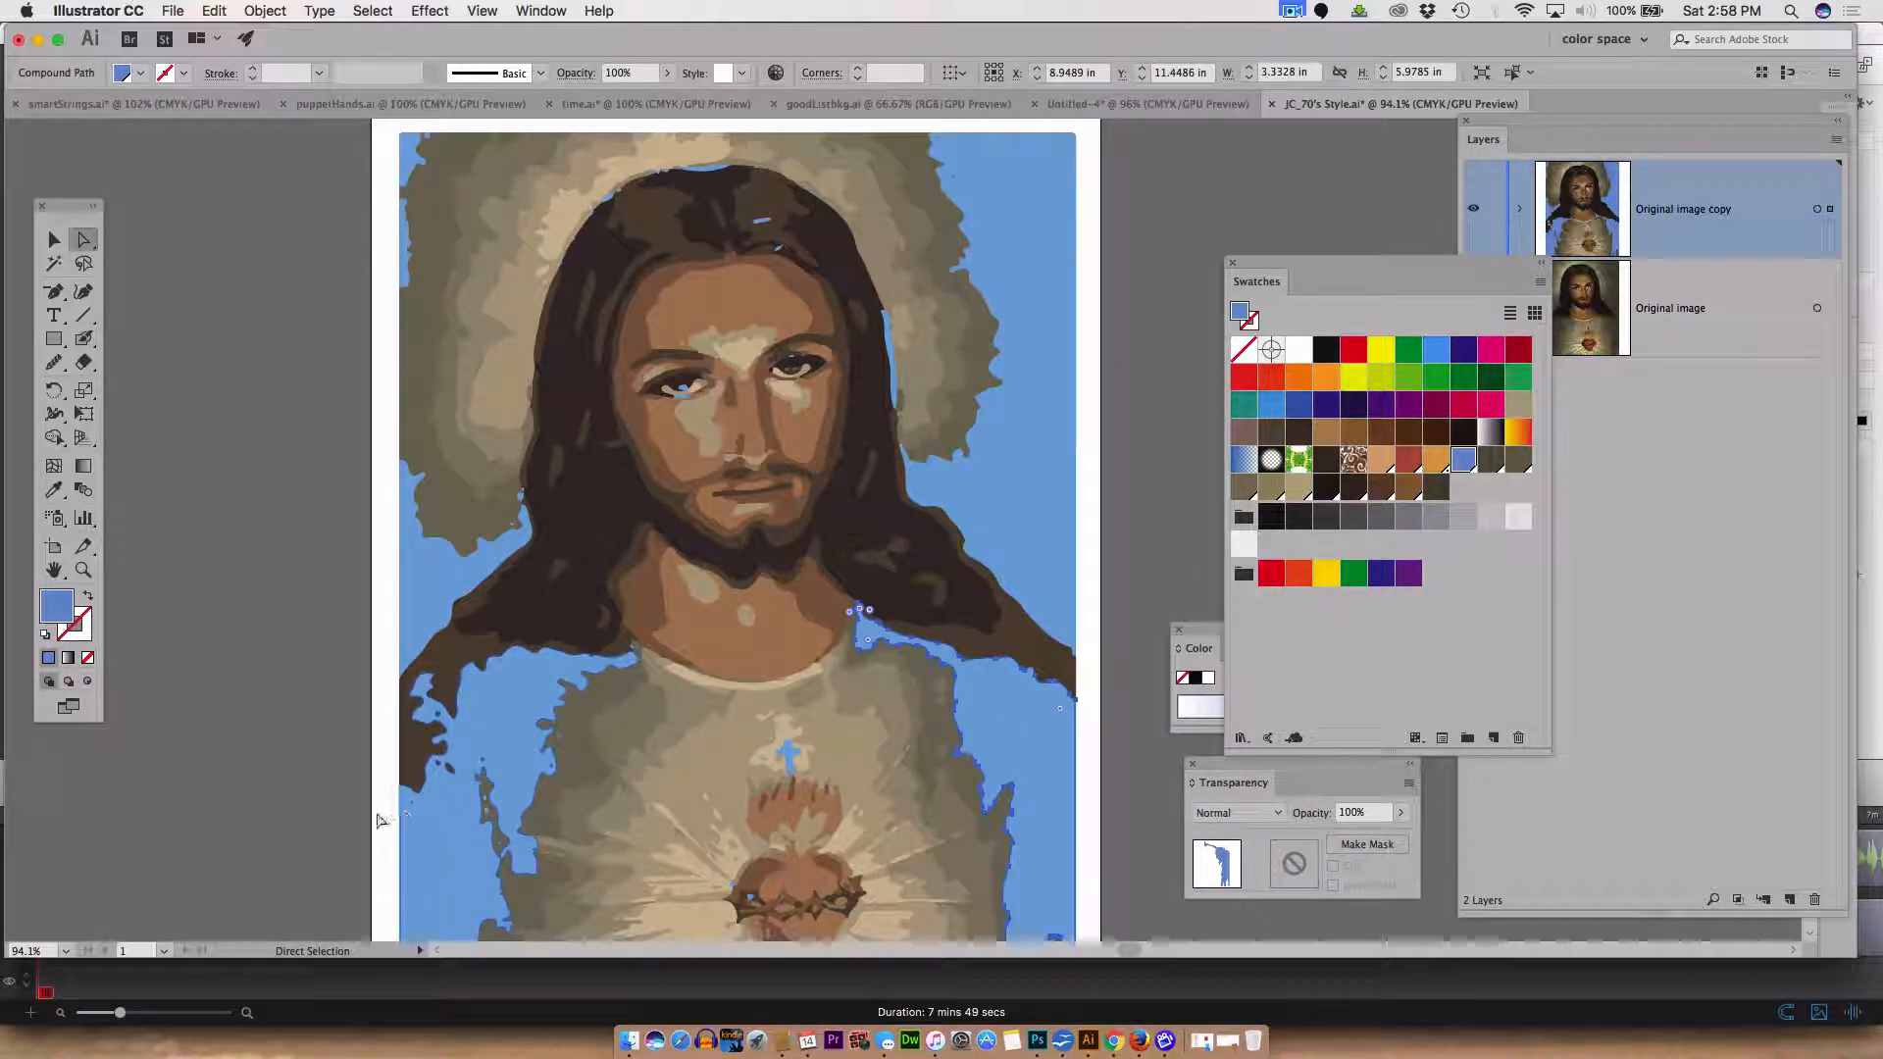
{"action": "left_click", "coordinate": [510, 735]}
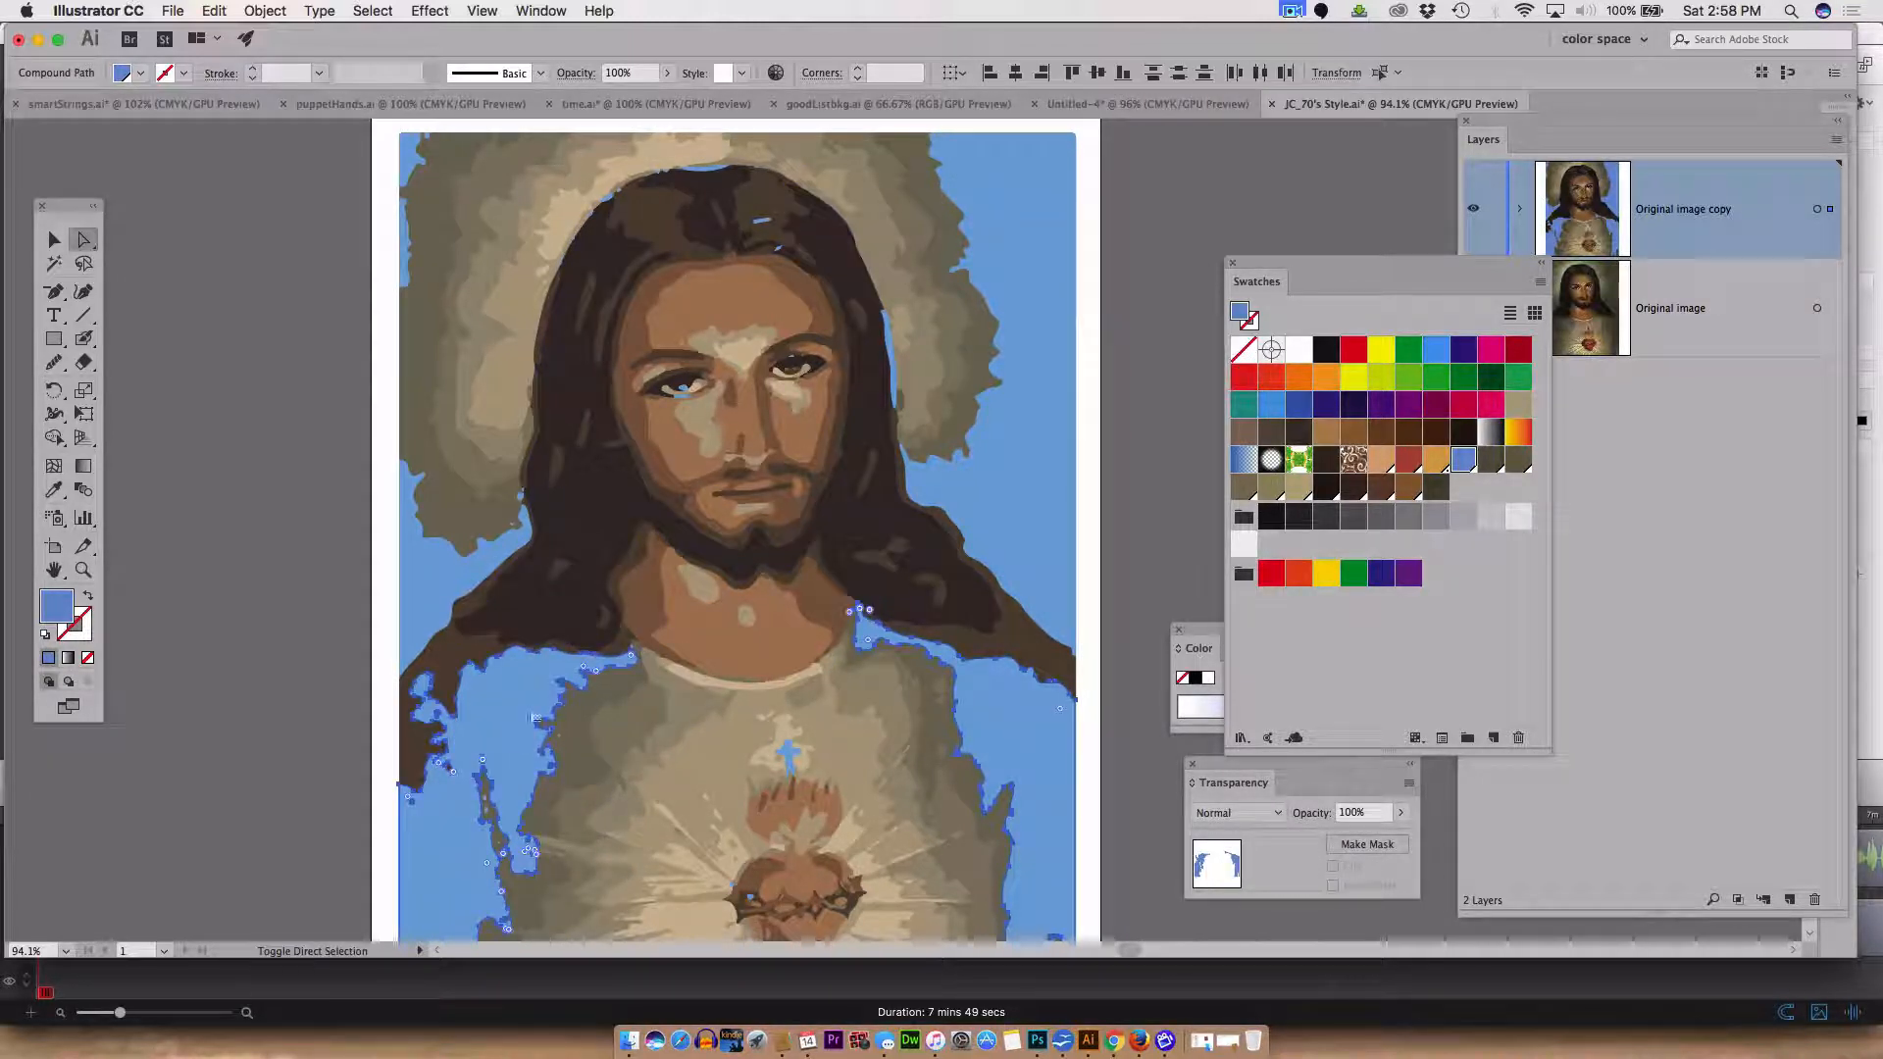
{"action": "left_click", "coordinate": [1433, 488]}
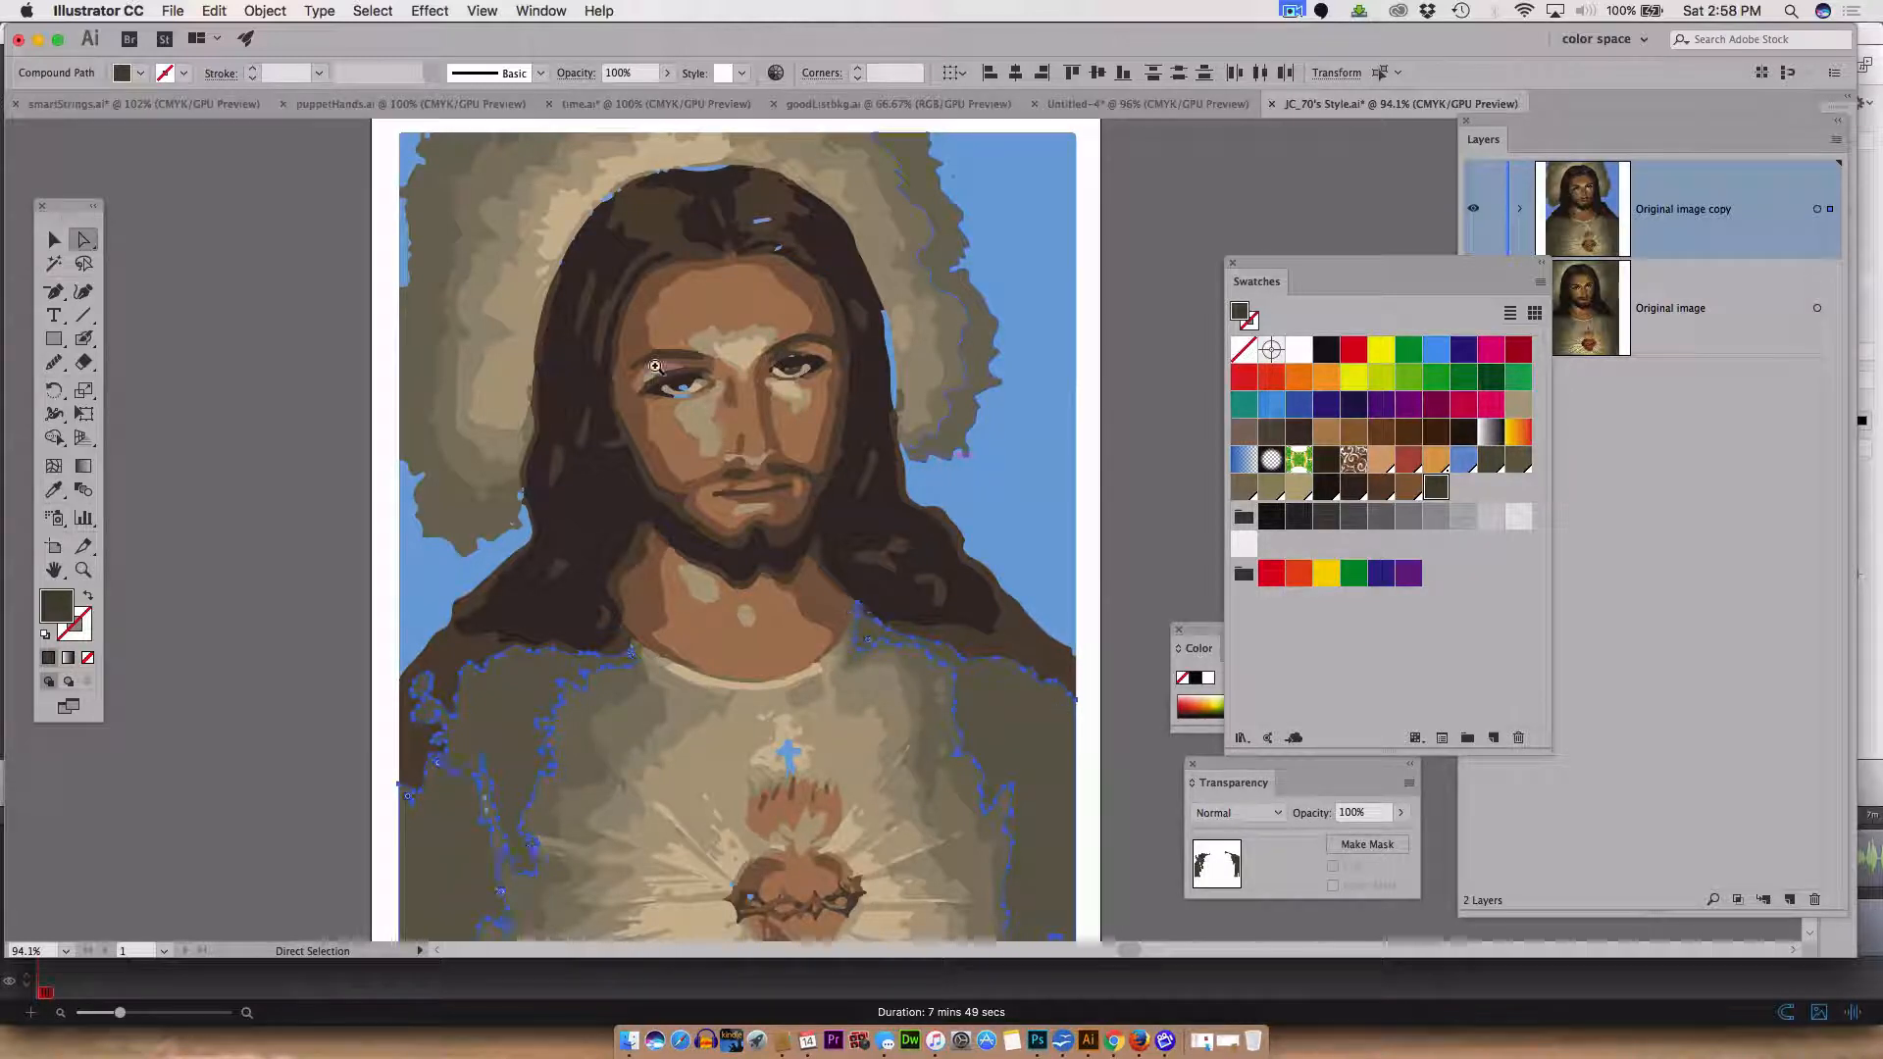
- Select the blue patches in the irises of both eyes and fill them with the non-global dark olive swatch C=56 M=51 Y=67 K=31
{"action": "key", "text": "z"}
{"action": "left_click", "coordinate": [693, 403]}
{"action": "left_click", "coordinate": [752, 410]}
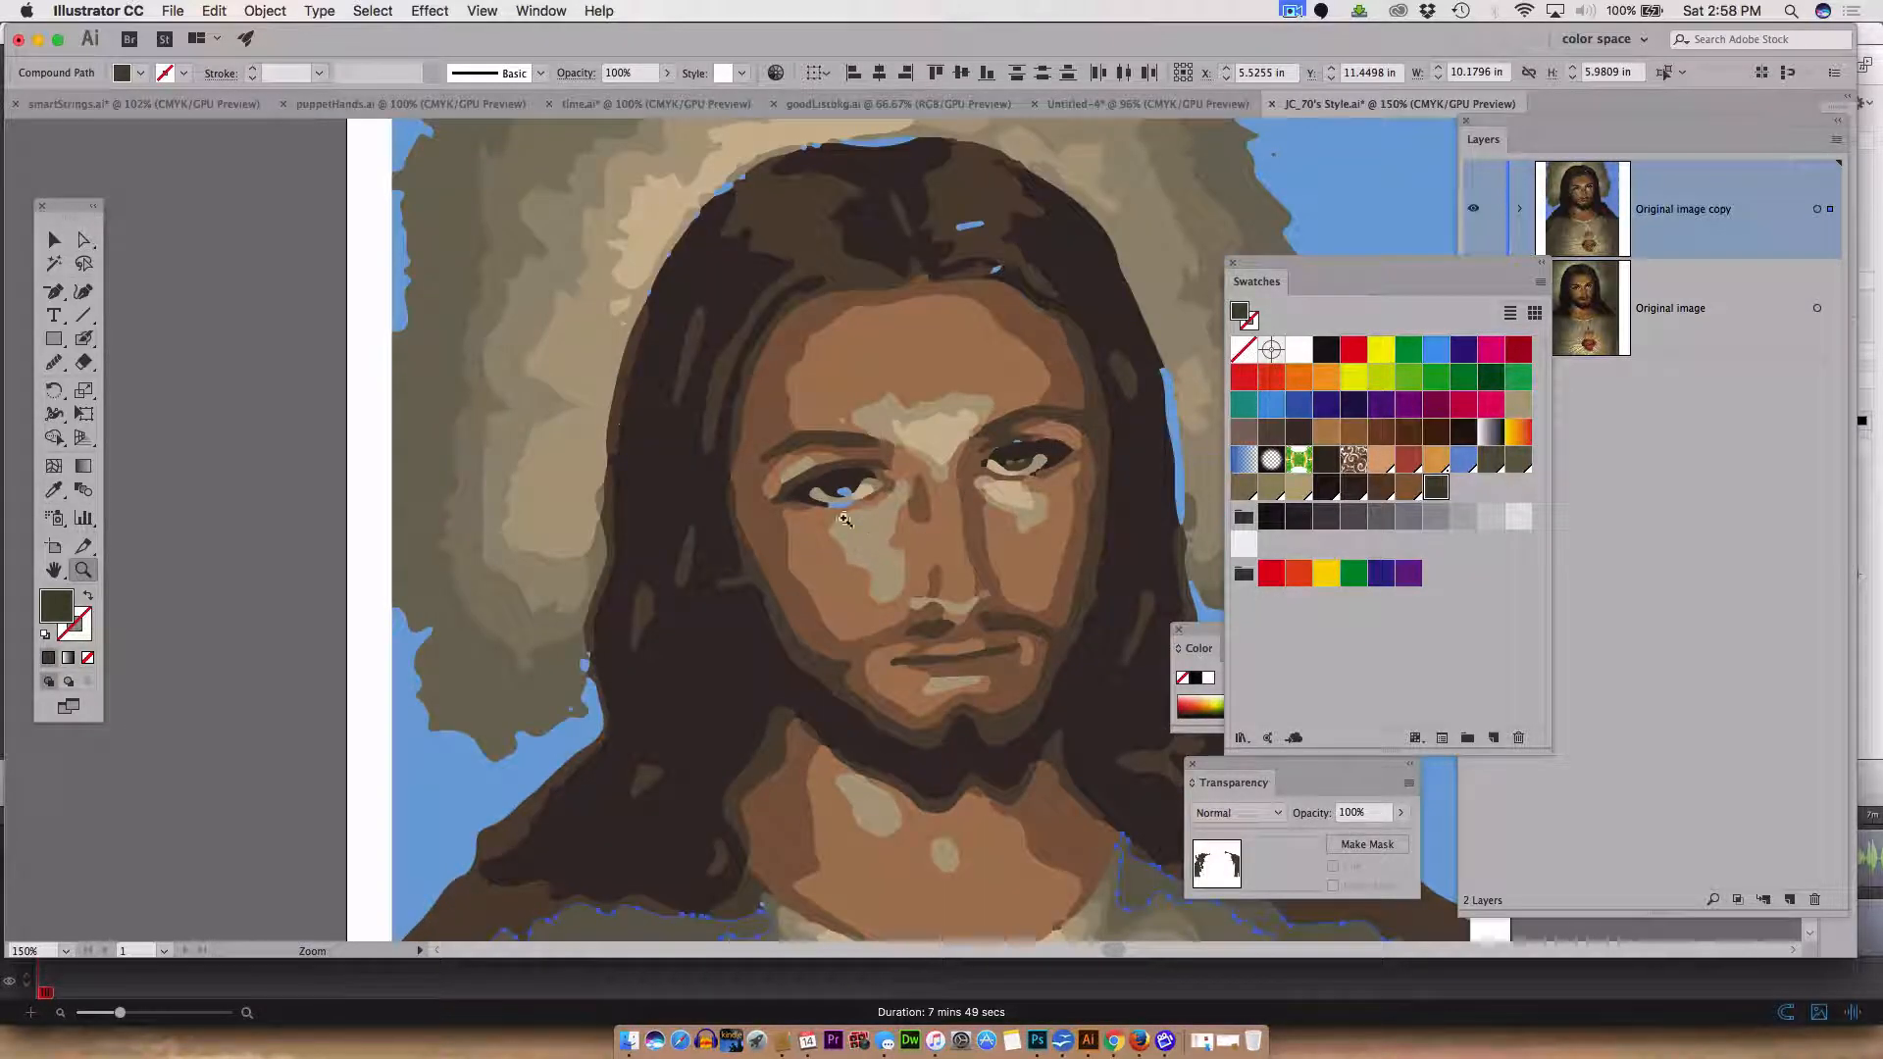
{"action": "left_click", "coordinate": [854, 525]}
{"action": "left_click_drag", "start_coordinate": [1019, 533], "coordinate": [549, 459]}
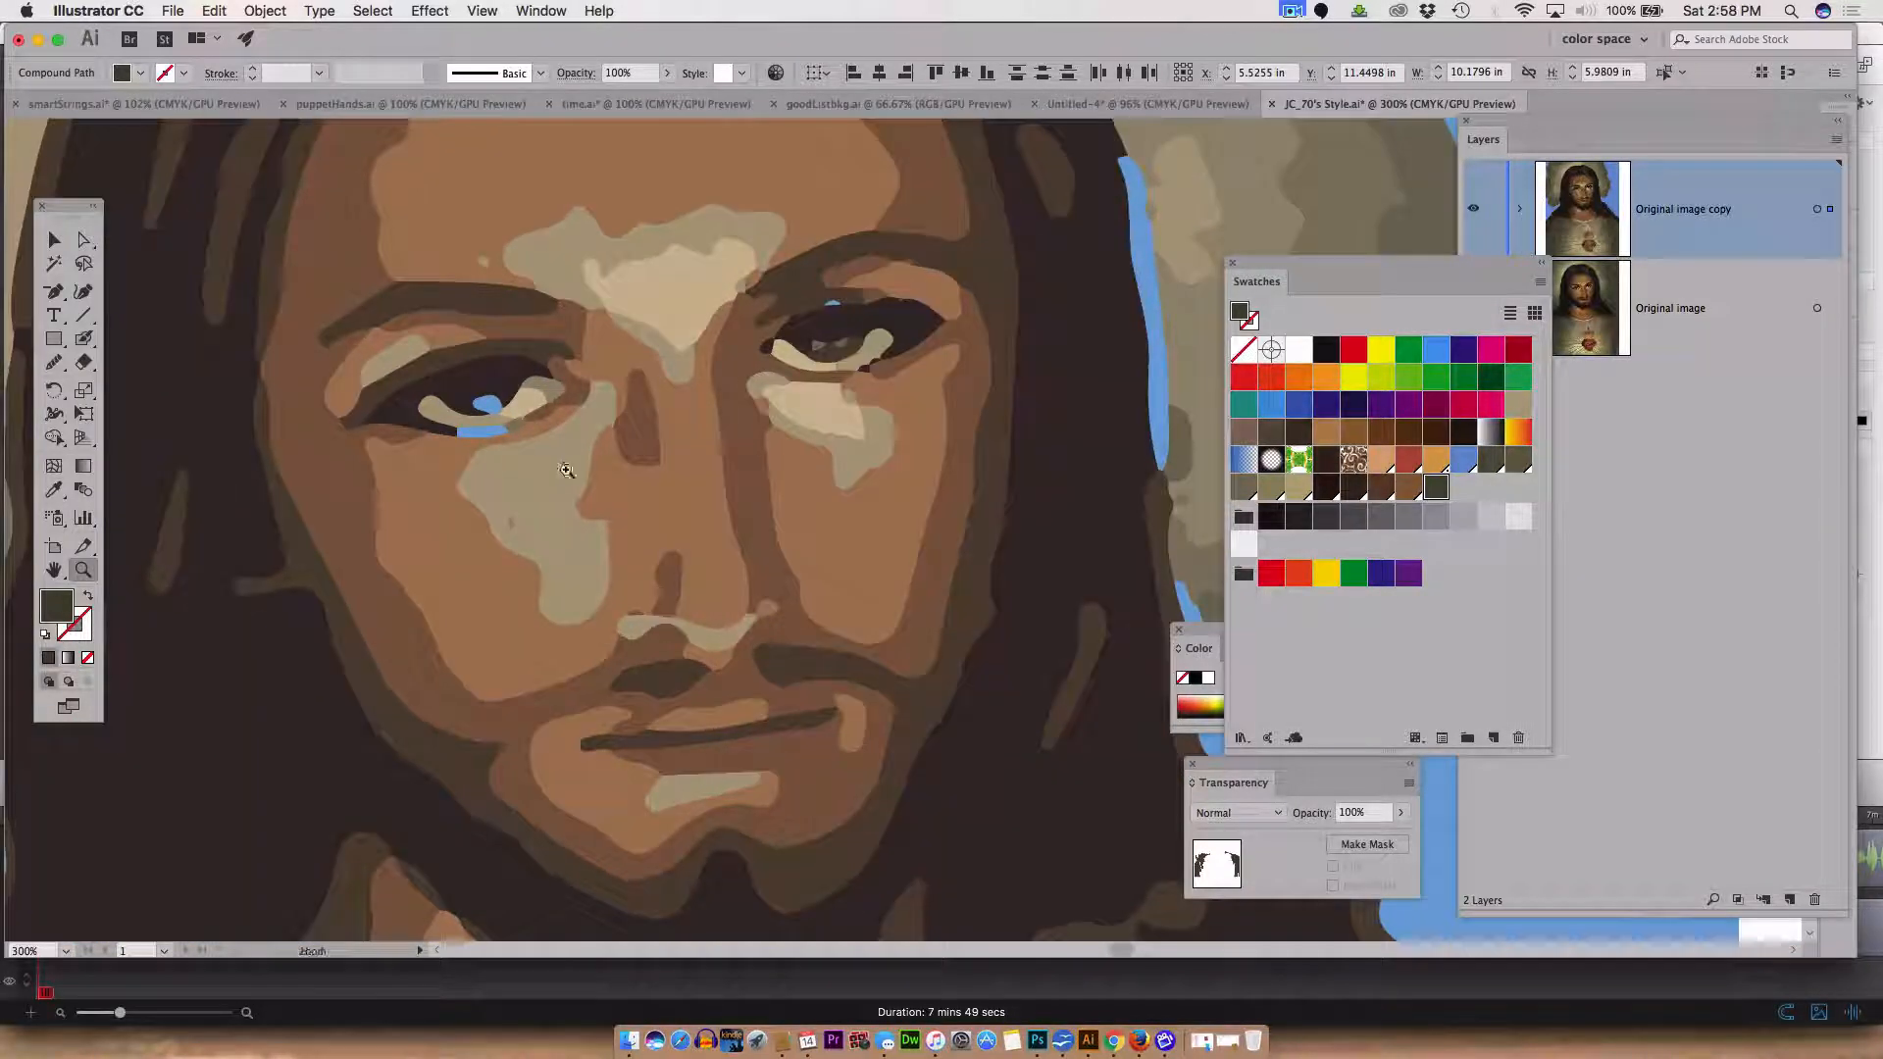
{"action": "left_click", "coordinate": [84, 241]}
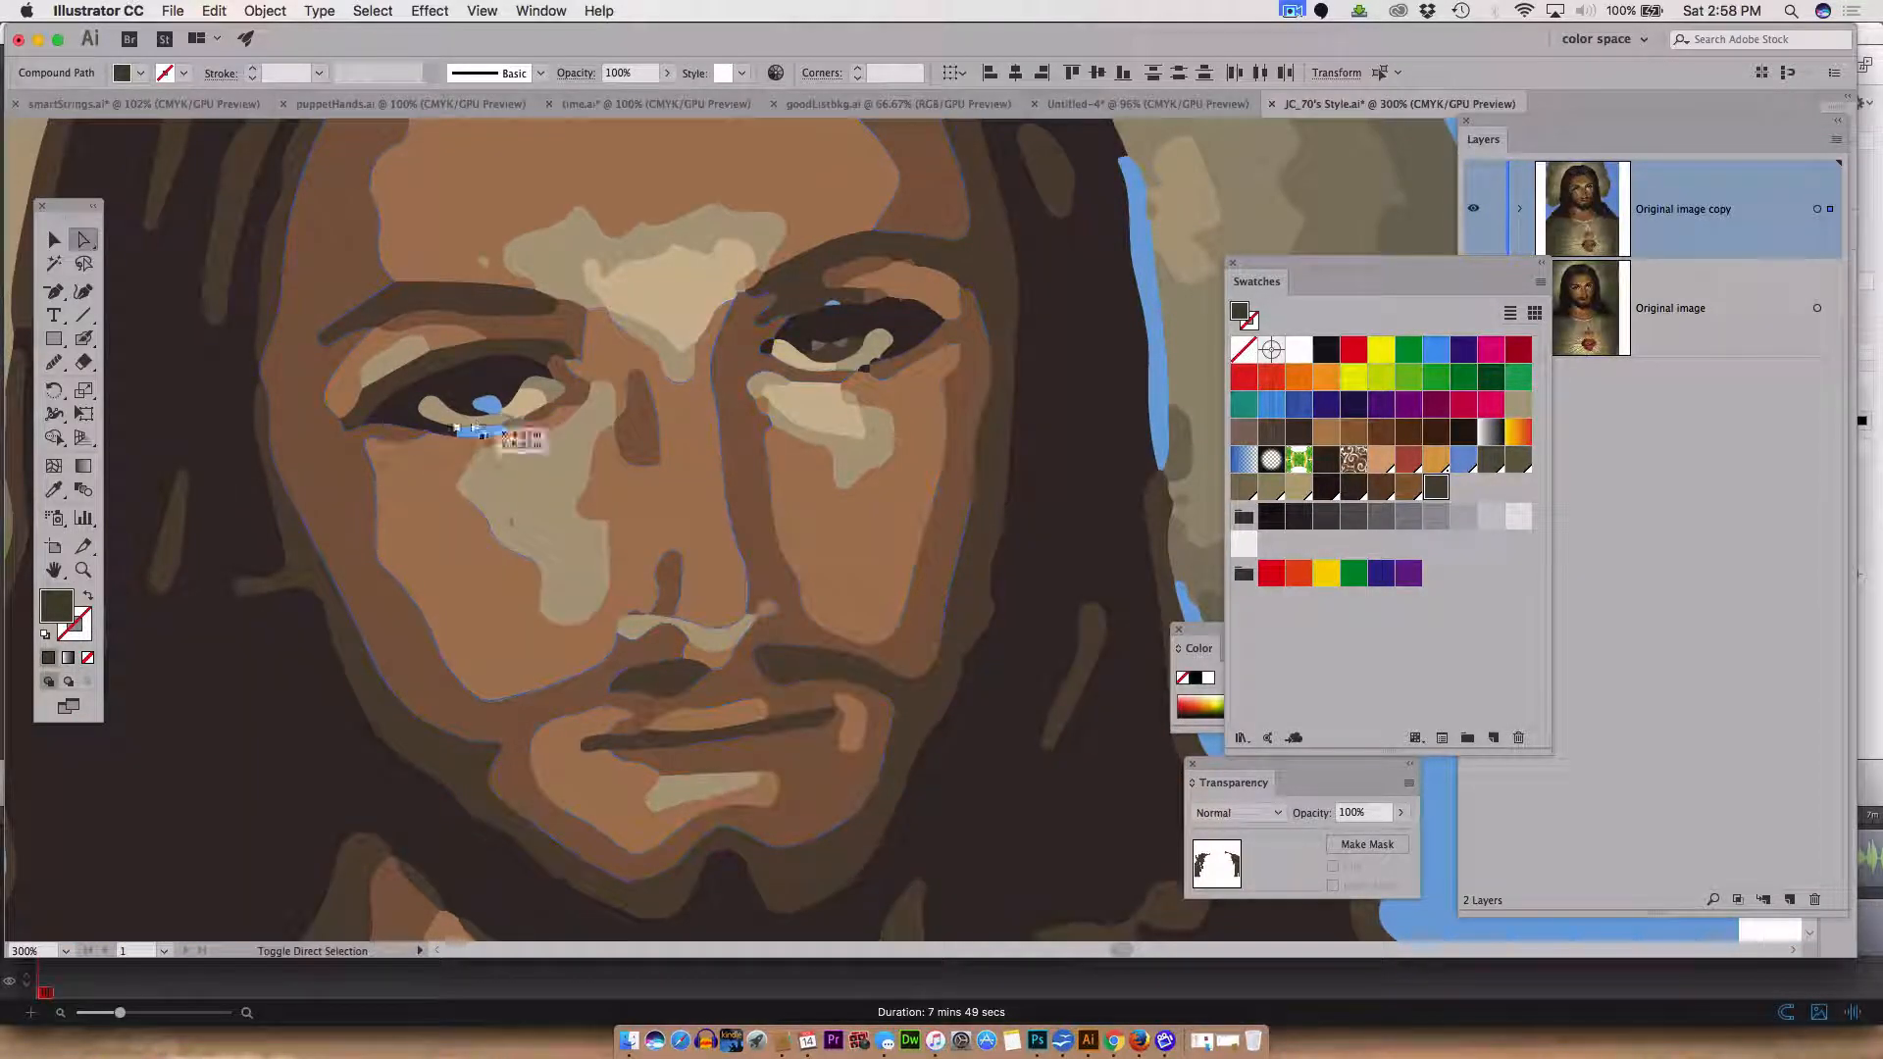
{"action": "left_click", "coordinate": [474, 433]}
{"action": "left_click", "coordinate": [491, 406]}
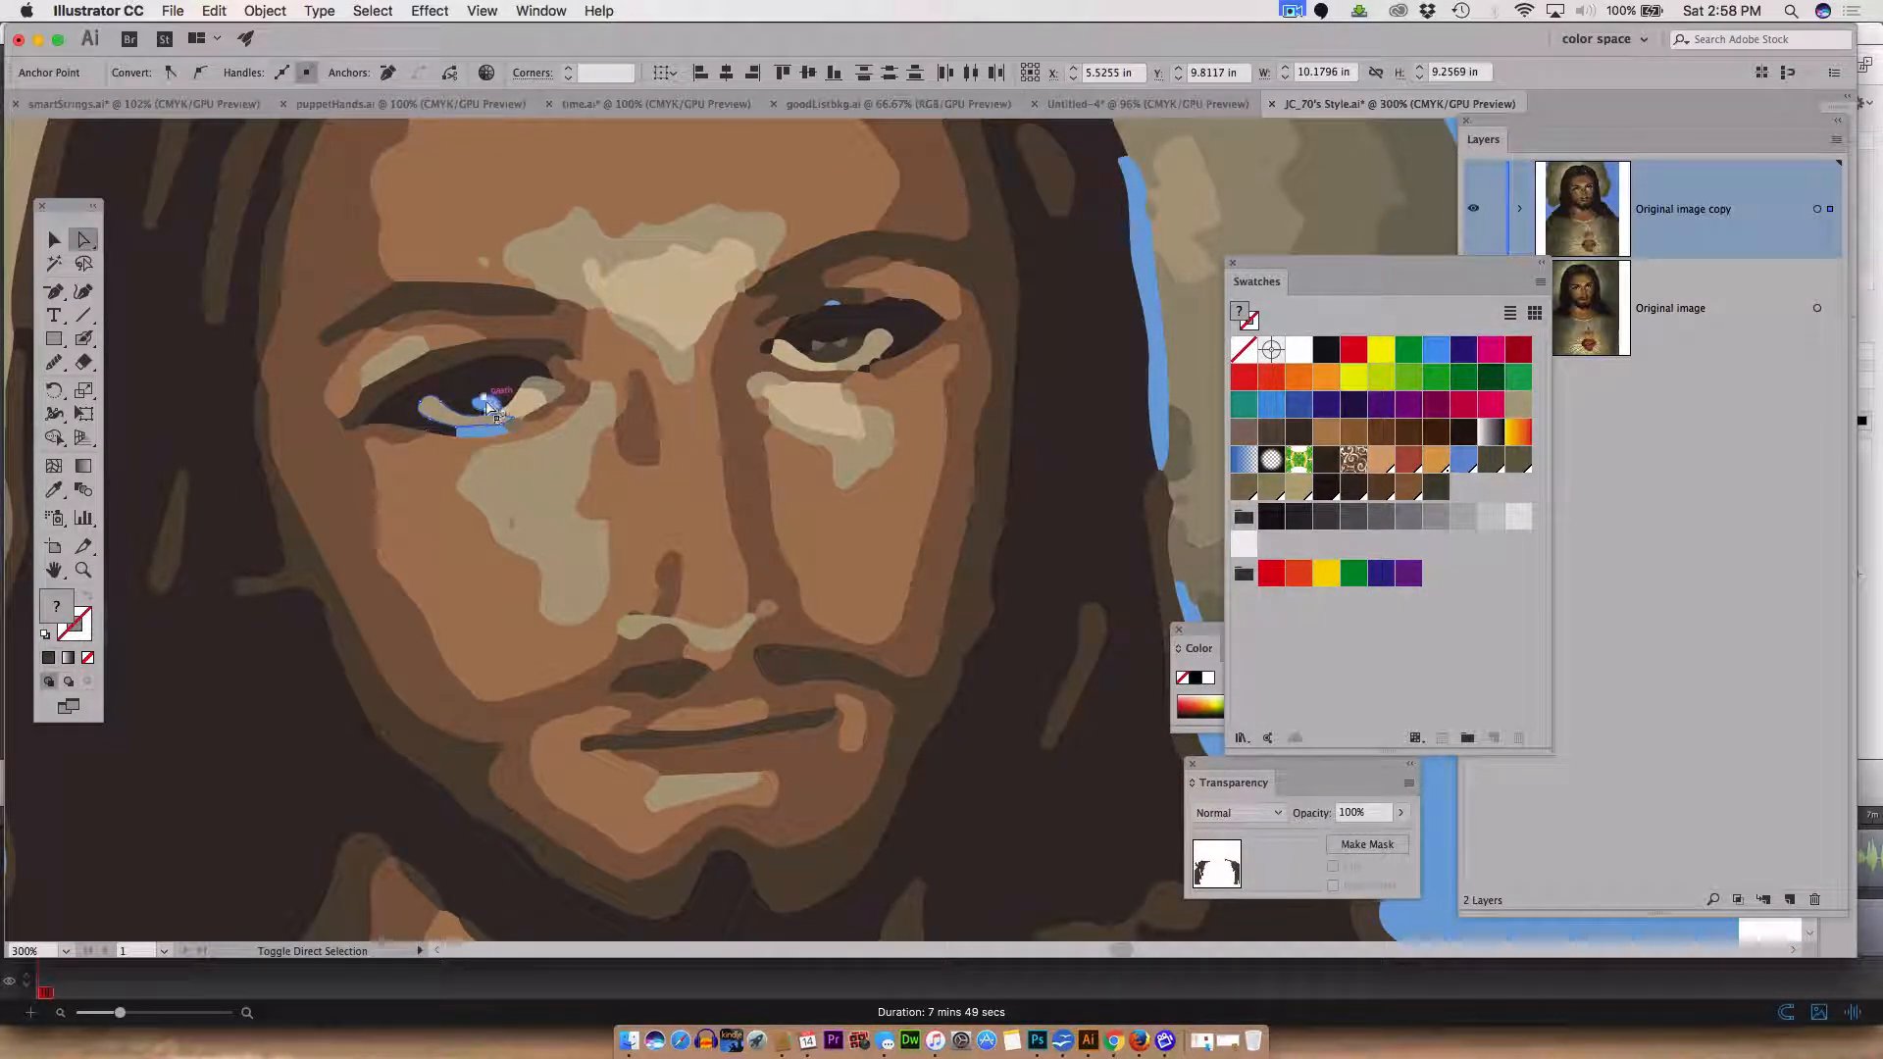
{"action": "left_click", "coordinate": [831, 306], "text": "shift"}
{"action": "left_click", "coordinate": [1436, 492]}
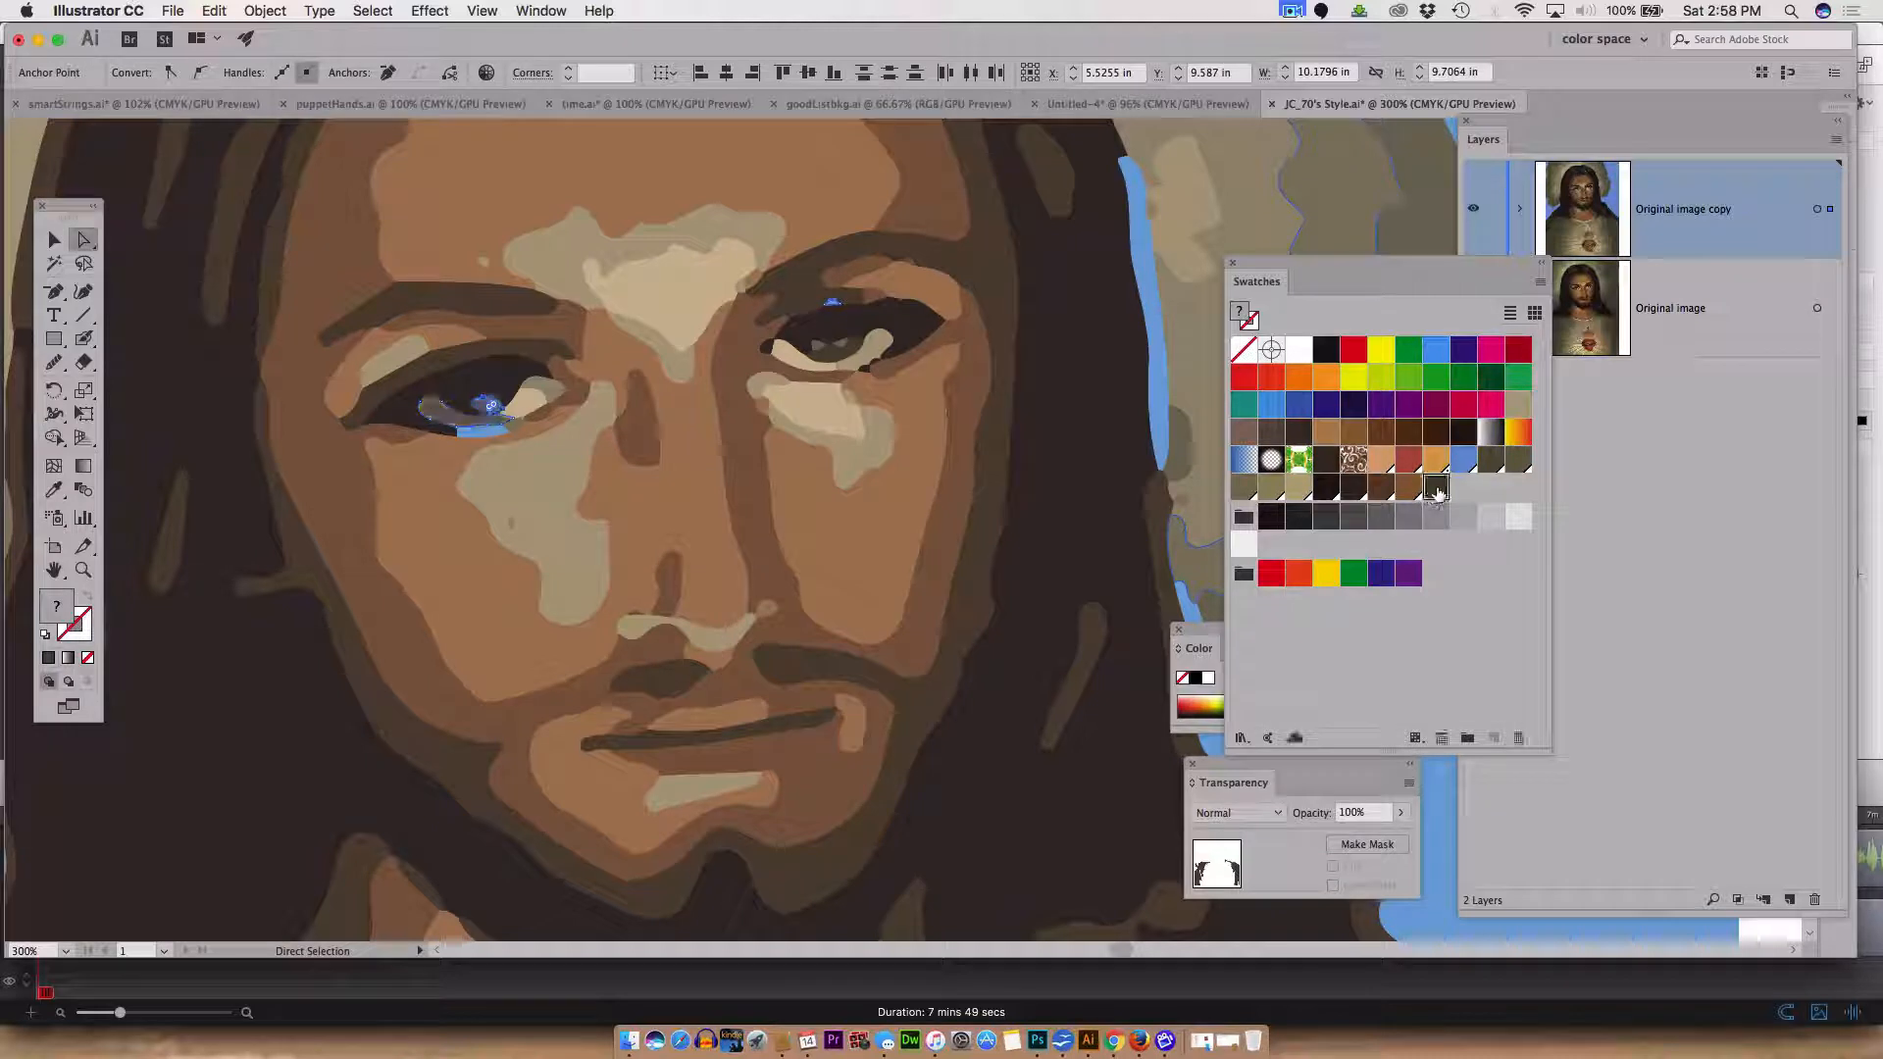
- Fill the remaining blue strip beneath the left eye with the non-global dark olive swatch, and deselect the artwork
{"action": "left_click", "coordinate": [471, 437]}
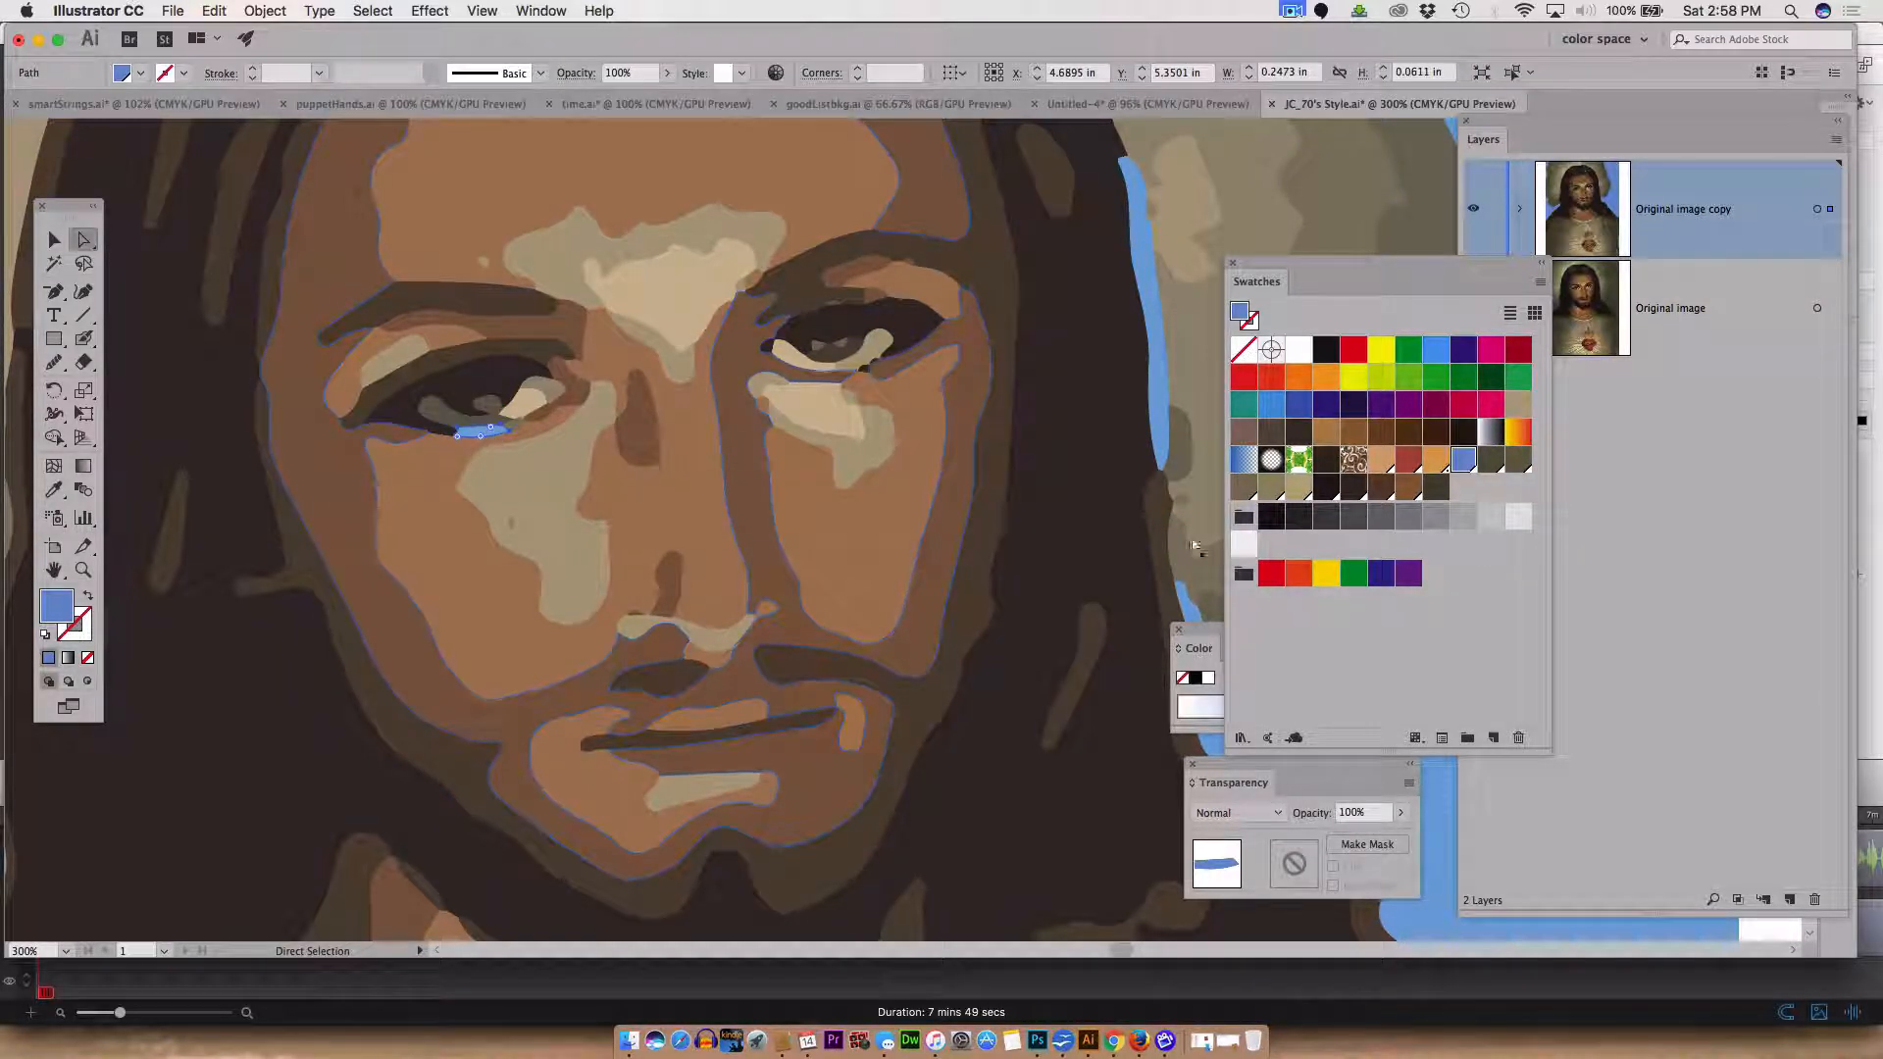
{"action": "left_click", "coordinate": [1434, 490]}
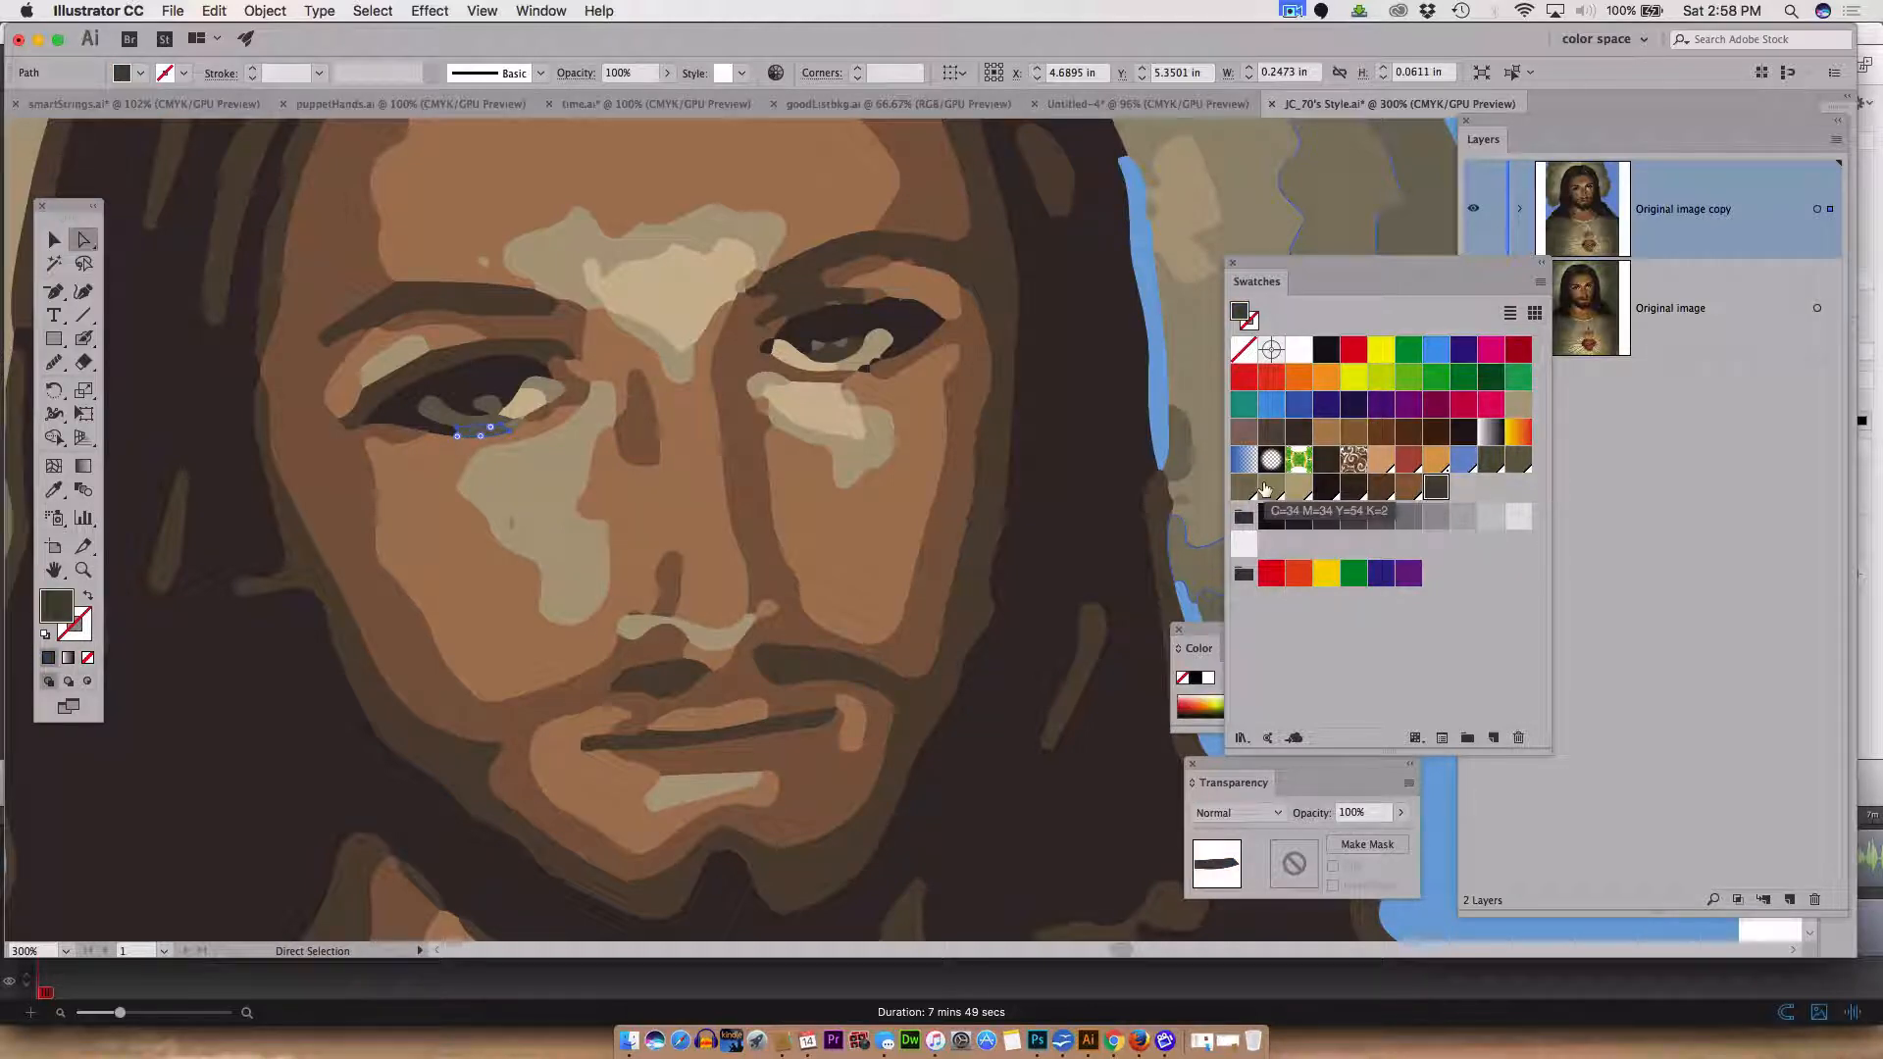
{"action": "scroll", "coordinate": [1020, 541], "scroll_direction": "down", "scroll_amount": 10}
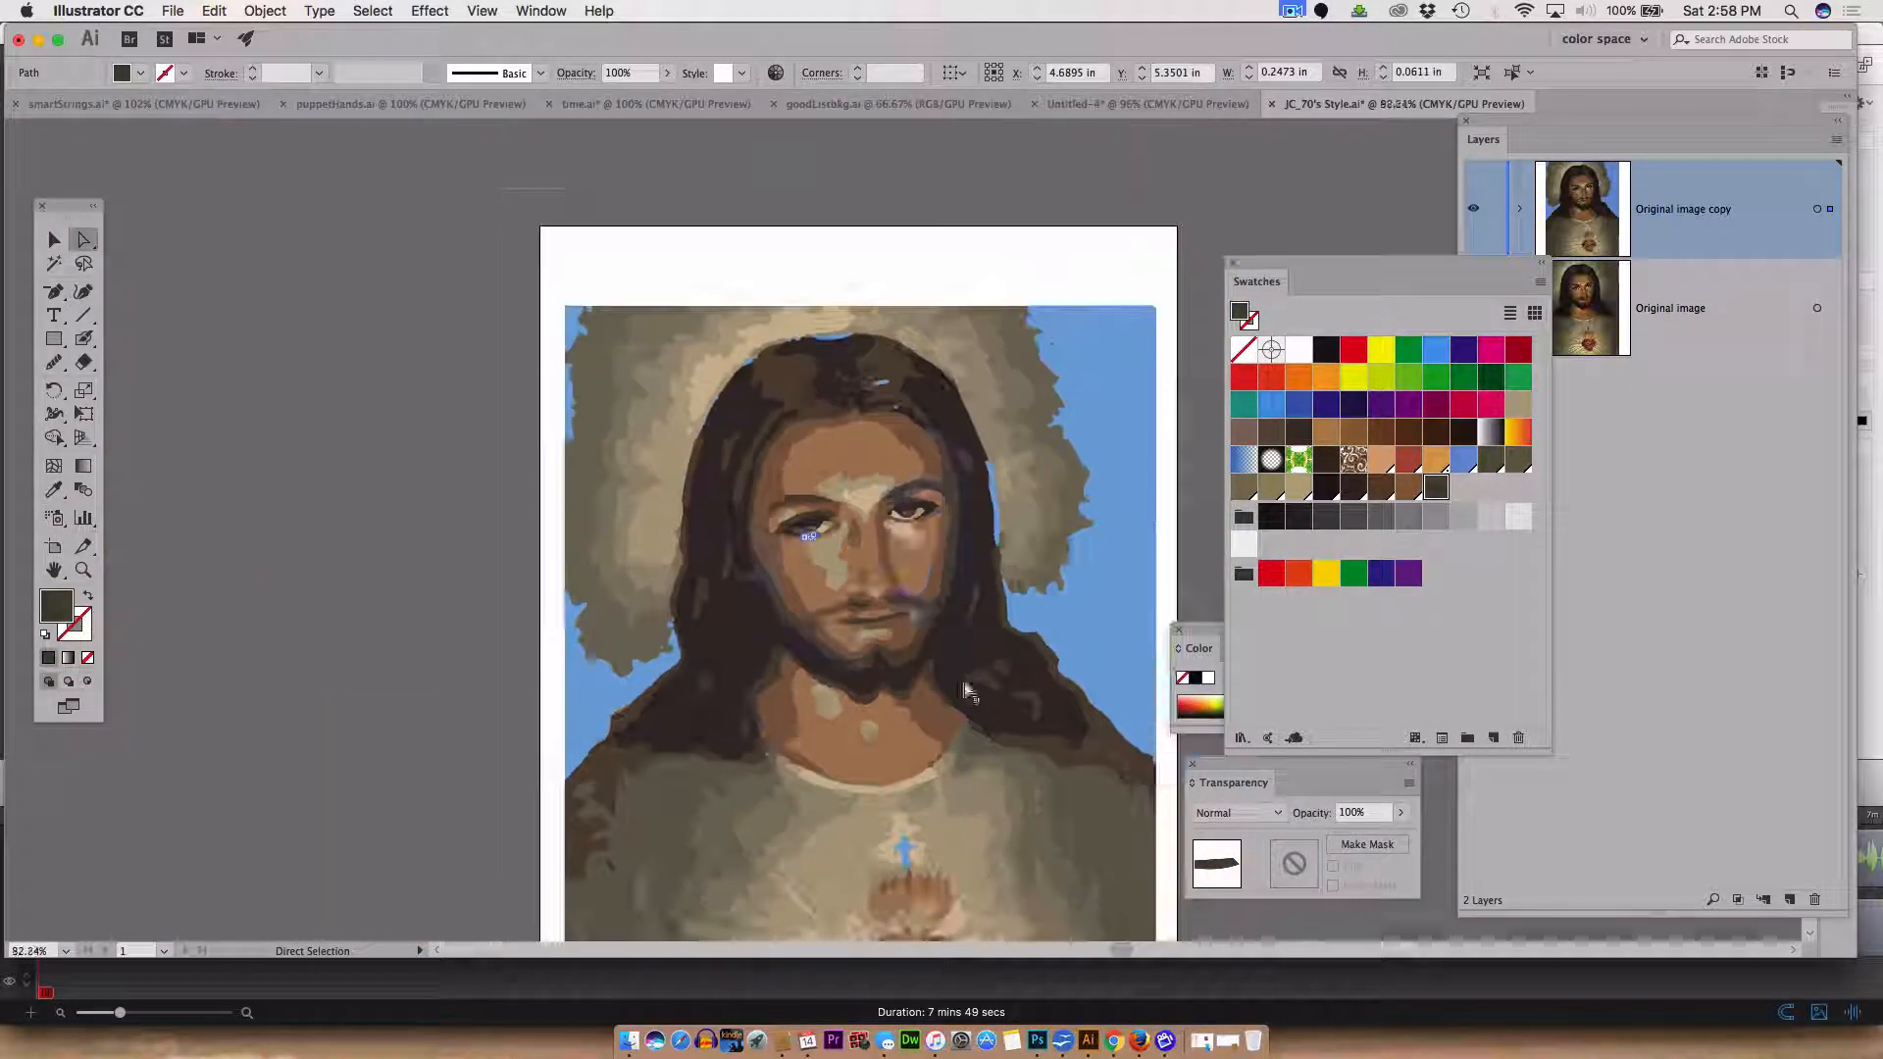
{"action": "left_click", "coordinate": [446, 480]}
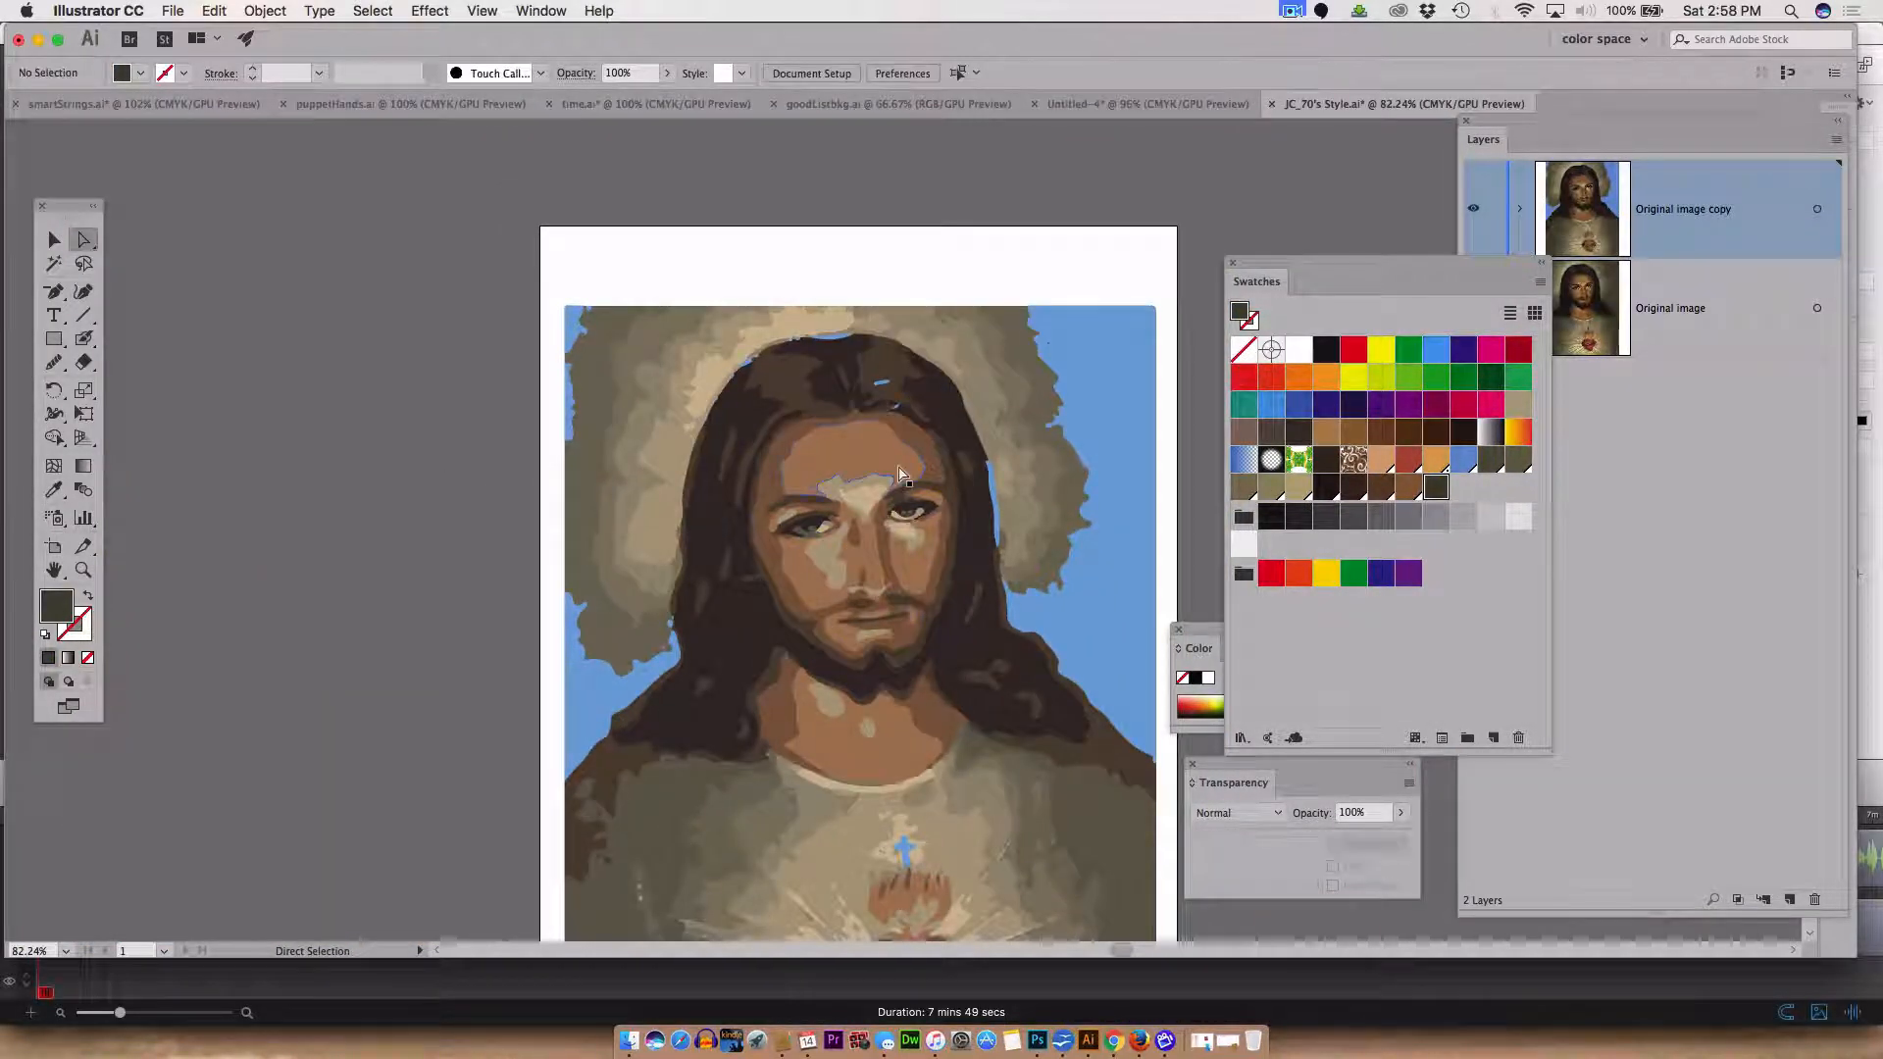
- Undo the dark olive fills of the eyes and the robe, and deselect the artwork
{"action": "key", "text": "super+z"}
{"action": "key", "text": "super+z"}
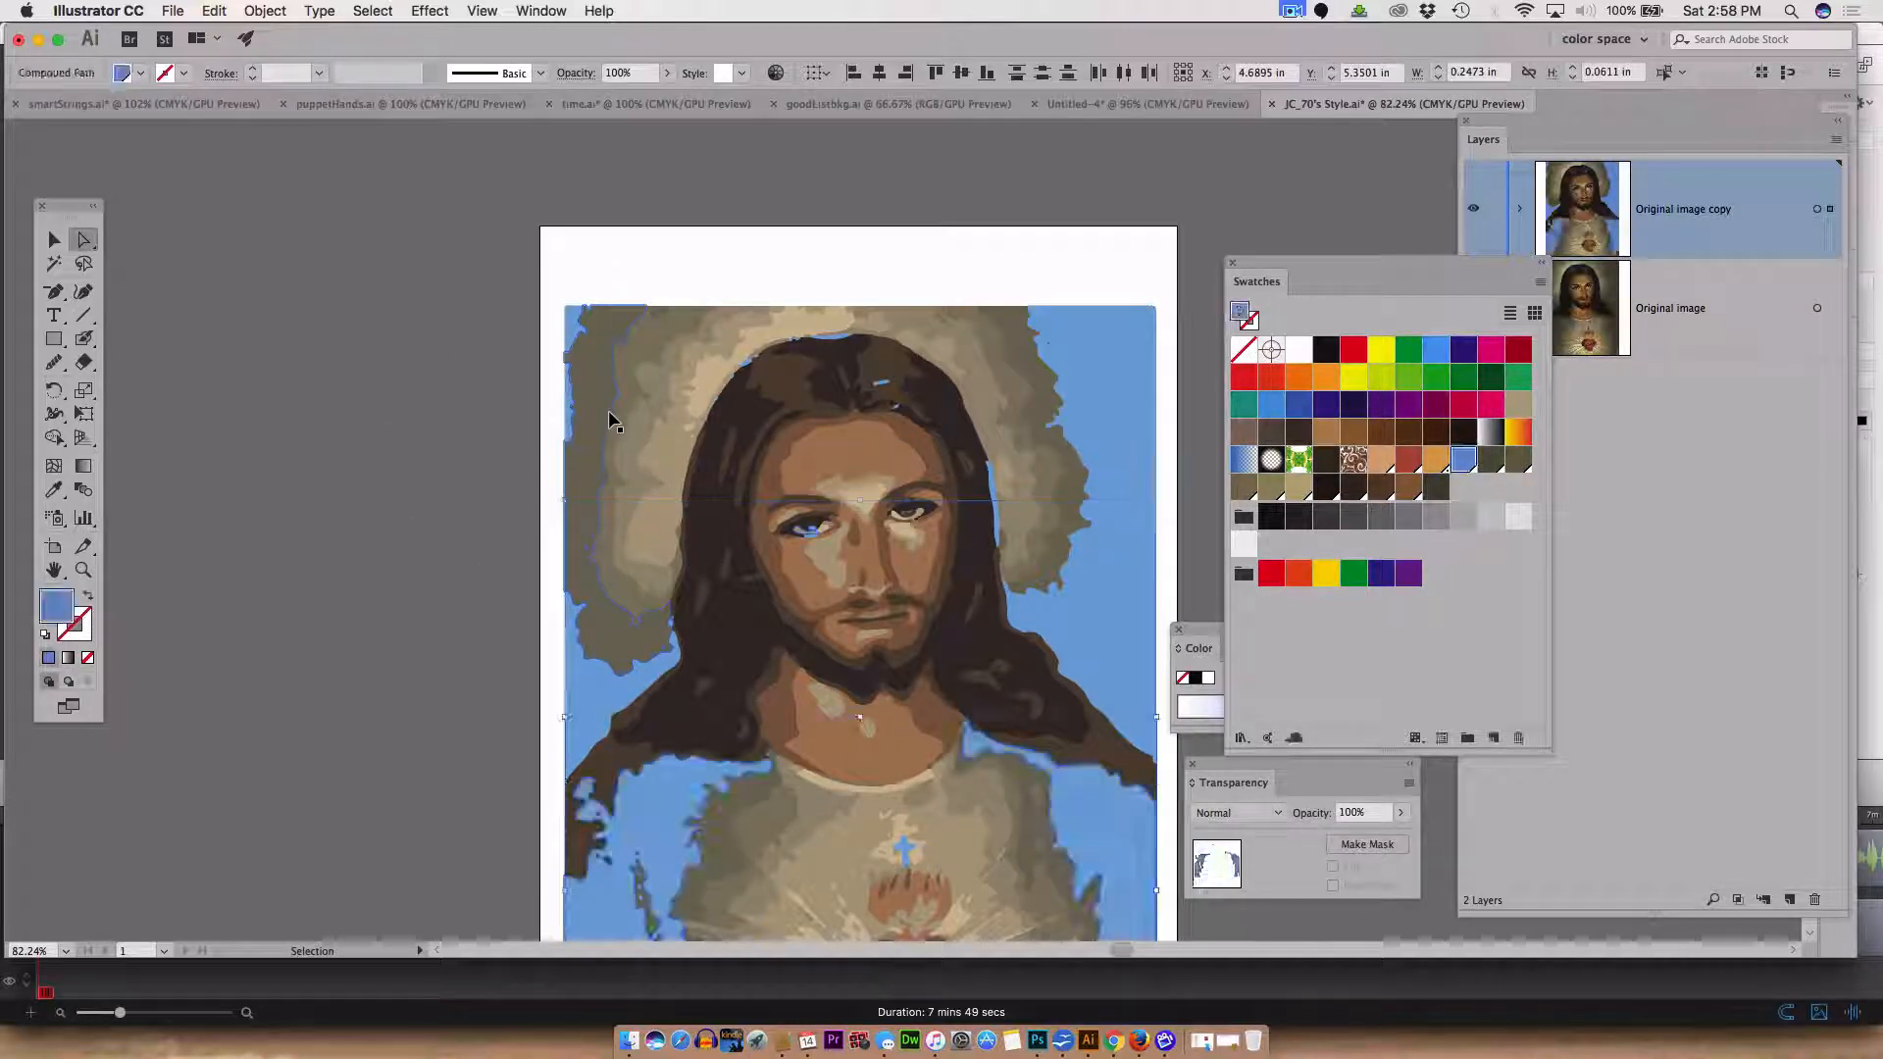
{"action": "scroll", "coordinate": [644, 432], "scroll_direction": "down", "scroll_amount": 2}
{"action": "scroll", "coordinate": [645, 449], "scroll_direction": "down", "scroll_amount": 3}
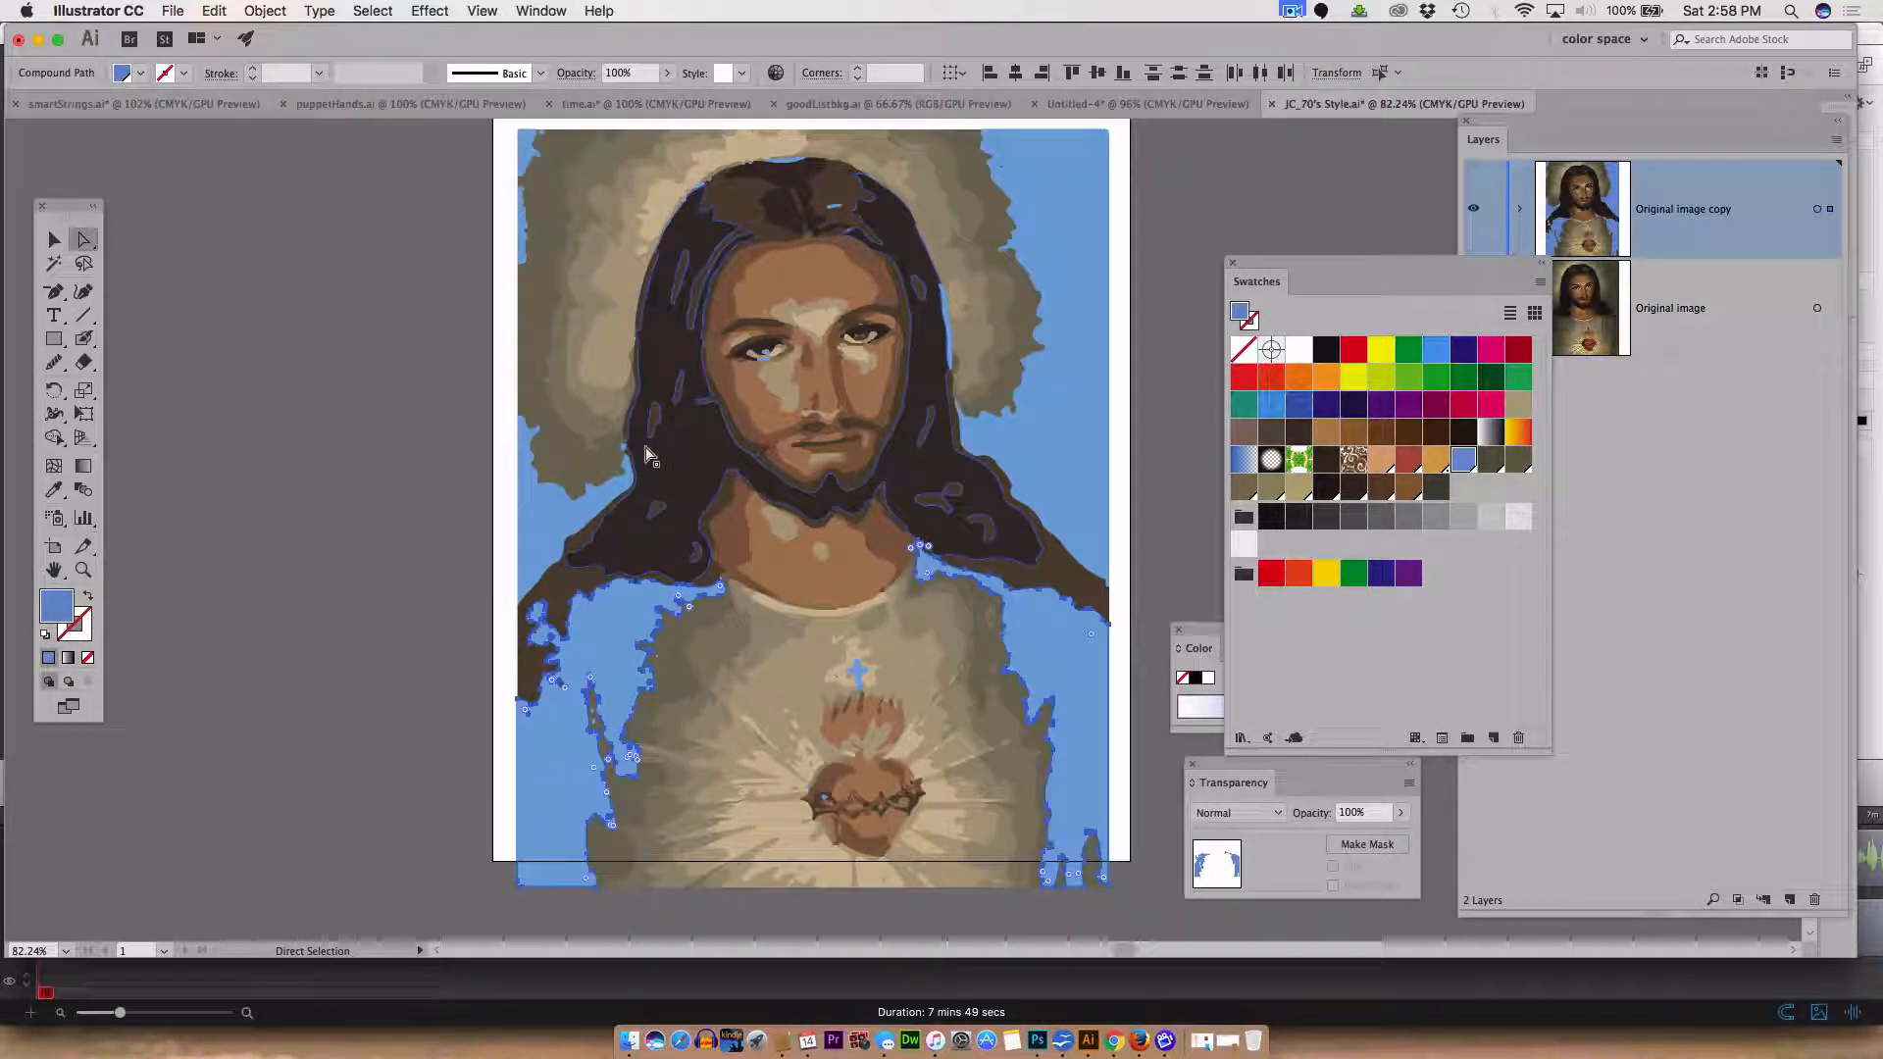
{"action": "left_click", "coordinate": [278, 285]}
{"action": "scroll", "coordinate": [335, 393], "scroll_direction": "up", "scroll_amount": 2}
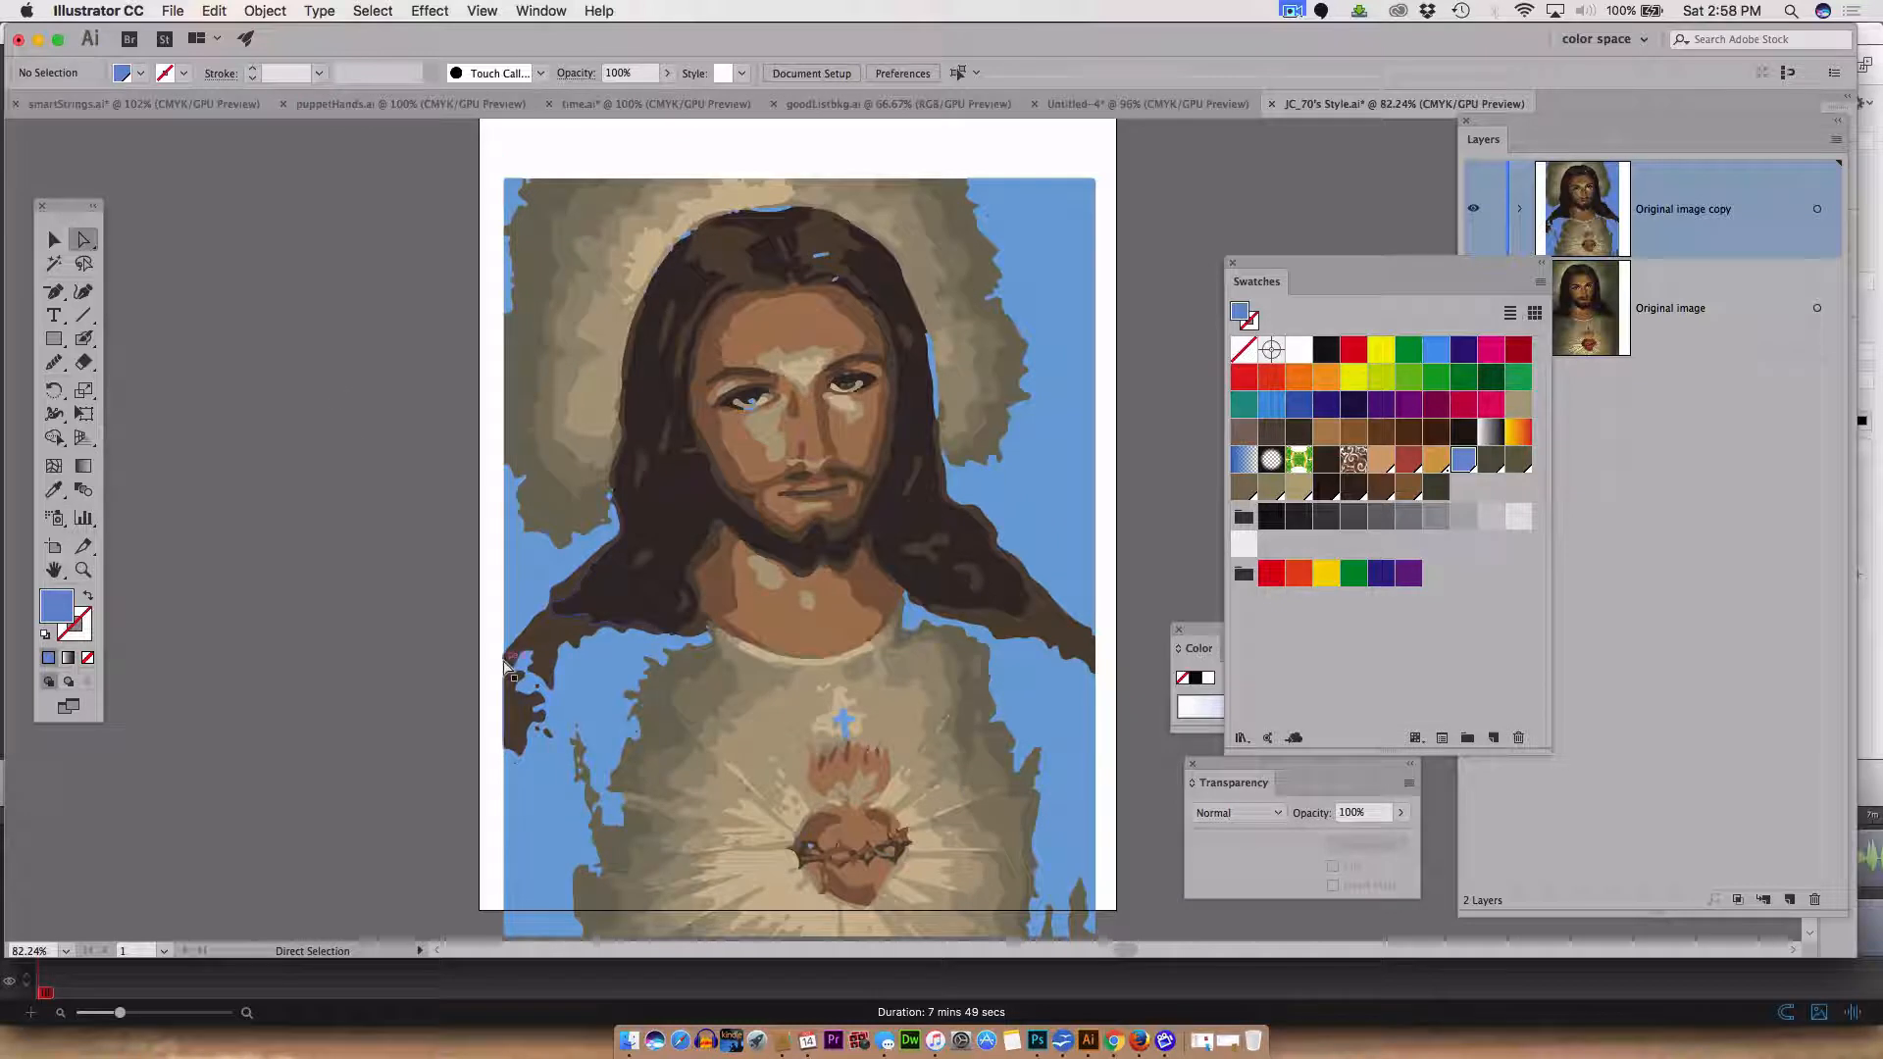
- Fill the blue robe areas beside the chest with the copied dark olive swatch C=56 M=51 Y=67 K=31, and make that swatch global
{"action": "left_click", "coordinate": [593, 696]}
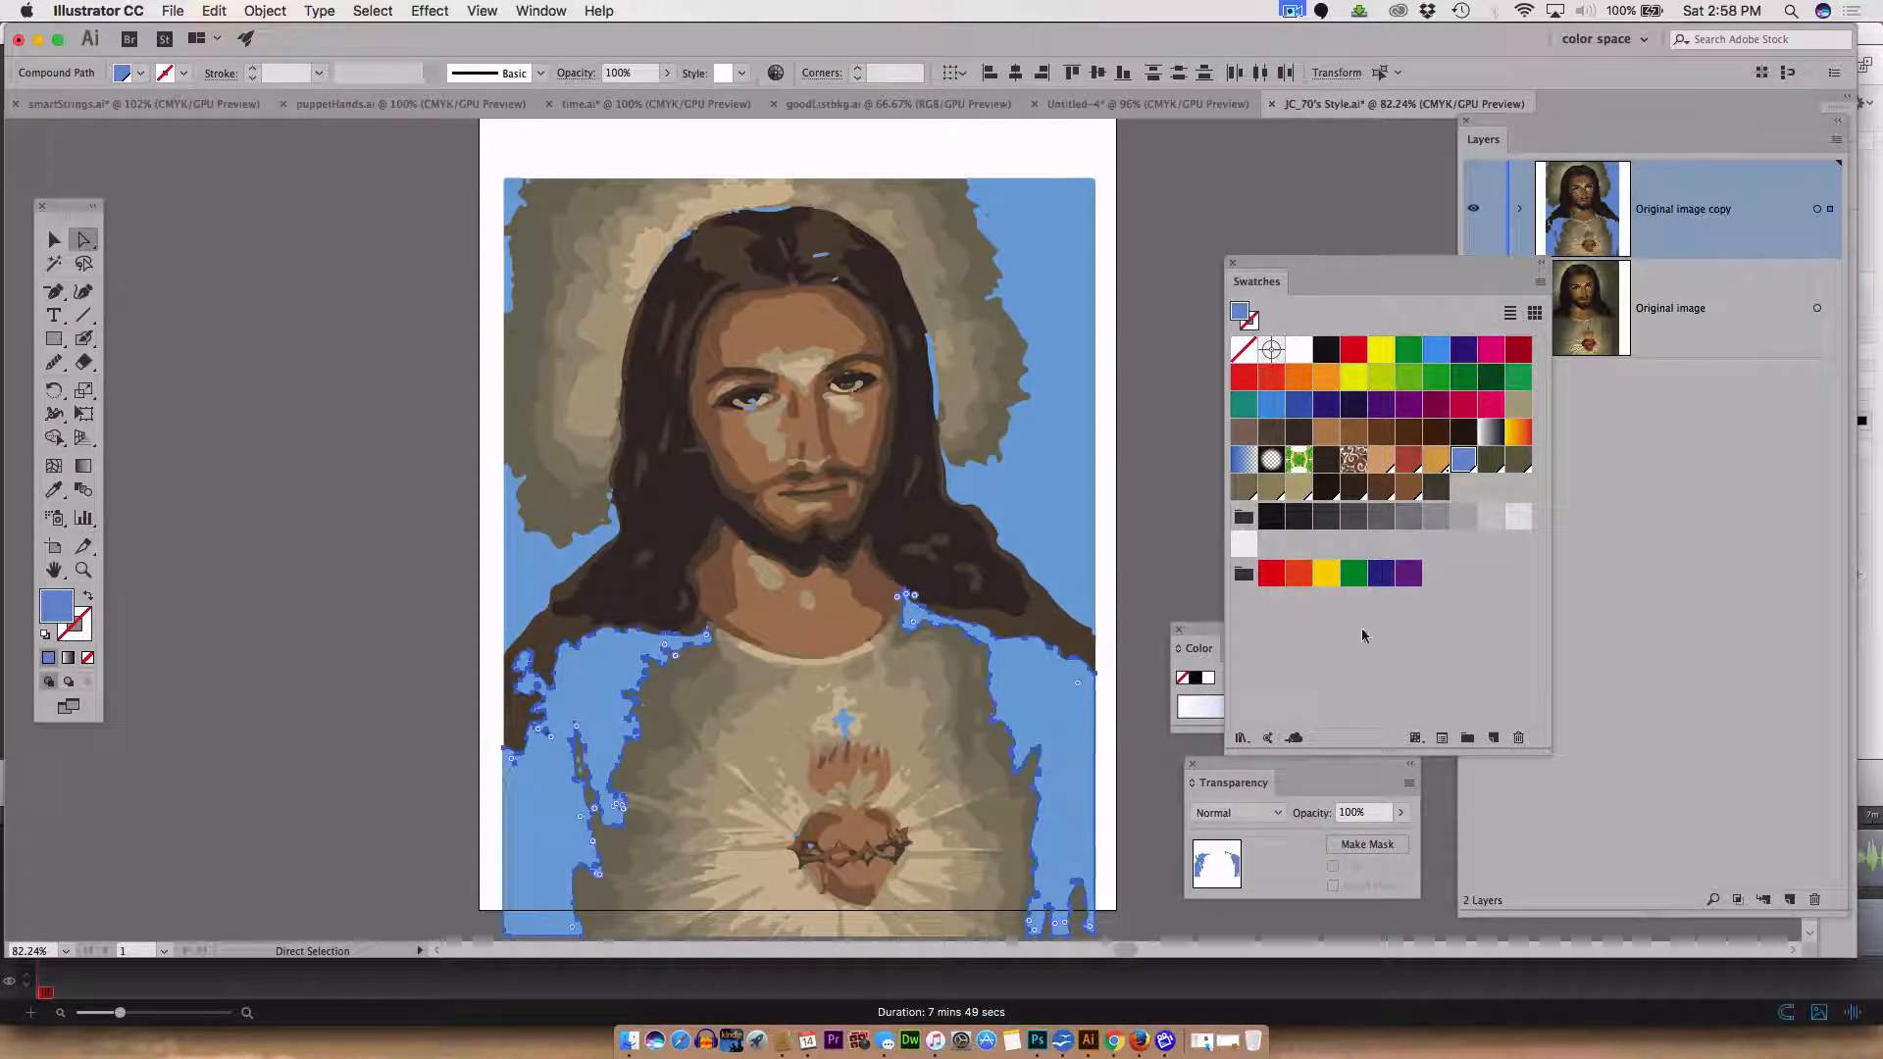
{"action": "left_click", "coordinate": [1437, 488]}
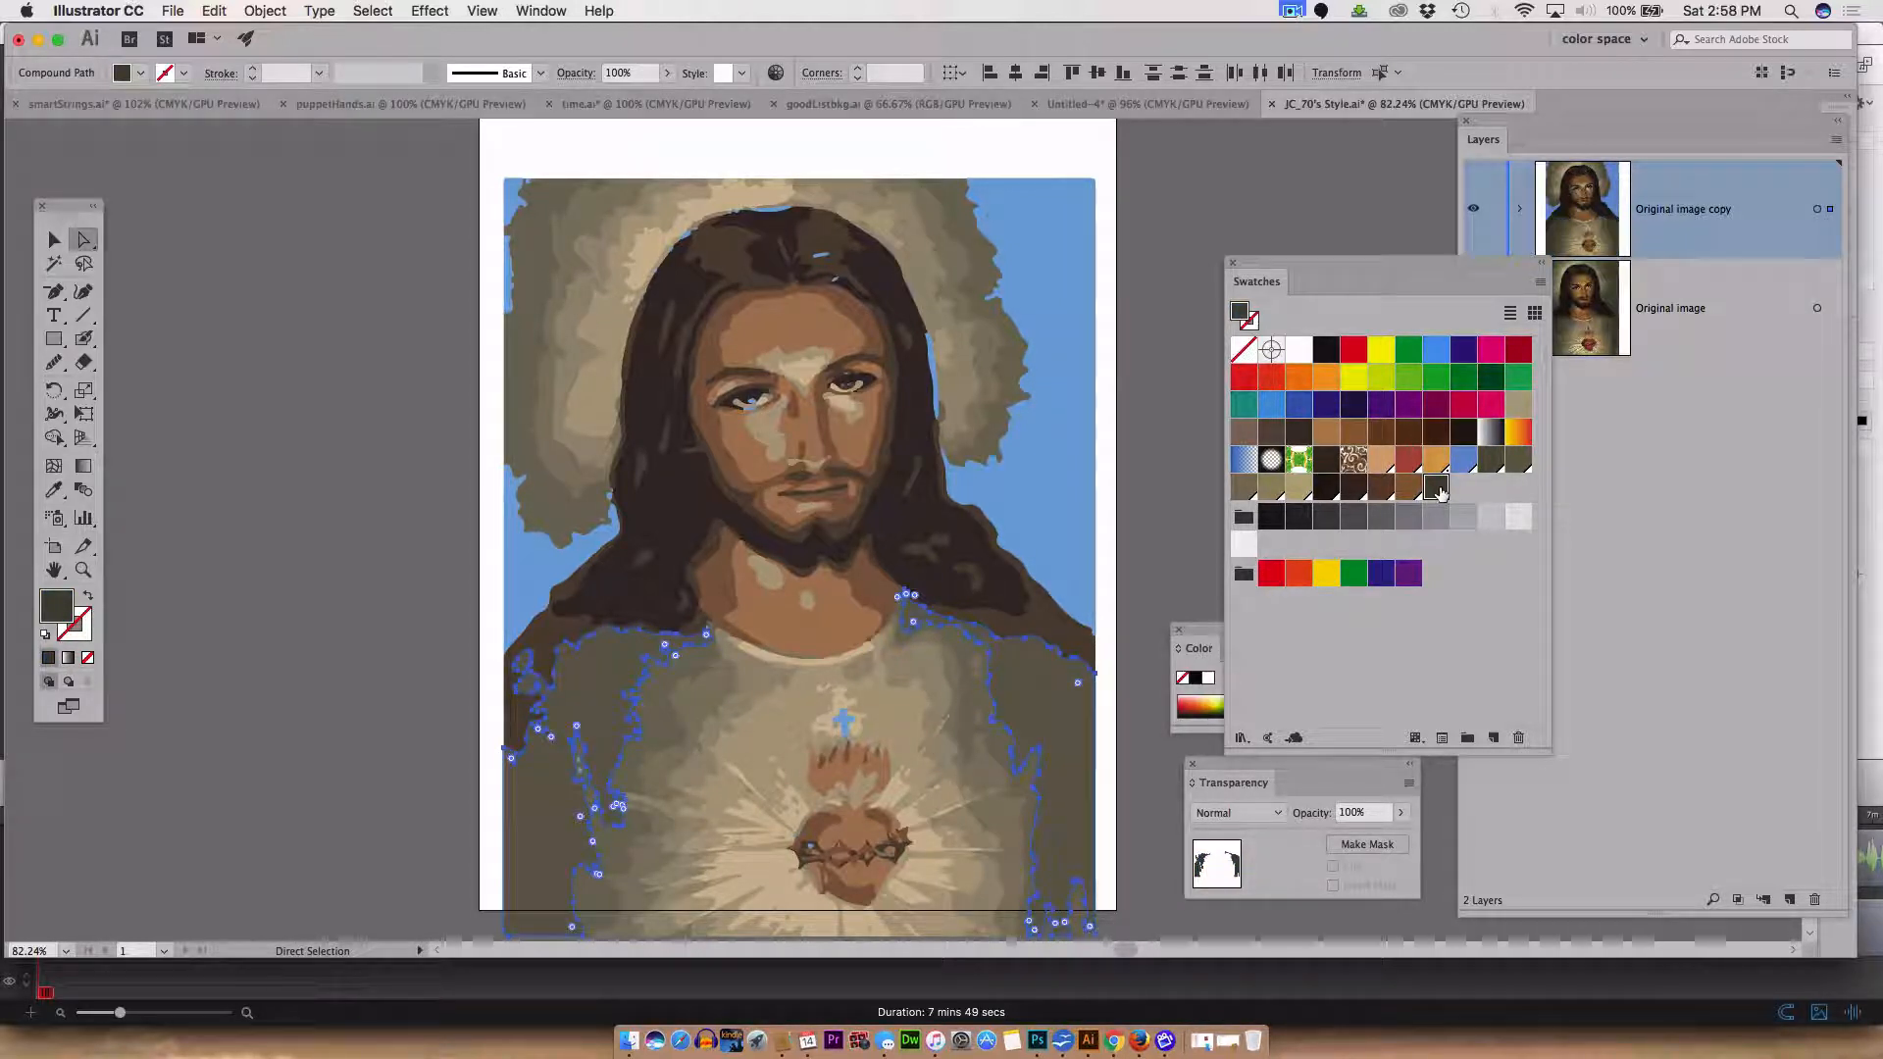
{"action": "double_click", "coordinate": [1436, 489]}
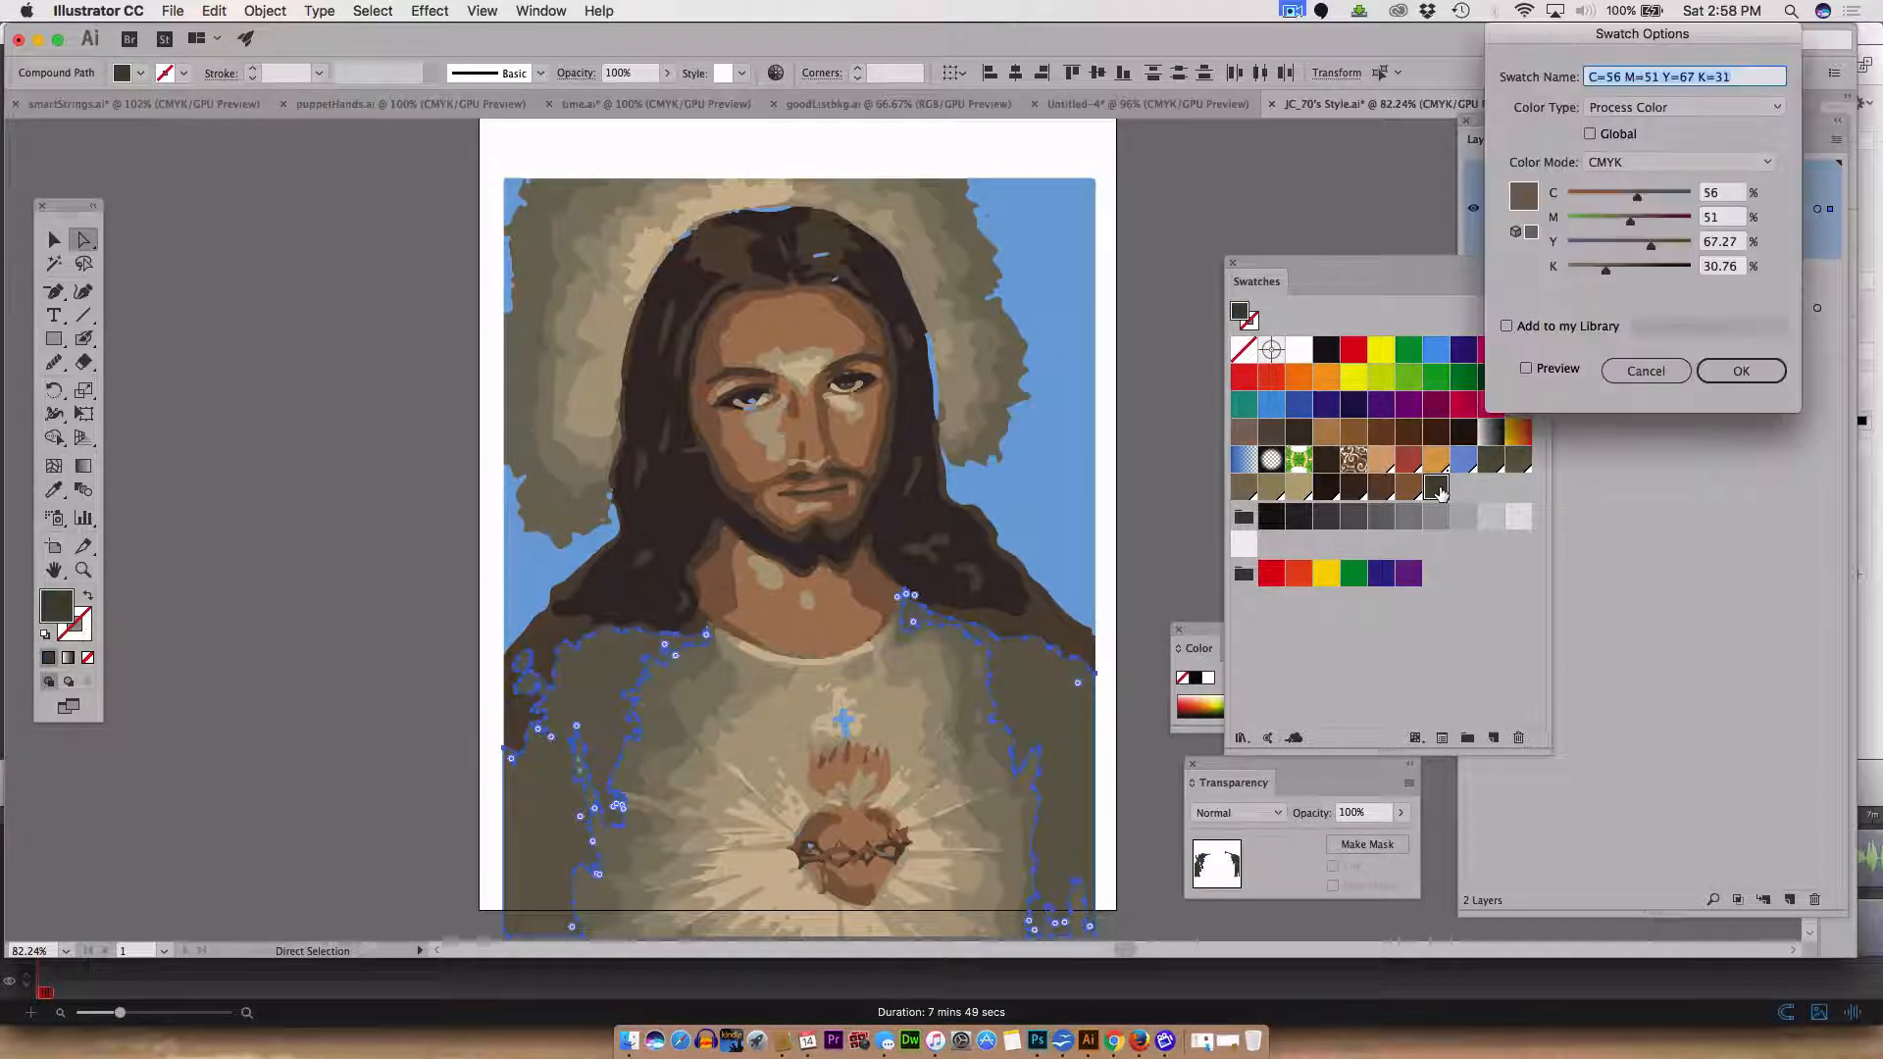
{"action": "left_click", "coordinate": [1589, 135]}
{"action": "left_click", "coordinate": [1740, 371]}
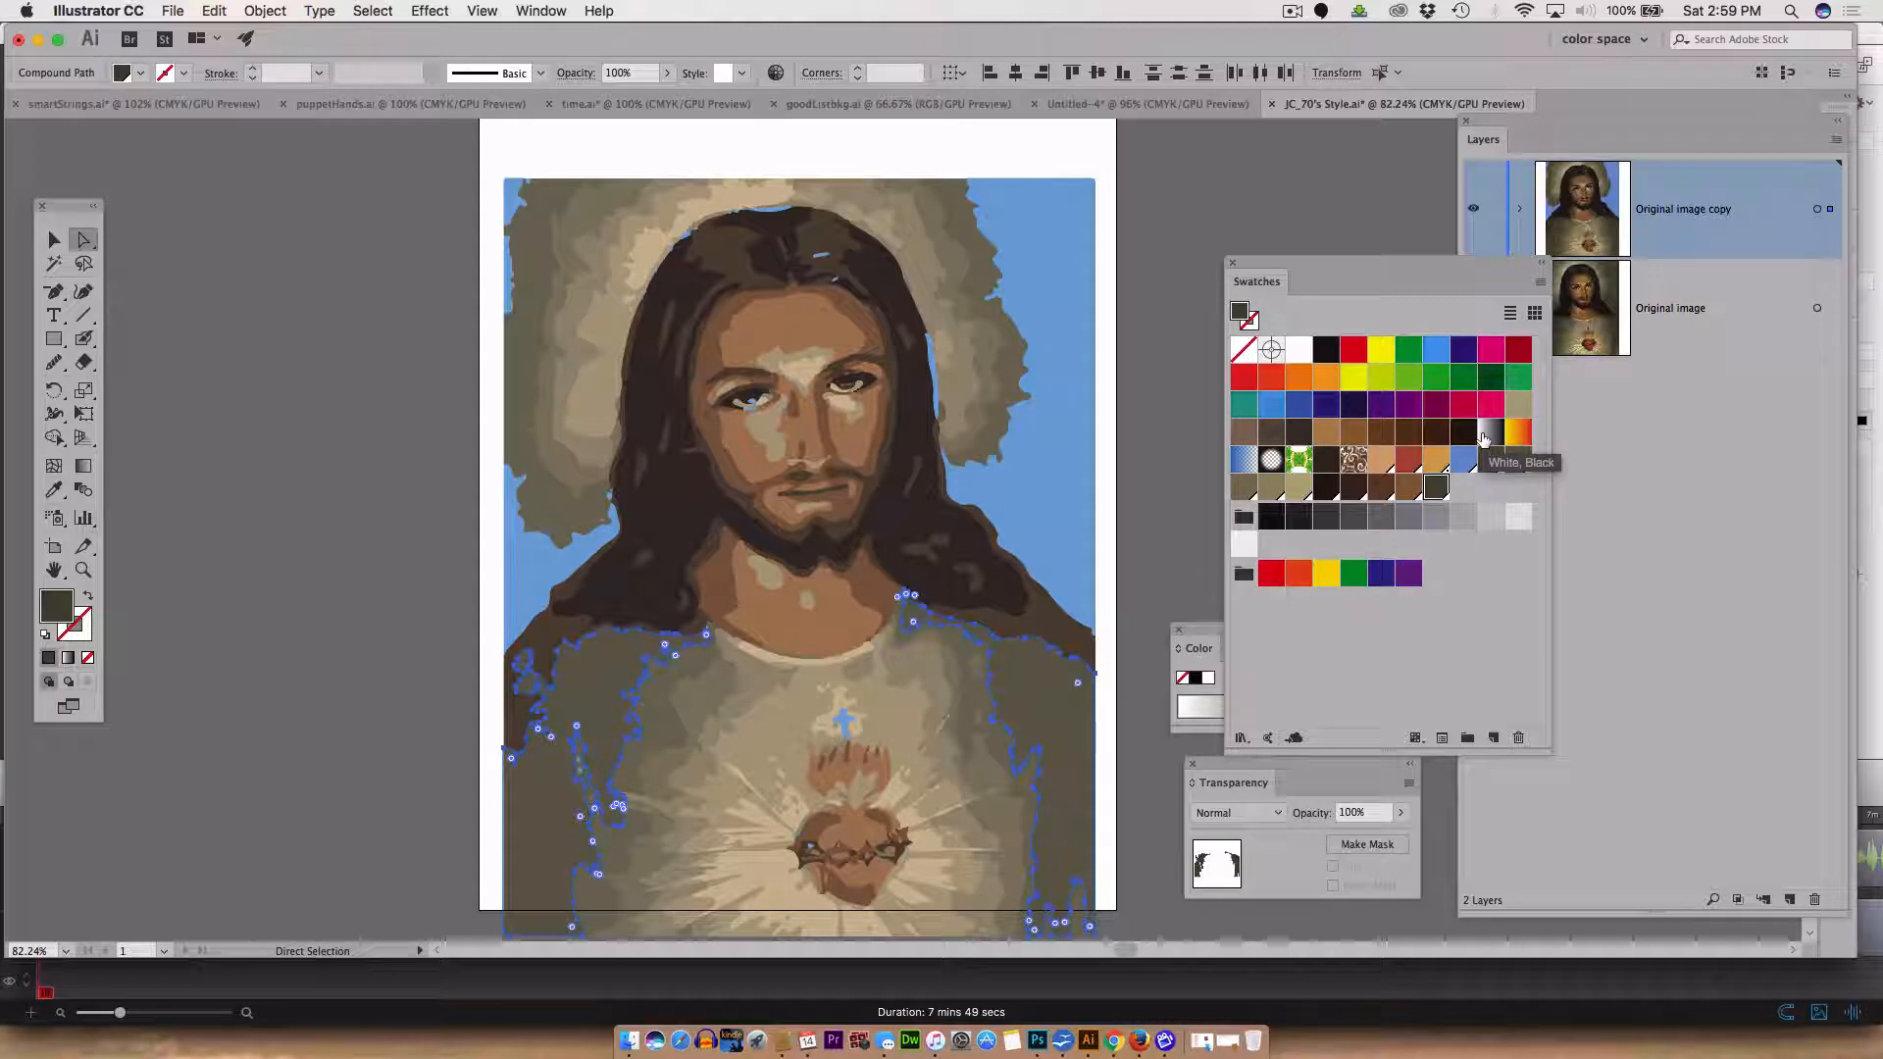
{"action": "left_click", "coordinate": [1266, 186]}
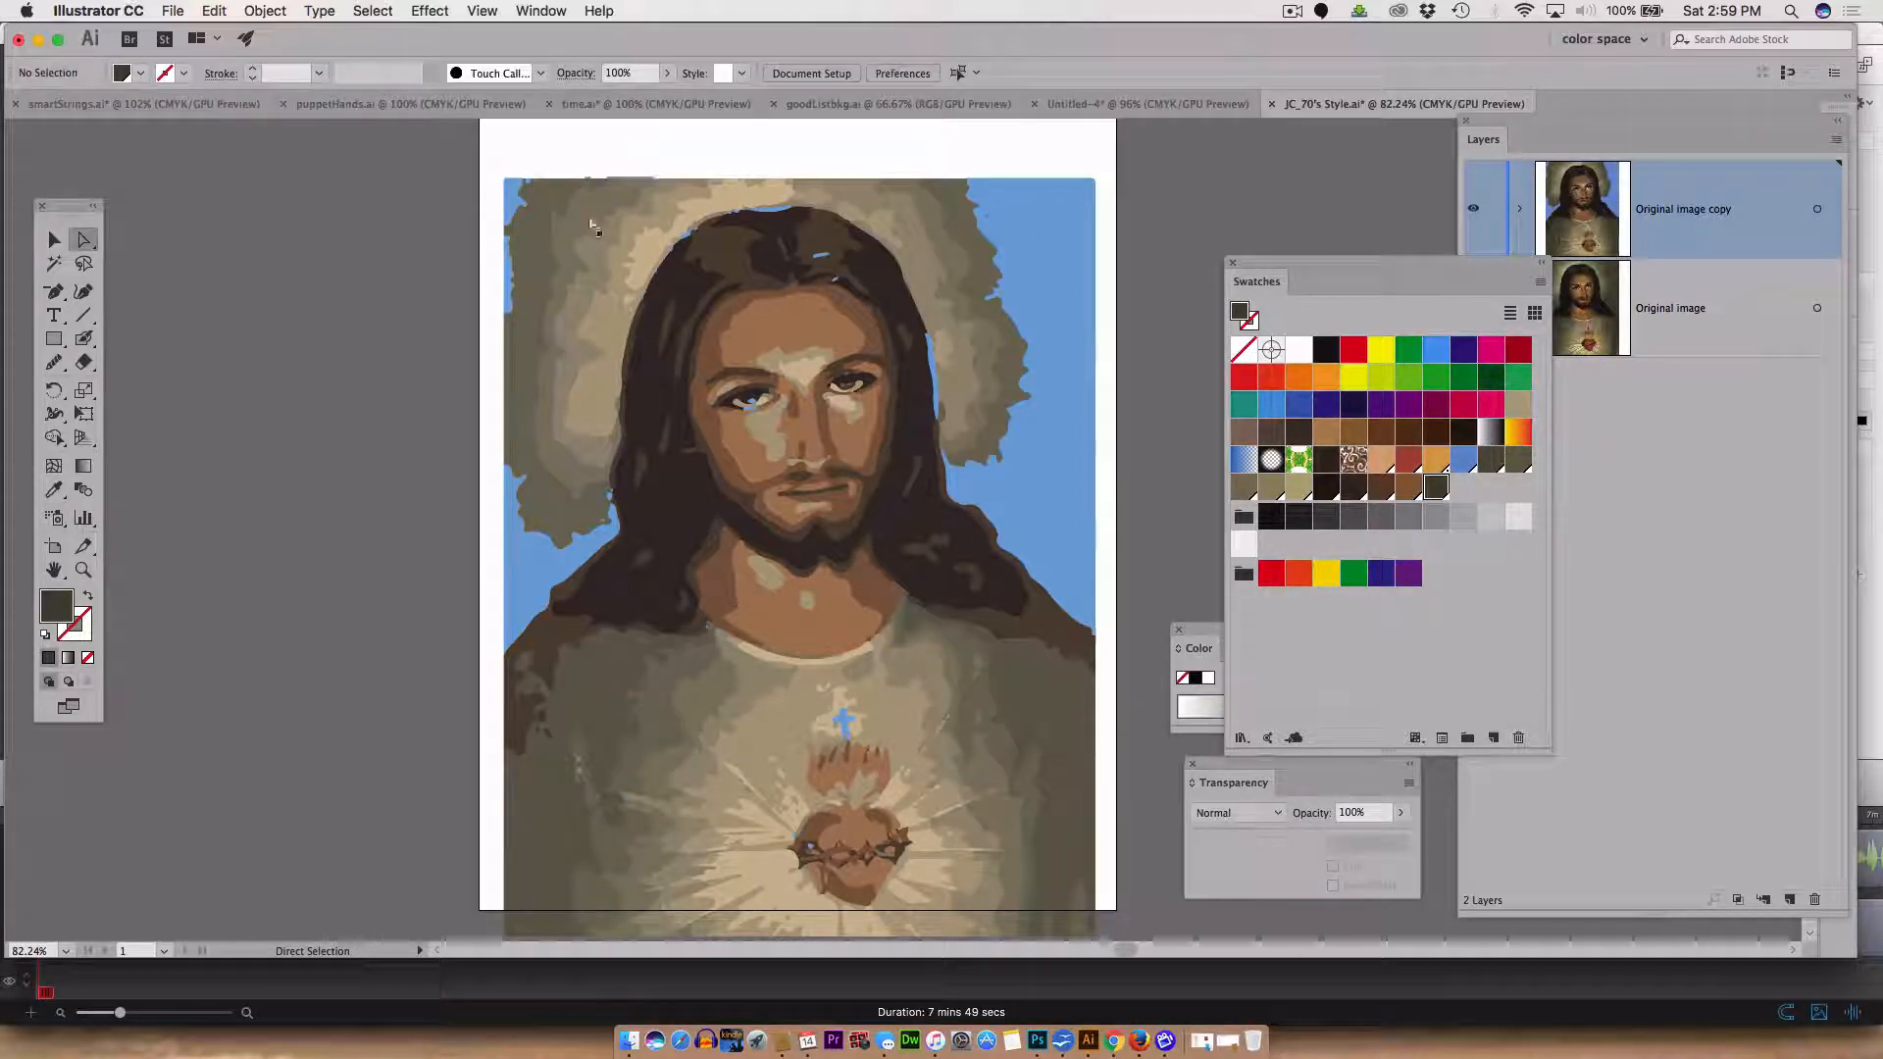
- Recolour the olive outer edge of the halo through its global swatch, setting it to C=42, M=15, Y=11, K=0 with preview on
{"action": "left_click", "coordinate": [522, 267]}
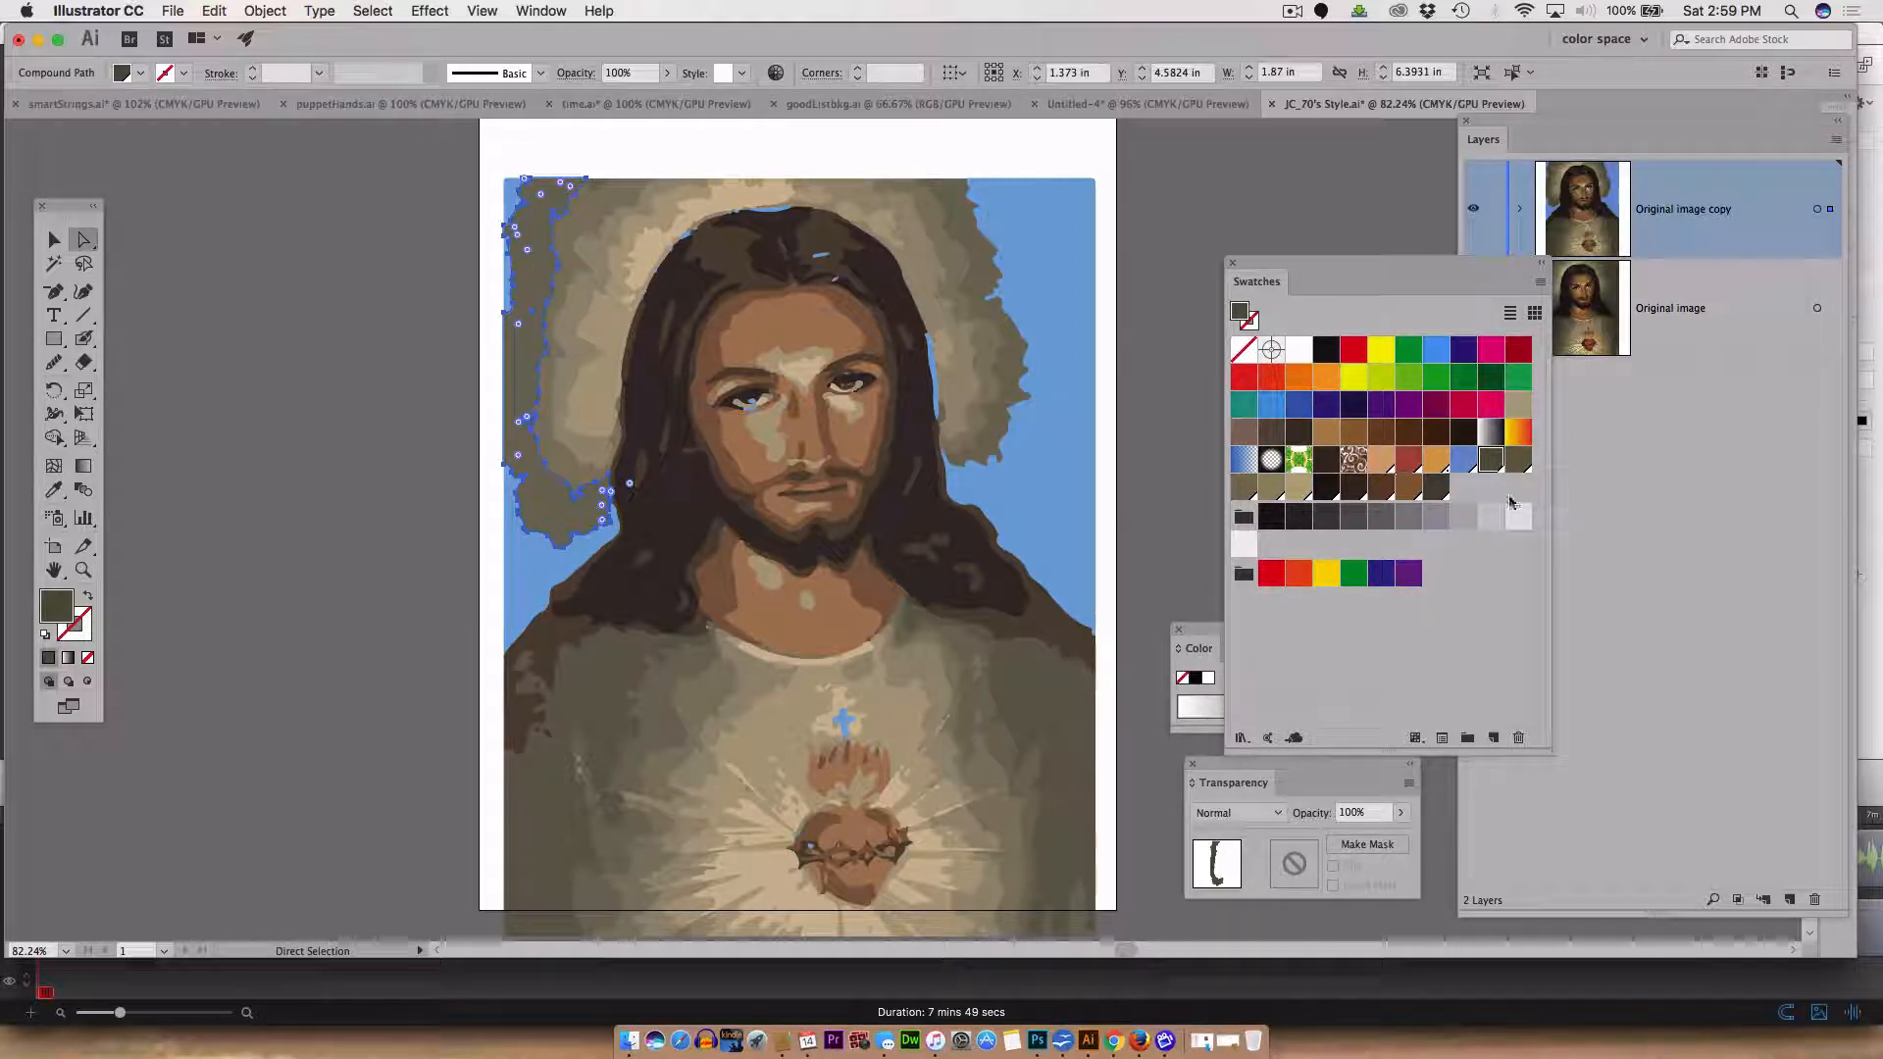
{"action": "double_click", "coordinate": [1491, 463]}
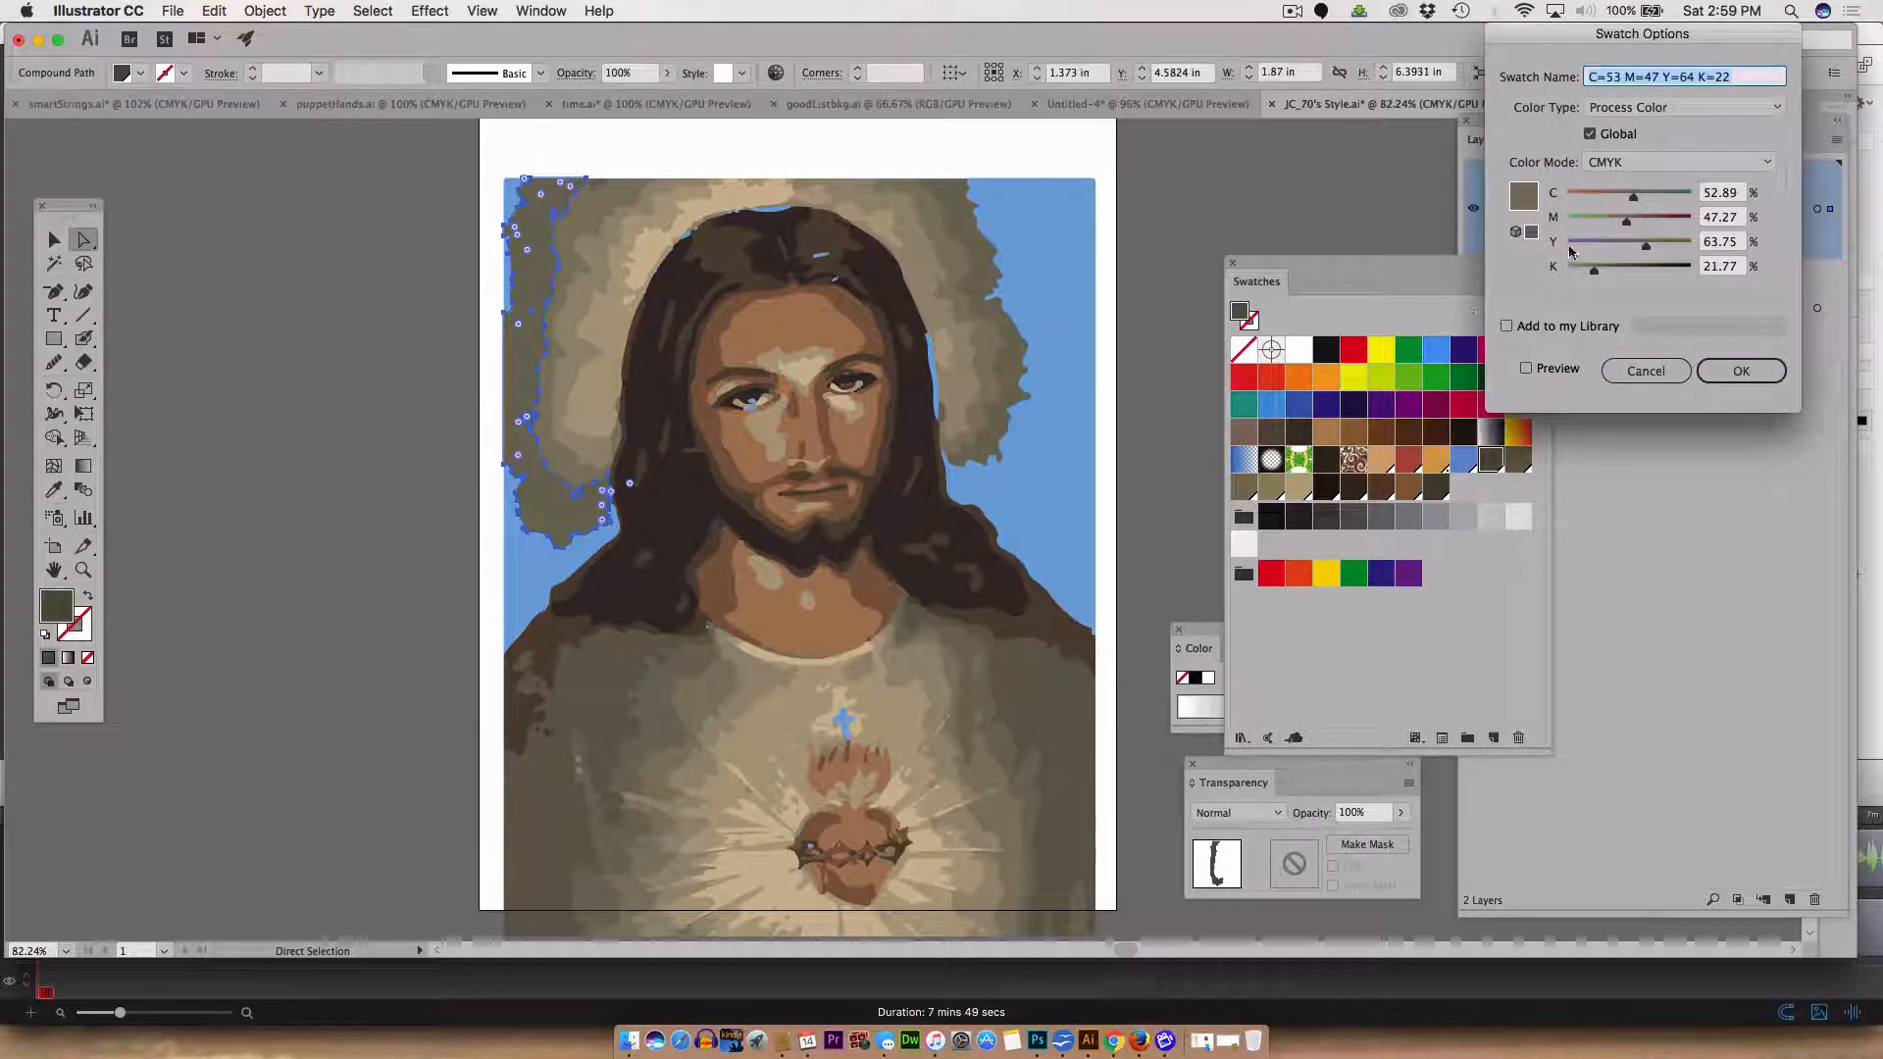
{"action": "left_click_drag", "start_coordinate": [1645, 246], "coordinate": [1588, 224]}
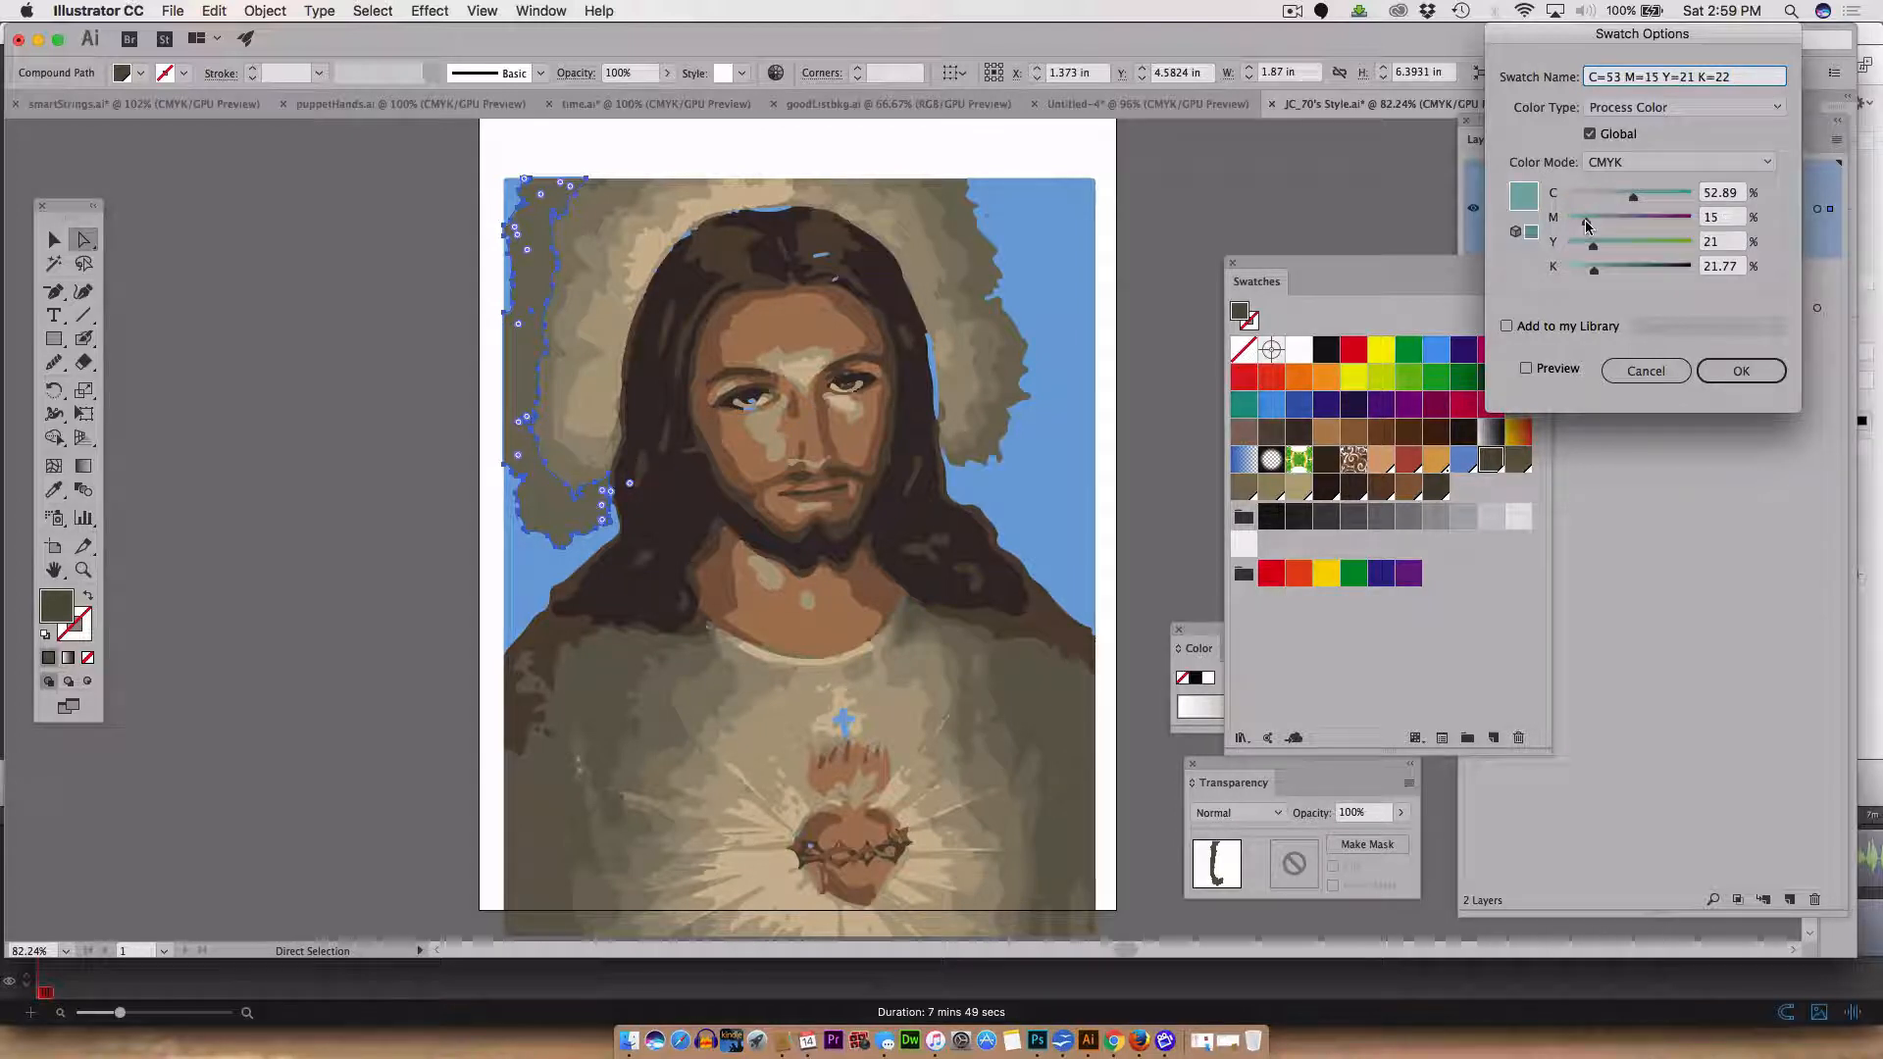
{"action": "left_click", "coordinate": [1545, 374]}
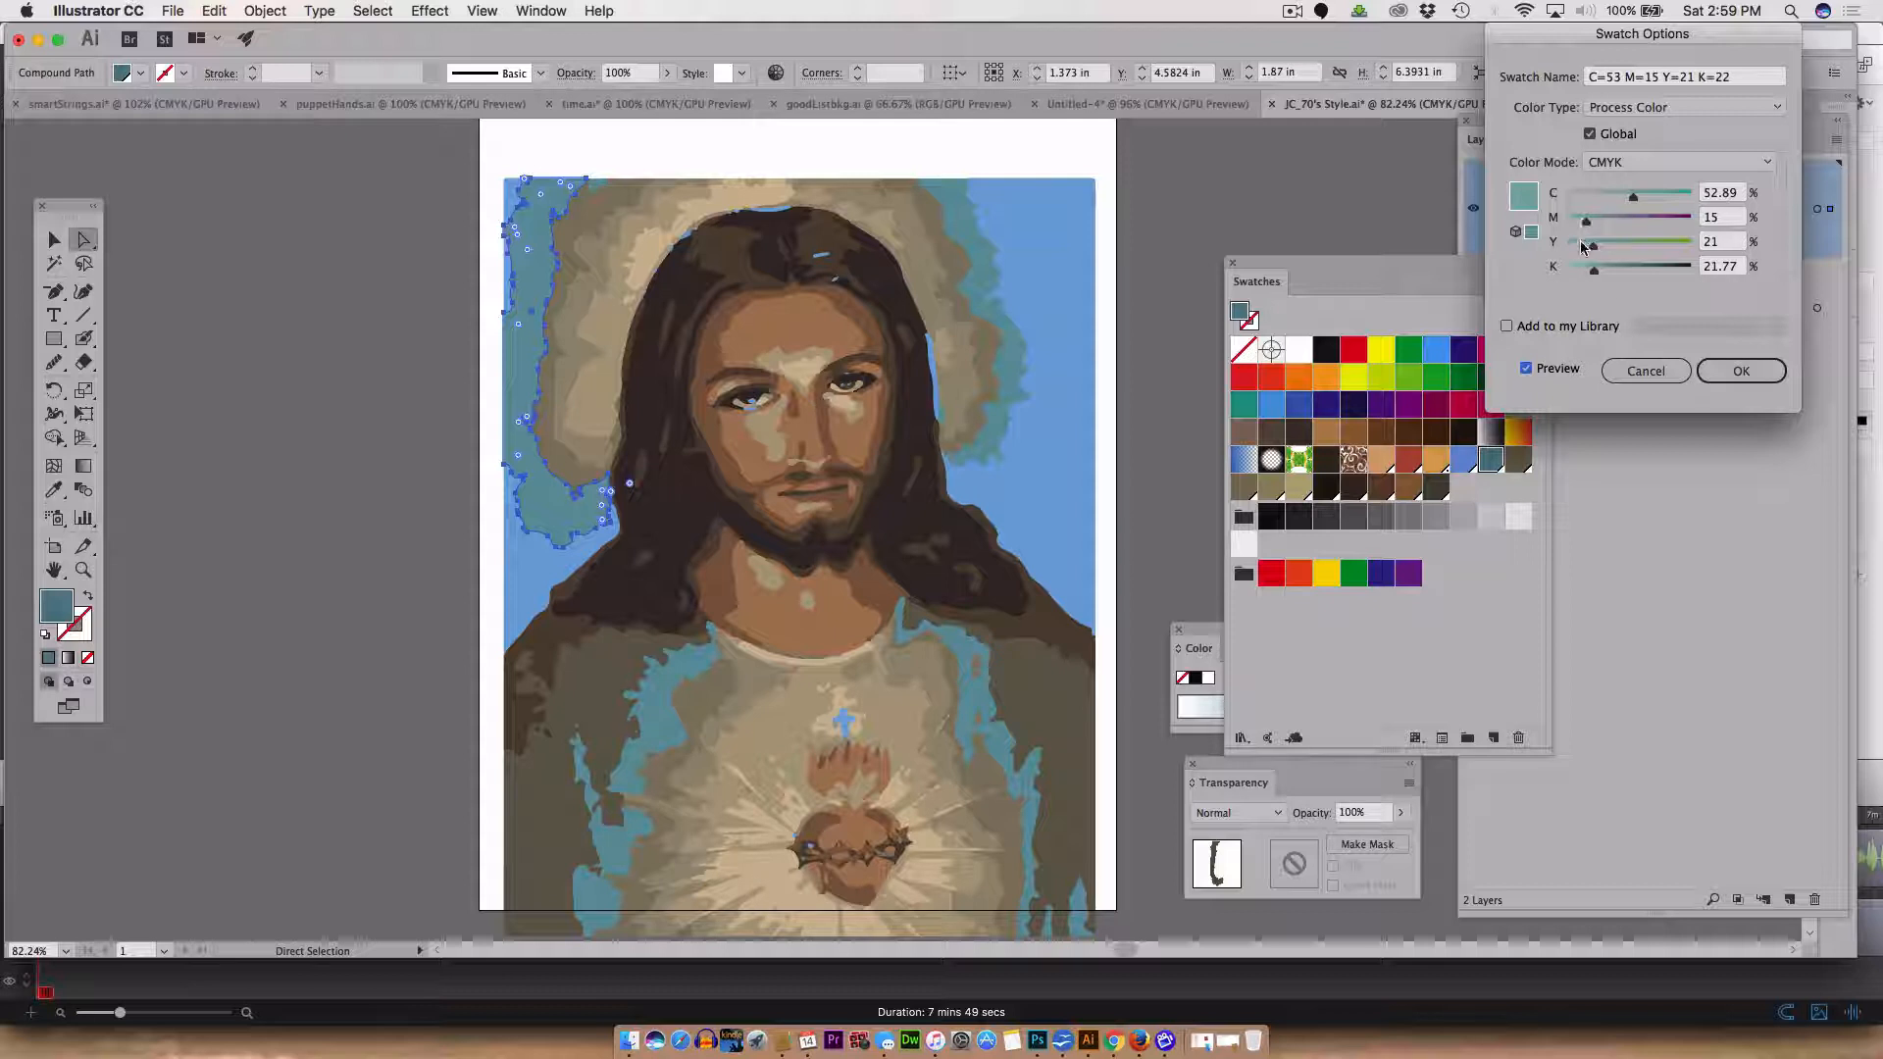
{"action": "left_click_drag", "start_coordinate": [1590, 245], "coordinate": [1567, 269]}
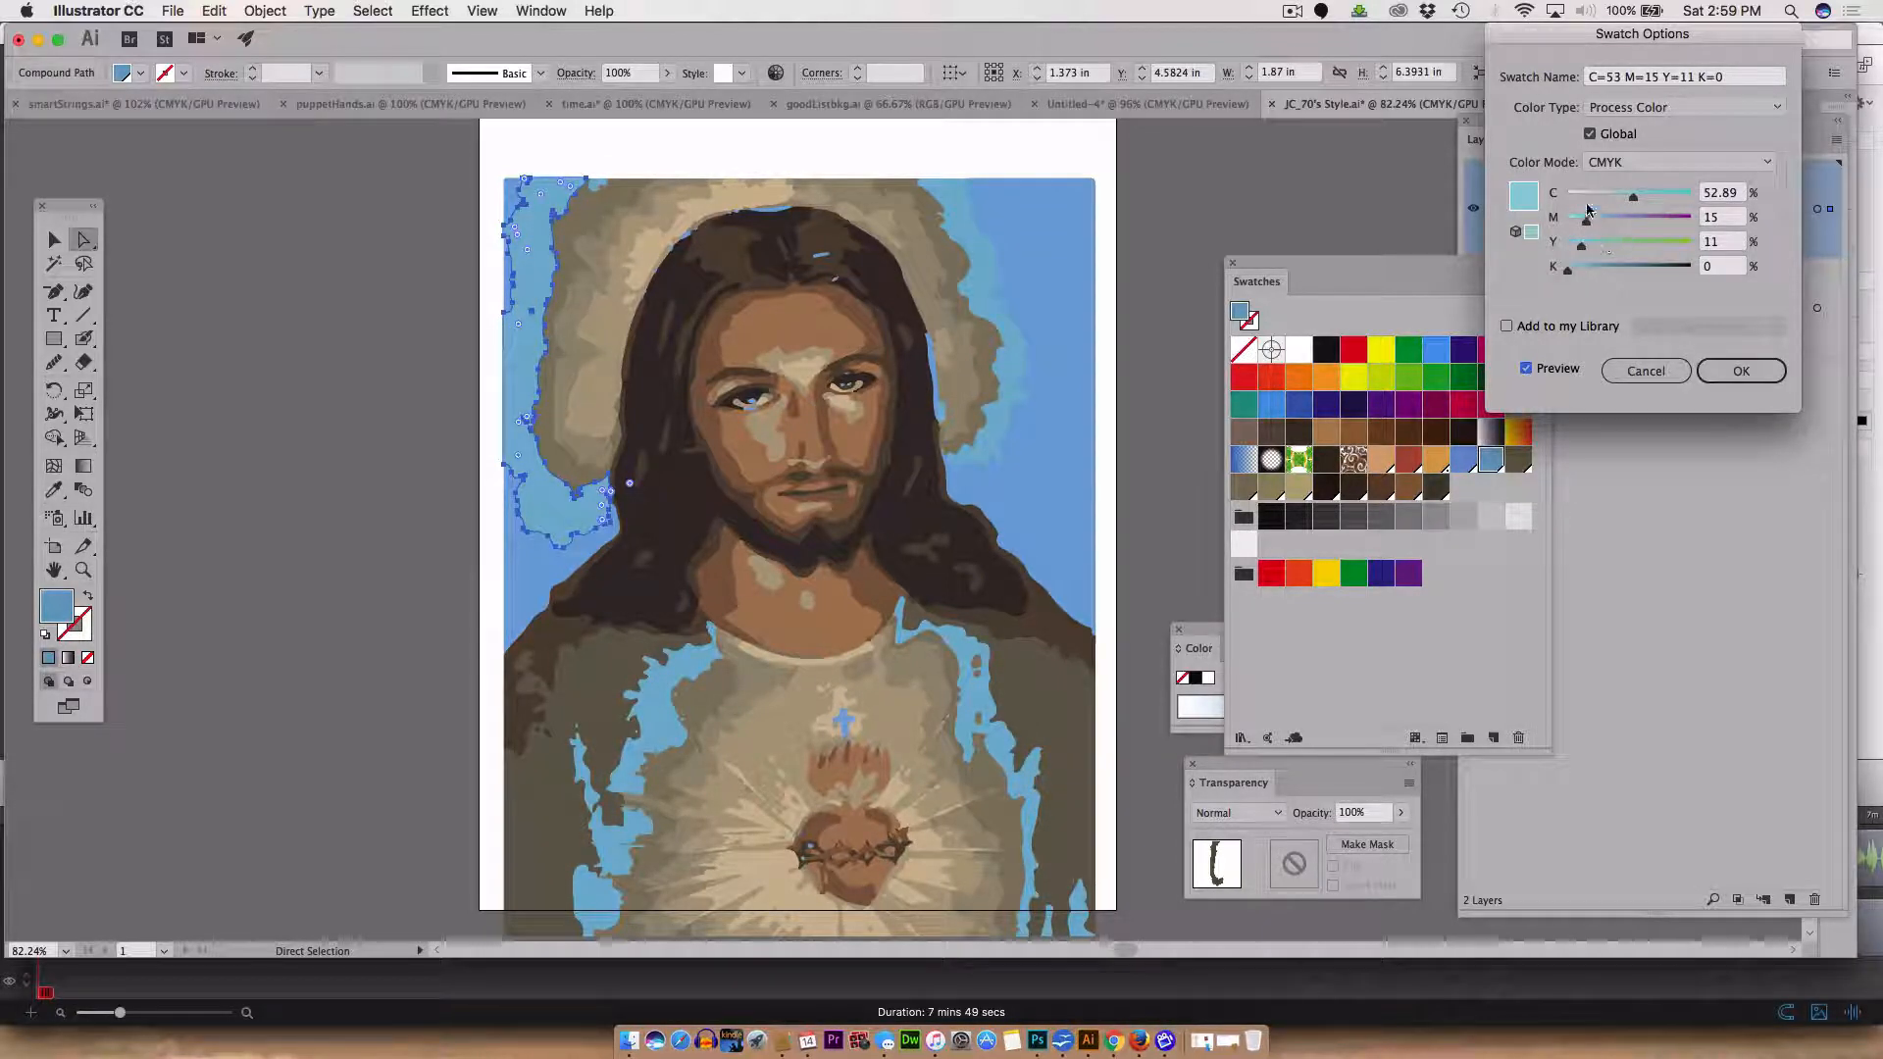
{"action": "left_click_drag", "start_coordinate": [1613, 196], "coordinate": [1621, 197]}
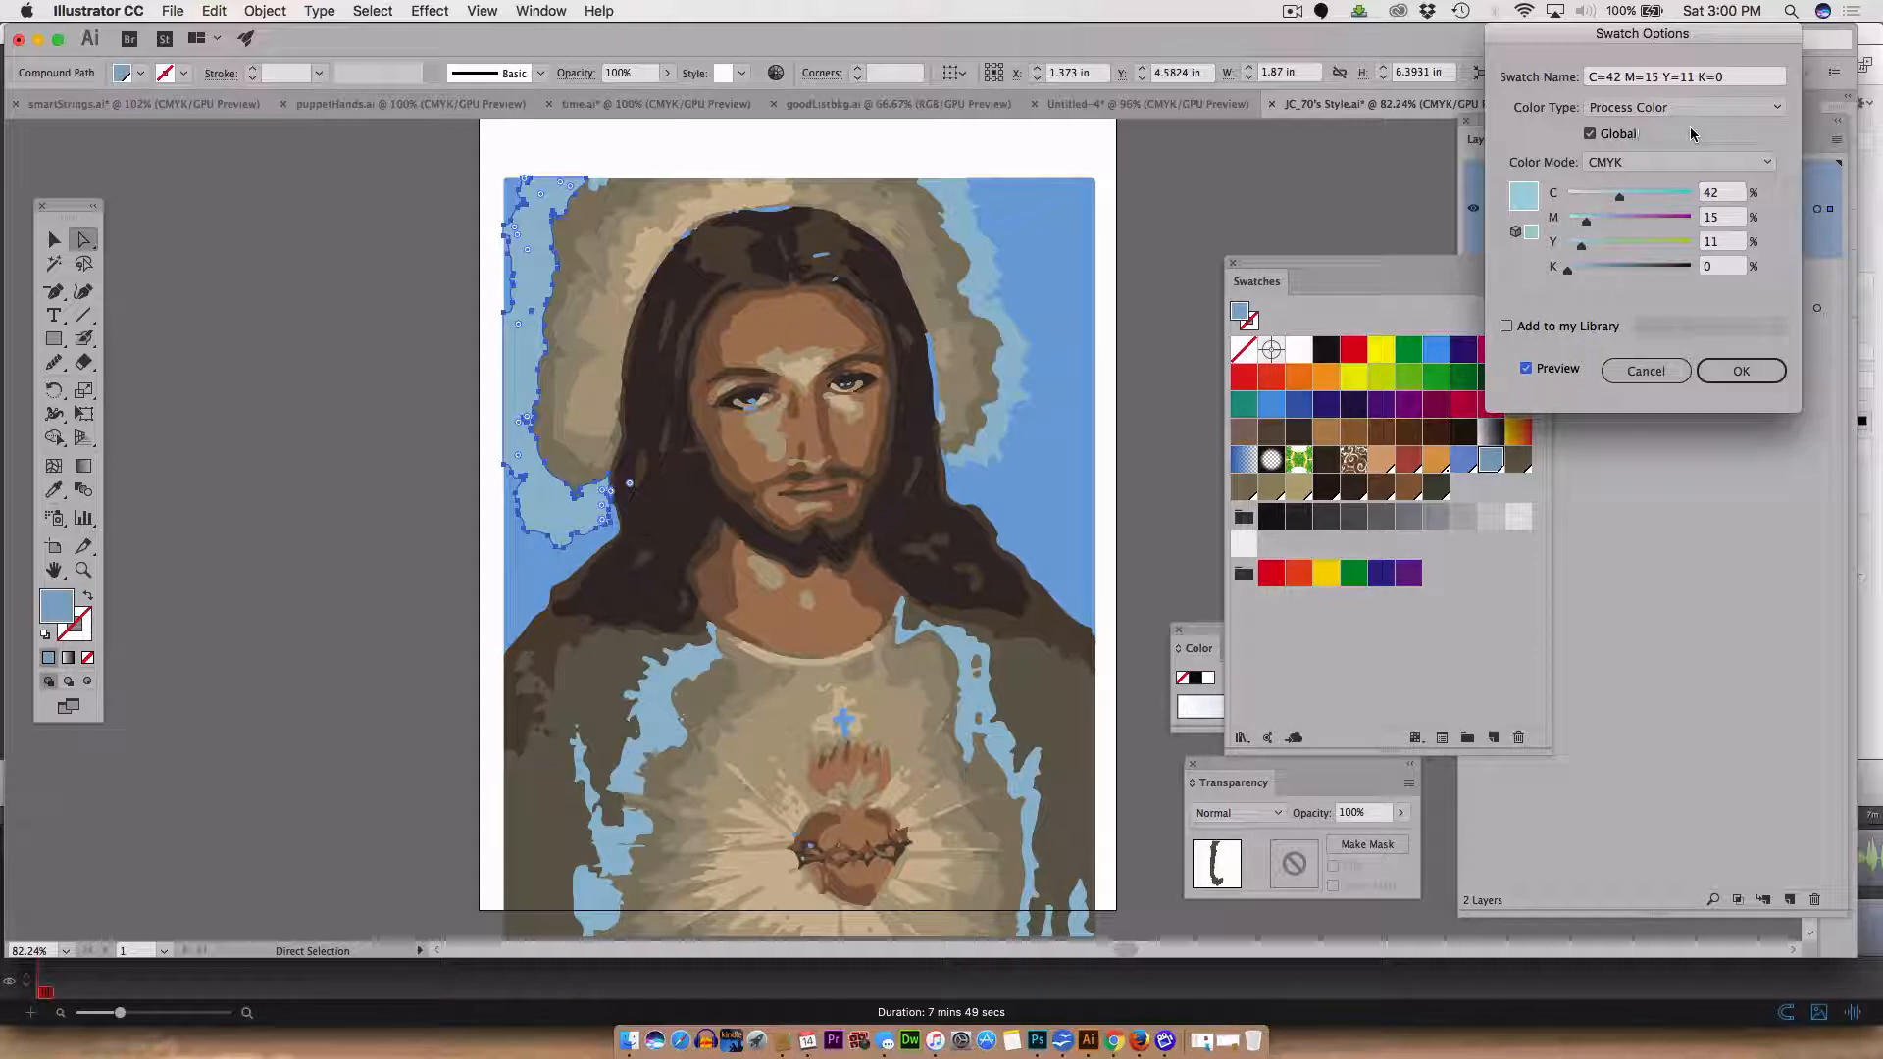
- Try to add the recoloured halo swatch to a new library, and move the Libraries panel beside the swatches
{"action": "left_click", "coordinate": [1587, 326]}
{"action": "left_click", "coordinate": [1737, 372]}
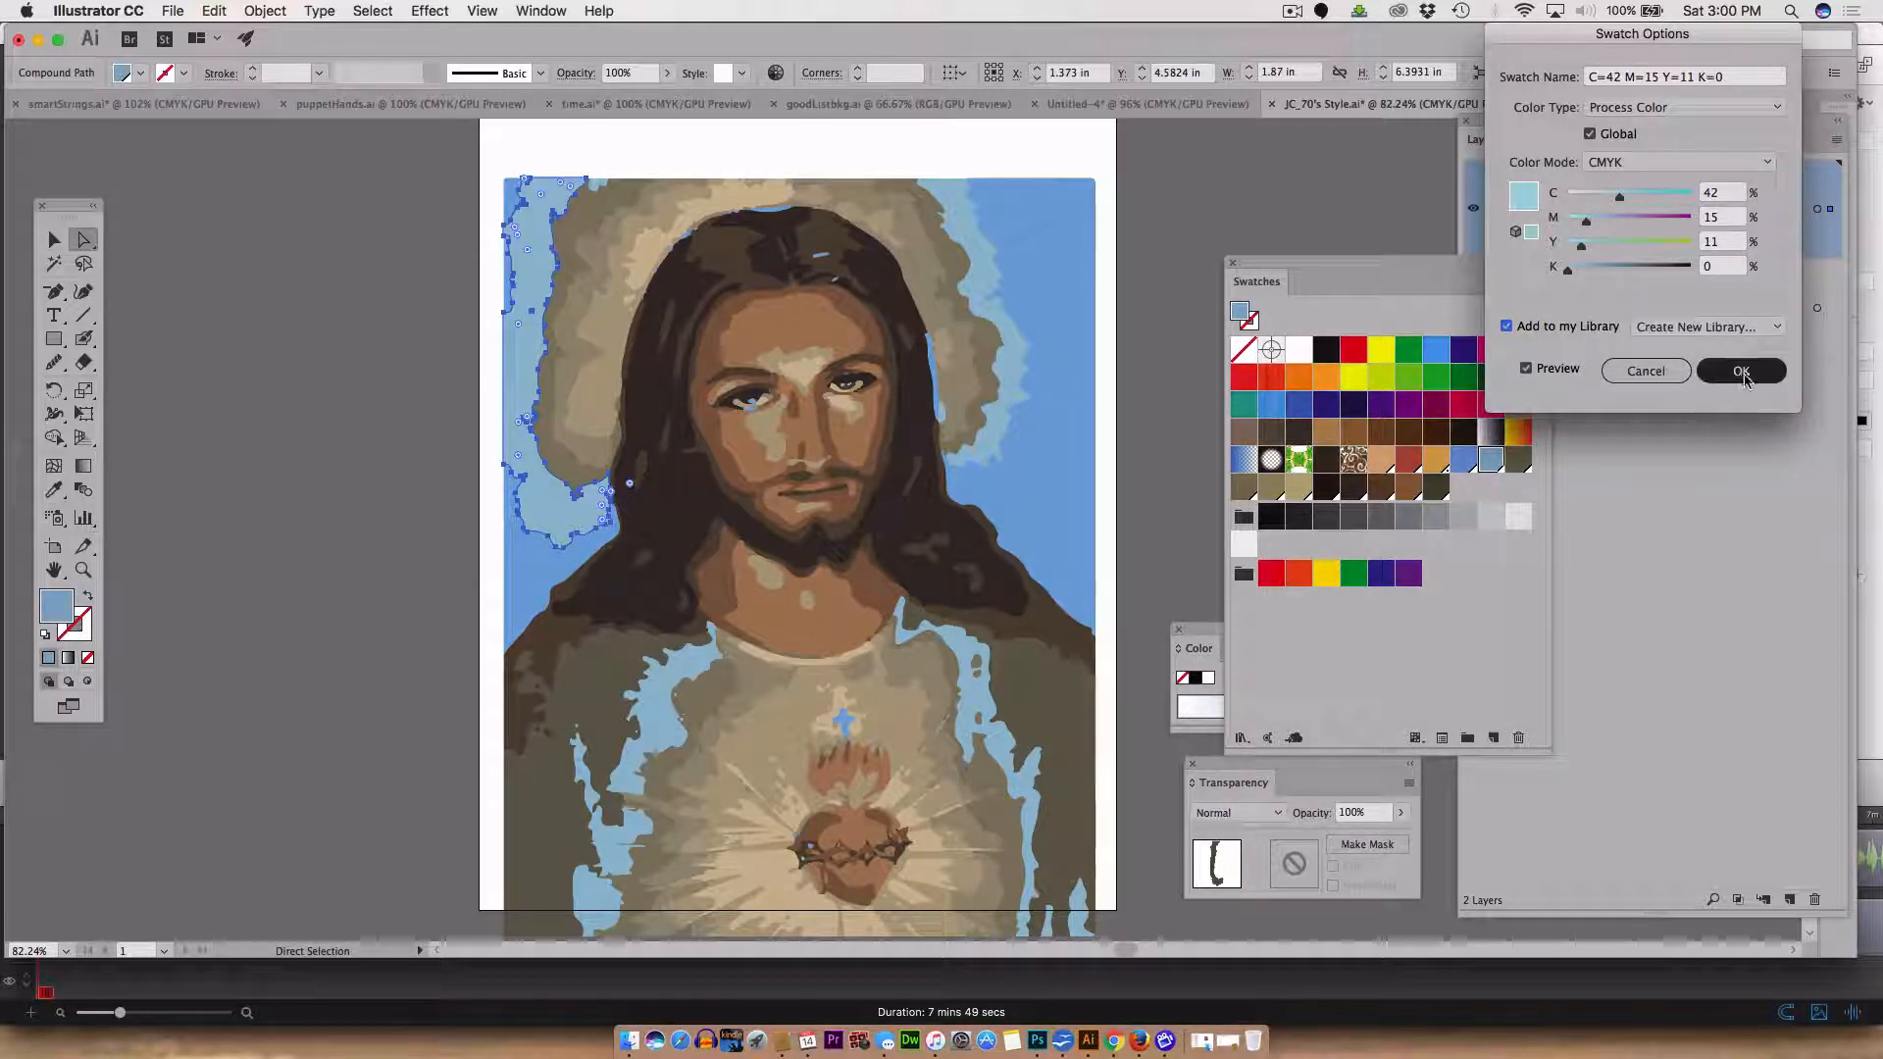
{"action": "left_click", "coordinate": [1722, 327]}
{"action": "left_click", "coordinate": [1710, 347]}
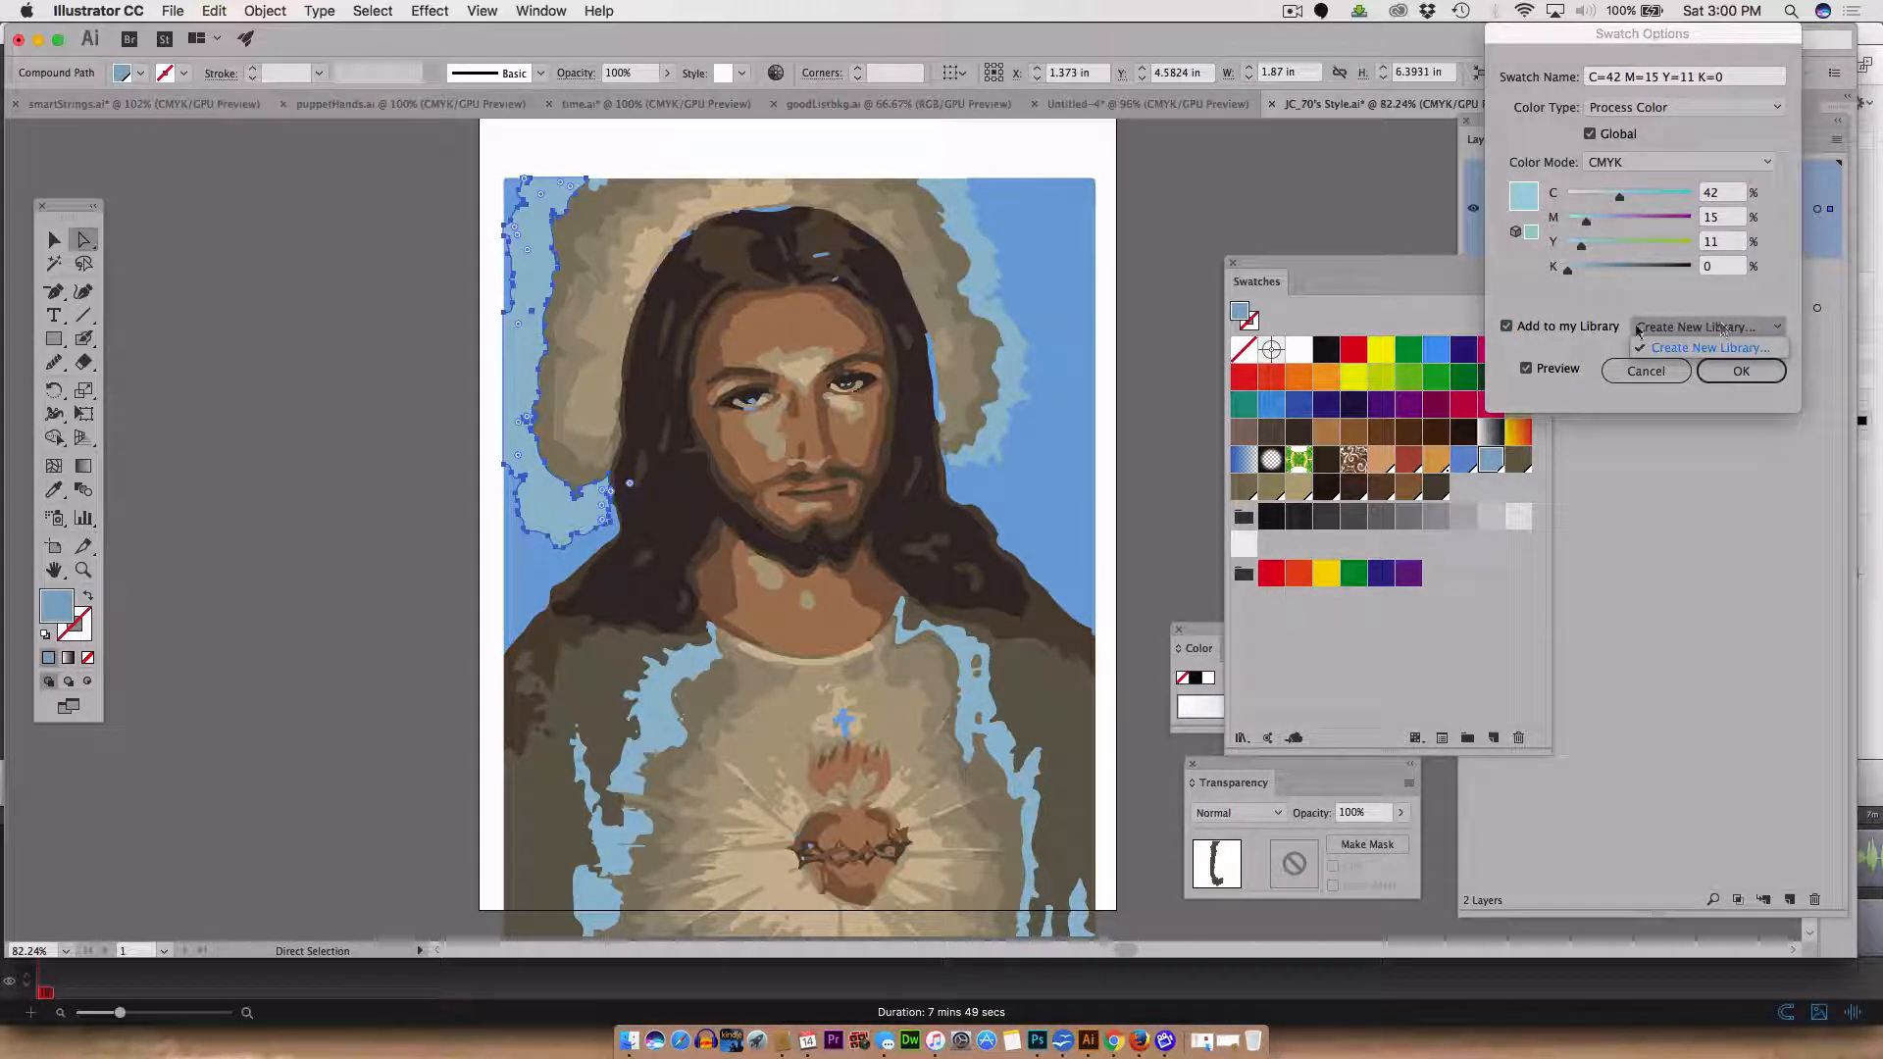
{"action": "left_click", "coordinate": [1730, 373]}
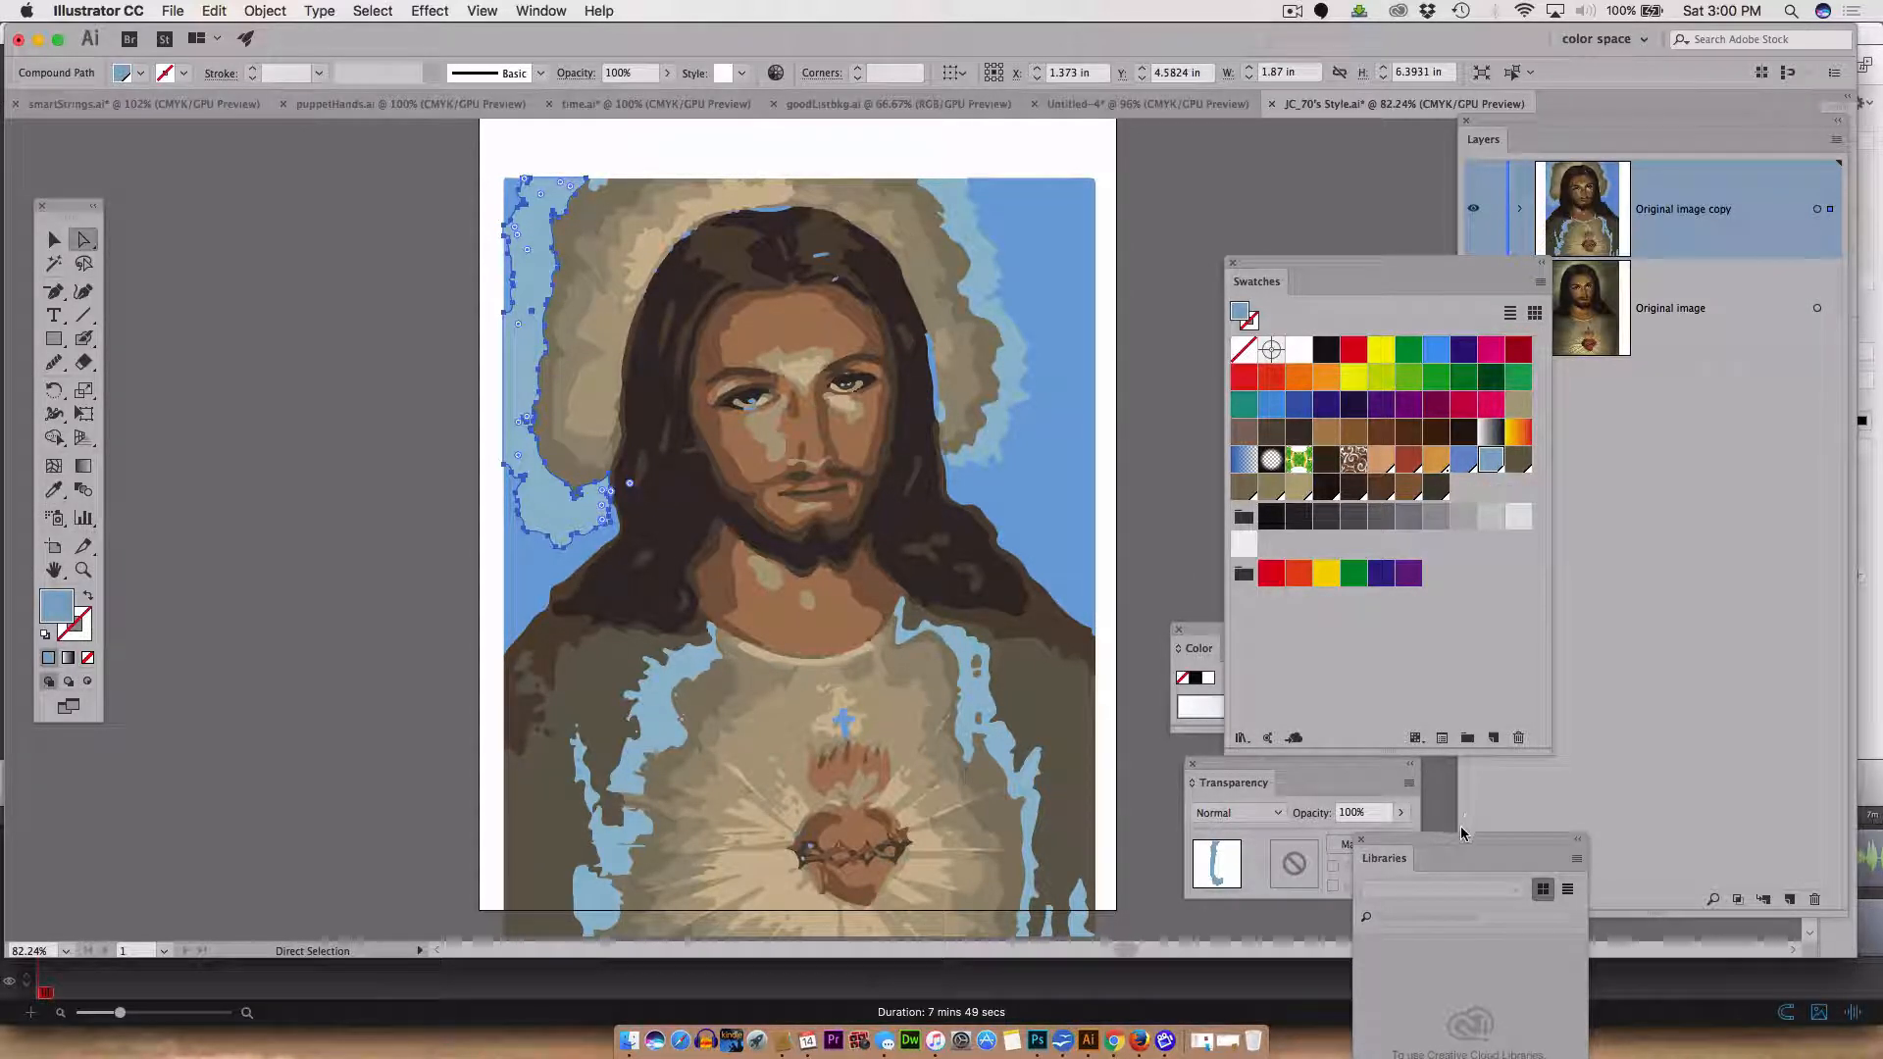
{"action": "left_click_drag", "start_coordinate": [1463, 833], "coordinate": [1722, 460]}
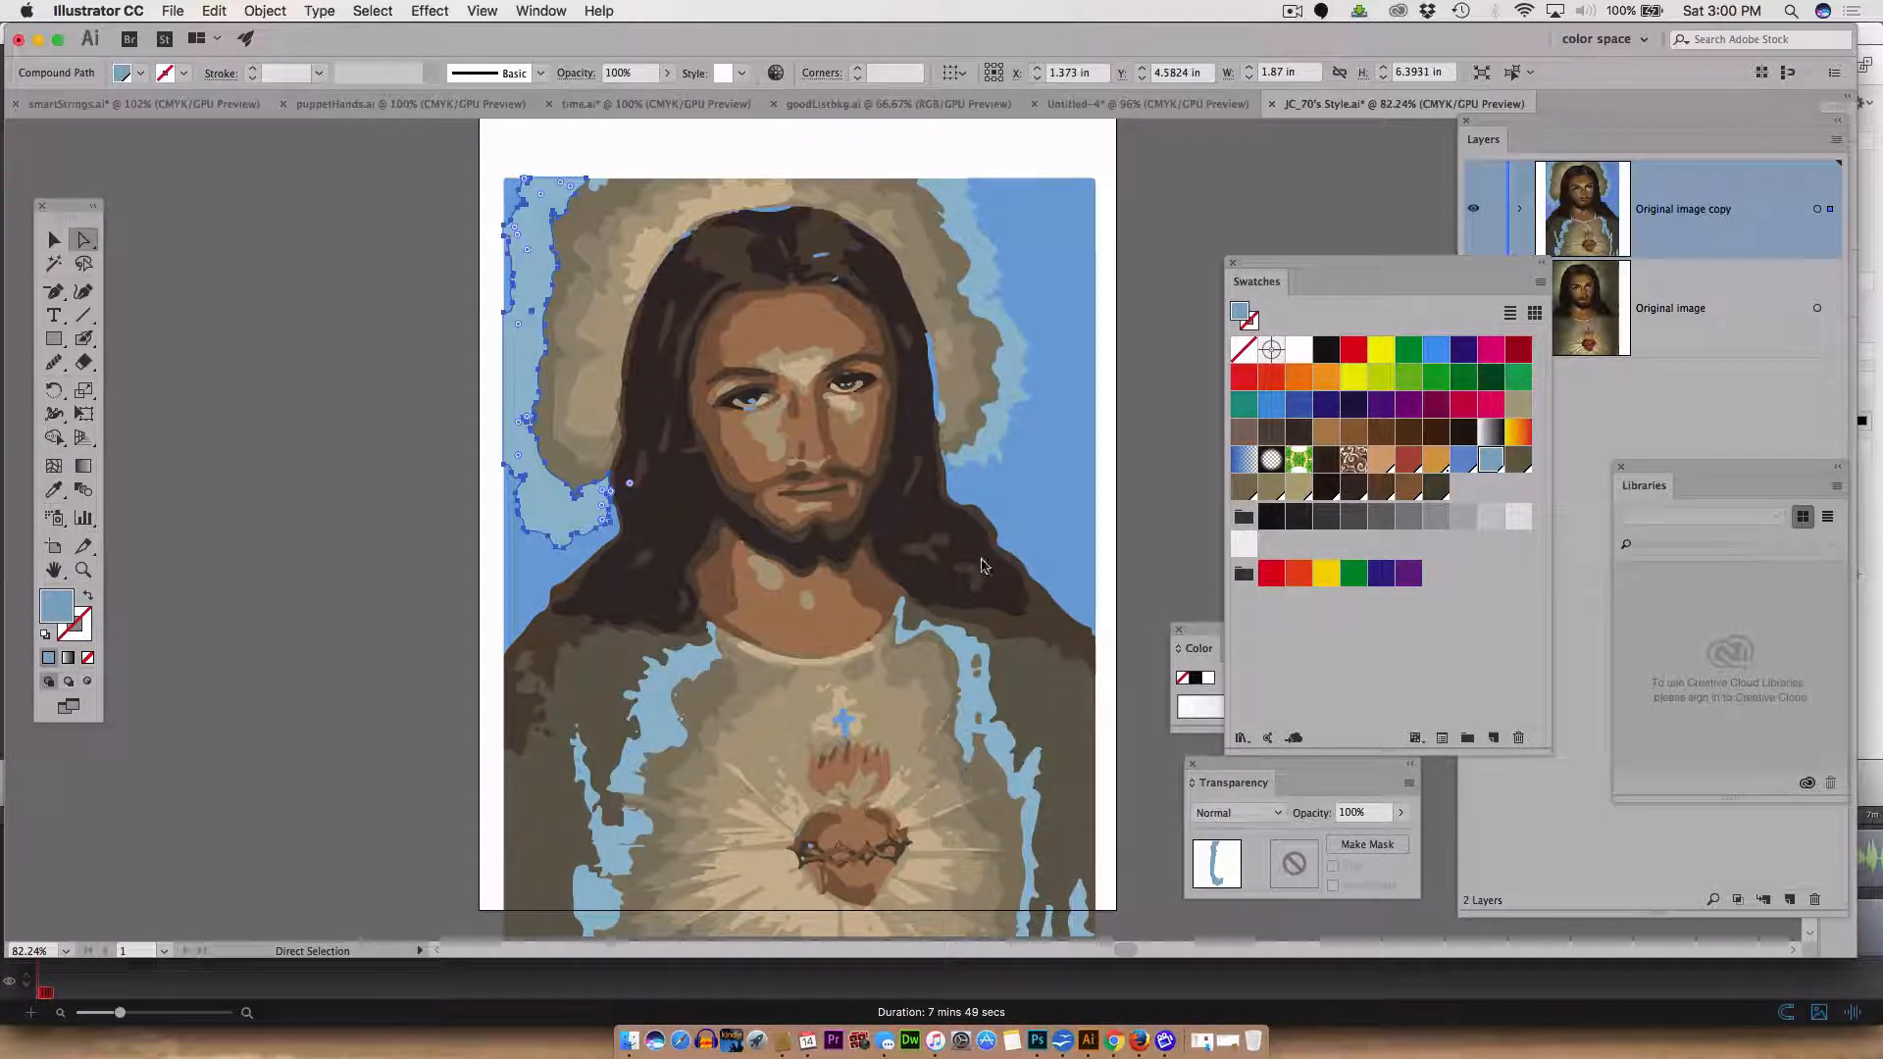
- Undo the light blue recolouring of the halo edge's swatch, and deselect the artwork
{"action": "left_click", "coordinate": [1490, 461]}
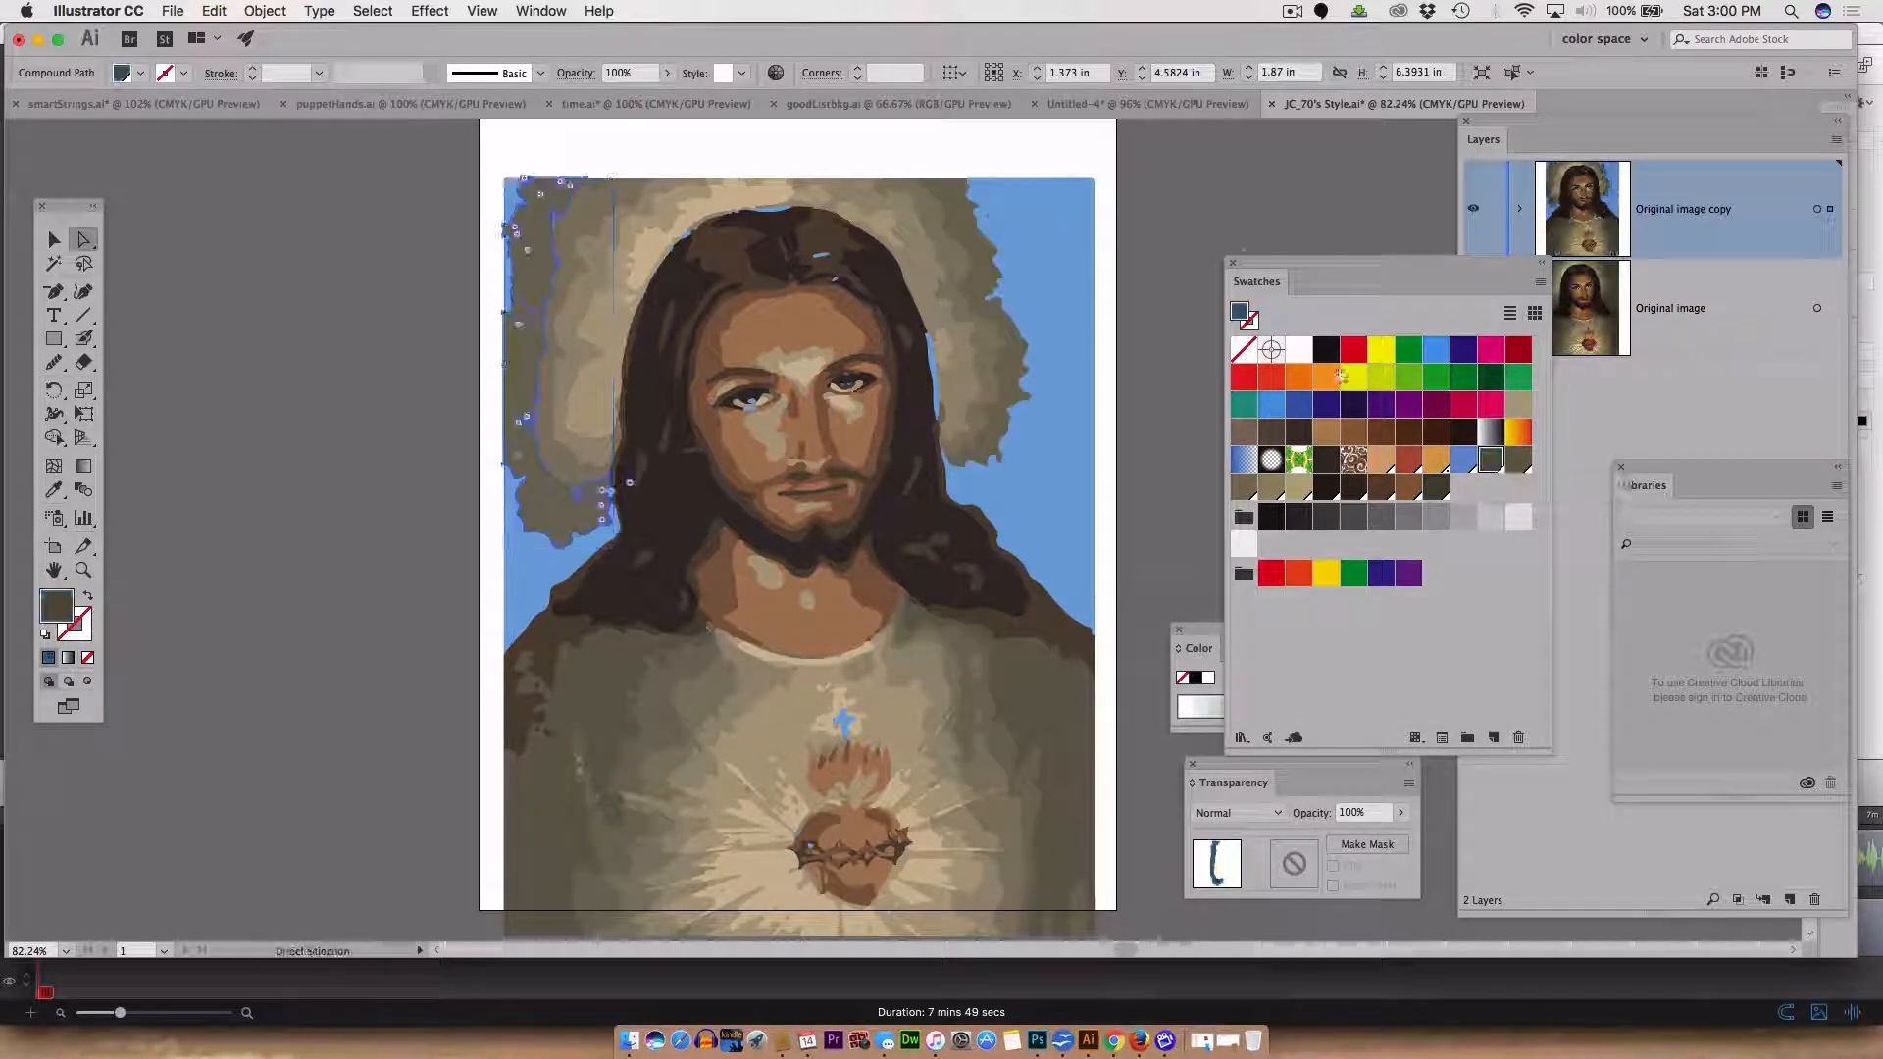
{"action": "left_click", "coordinate": [1213, 174]}
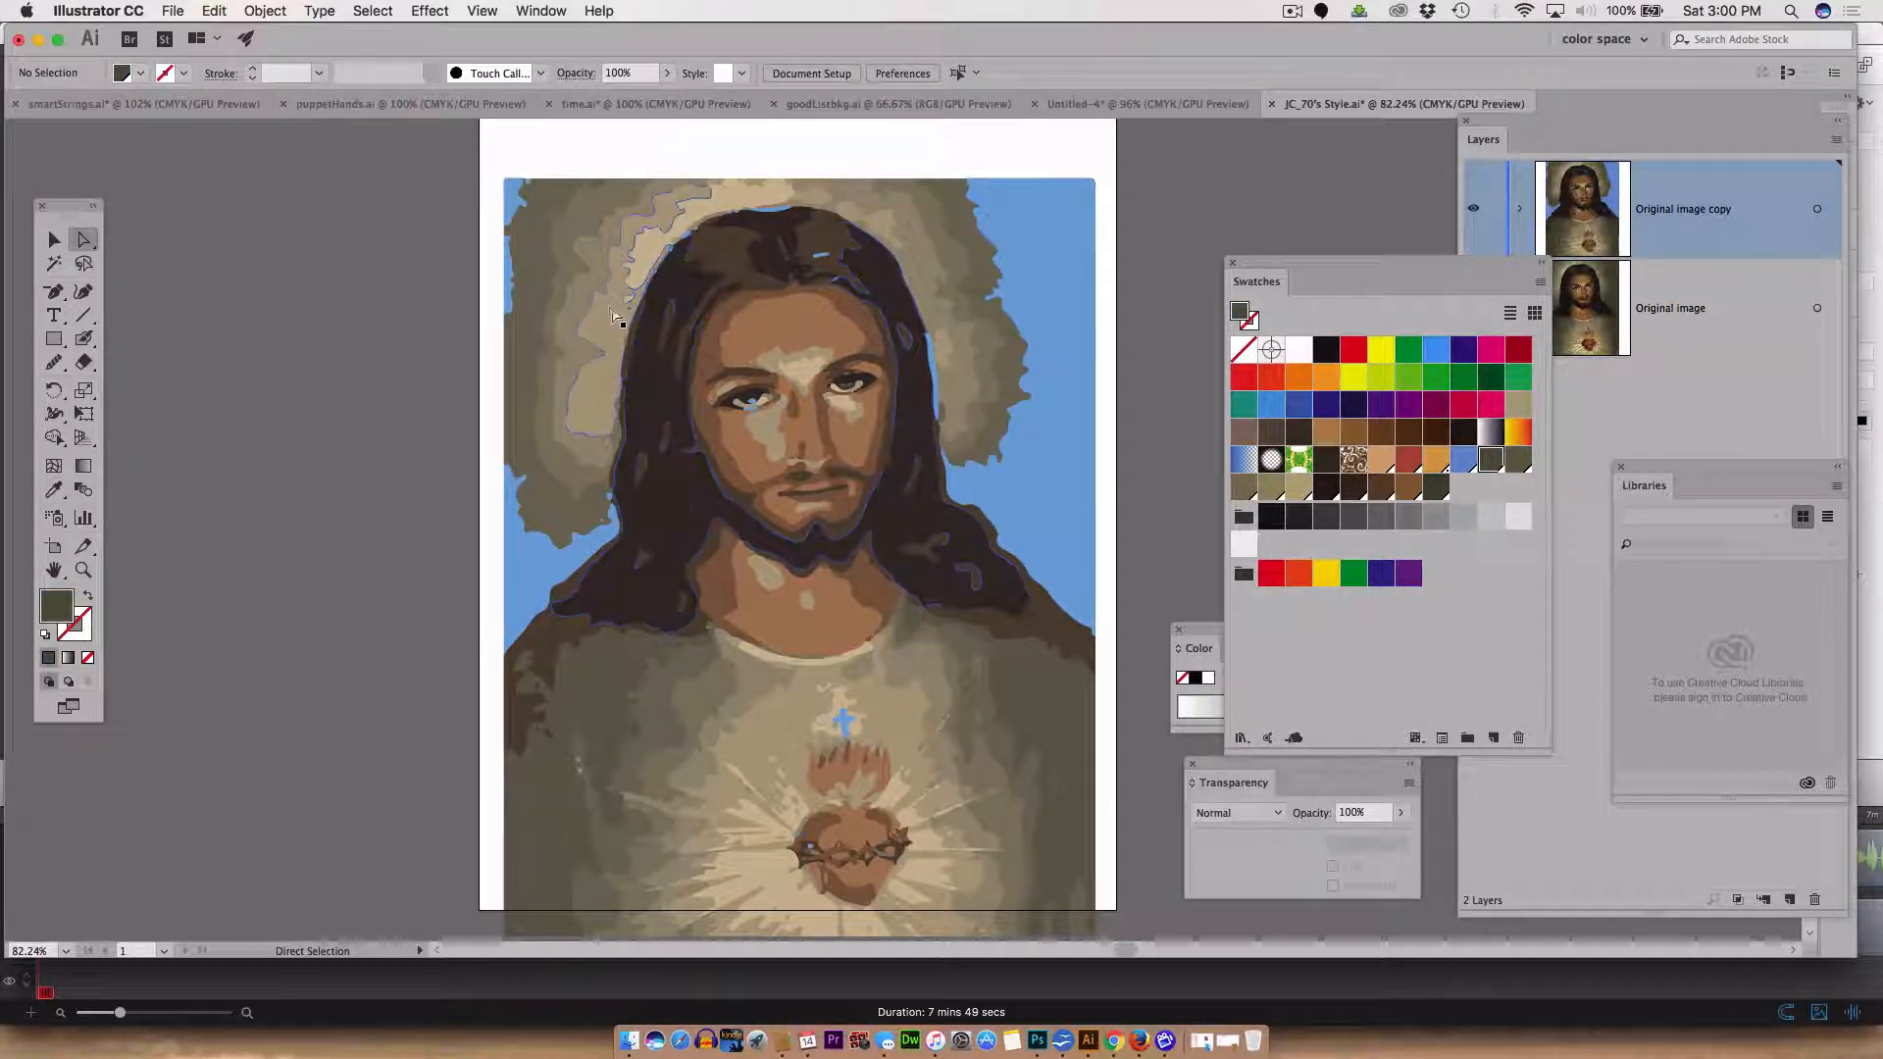
- Duplicate the halo edge's olive swatch C=53 M=47 Y=64 K=22 and make the copy non-global
{"action": "left_click", "coordinate": [529, 263]}
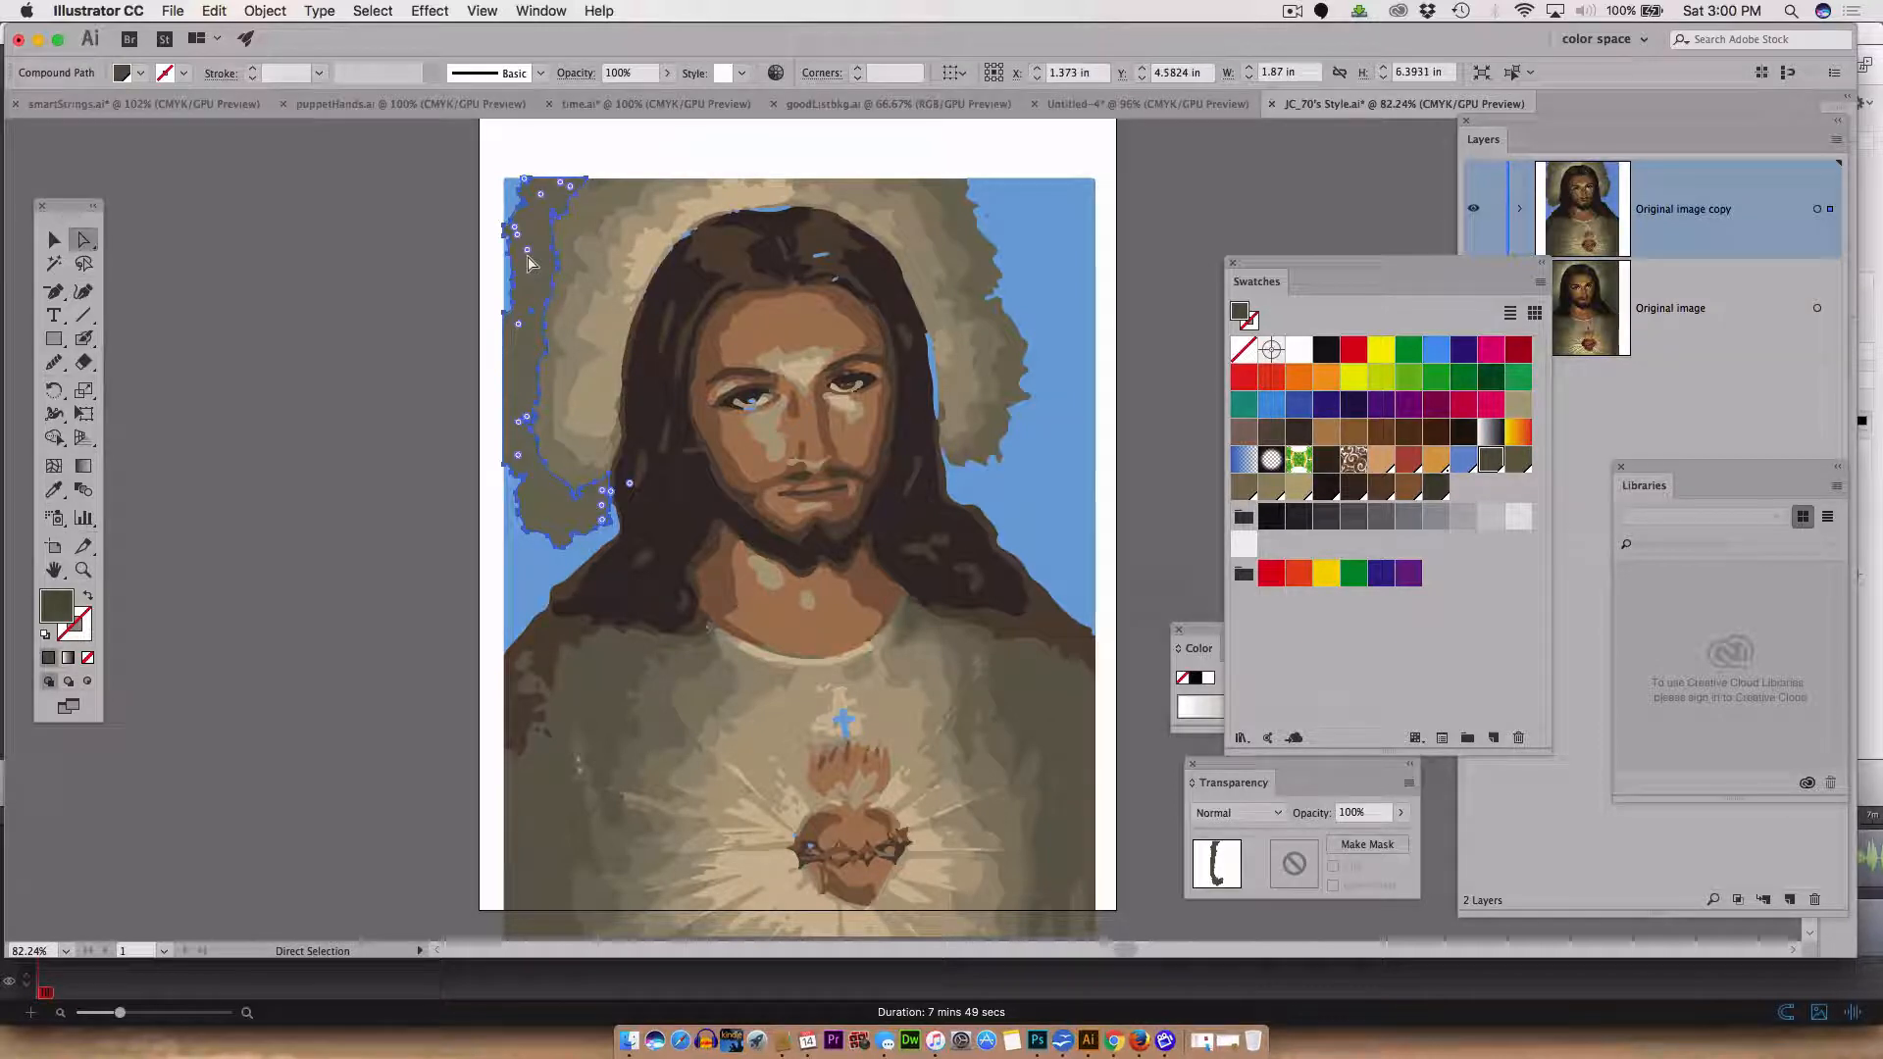
{"action": "left_click_drag", "start_coordinate": [1489, 461], "coordinate": [1492, 737]}
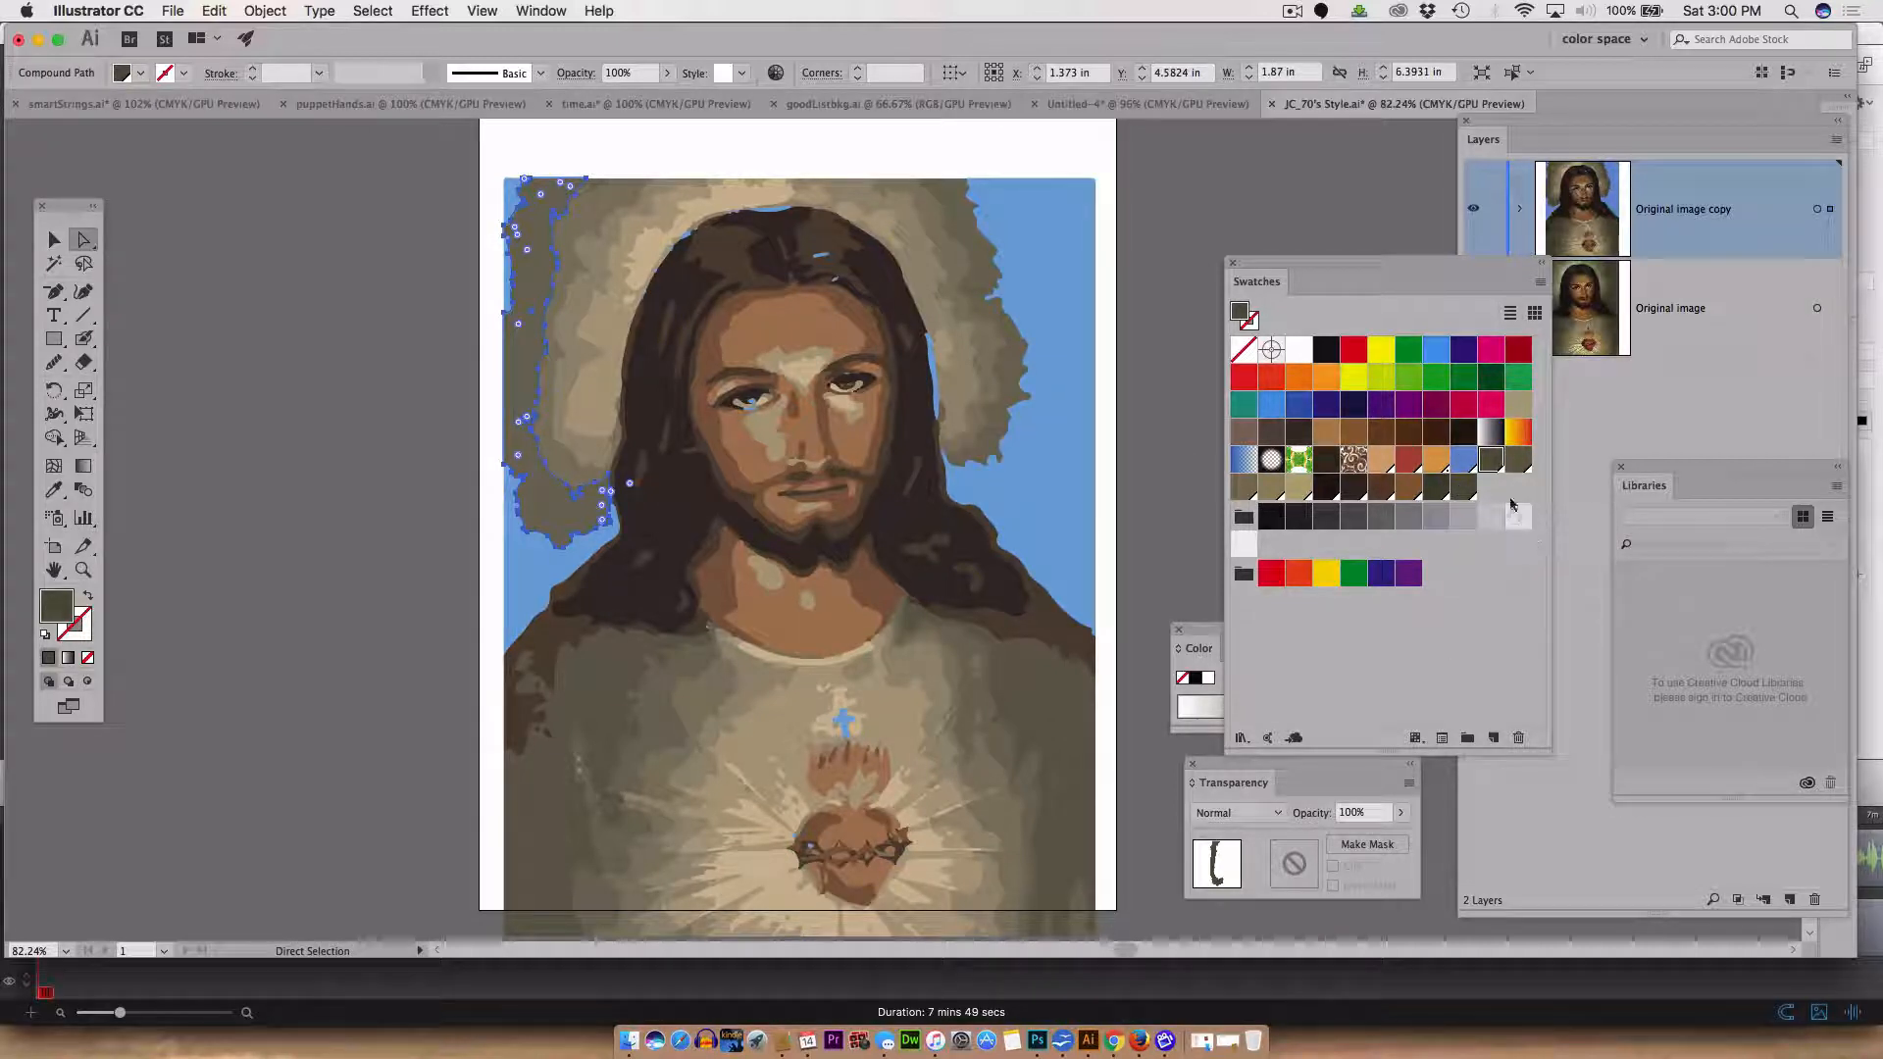
{"action": "left_click", "coordinate": [1272, 182]}
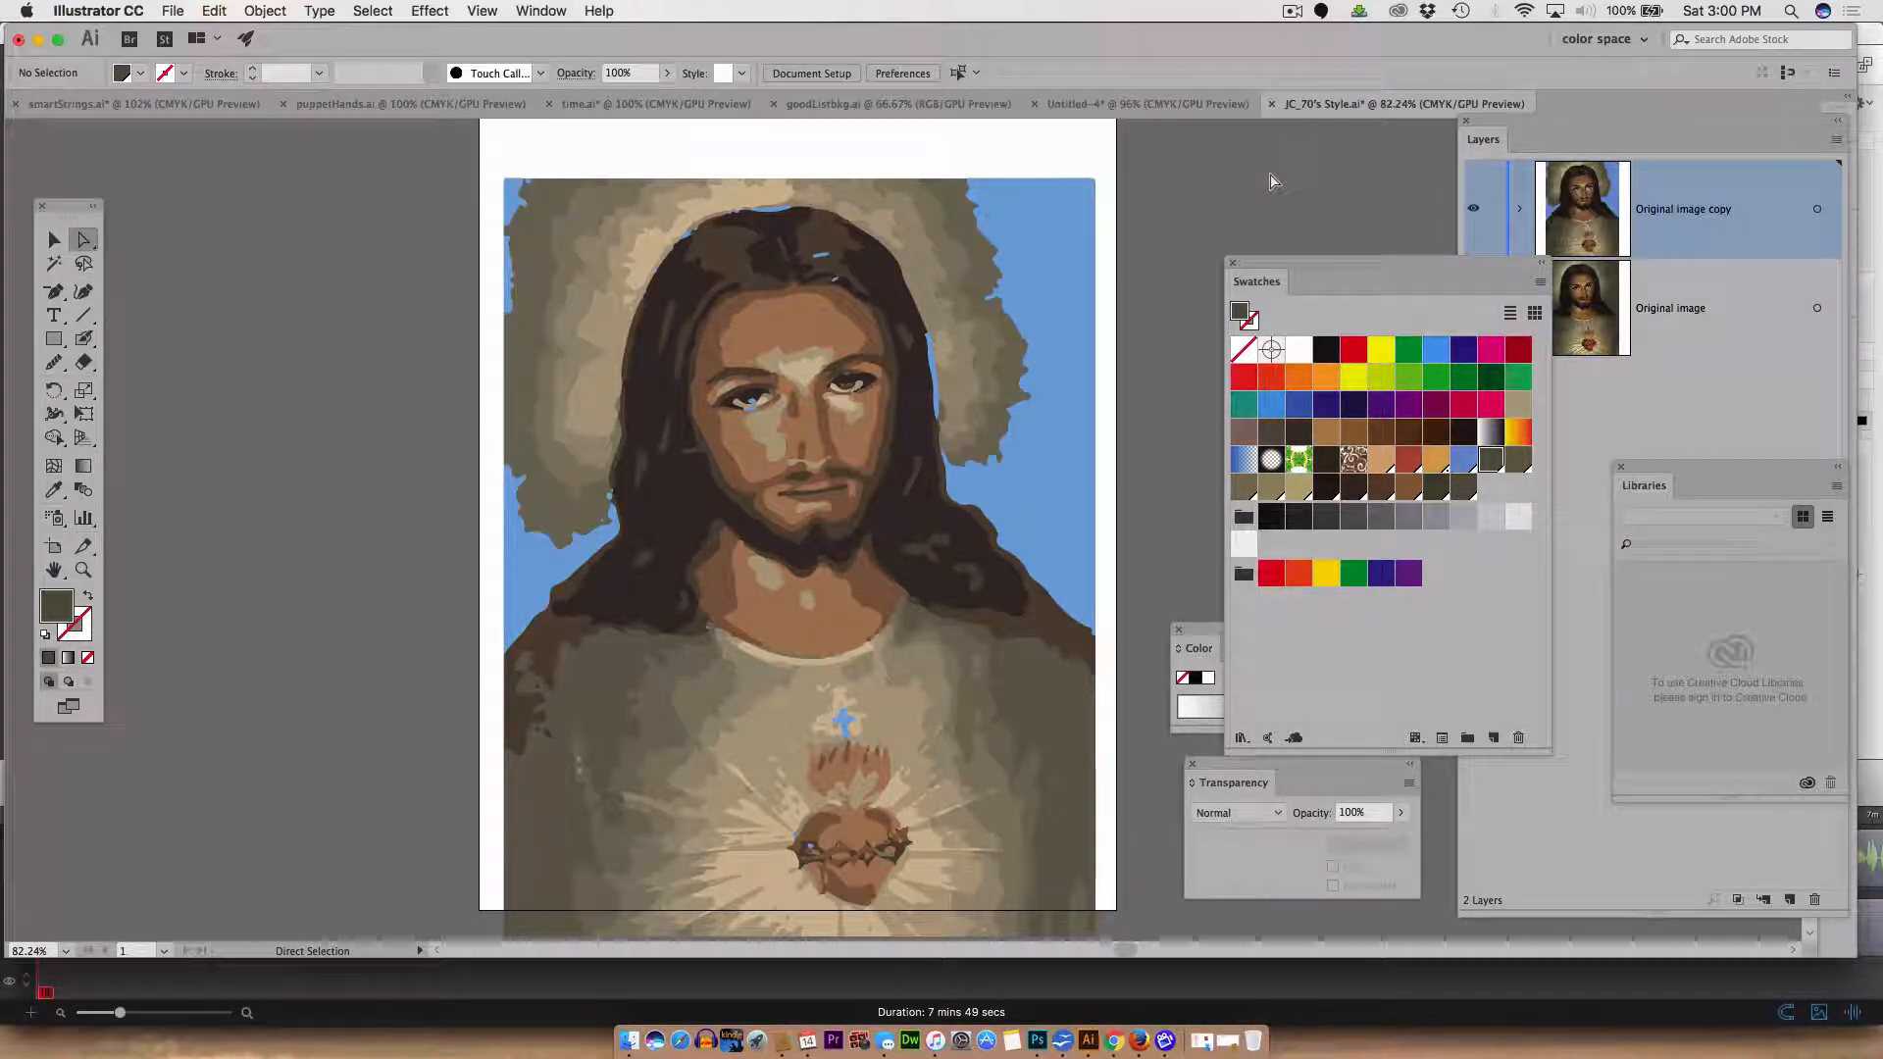
{"action": "double_click", "coordinate": [1462, 487]}
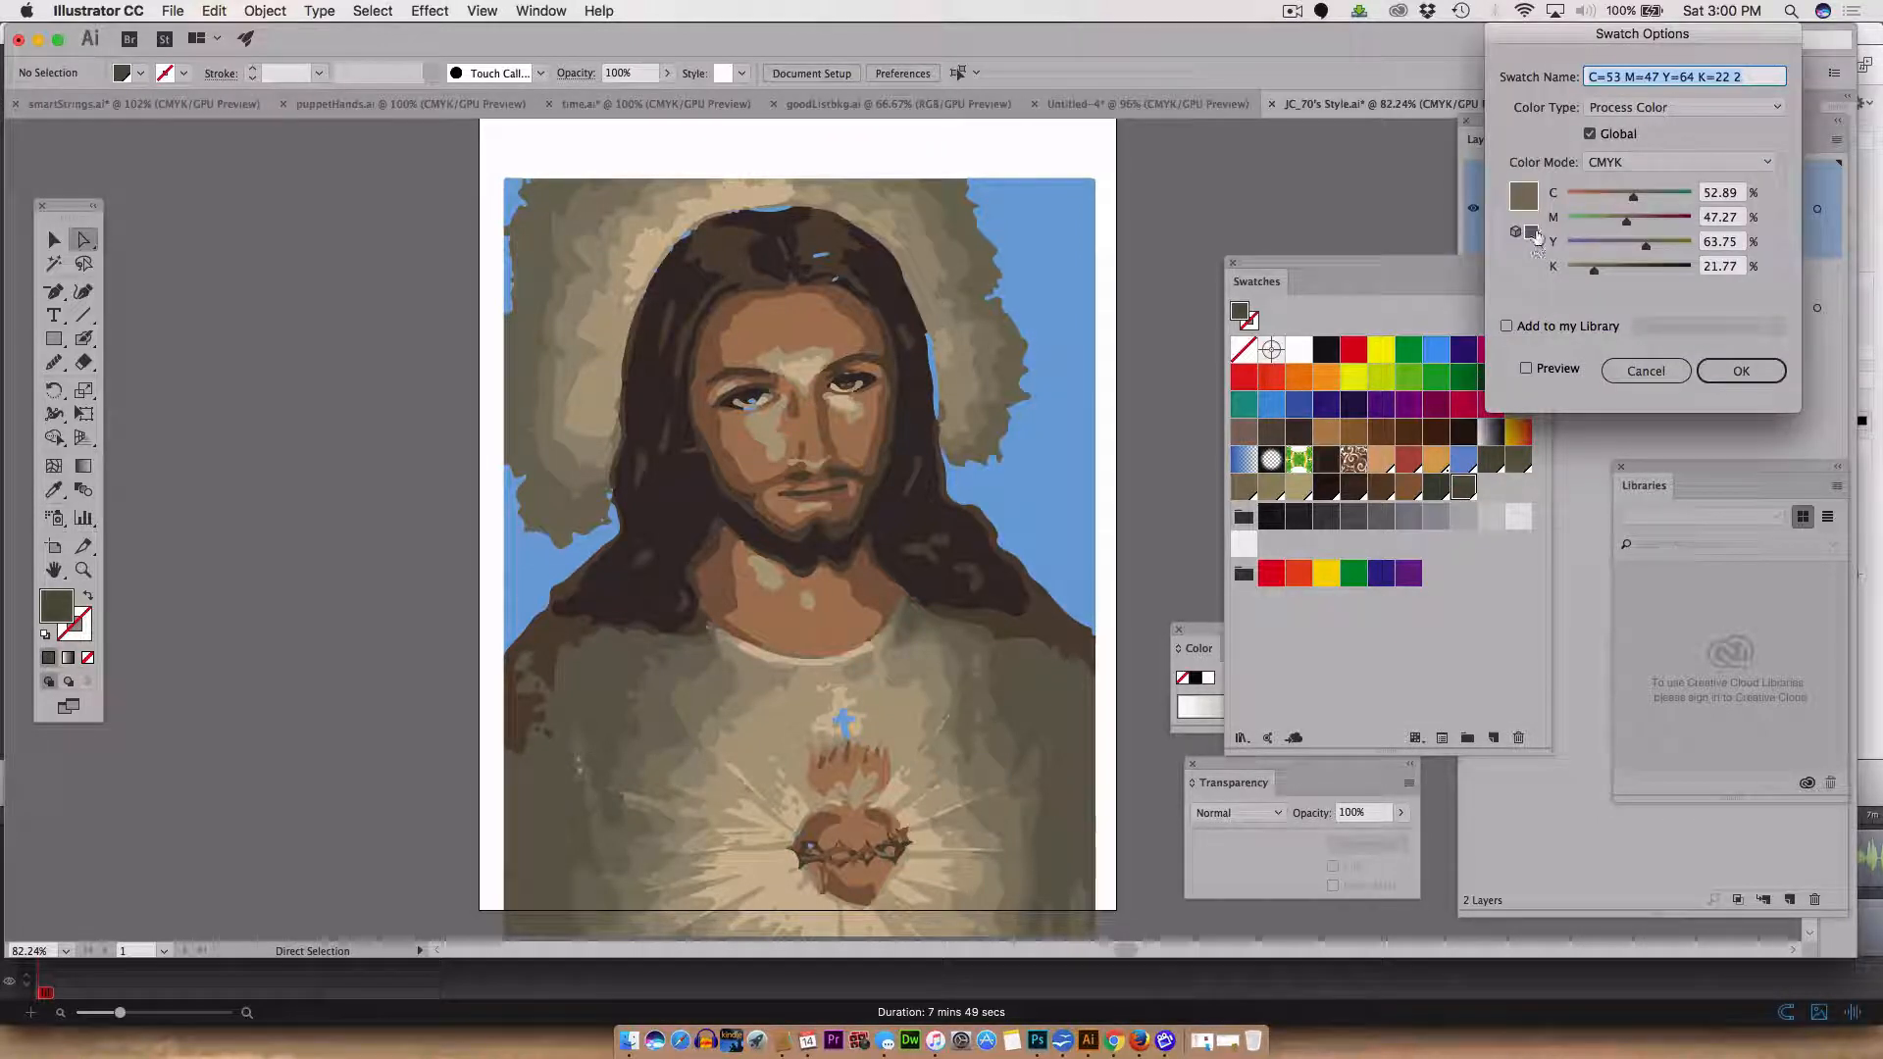
{"action": "left_click", "coordinate": [1592, 134]}
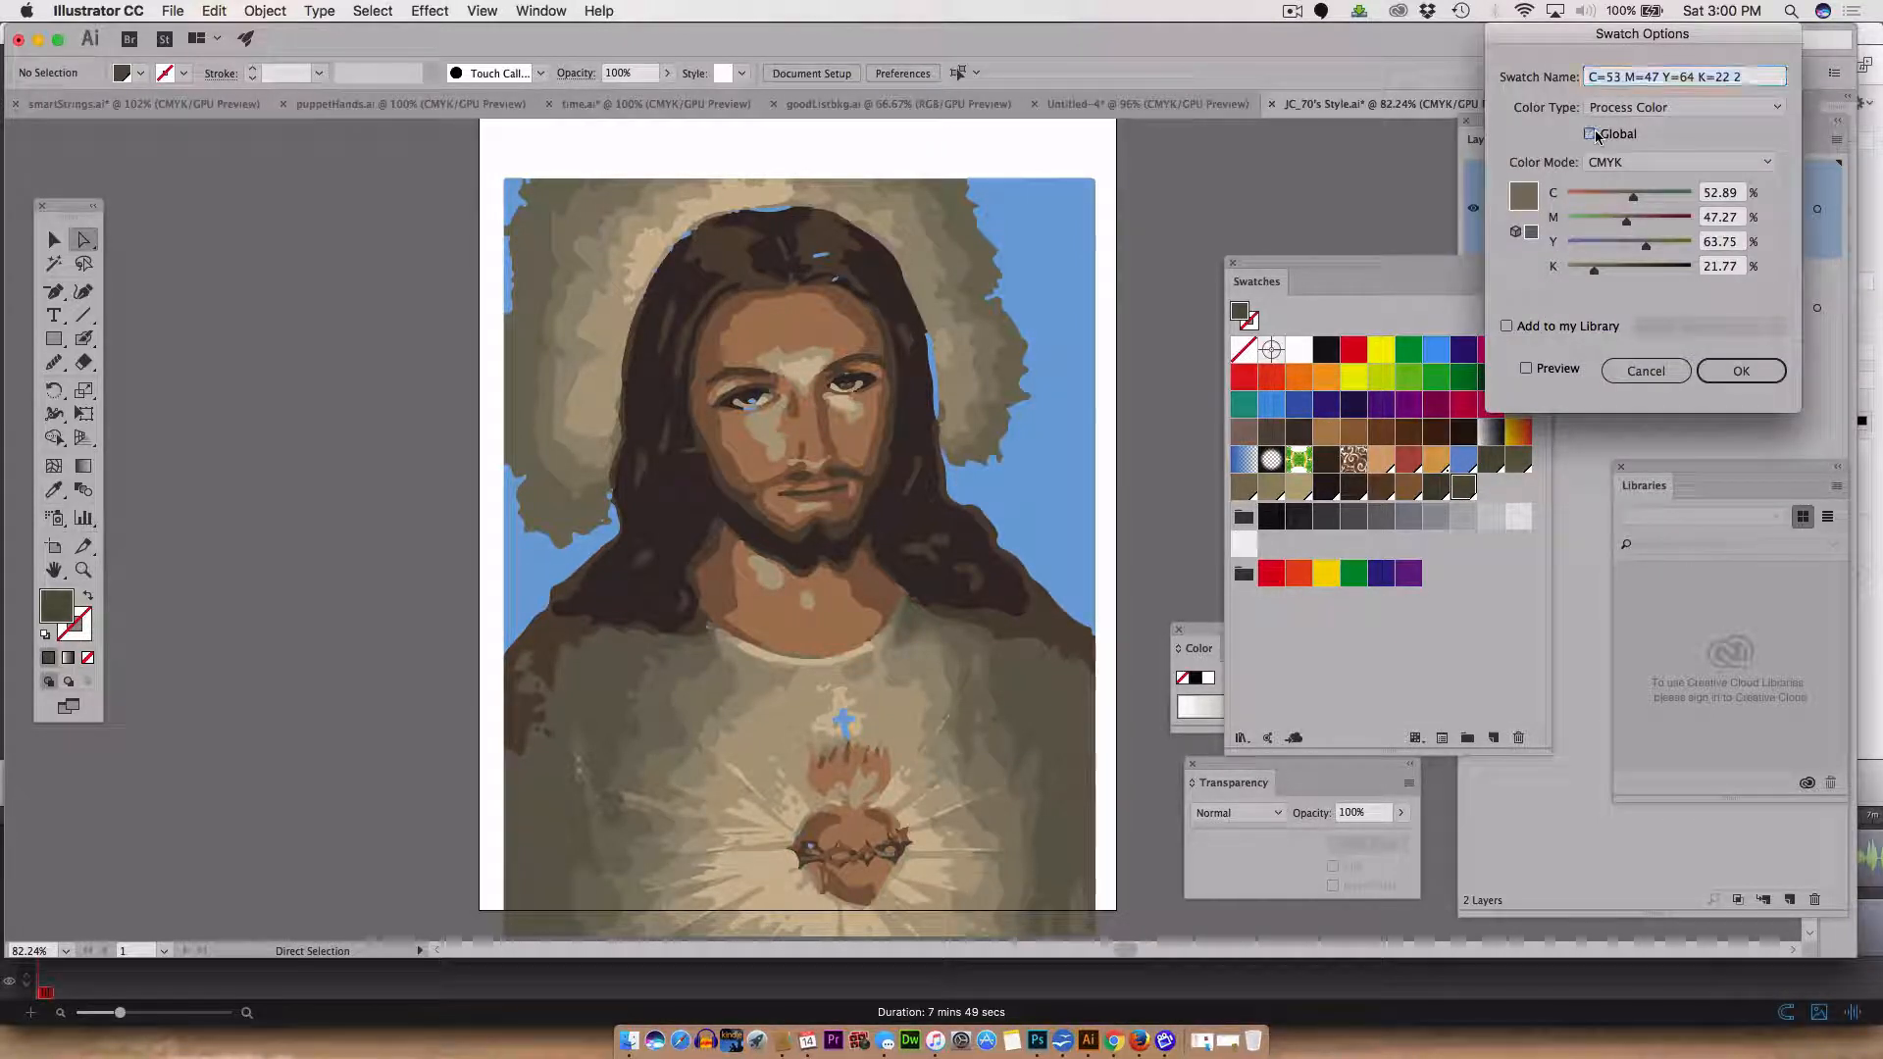
{"action": "left_click", "coordinate": [1755, 371]}
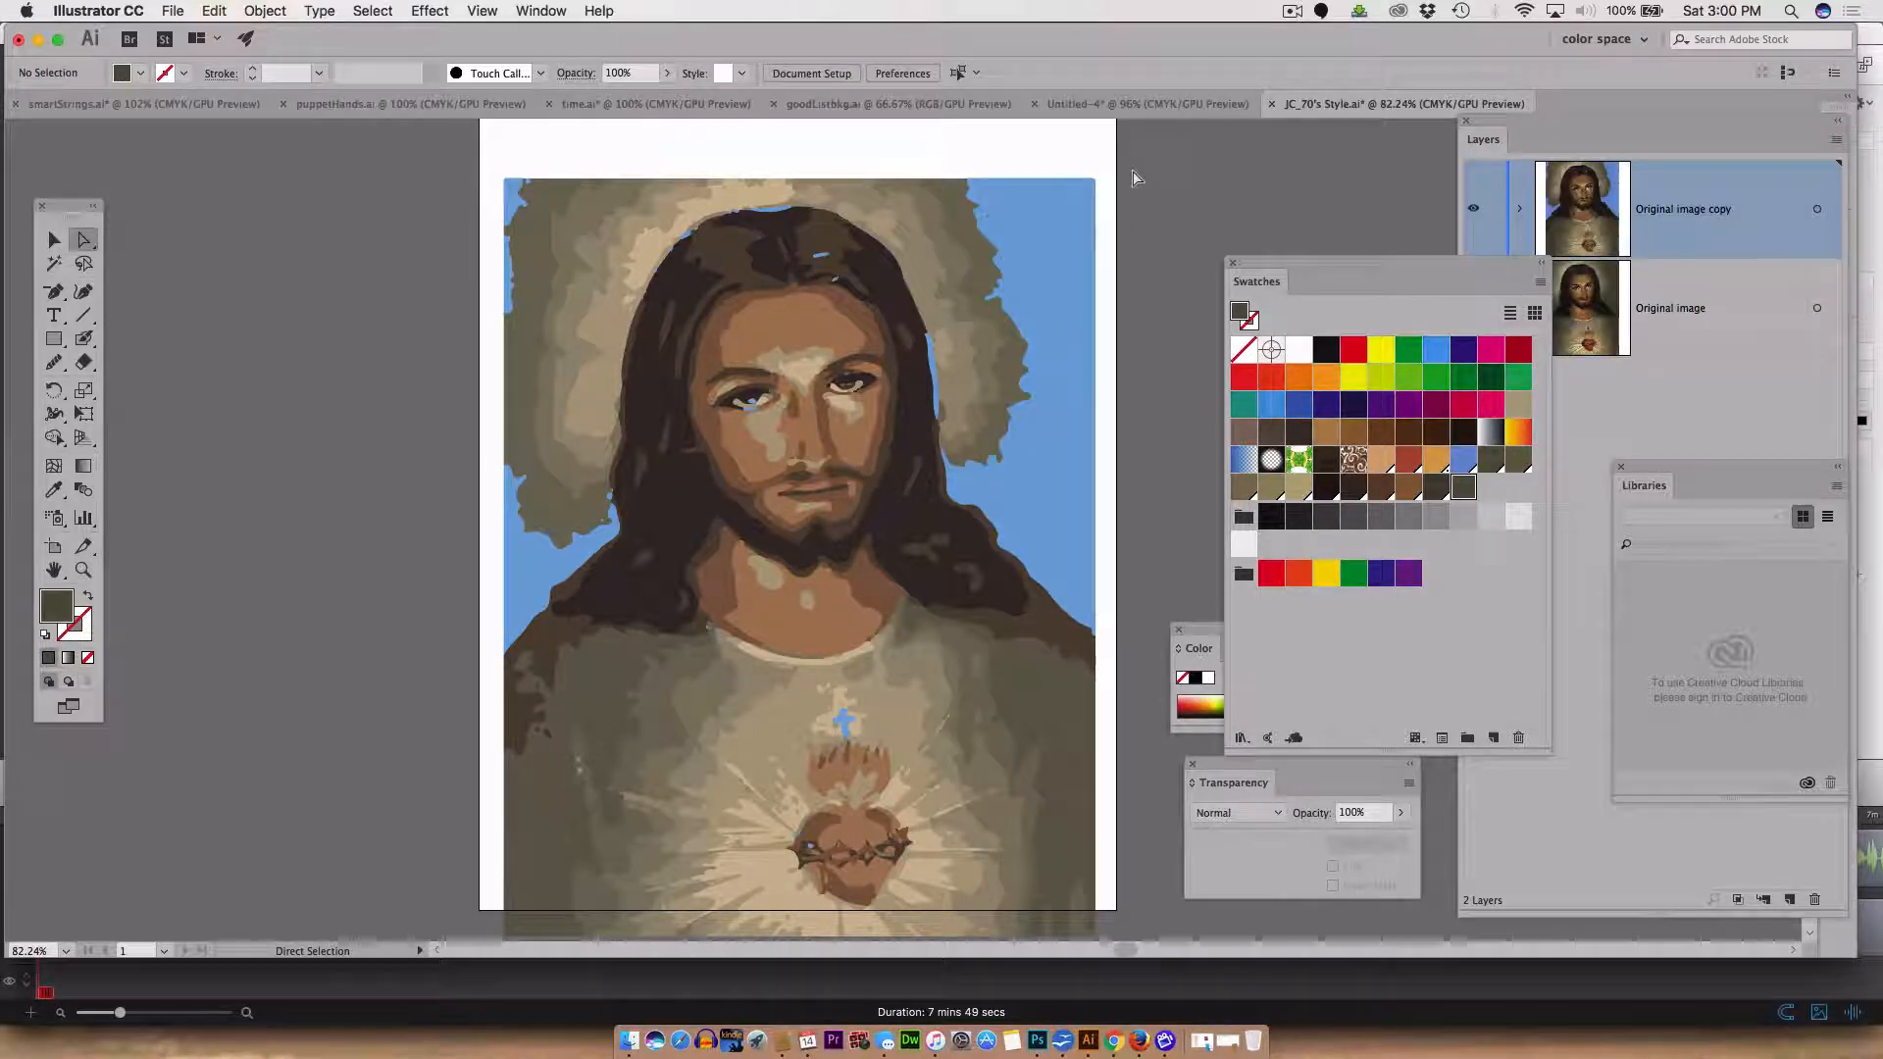
- Set the global swatch of the halo's olive outer edge to C=23, M=0, Y=14 with preview on
{"action": "left_click", "coordinate": [529, 246]}
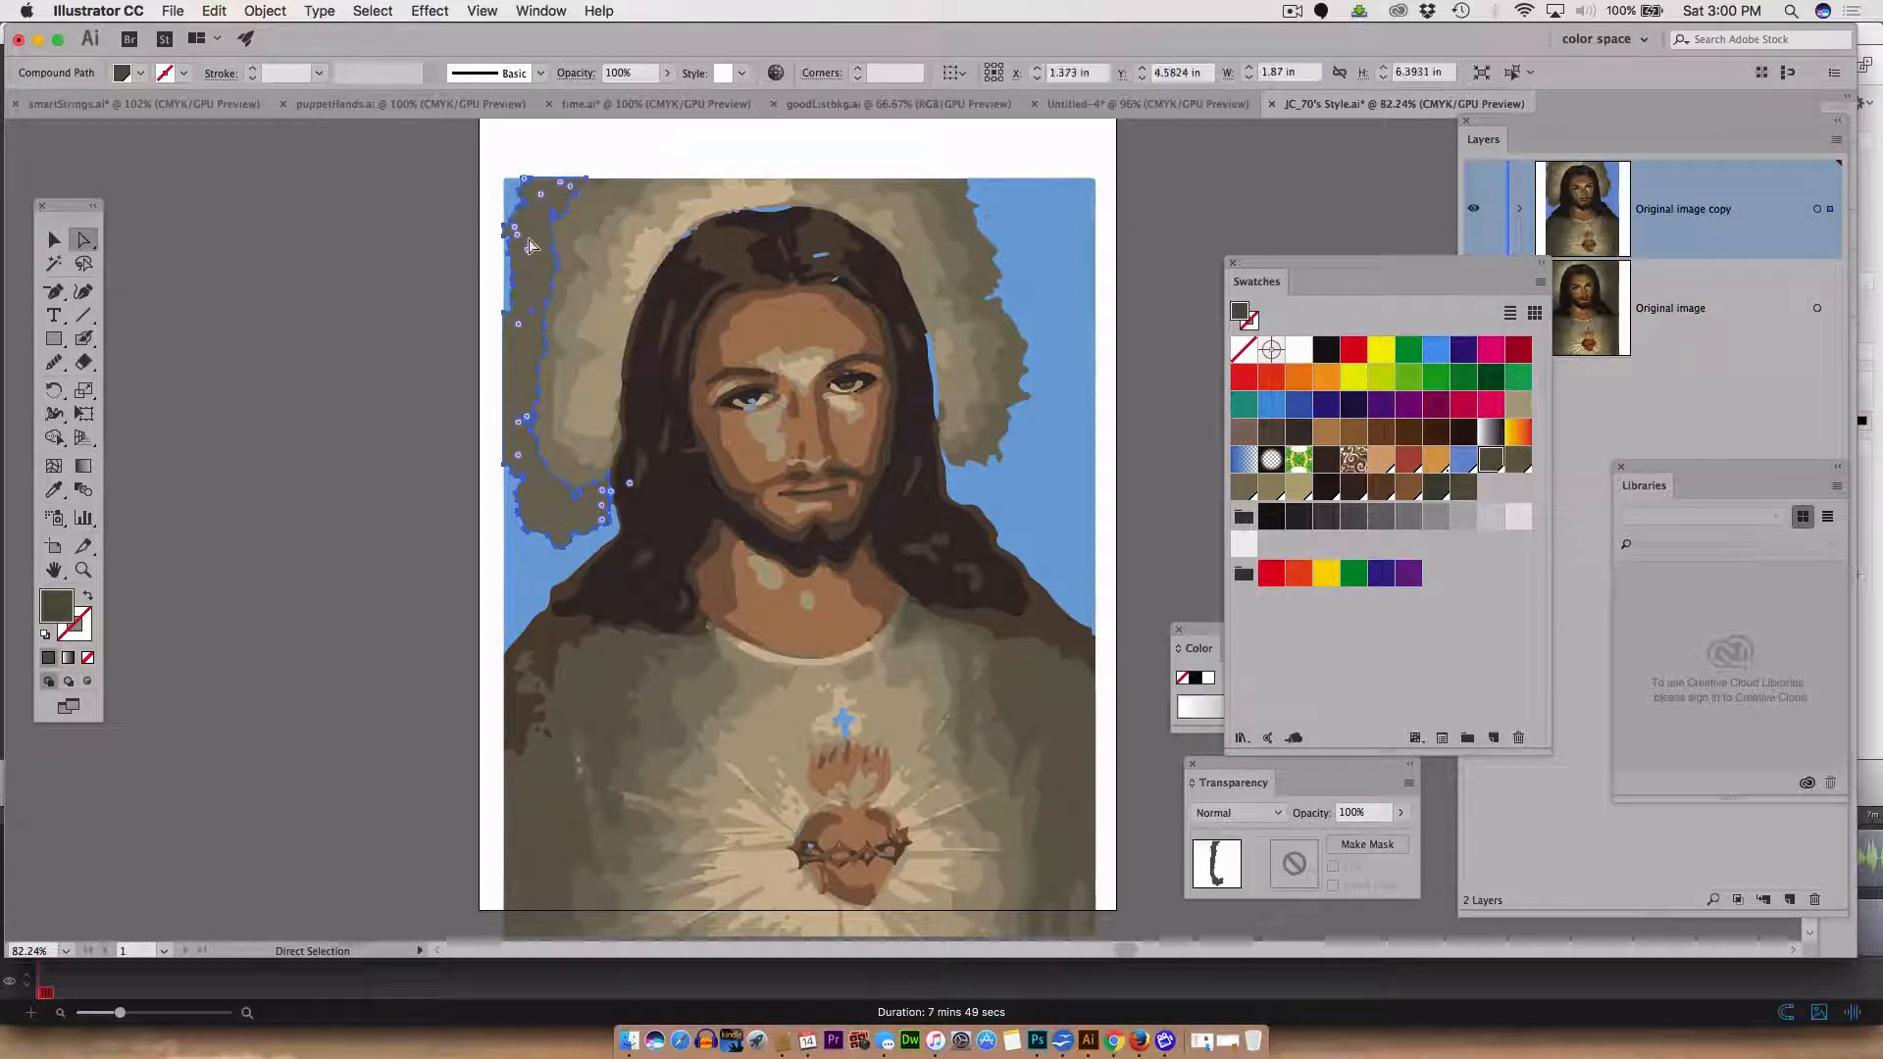
{"action": "double_click", "coordinate": [1492, 461]}
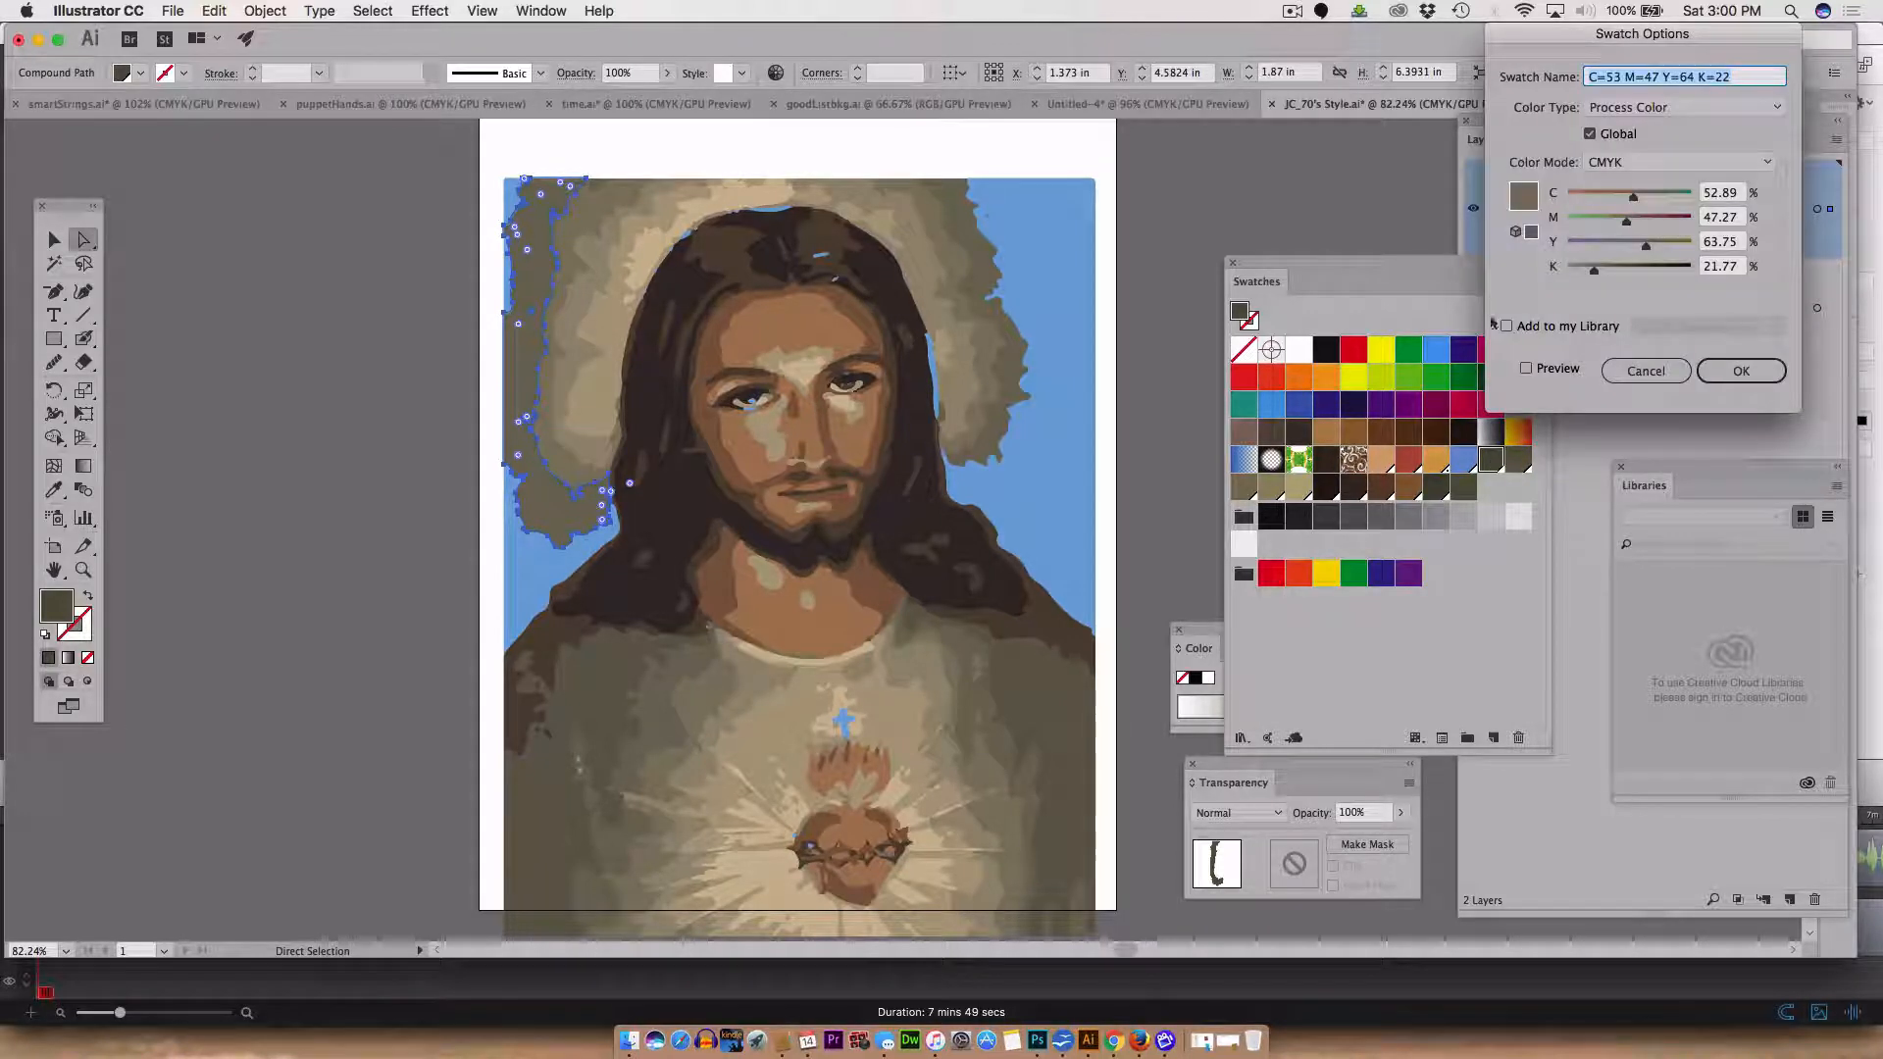
{"action": "left_click", "coordinate": [1569, 195]}
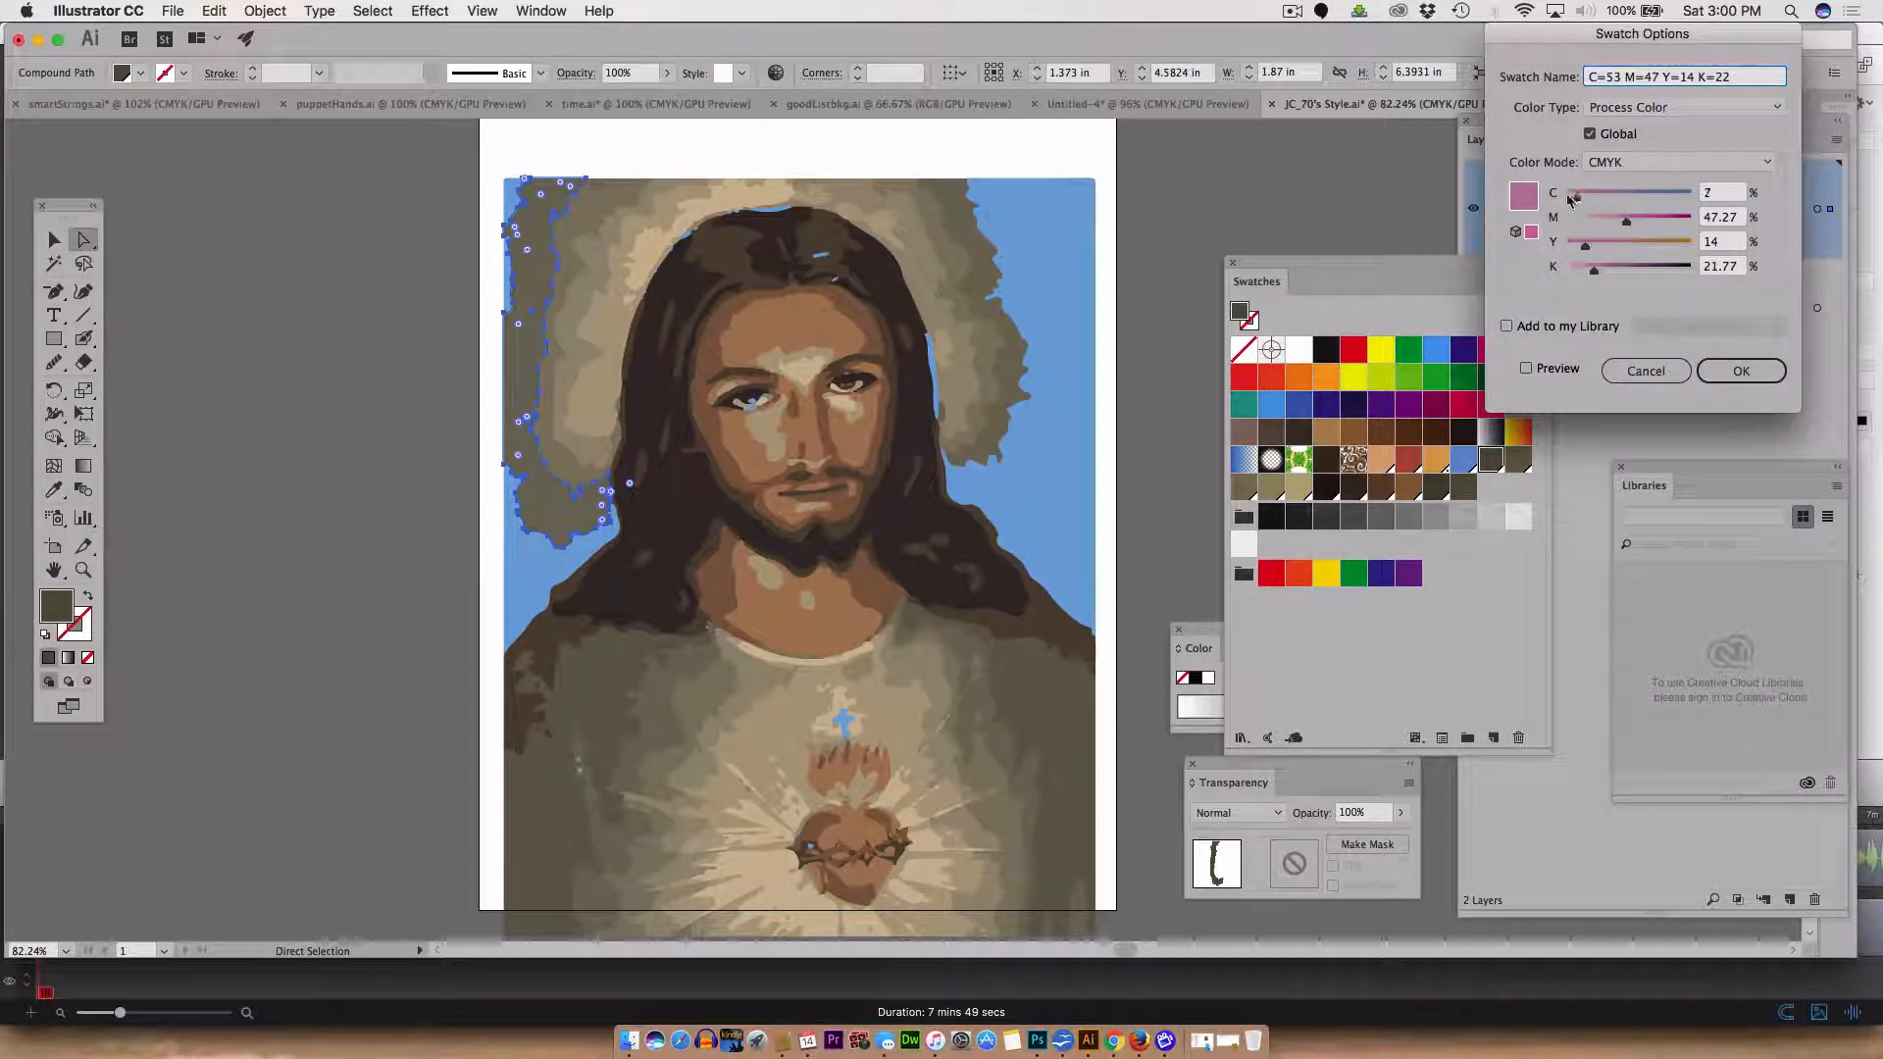
{"action": "left_click", "coordinate": [1569, 219]}
{"action": "left_click_drag", "start_coordinate": [1609, 200], "coordinate": [1595, 200]}
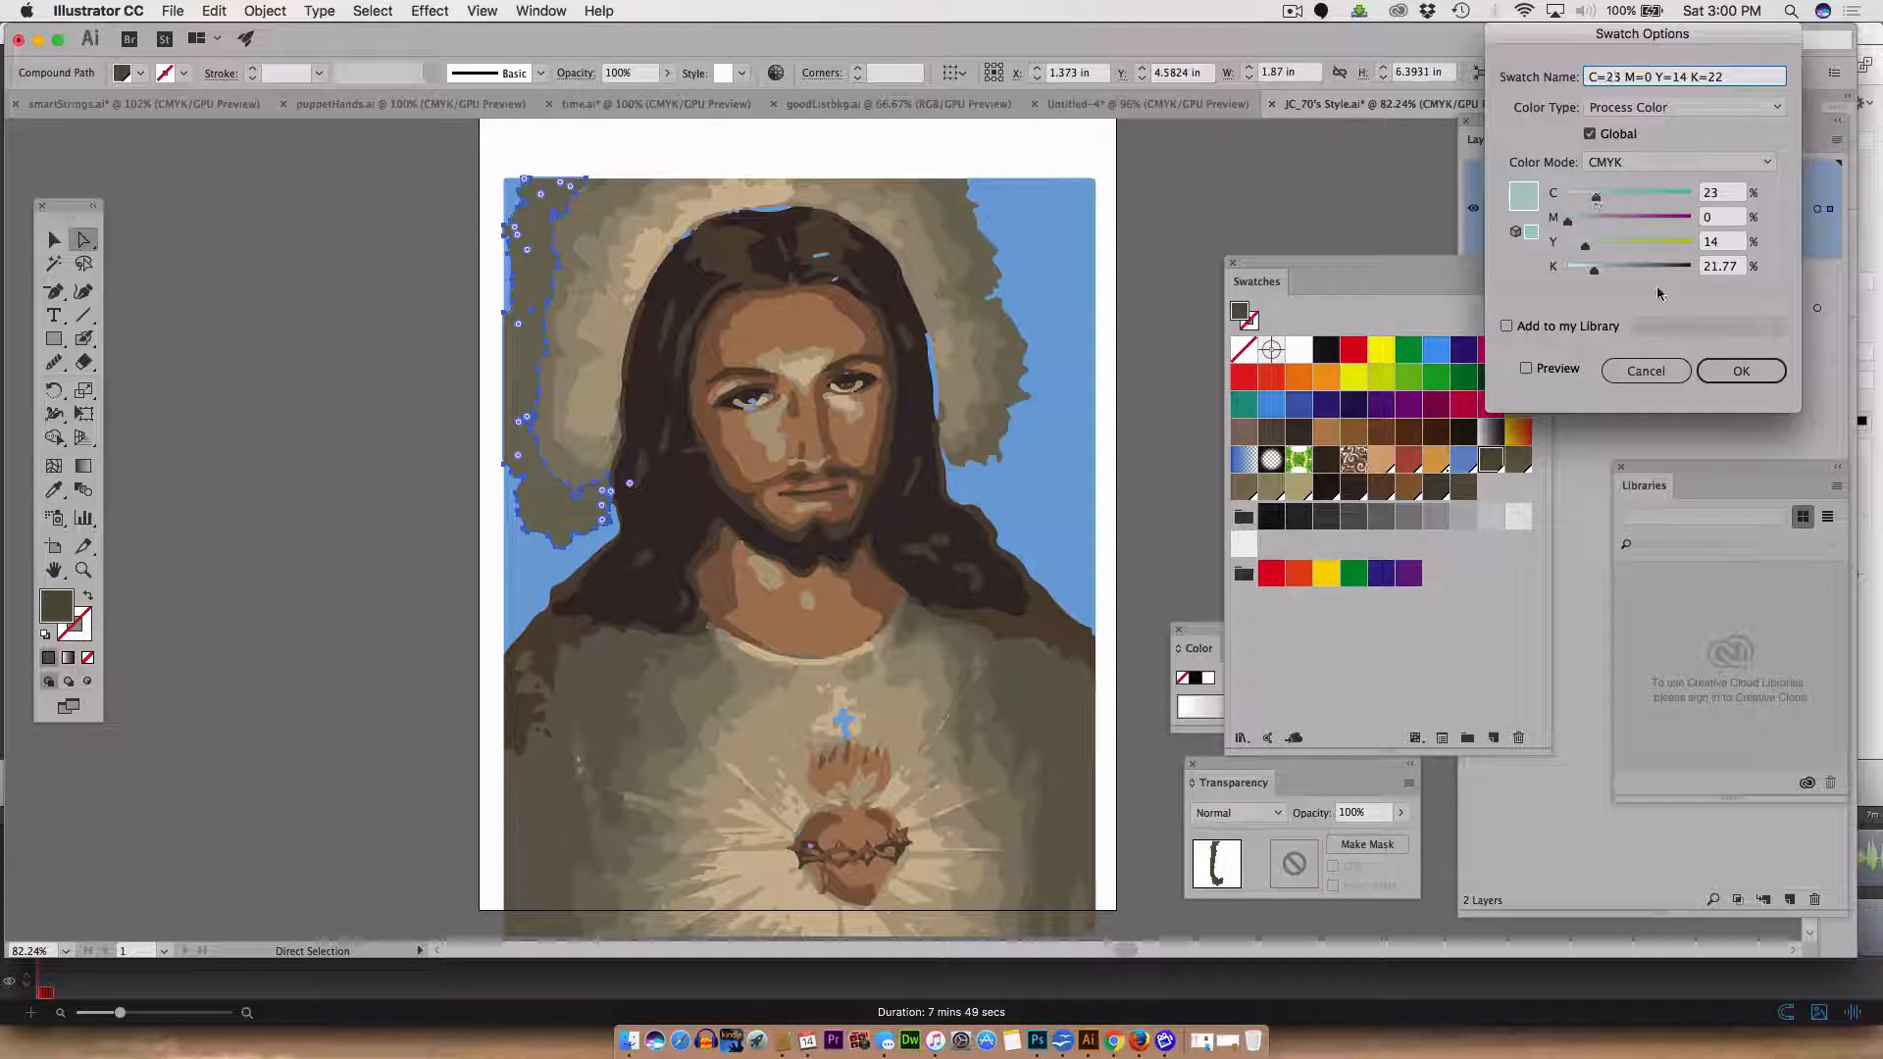
{"action": "left_click", "coordinate": [1527, 371]}
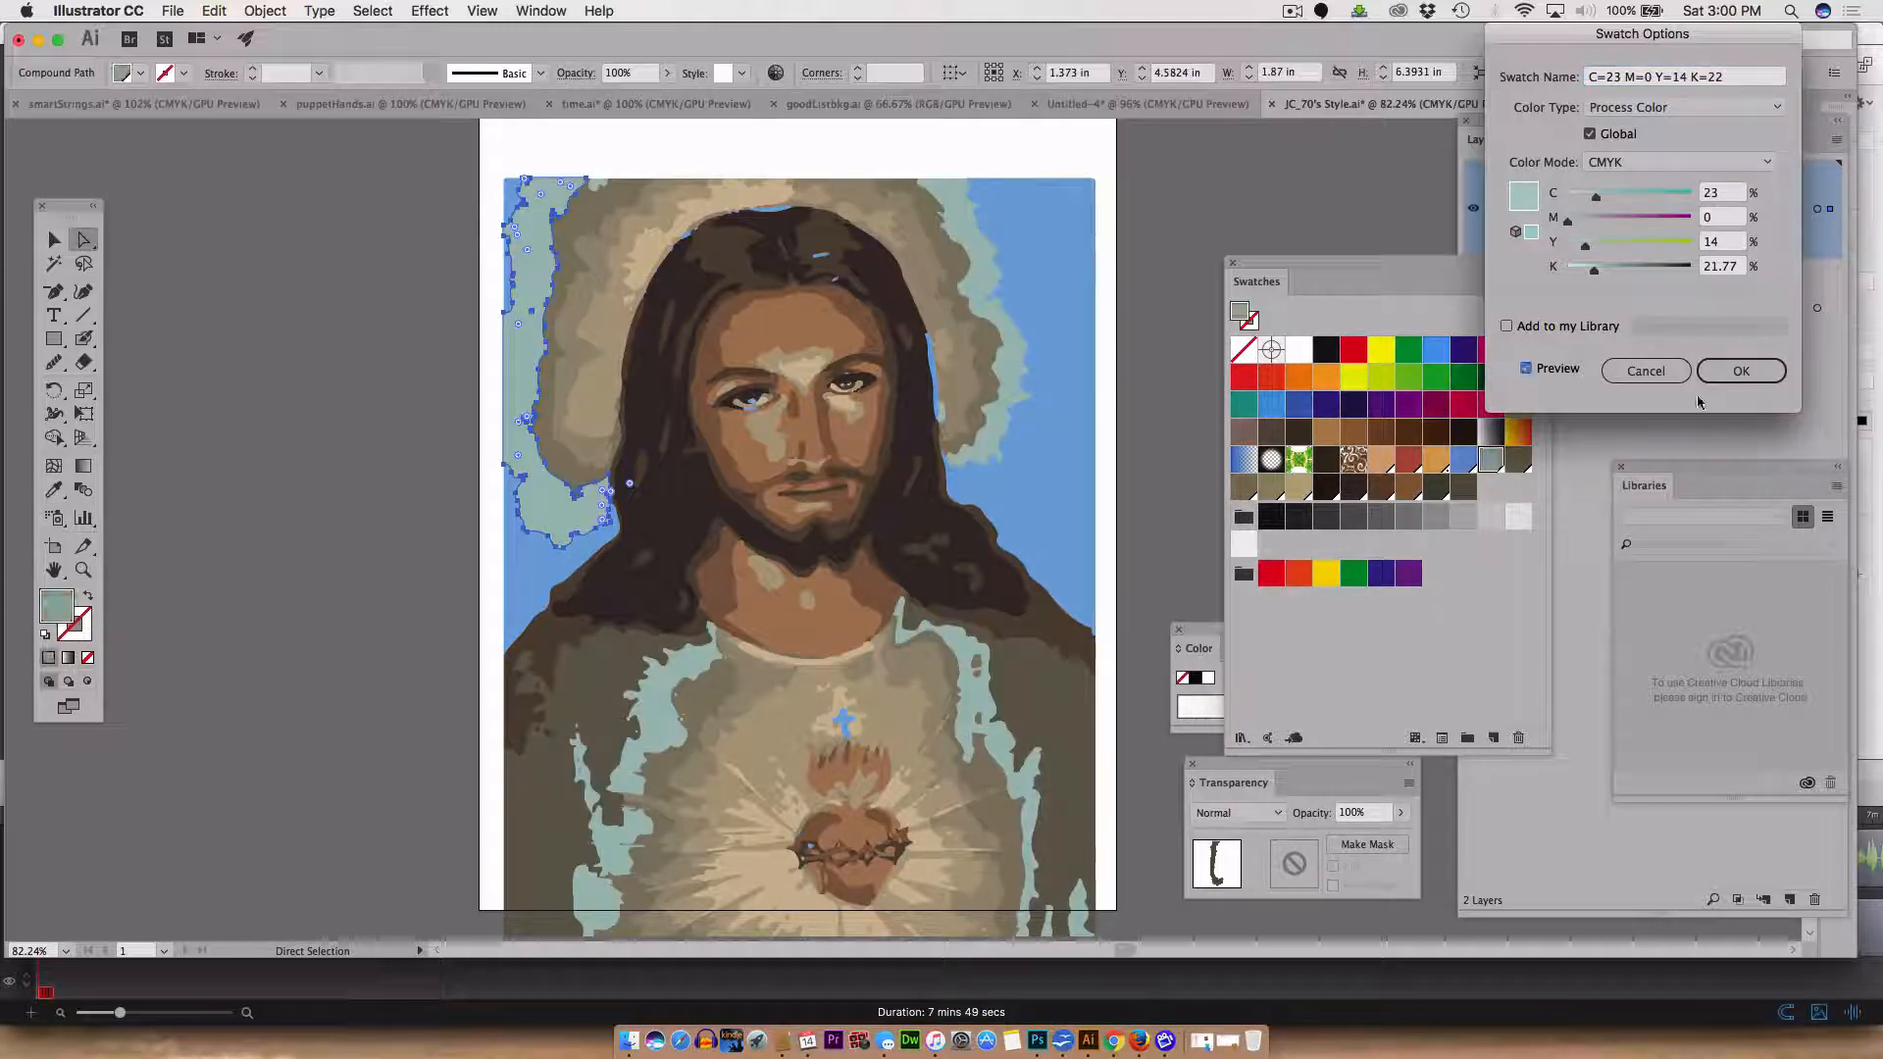
- Set the recoloured halo swatch to be added to a new library, apply the swatch options, and deselect the artwork
{"action": "left_click", "coordinate": [1547, 328]}
{"action": "left_click", "coordinate": [1773, 329]}
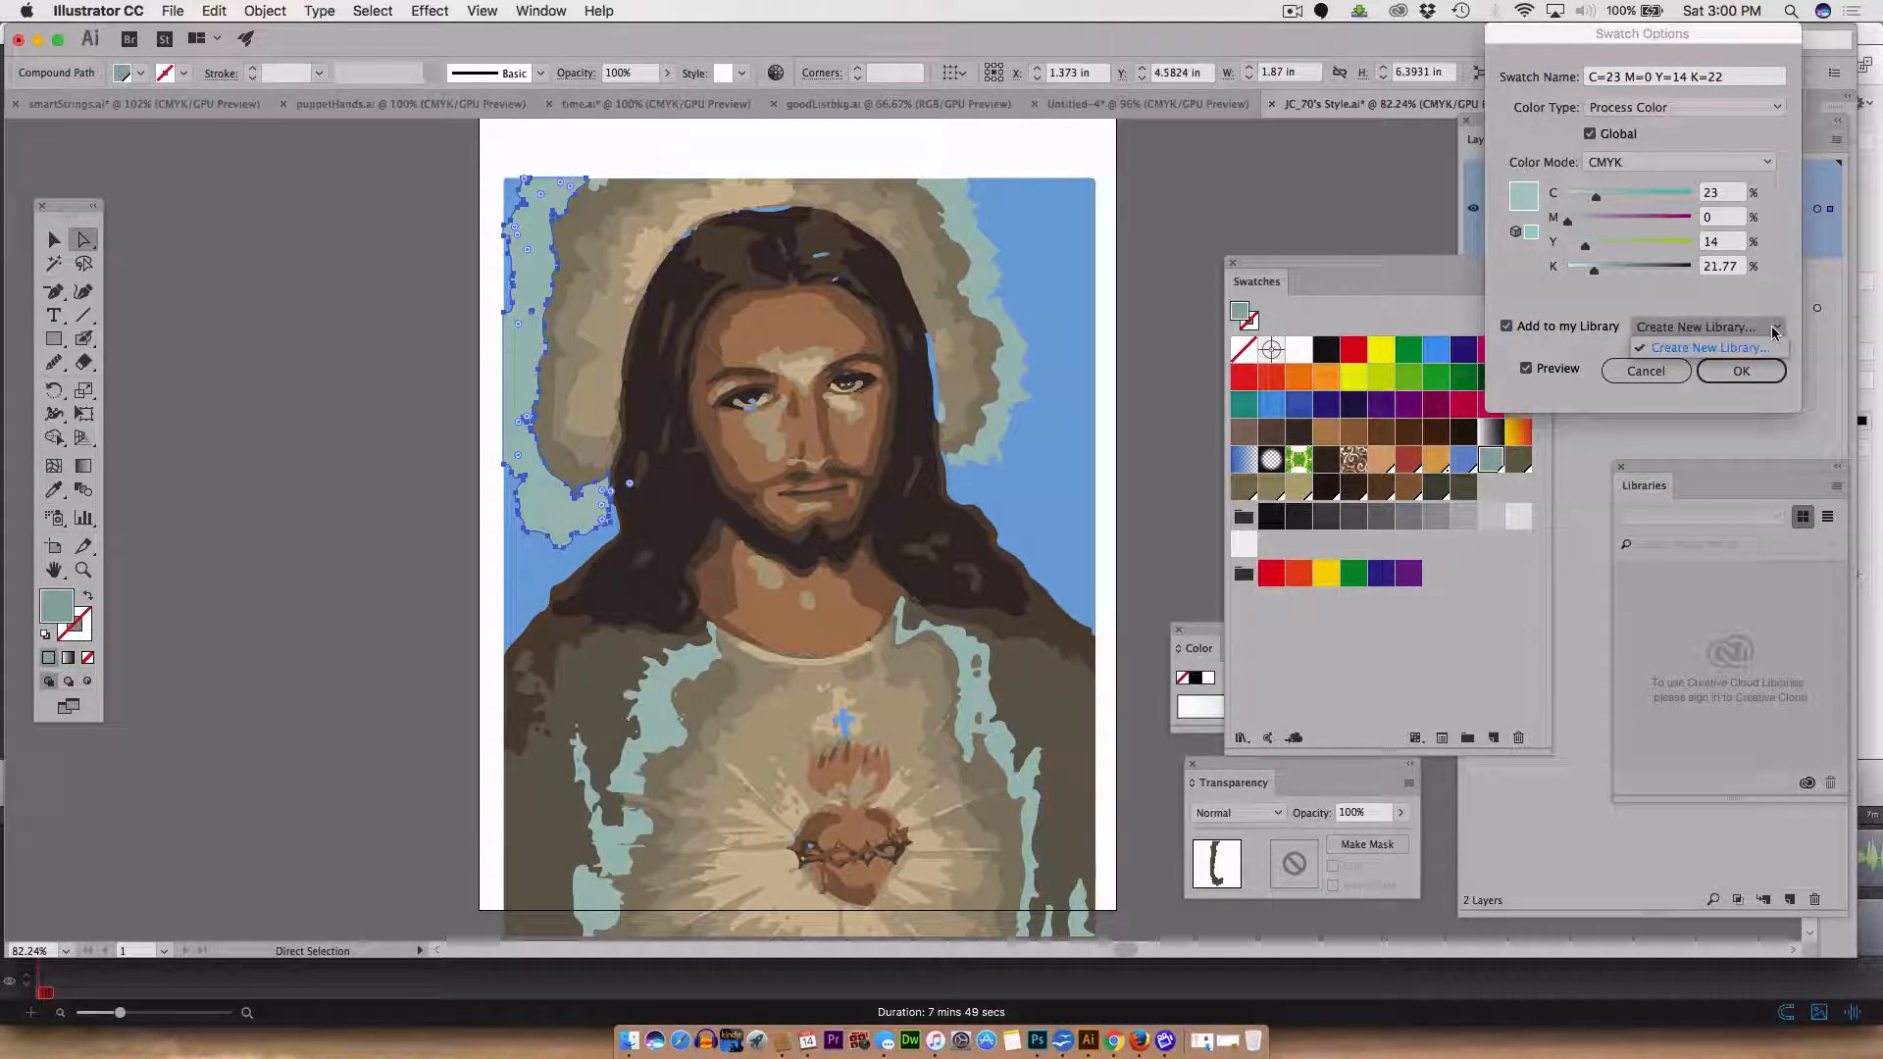
{"action": "left_click", "coordinate": [1773, 331]}
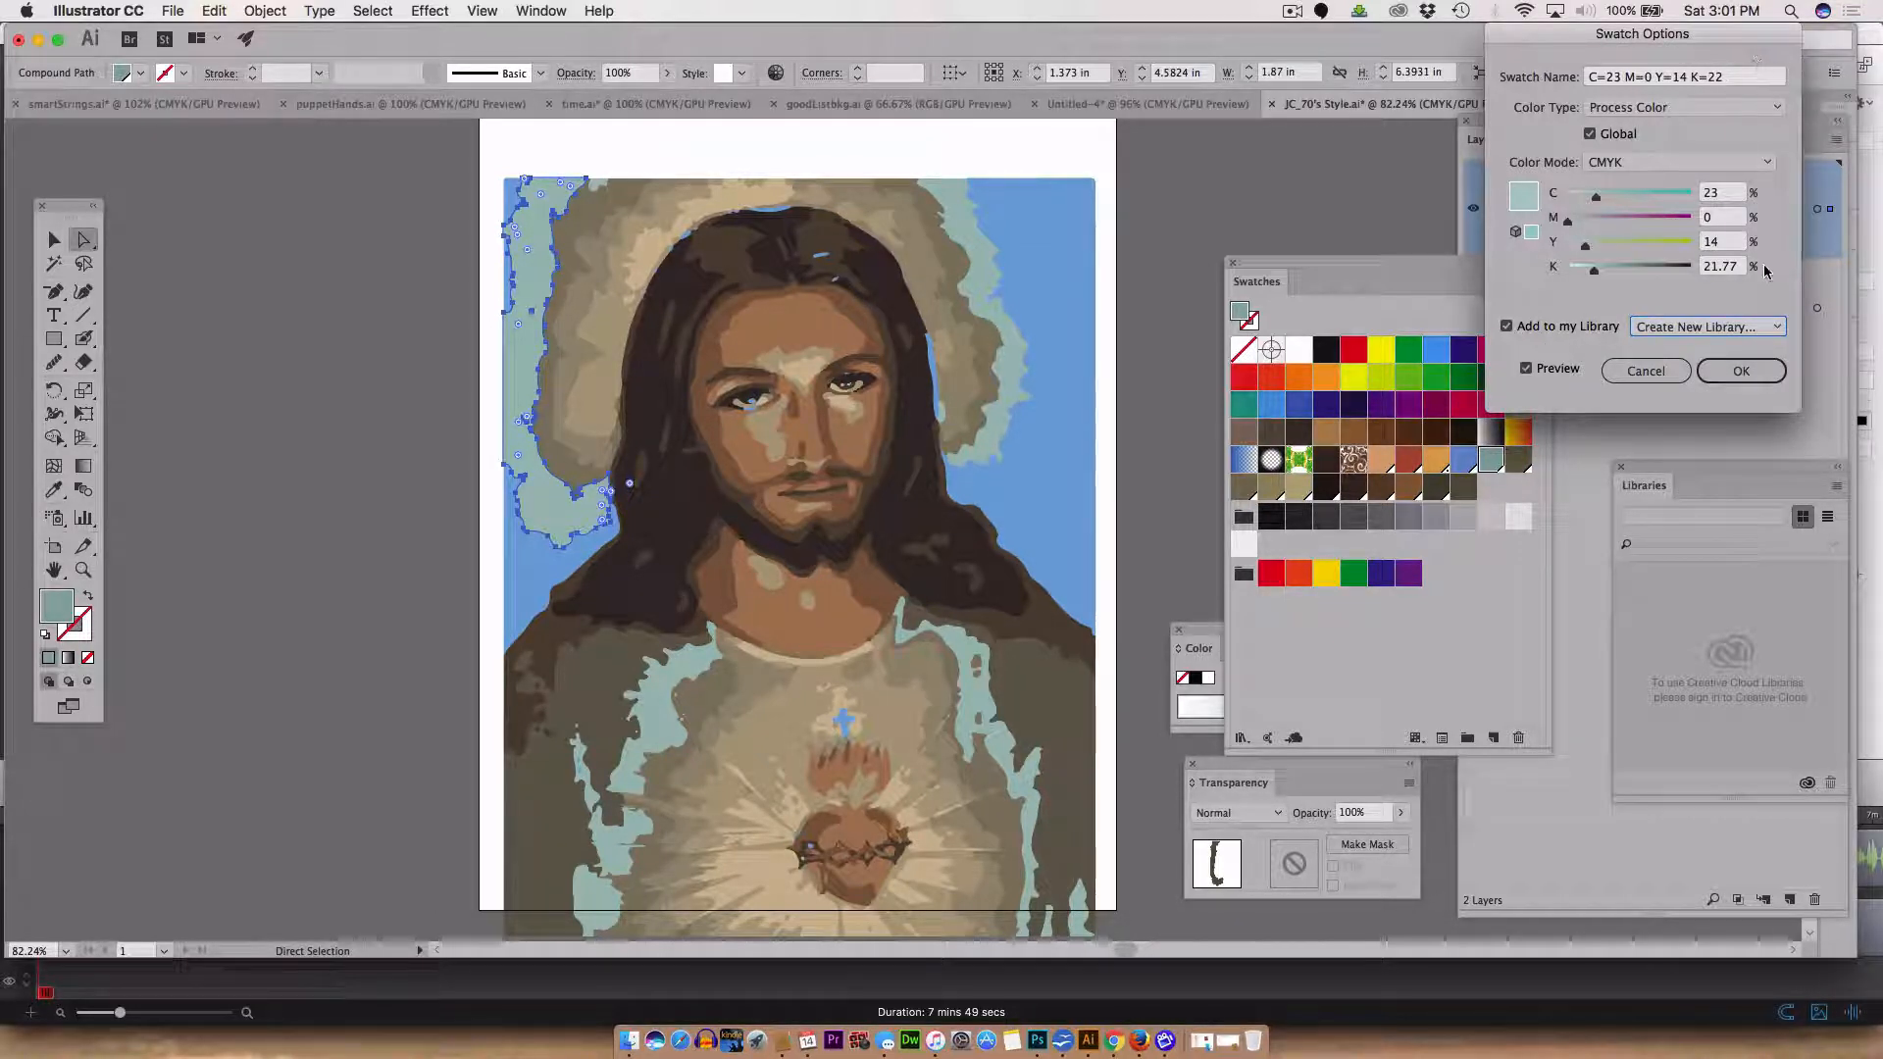
{"action": "left_click", "coordinate": [1754, 376]}
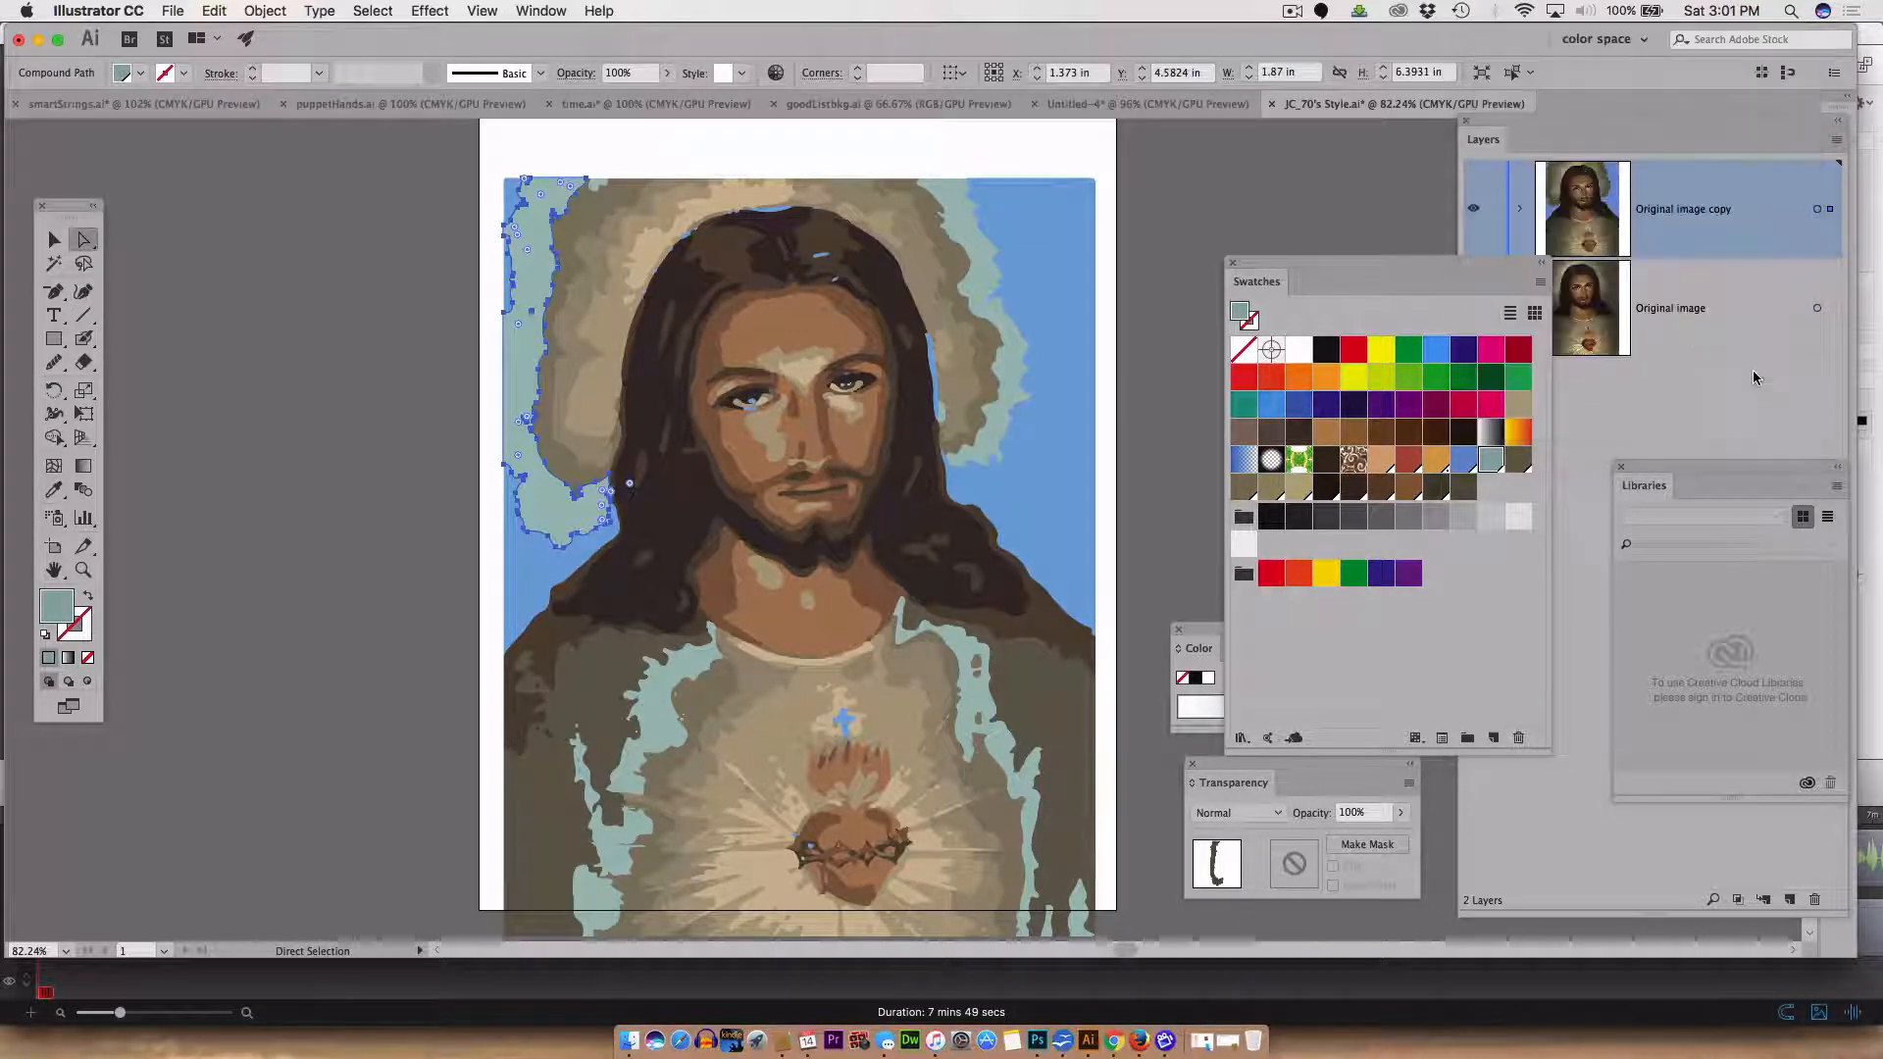
{"action": "left_click", "coordinate": [1191, 207]}
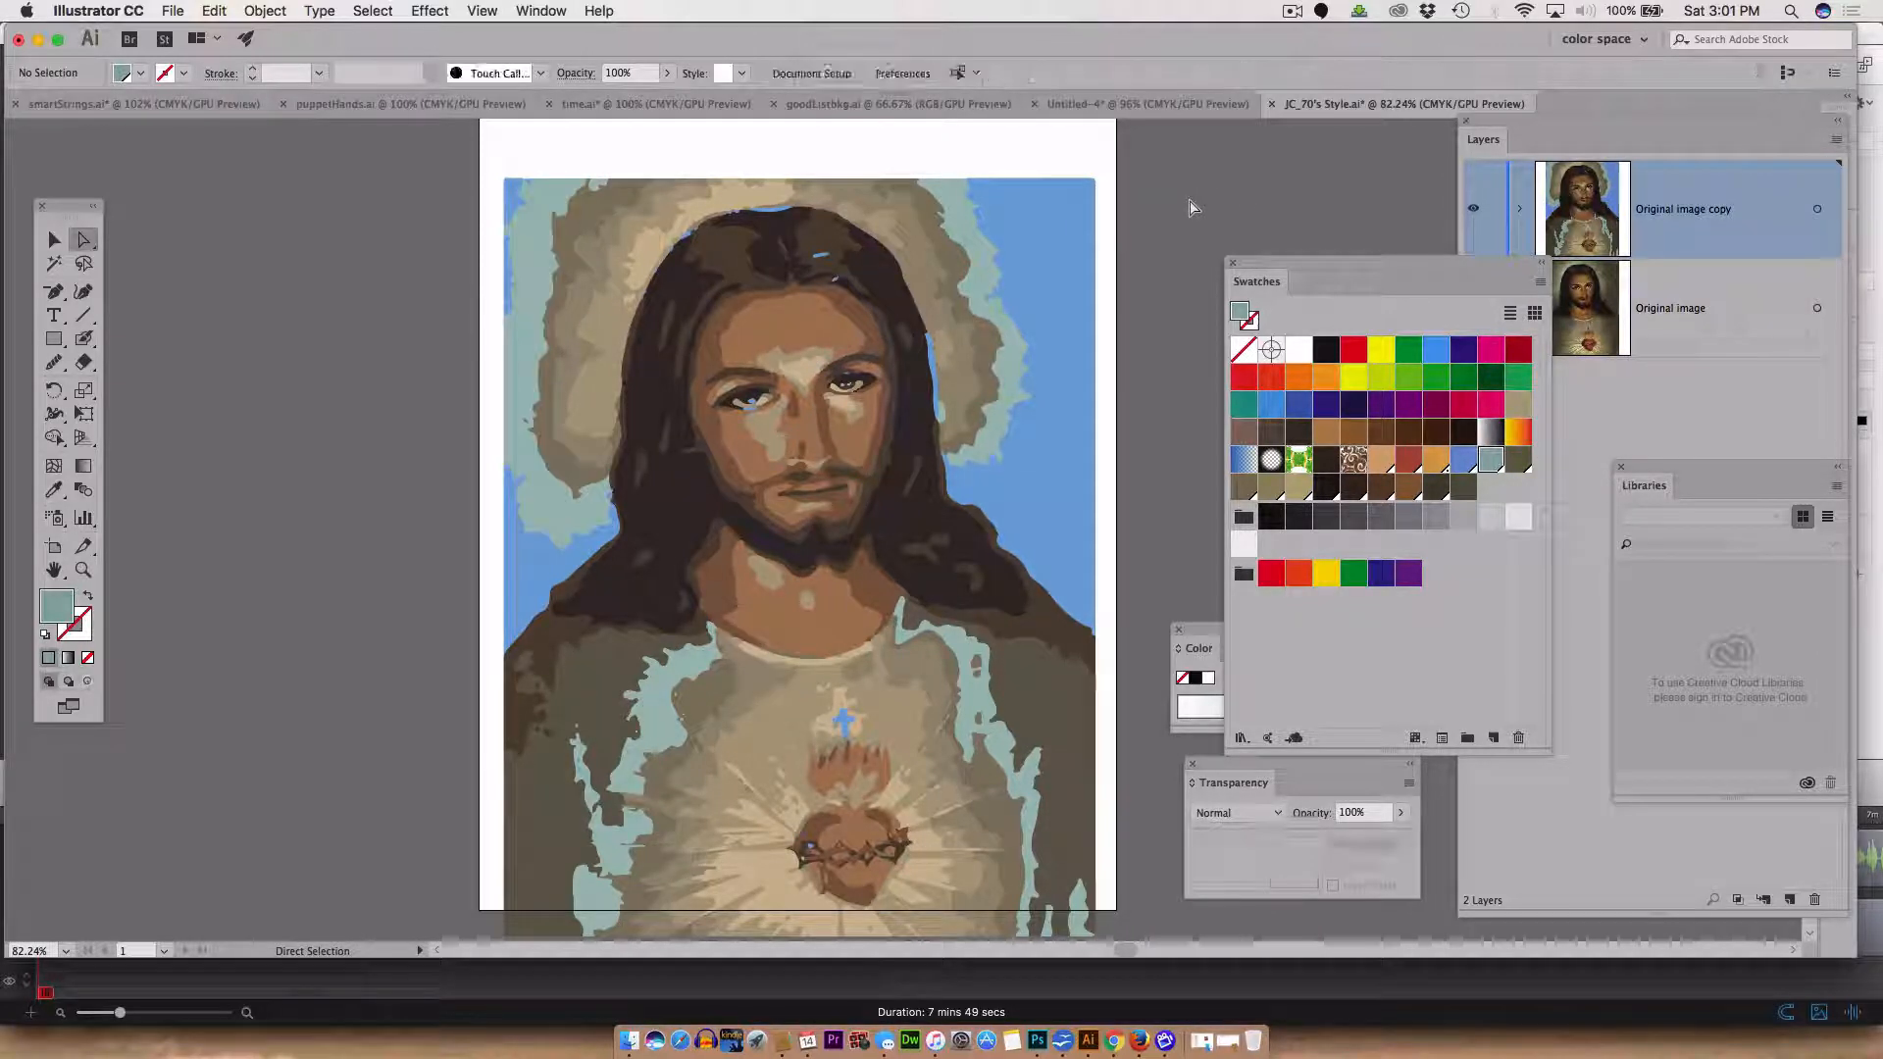
- Fill the robe's large light blue shapes beside the chest with the duplicated swatch C=53 M=47 Y=64 K=22, and make that swatch global
{"action": "left_click", "coordinate": [663, 710]}
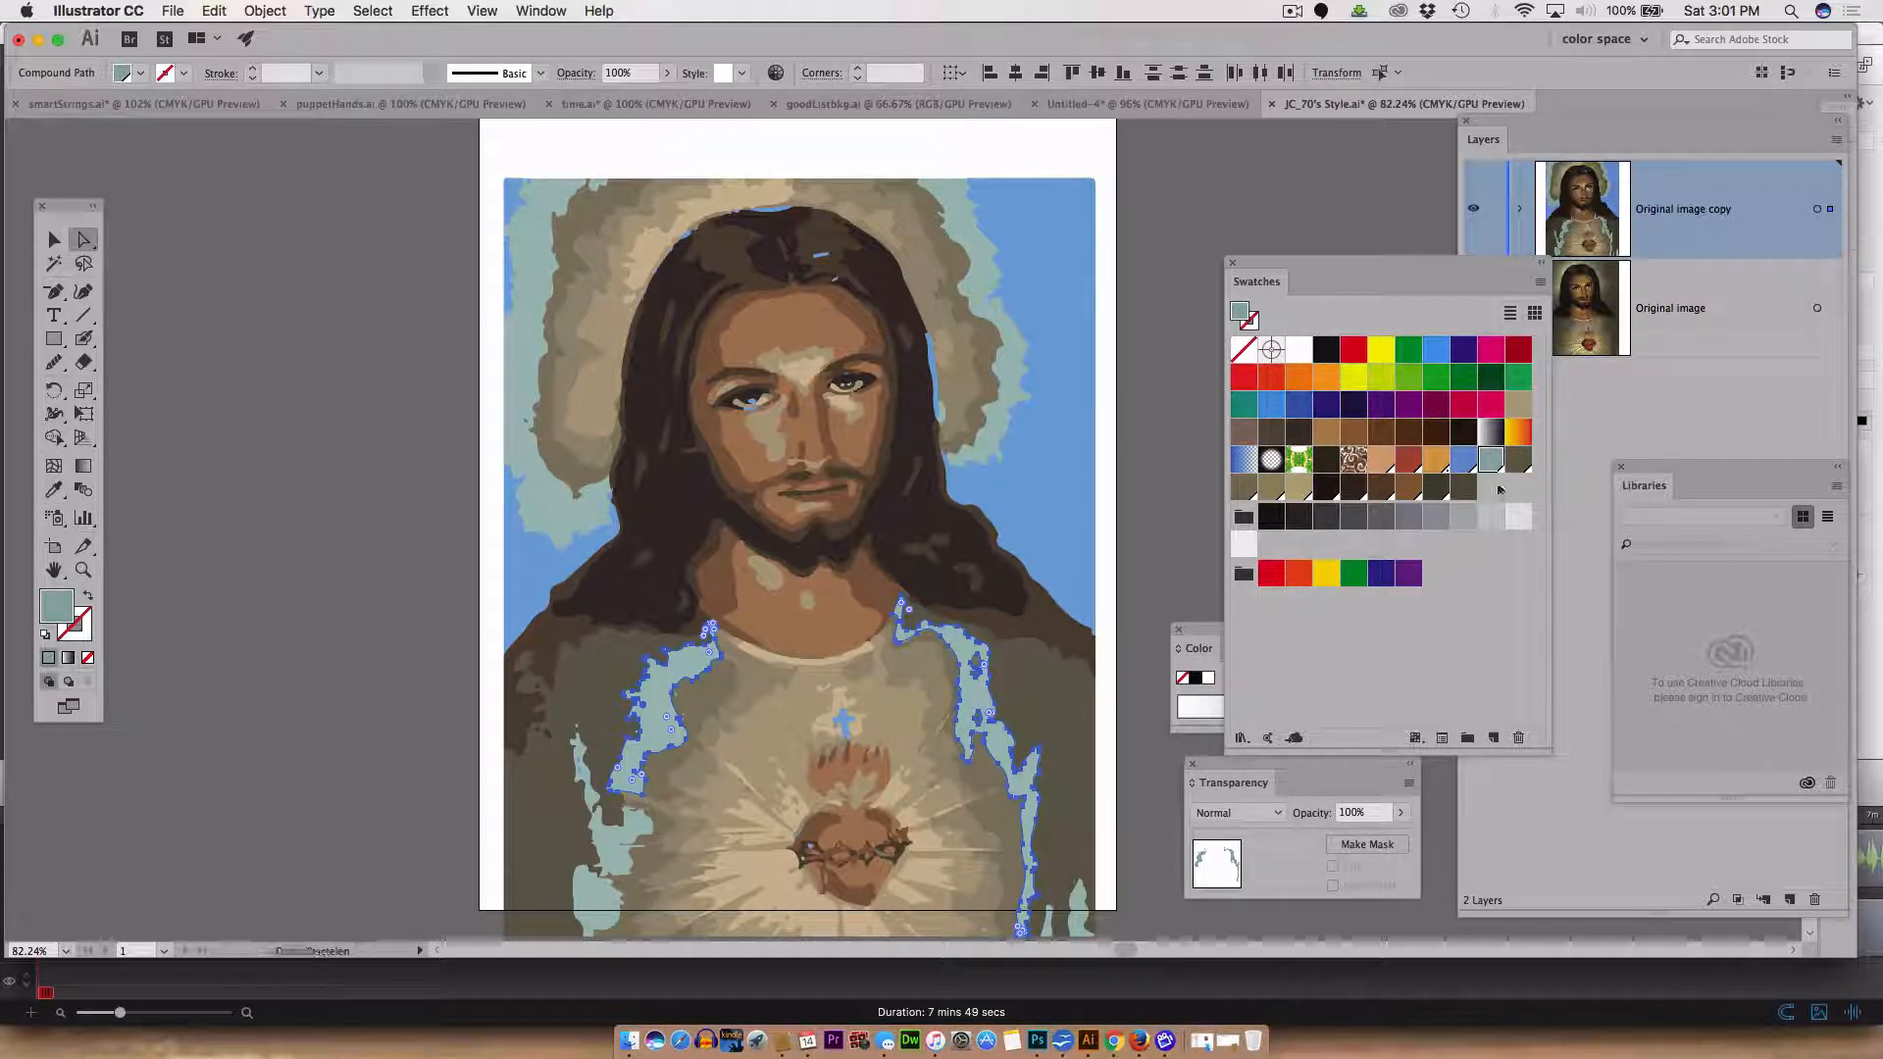
{"action": "left_click", "coordinate": [1462, 487]}
{"action": "double_click", "coordinate": [1462, 488]}
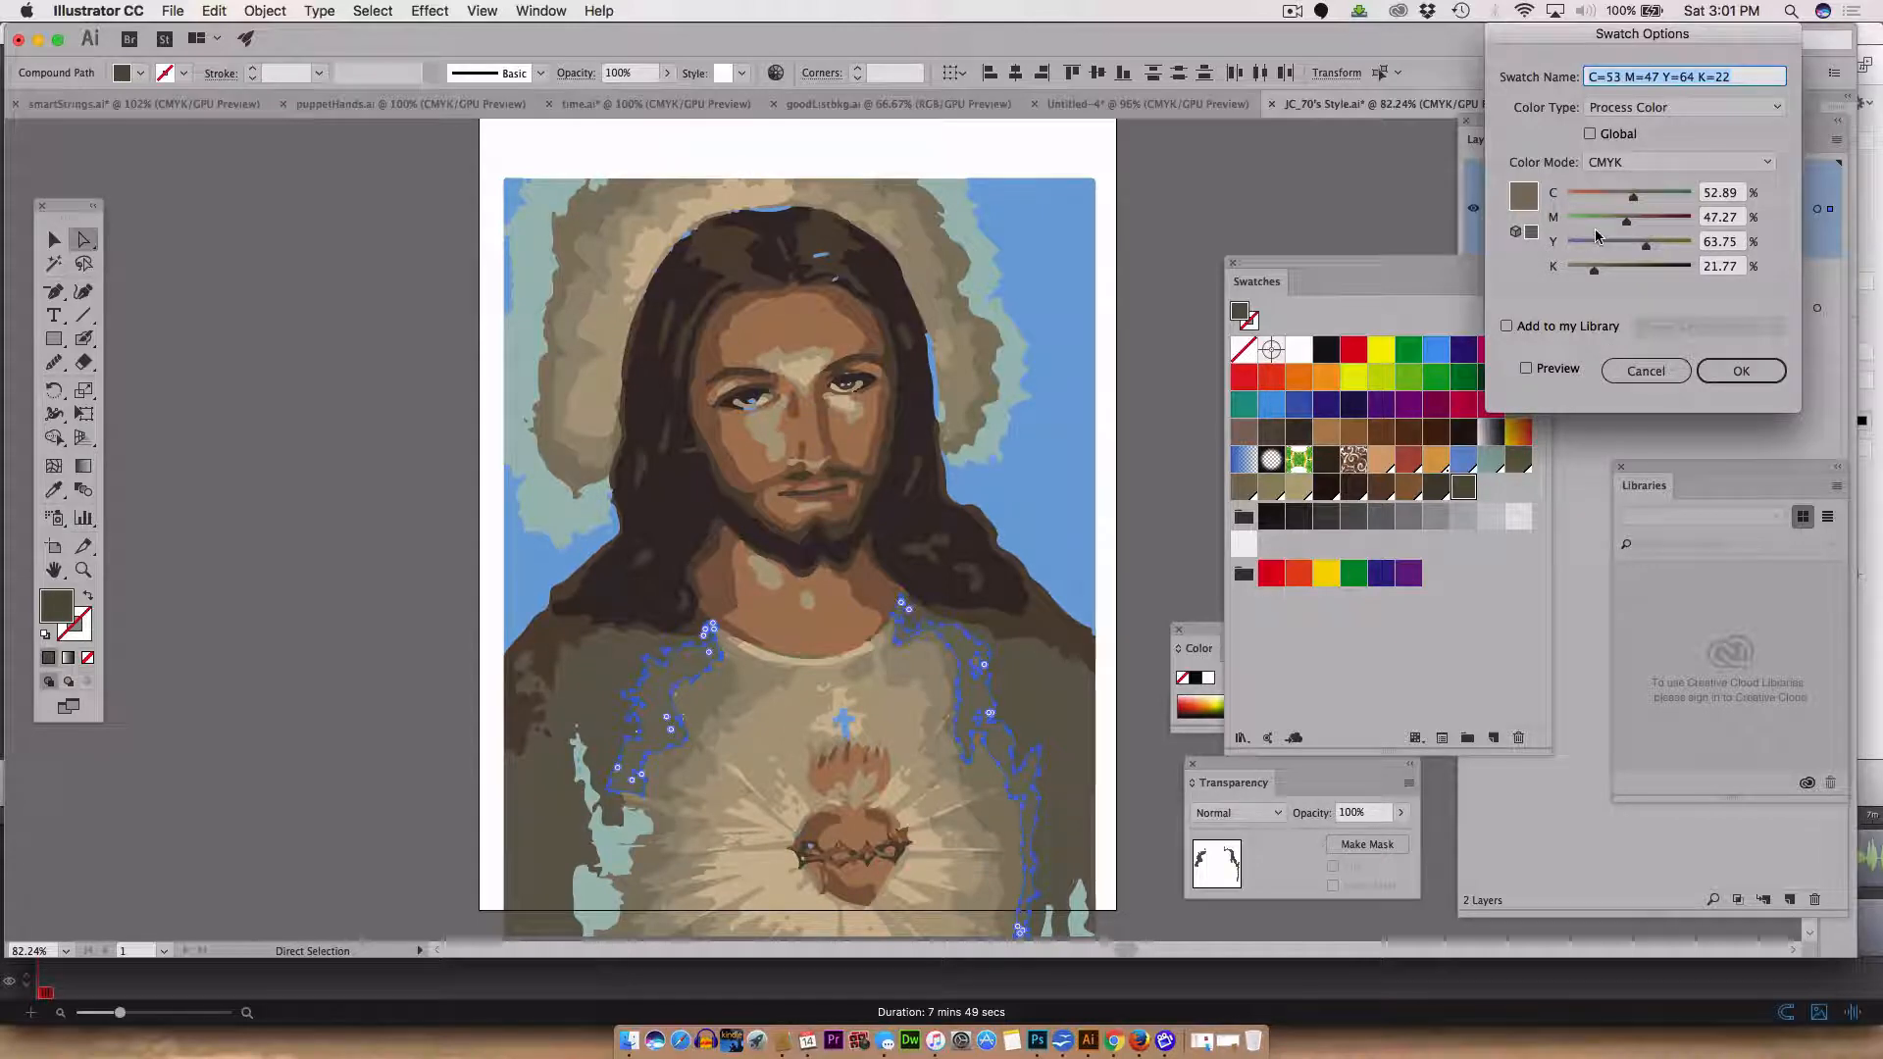
{"action": "left_click", "coordinate": [1589, 134]}
{"action": "left_click", "coordinate": [1743, 371]}
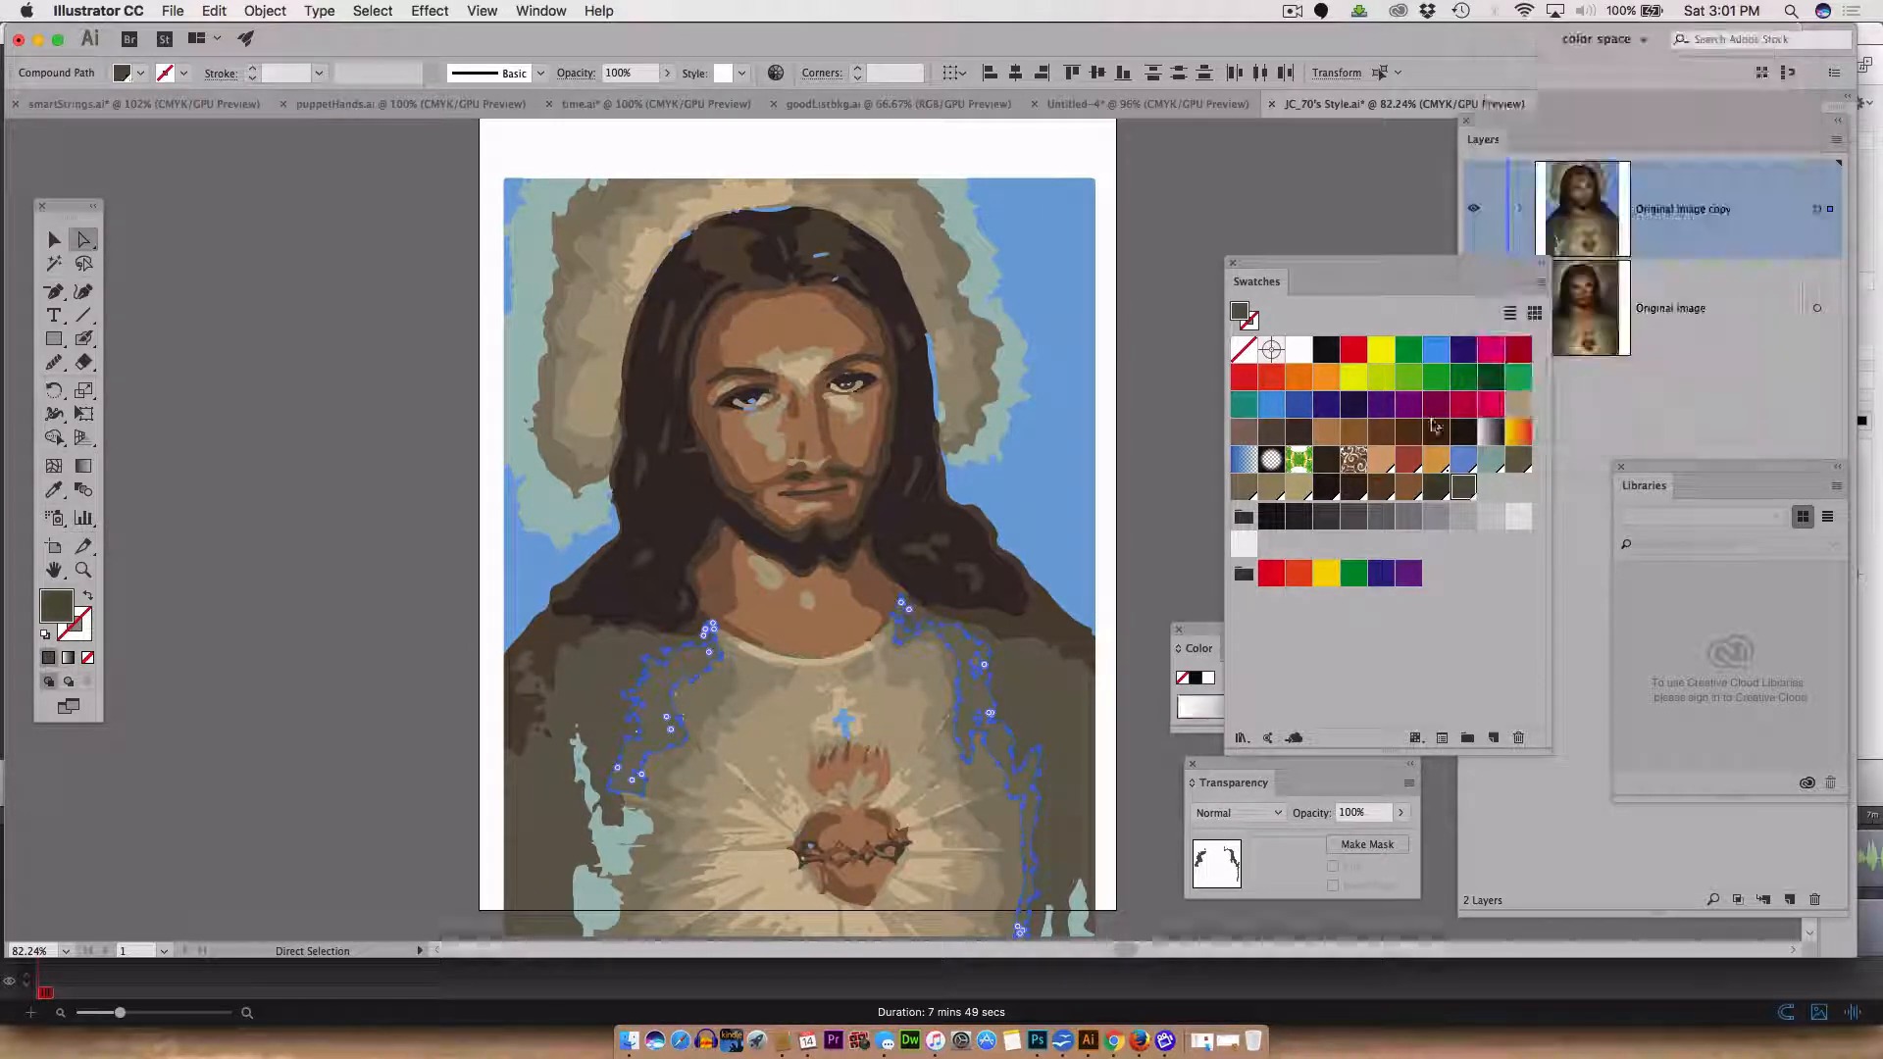
{"action": "left_click", "coordinate": [1239, 187]}
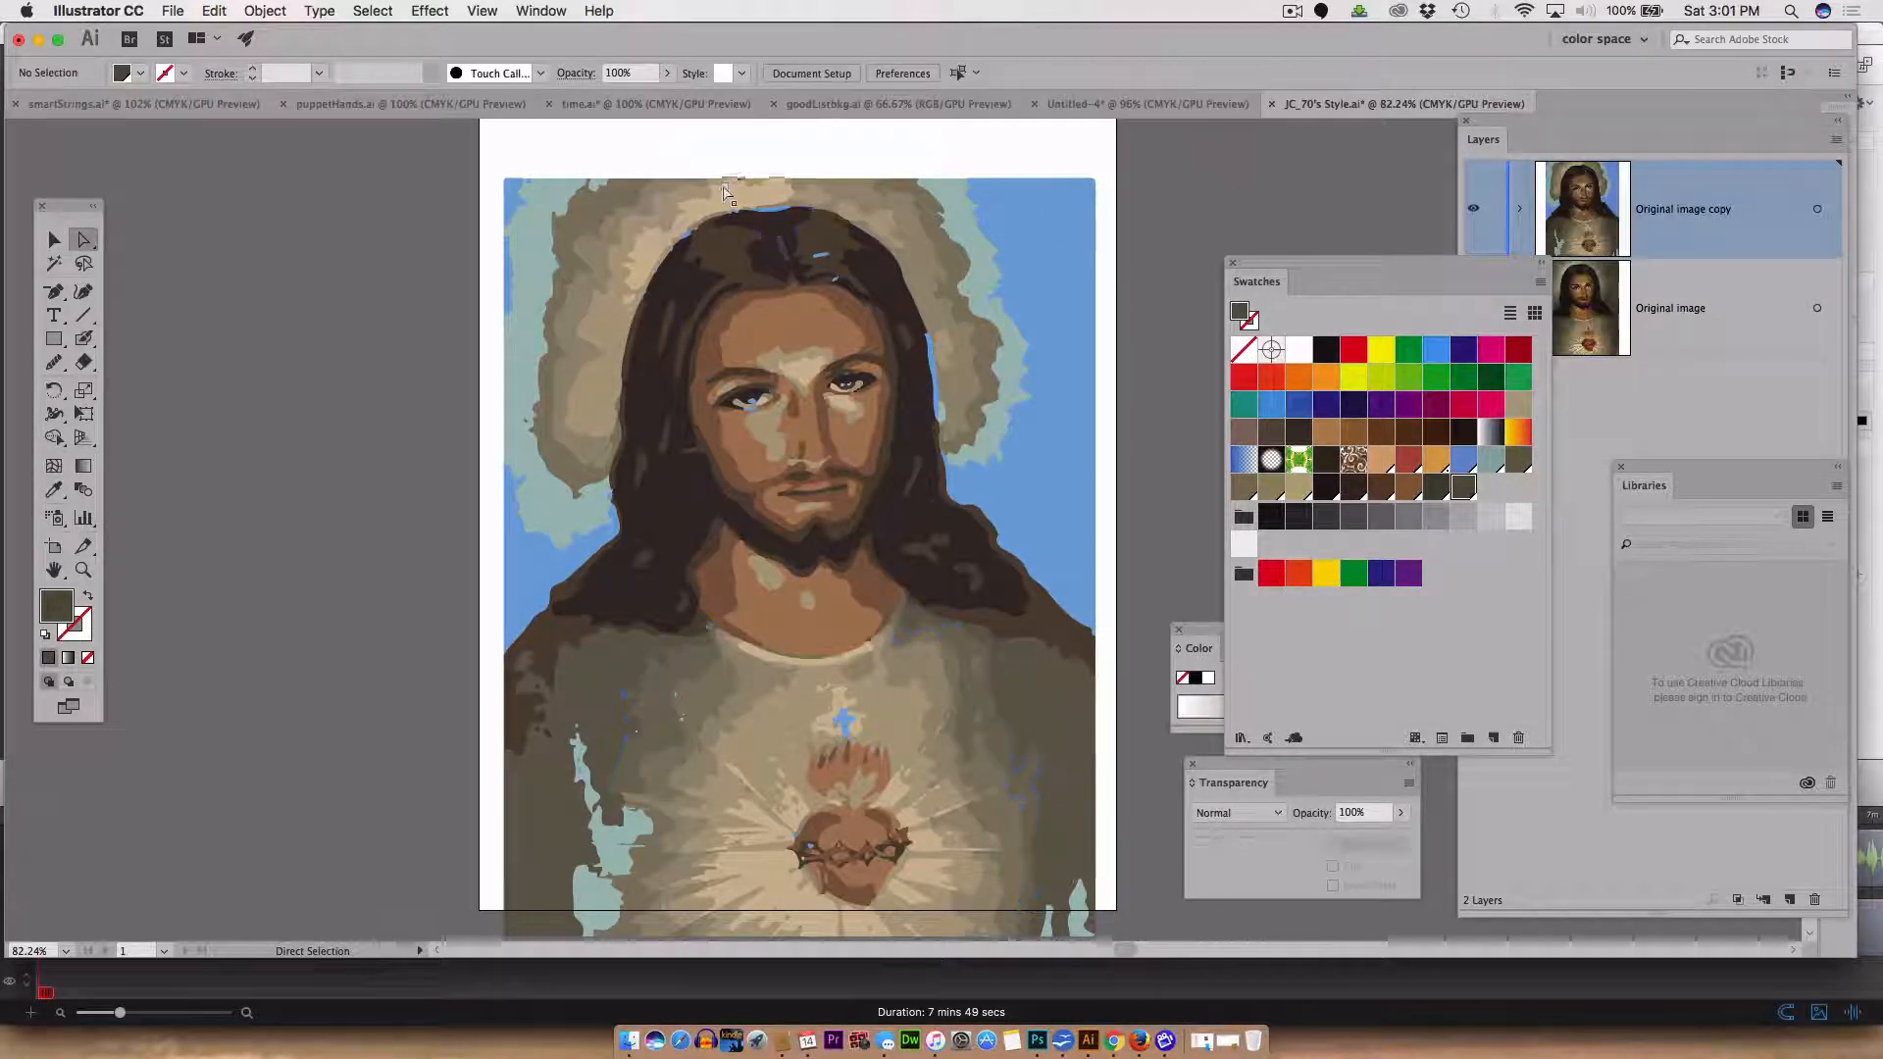
- Fill the two larger light blue patches low on the robe with the duplicated olive swatch C=53 M=47 Y=64 K=22
{"action": "left_click", "coordinate": [577, 213]}
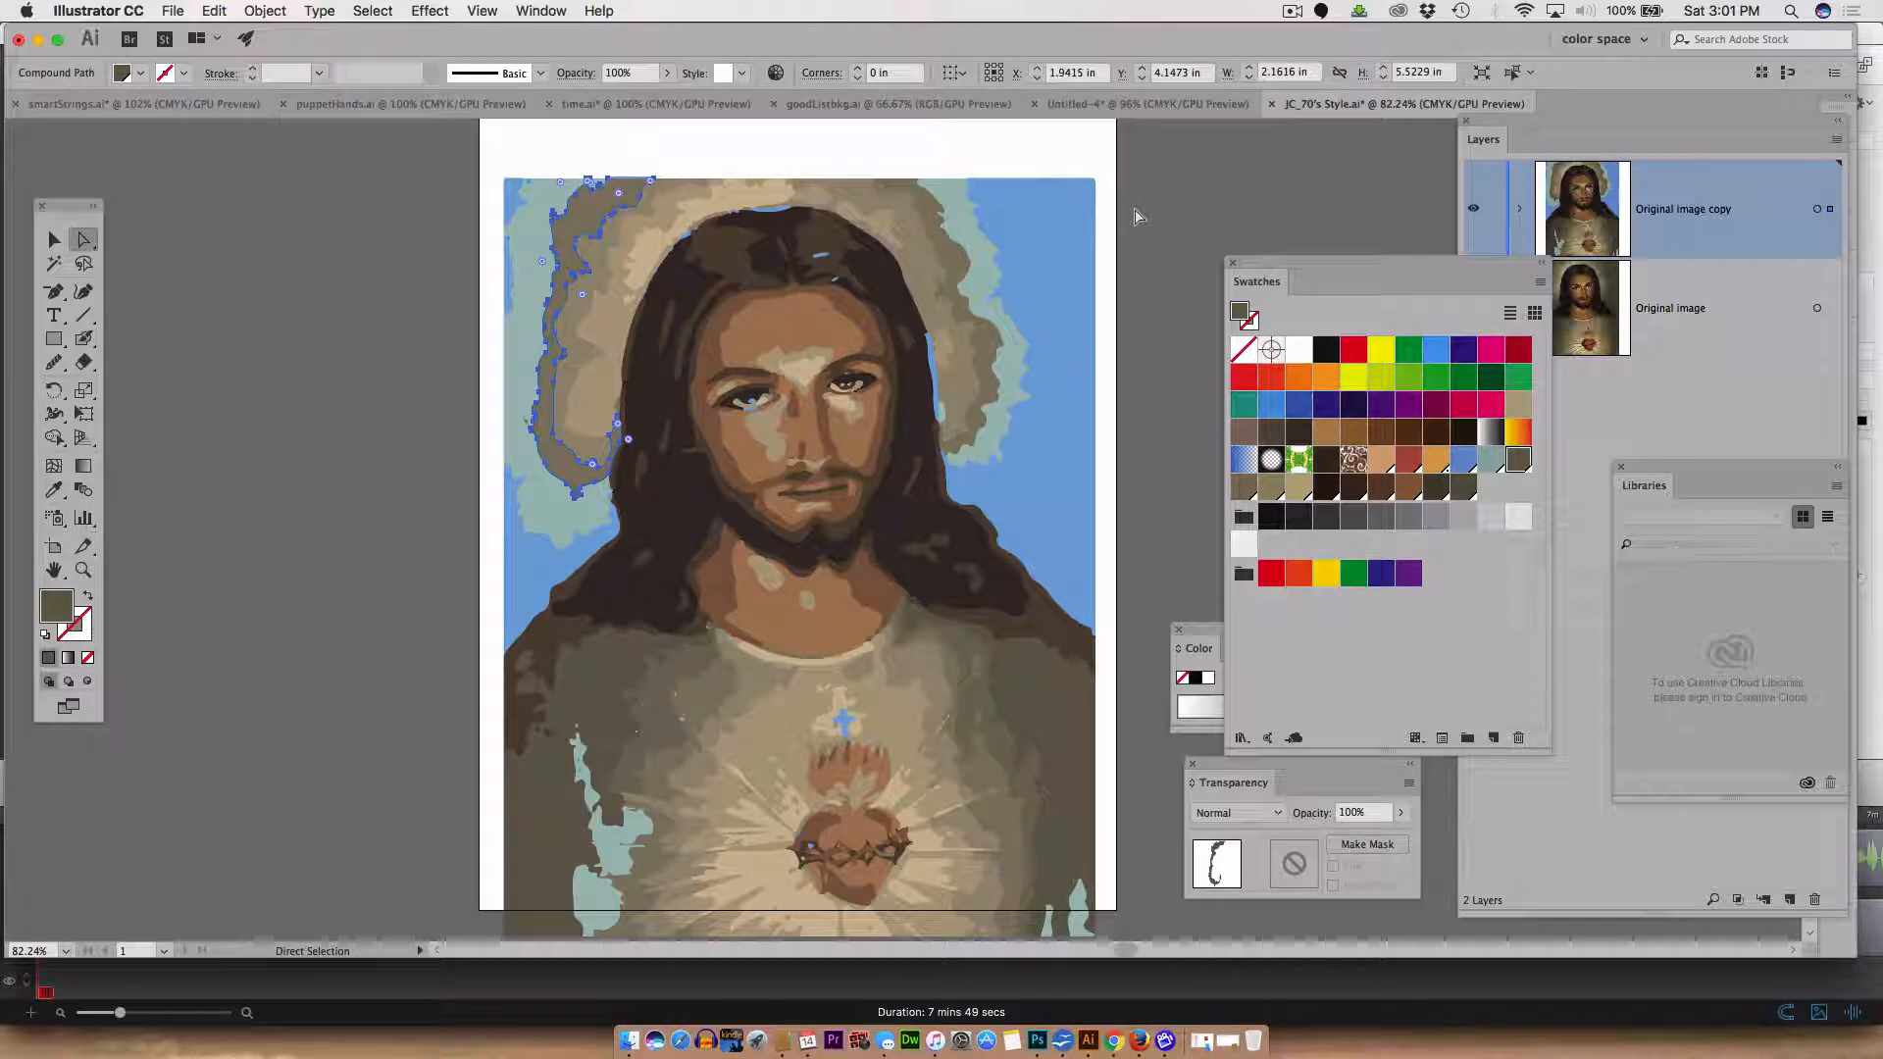
{"action": "left_click", "coordinate": [609, 849]}
{"action": "left_click", "coordinate": [595, 900], "text": "shift"}
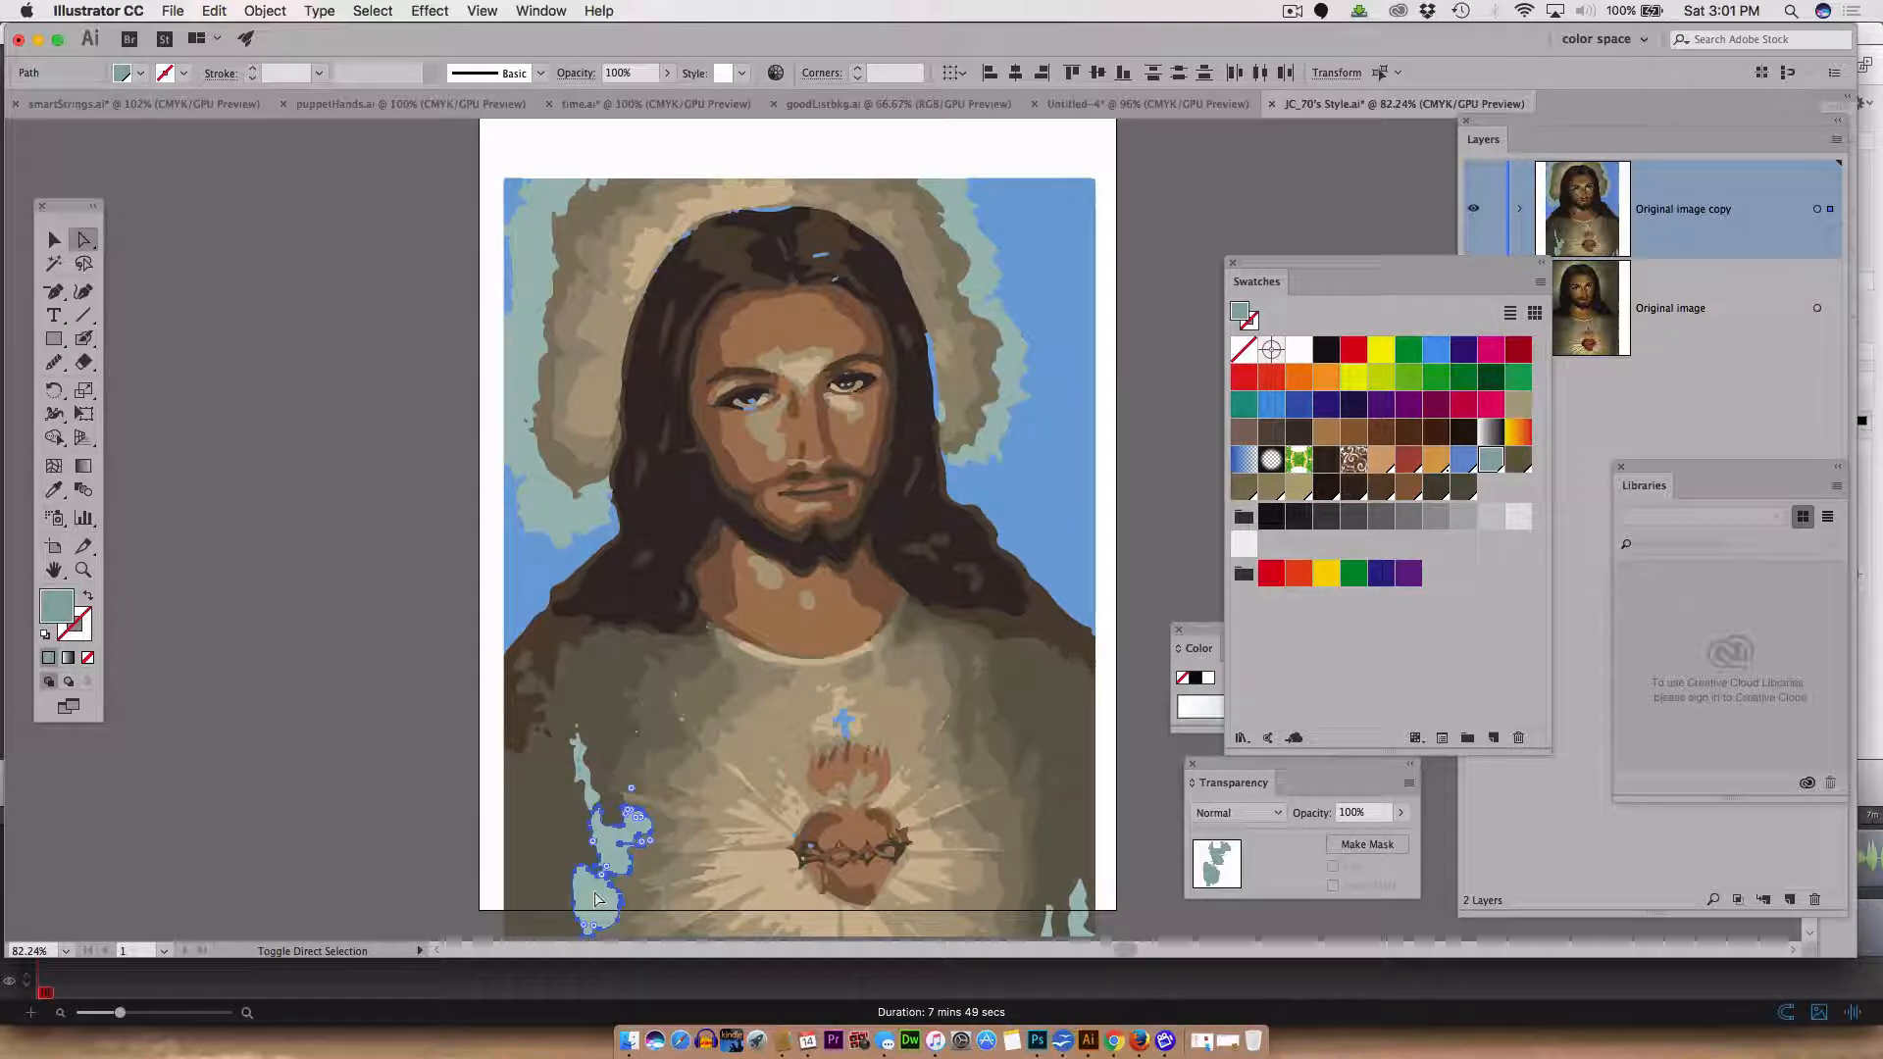
{"action": "left_click", "coordinate": [1463, 487]}
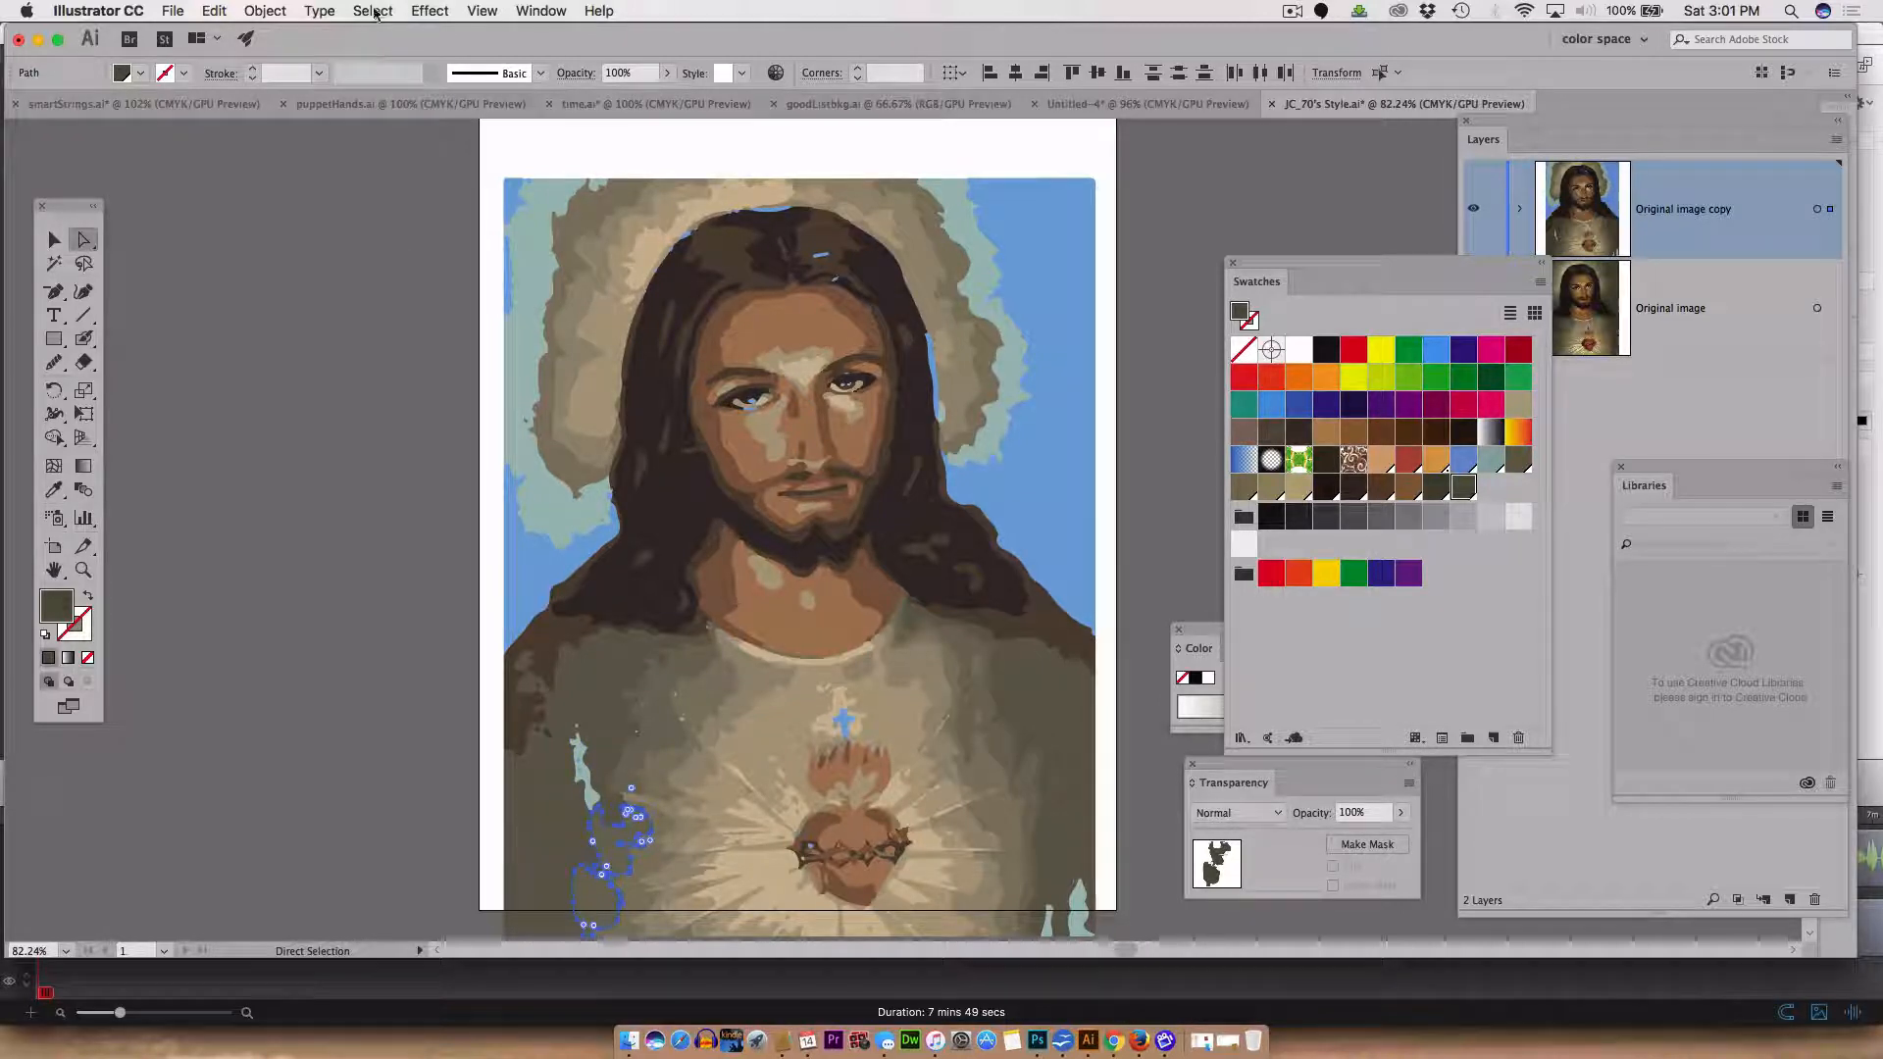
{"action": "left_click", "coordinate": [374, 11]}
{"action": "mouse_move", "coordinate": [411, 188]}
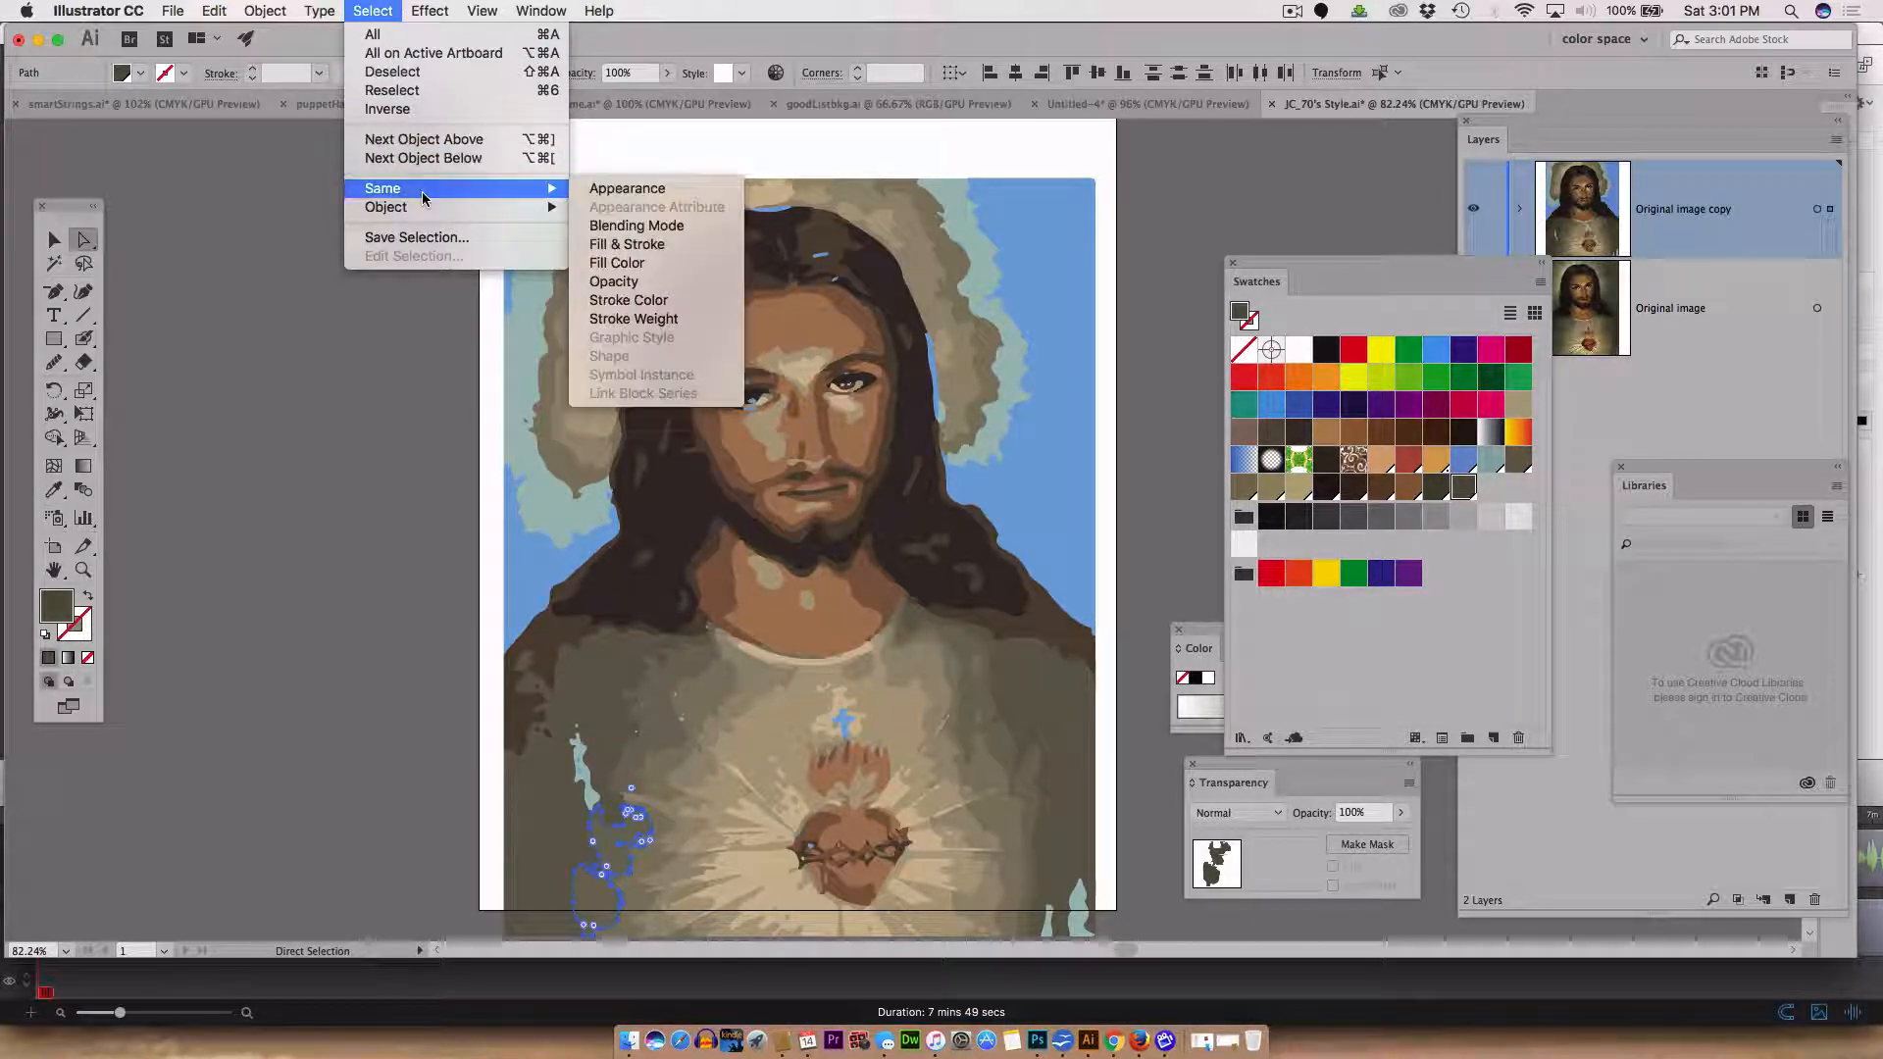
{"action": "left_click", "coordinate": [629, 188]}
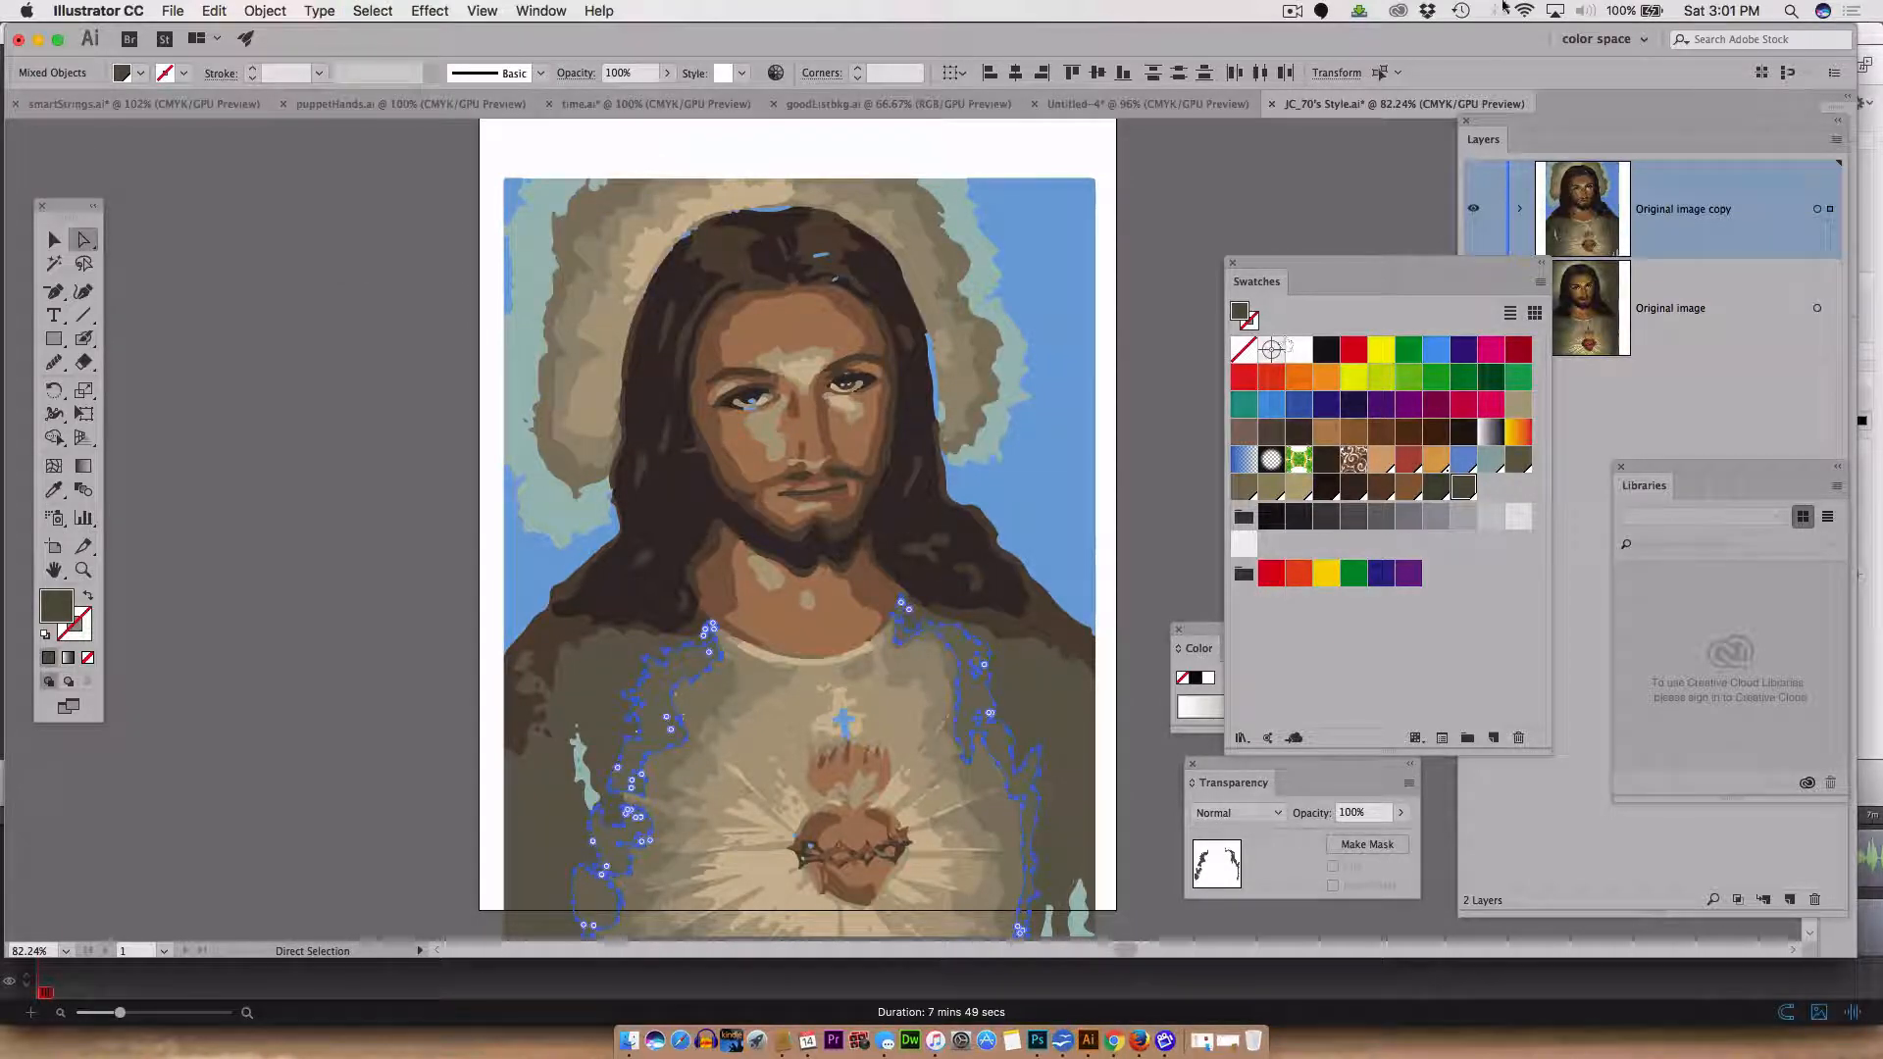
- Select all shapes with the halo edge's appearance, exclude the large halo shapes, and fill the rest with swatch C=53 M=47 Y=64 K=22
{"action": "left_click", "coordinate": [529, 255]}
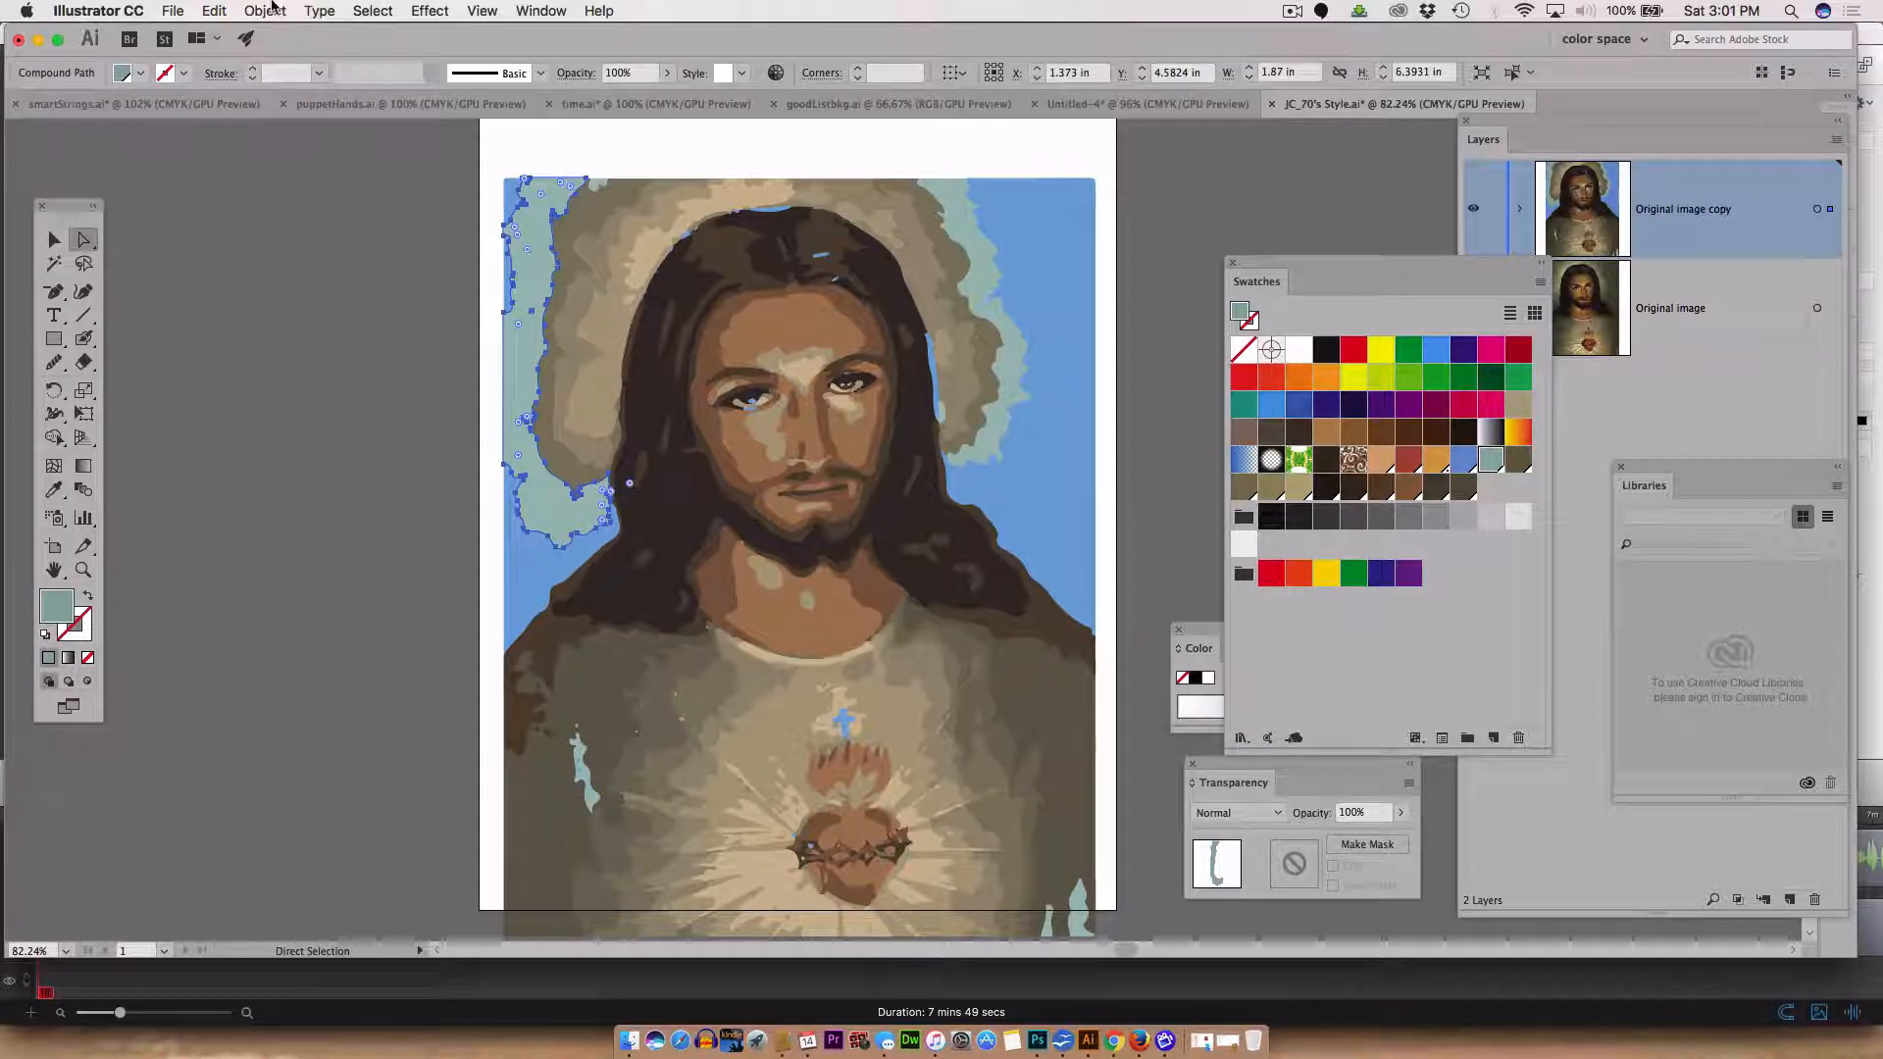
{"action": "left_click", "coordinate": [359, 8]}
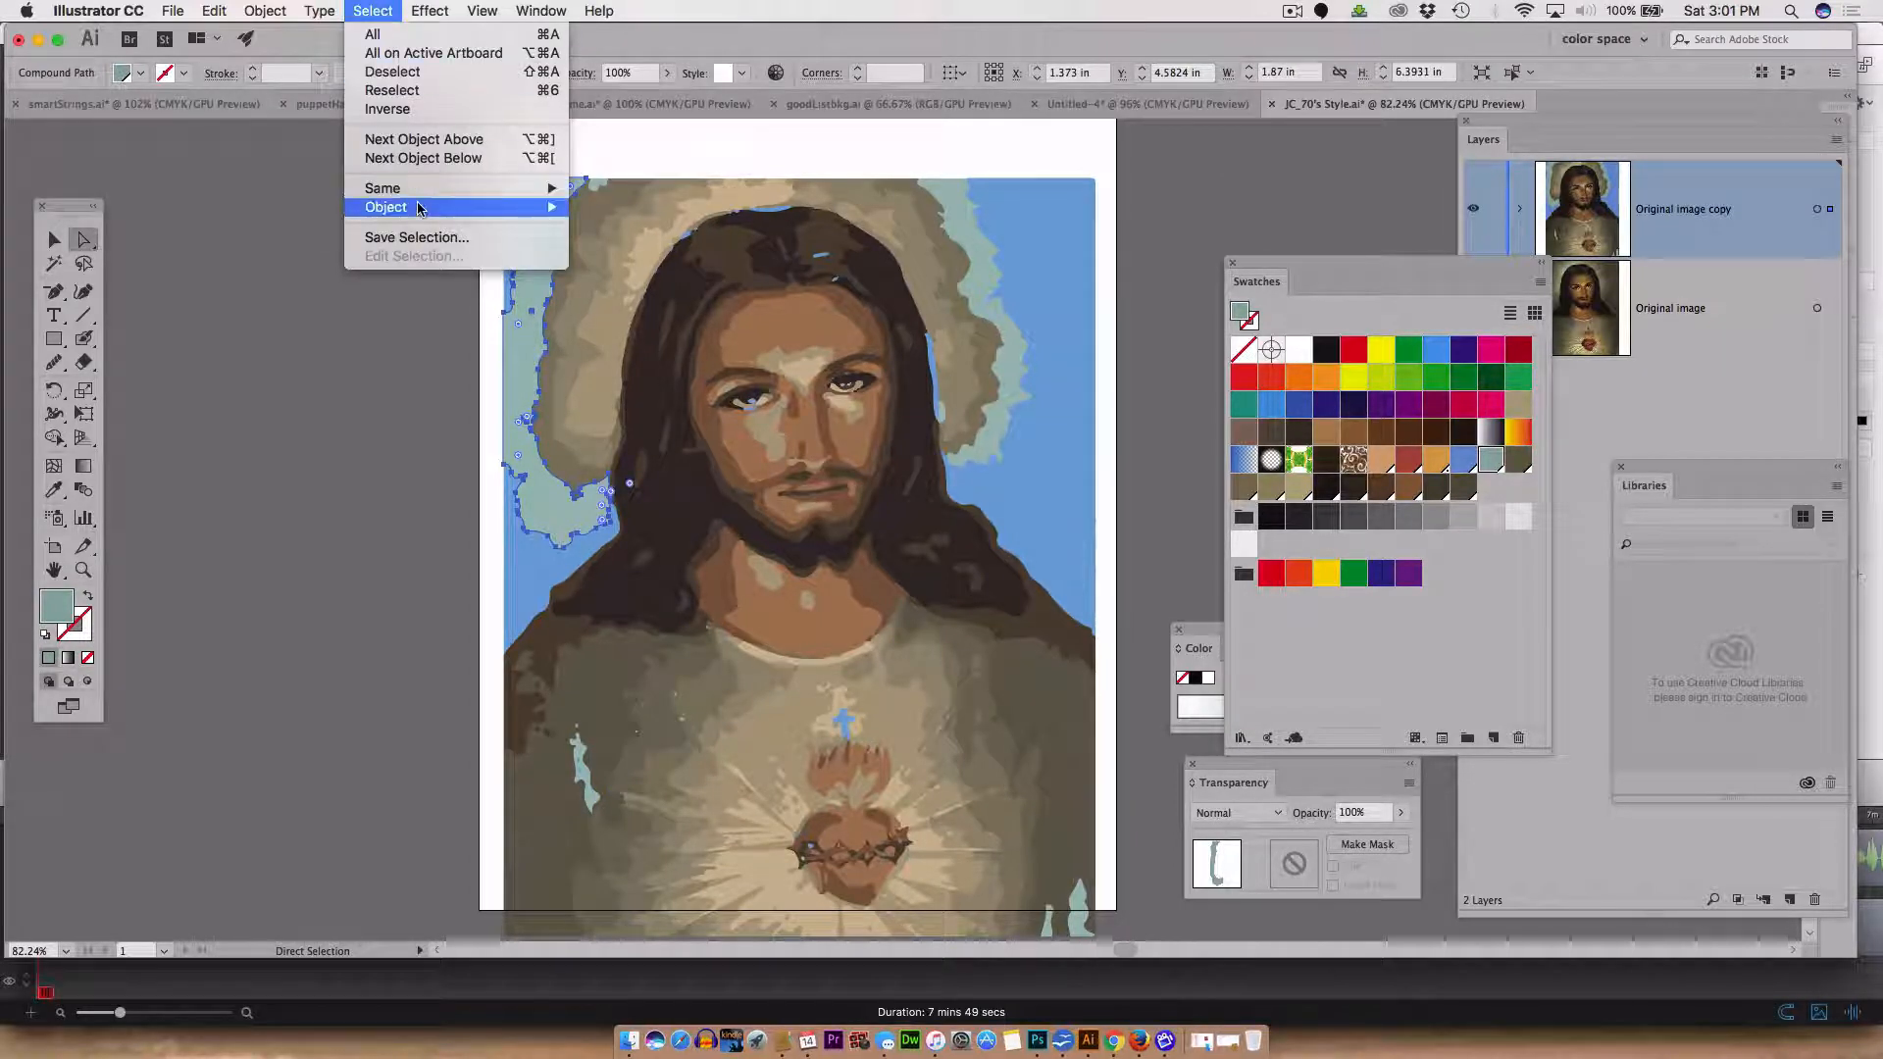
{"action": "mouse_move", "coordinate": [425, 193]}
{"action": "left_click", "coordinate": [627, 189]}
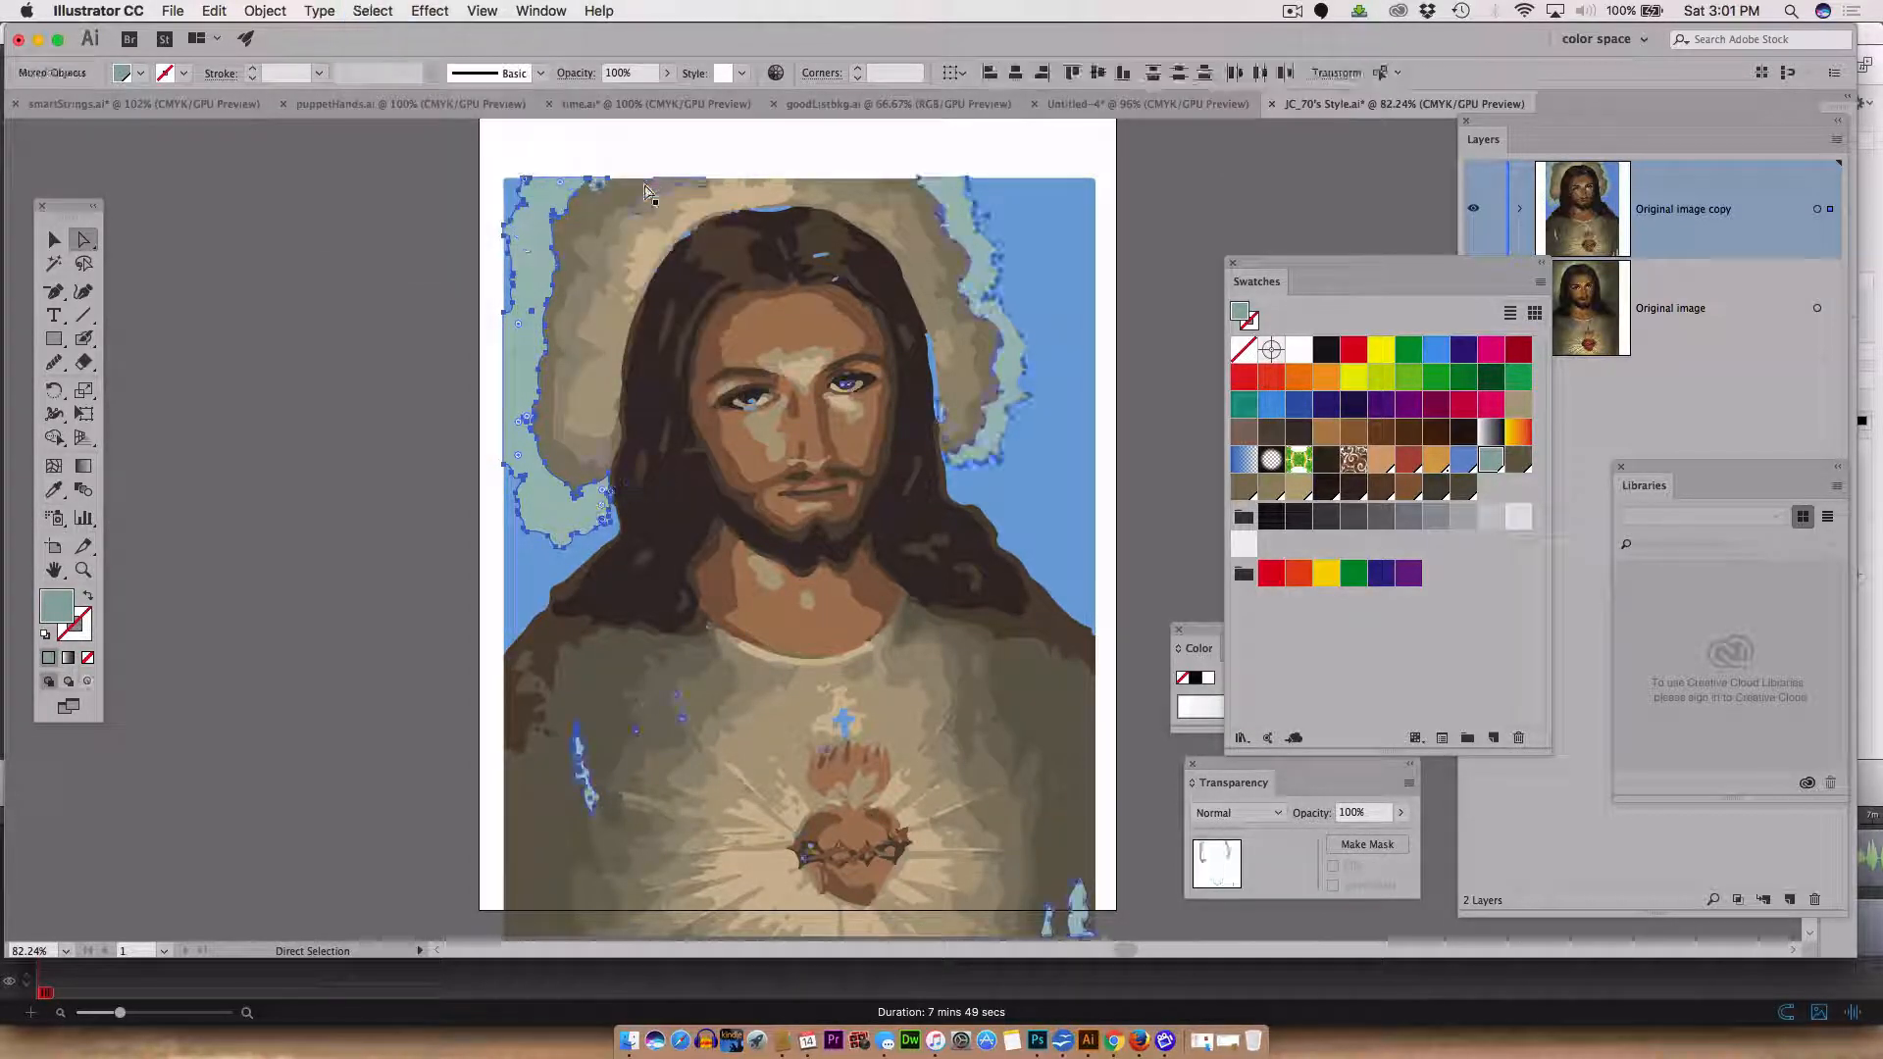
{"action": "left_click", "coordinate": [532, 281], "text": "shift"}
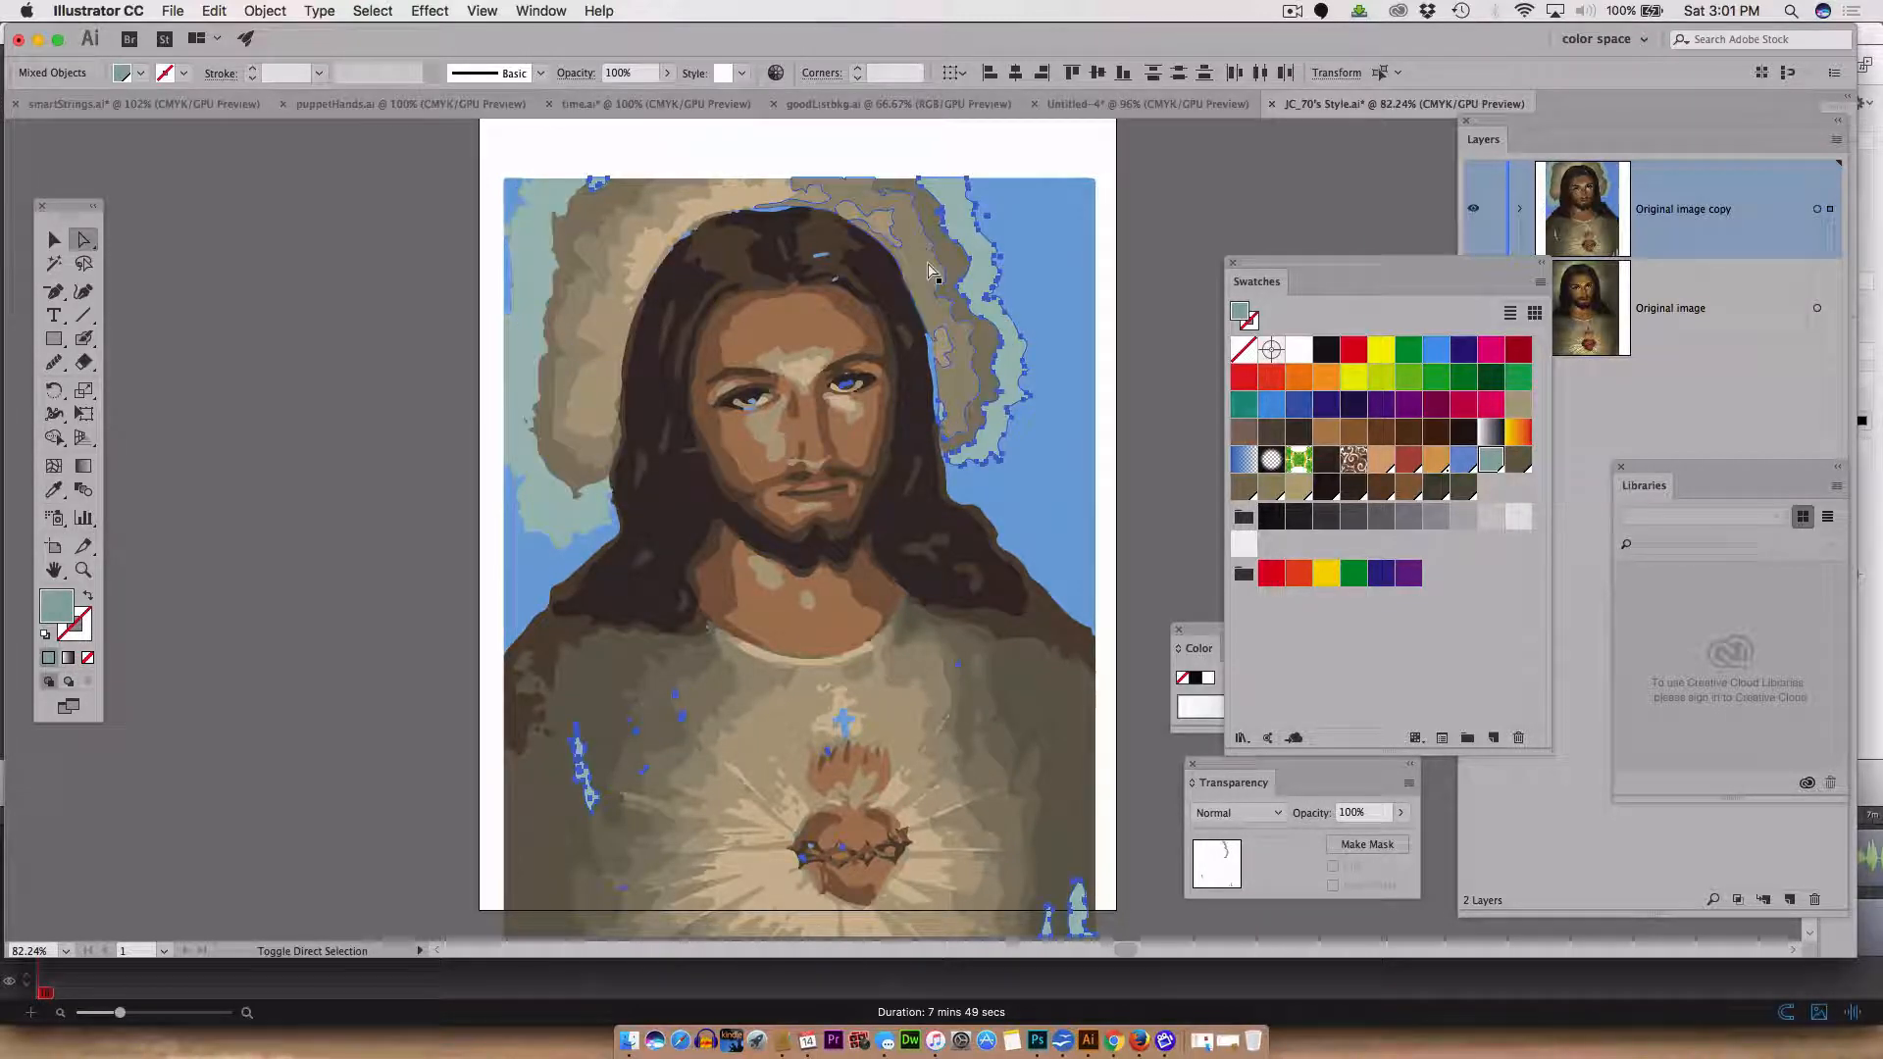
{"action": "left_click", "coordinate": [951, 193], "text": "shift"}
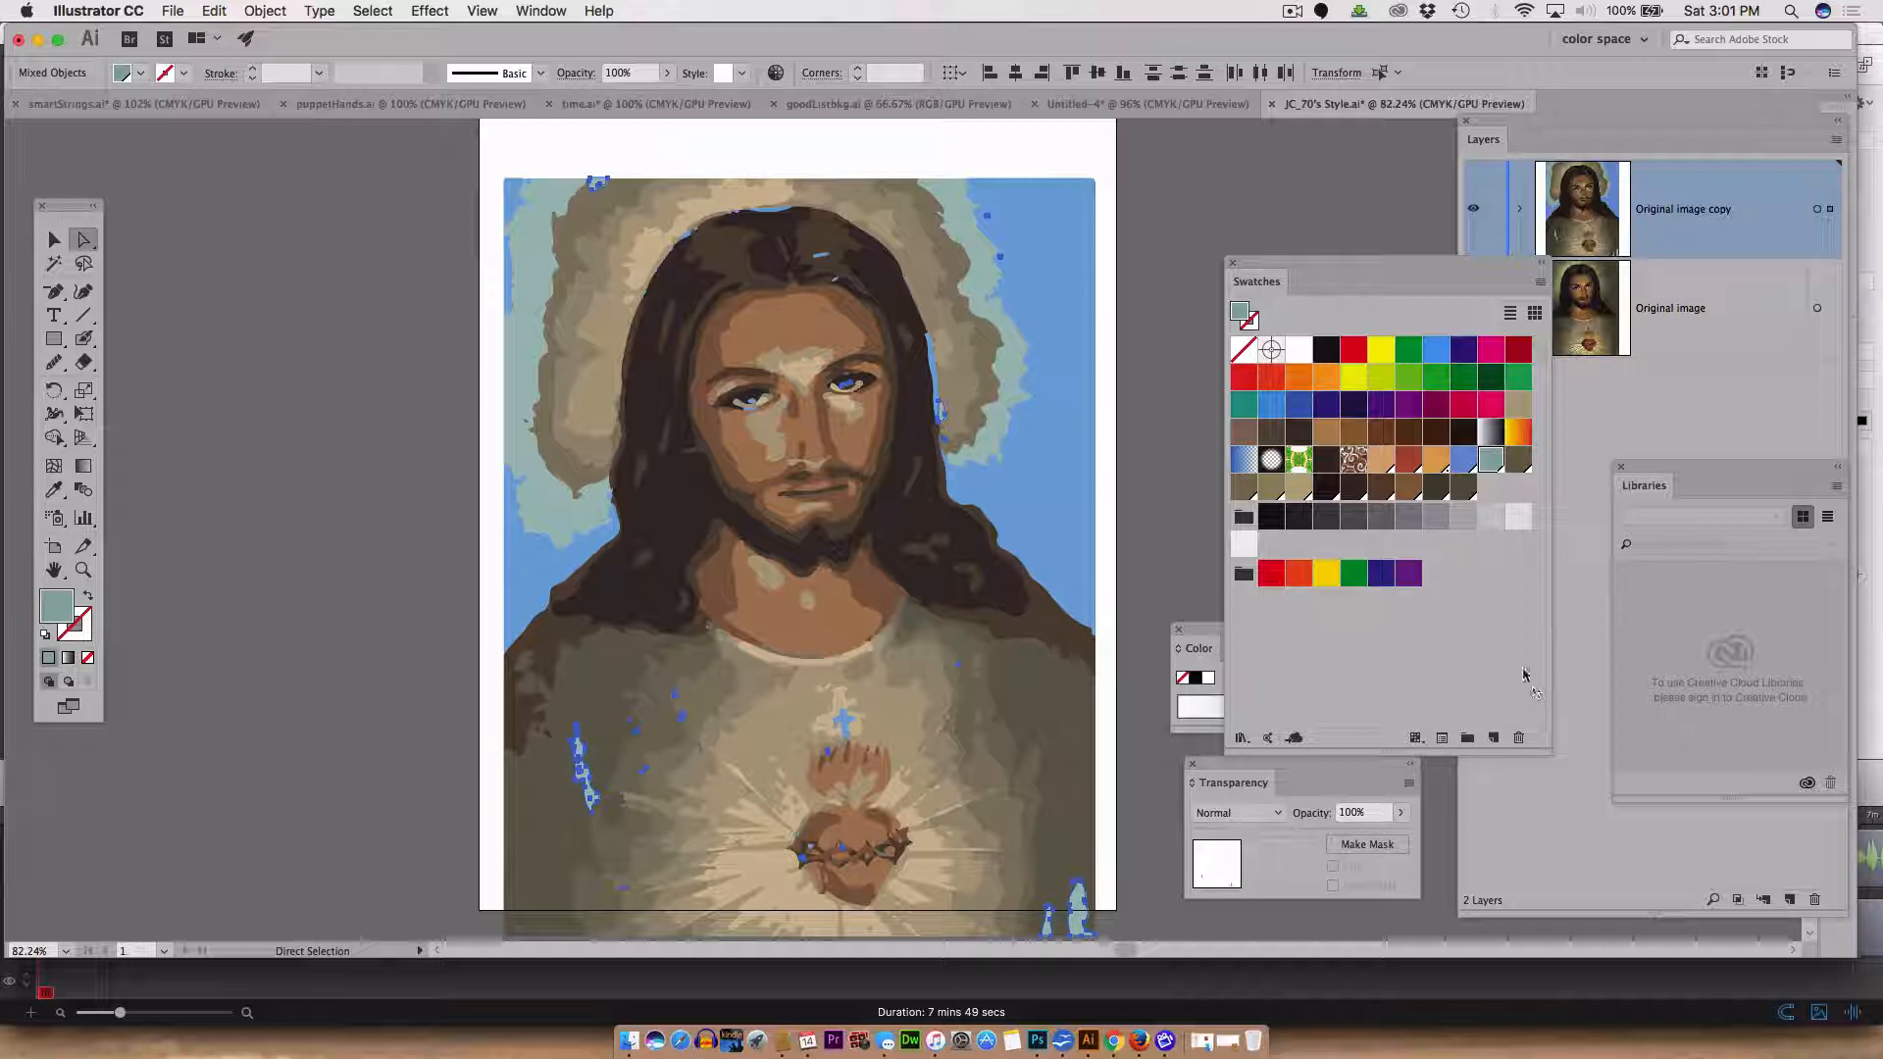
{"action": "left_click", "coordinate": [1463, 488]}
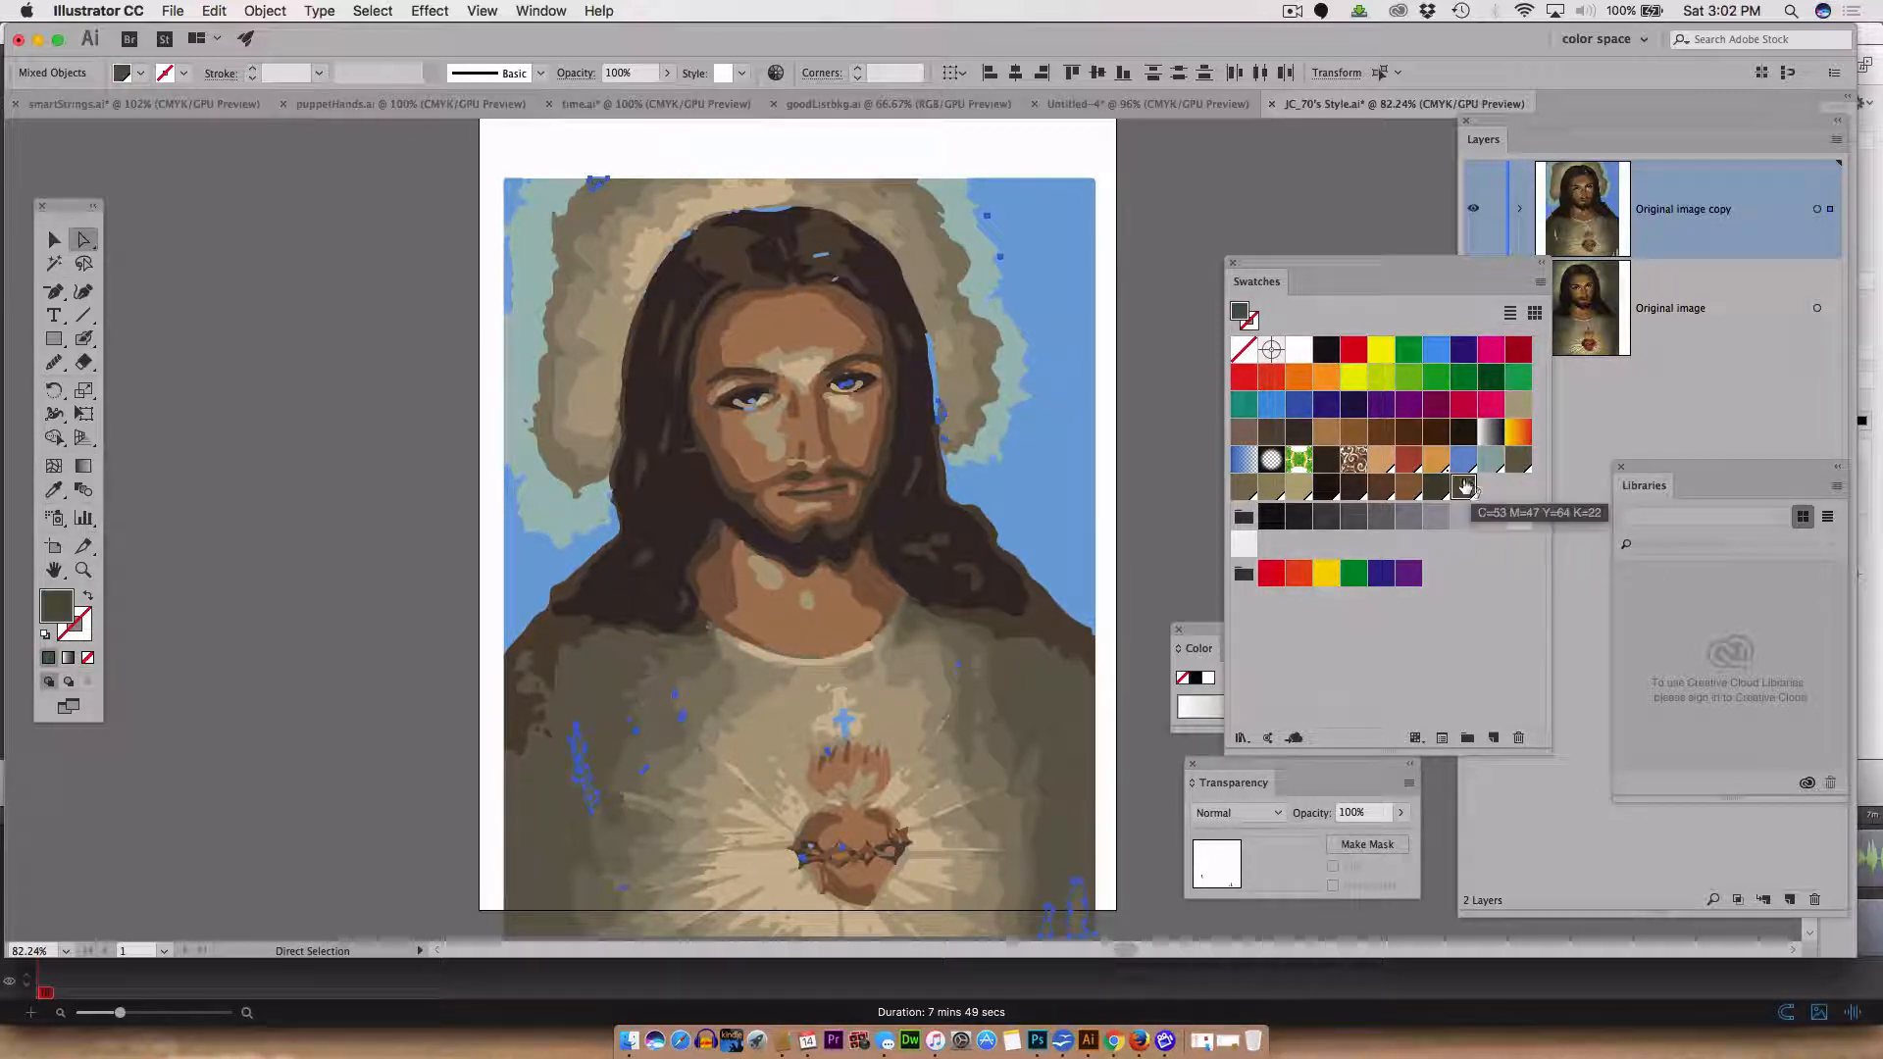
{"action": "left_click", "coordinate": [380, 420]}
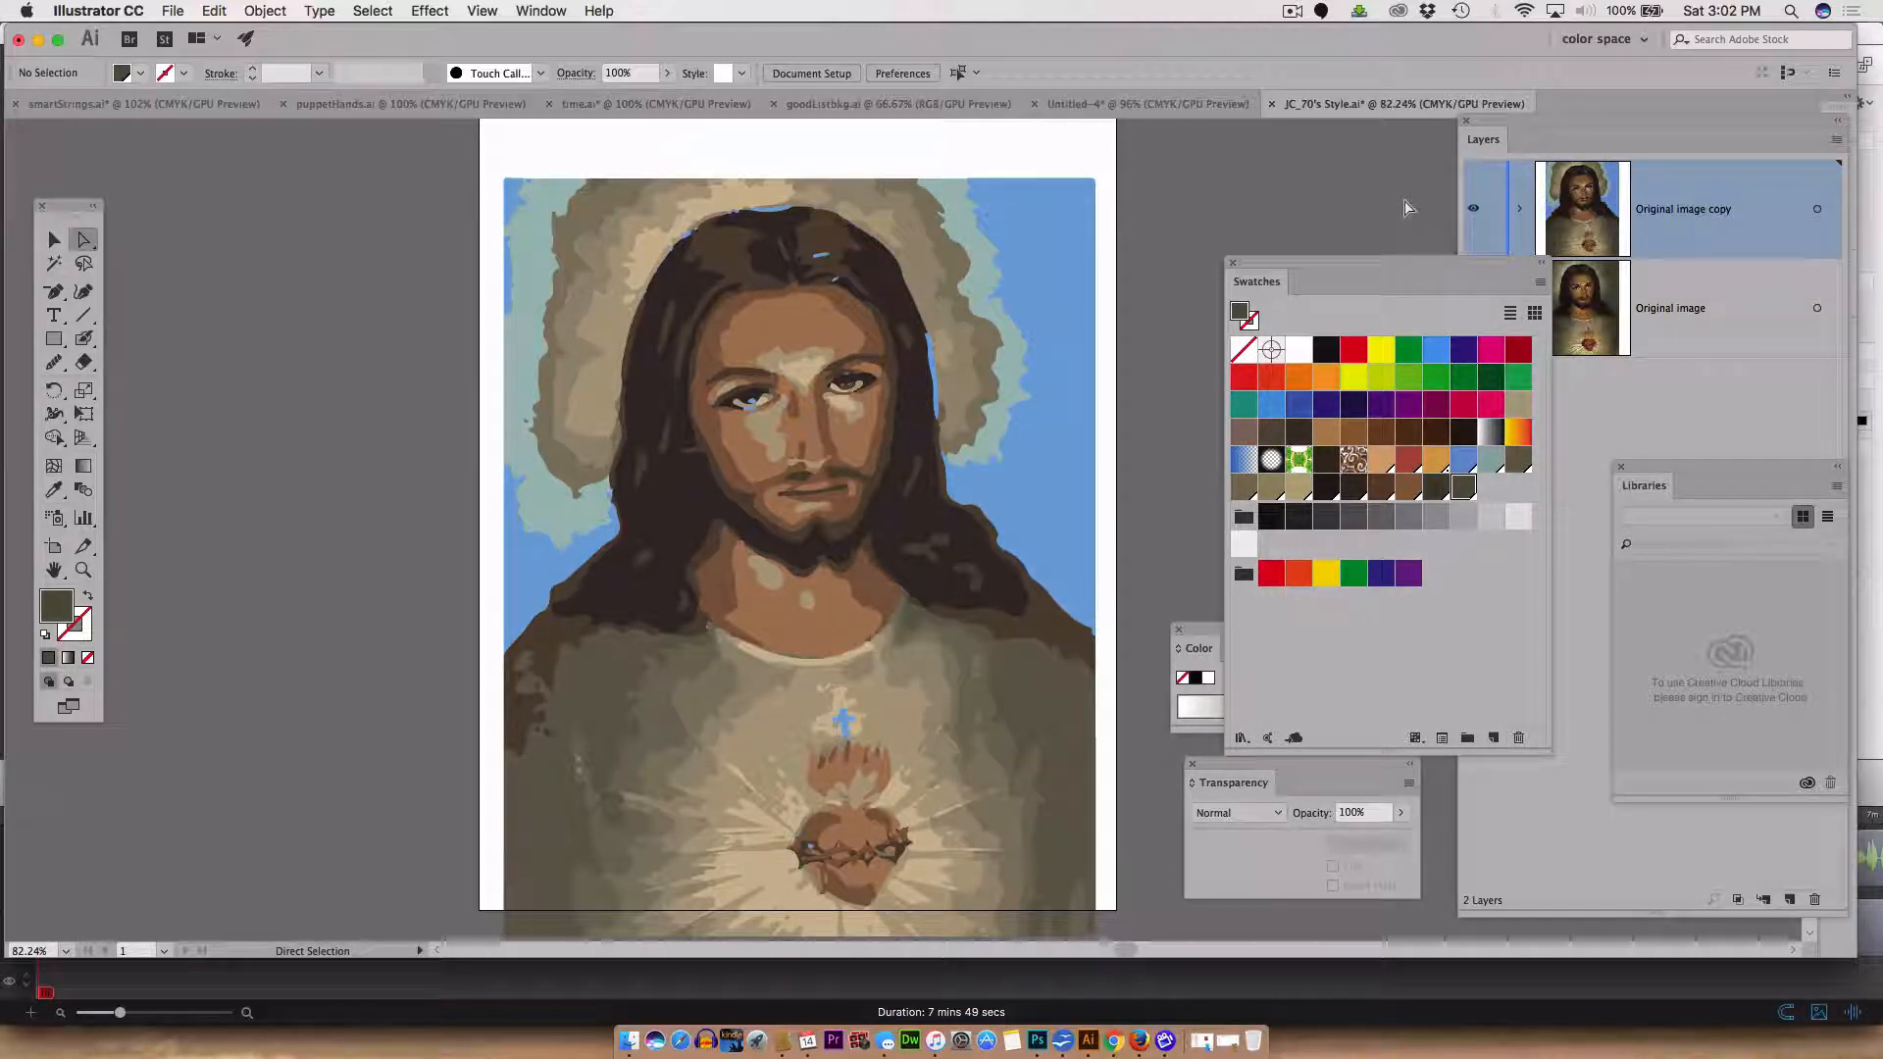
{"action": "left_click", "coordinate": [1292, 12]}
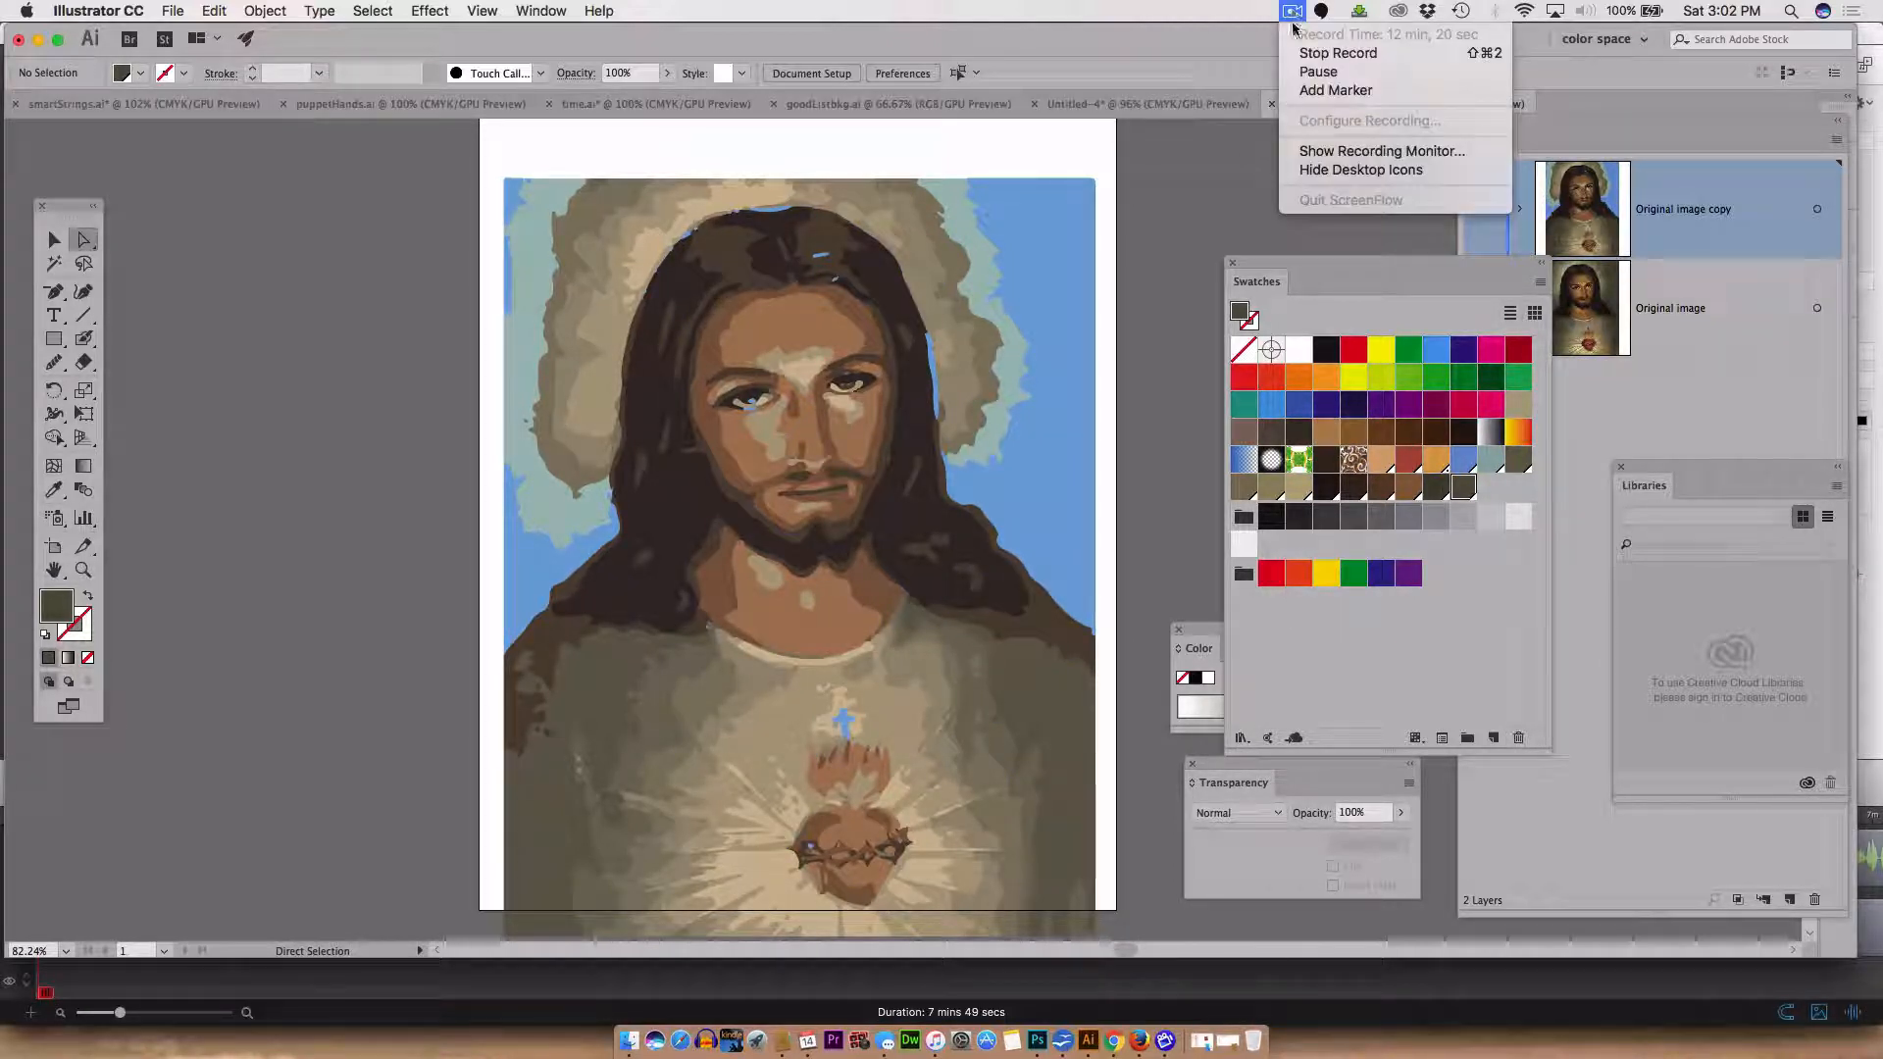